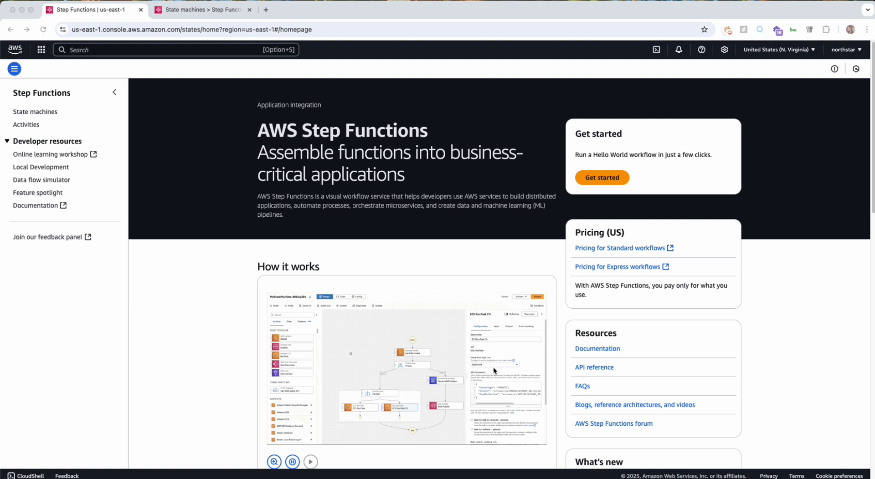
Look over the Step Functions home page, the workflow notes in VS Code and the flow diagram image in Preview.
scroll(493, 368, down, 1)
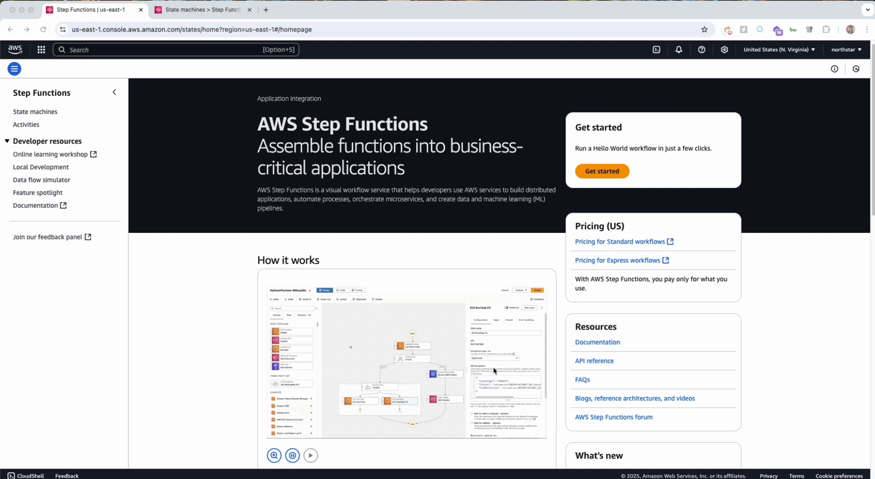
scroll(493, 367, down, 1)
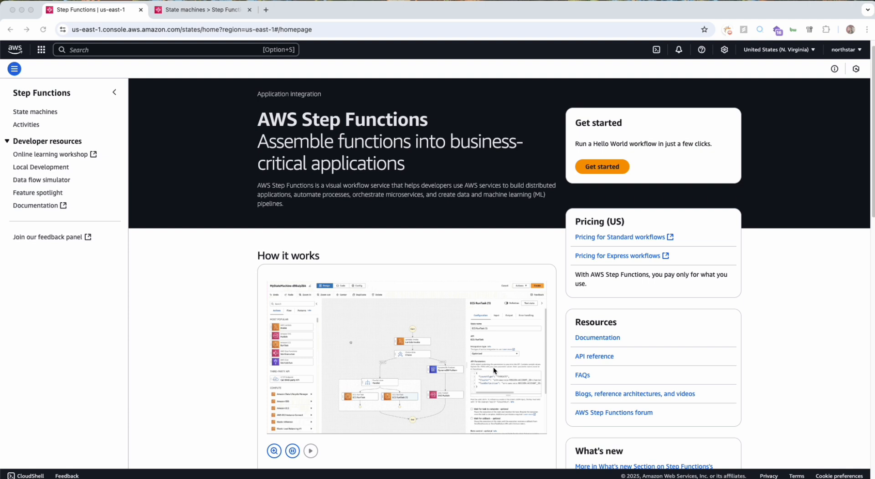
key(ctrl+Right)
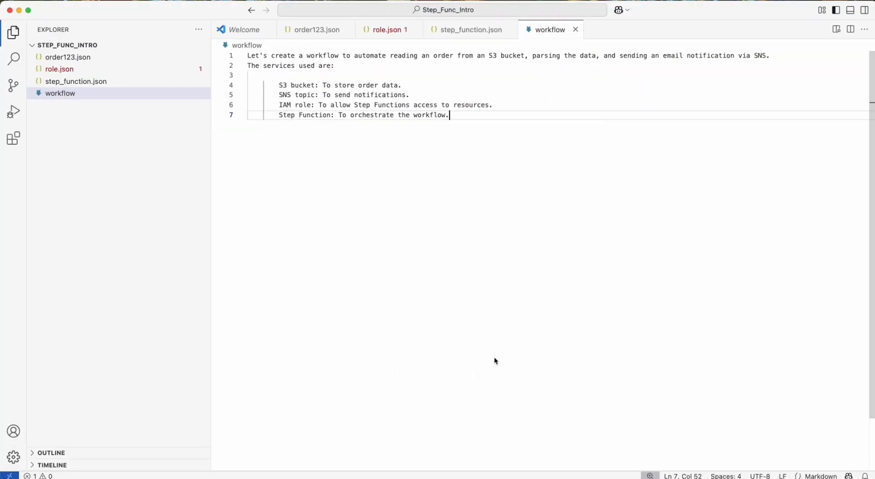
key(ctrl+Right)
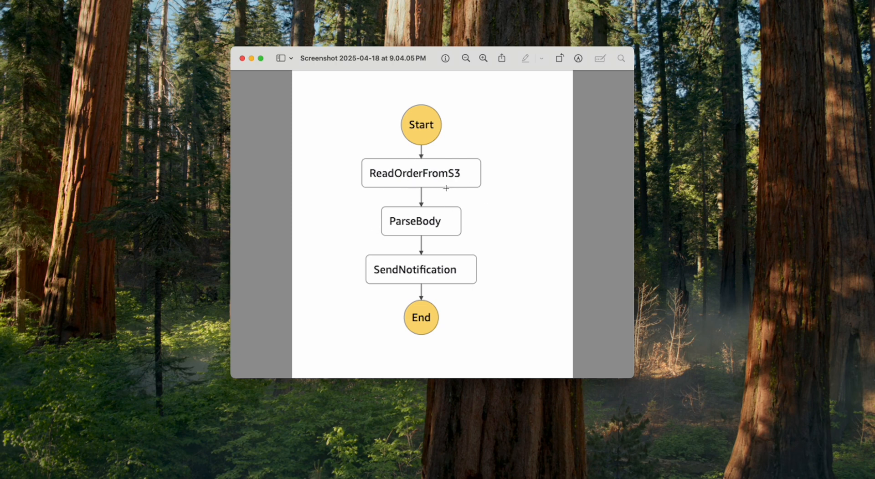
scroll(435, 211, down, 1)
Switch to VS Code and read through the services listed in the workflow file: S3 bucket, SNS topic, IAM role and Step Function.
key(ctrl+Left)
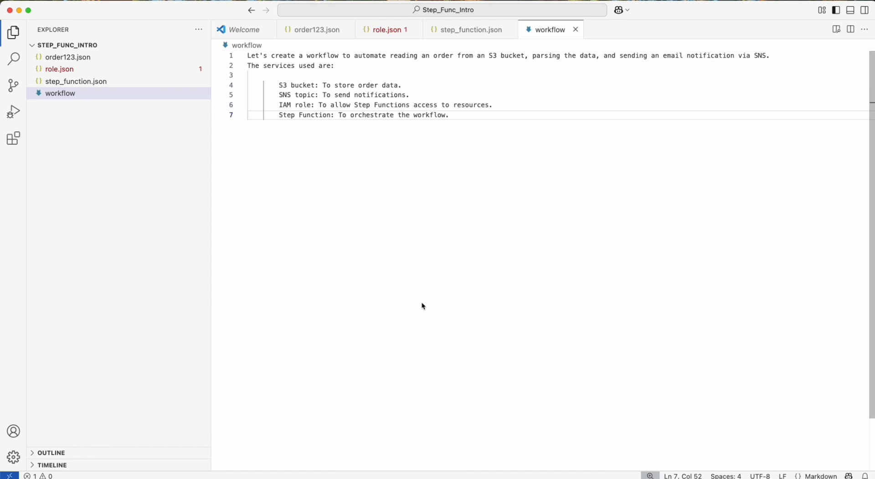
drag(360, 86, 364, 87)
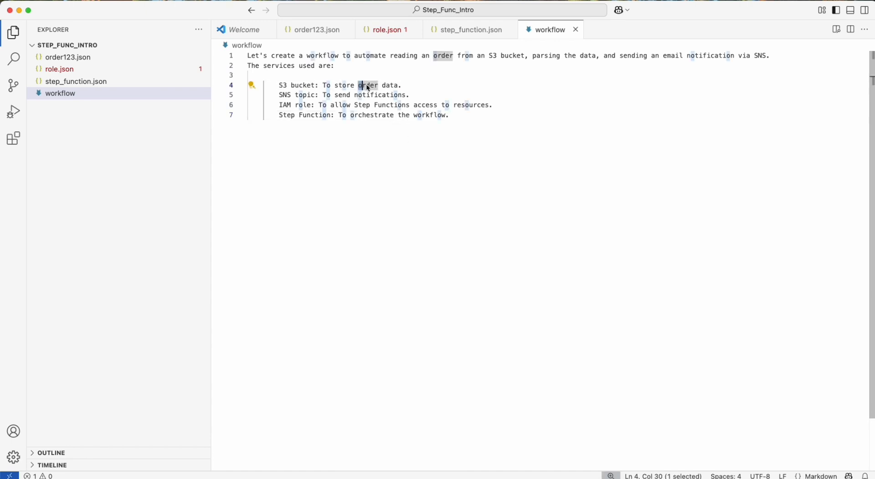
click(358, 96)
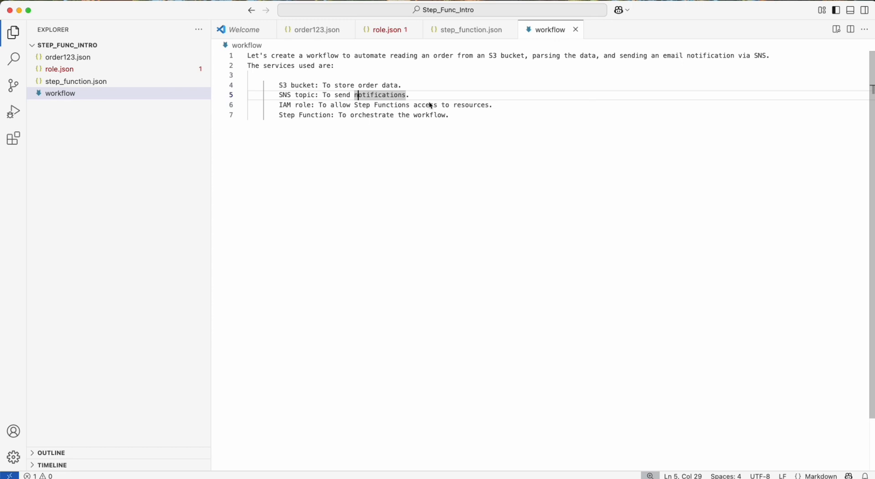
click(409, 96)
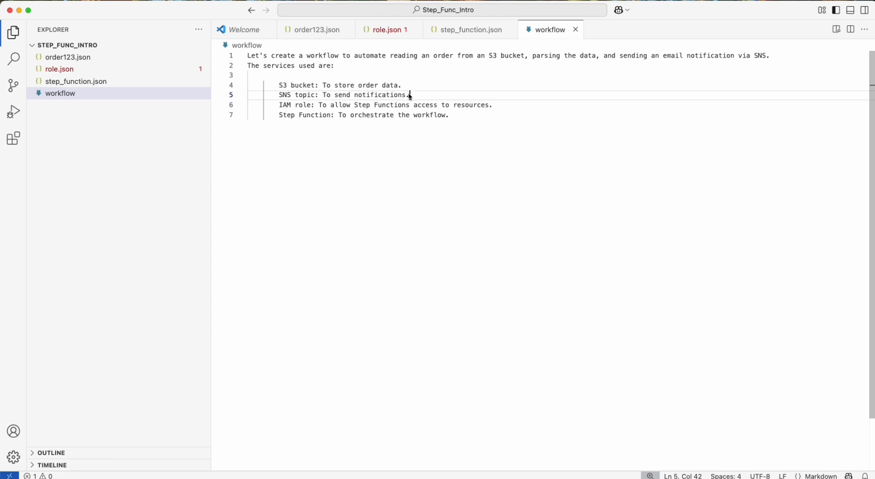
click(382, 105)
double_click(301, 106)
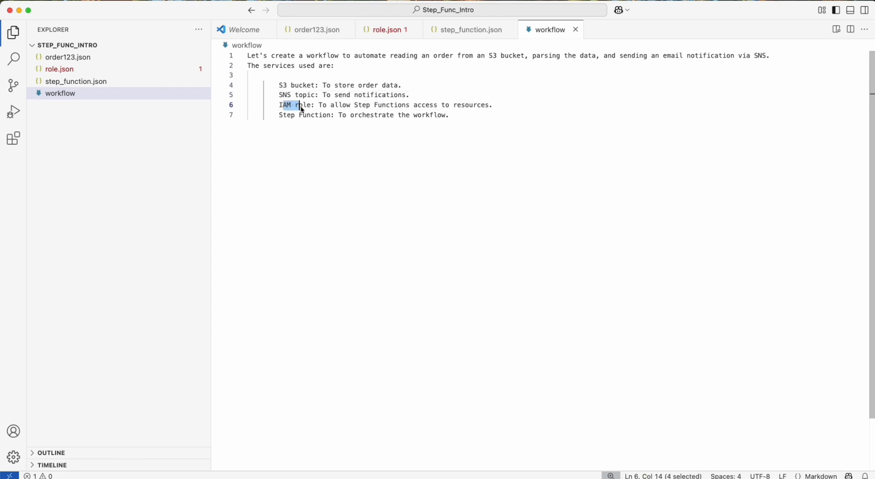
double_click(297, 85)
click(305, 95)
double_click(304, 95)
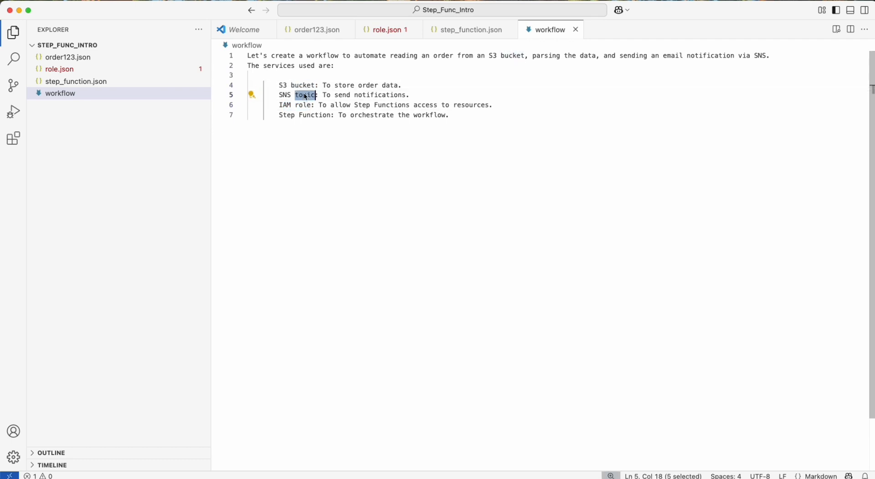
click(323, 108)
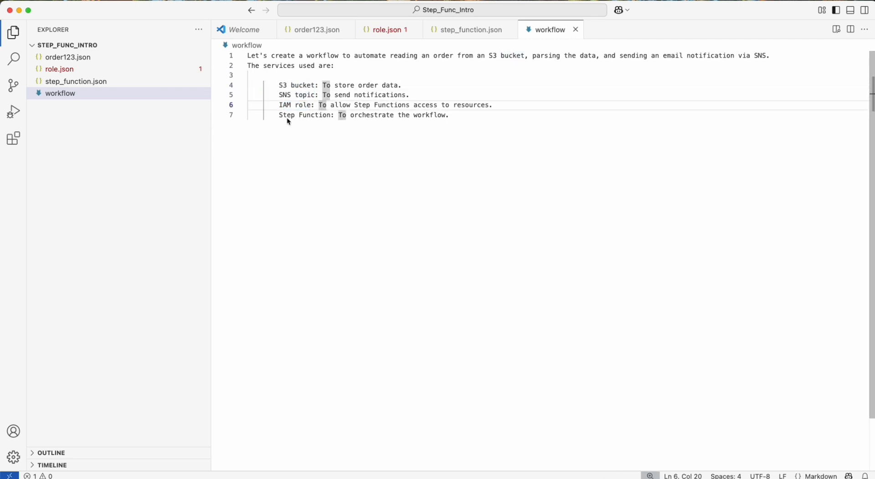
drag(279, 117, 330, 119)
click(331, 121)
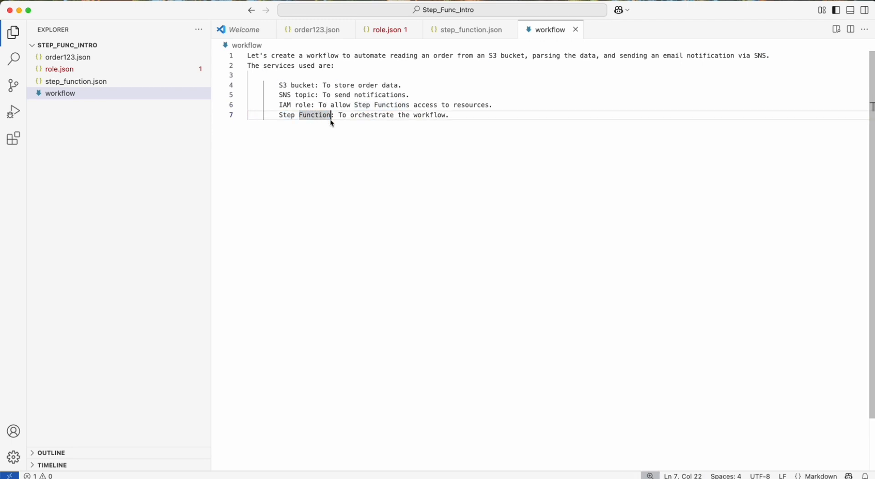
click(338, 146)
drag(280, 88, 314, 90)
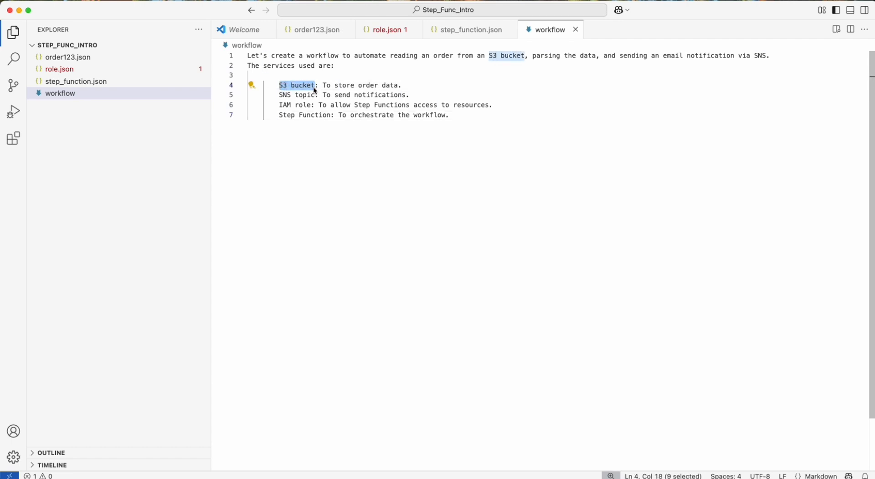
Return to the AWS console in the browser, find the S3 service and open its list of general purpose buckets.
key(ctrl+Left)
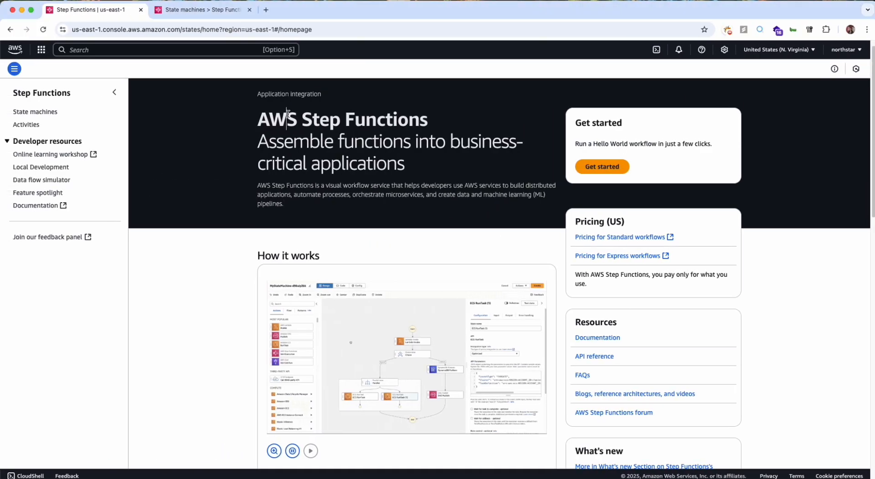
click(76, 50)
text(s3)
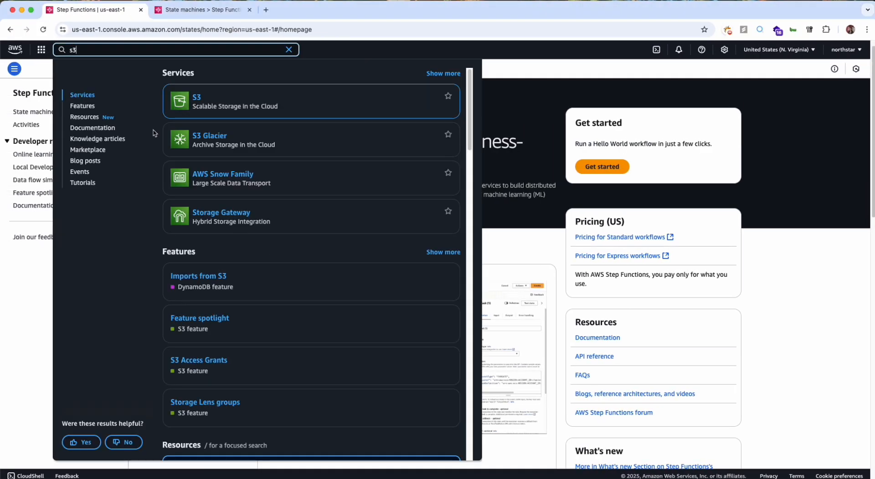
click(196, 97)
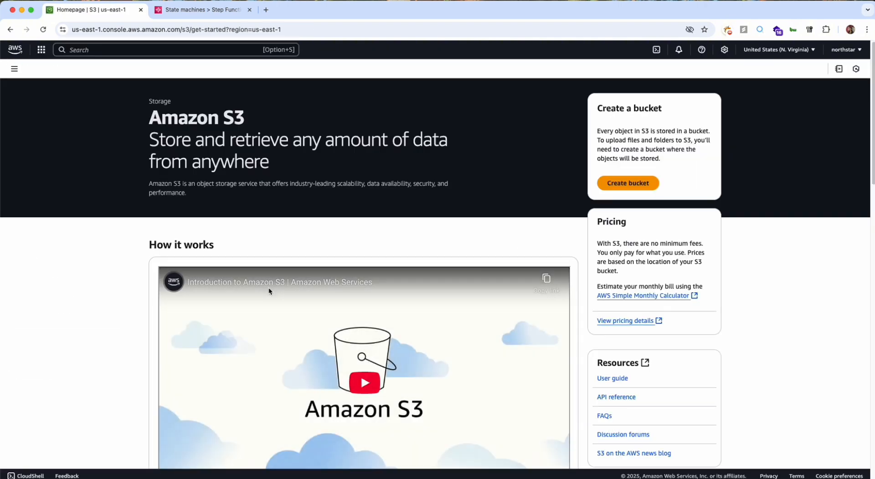
click(14, 69)
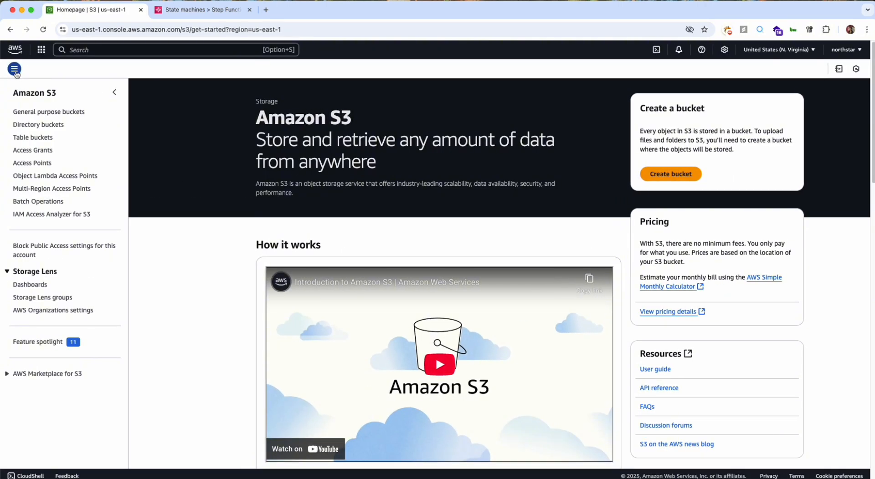
click(40, 113)
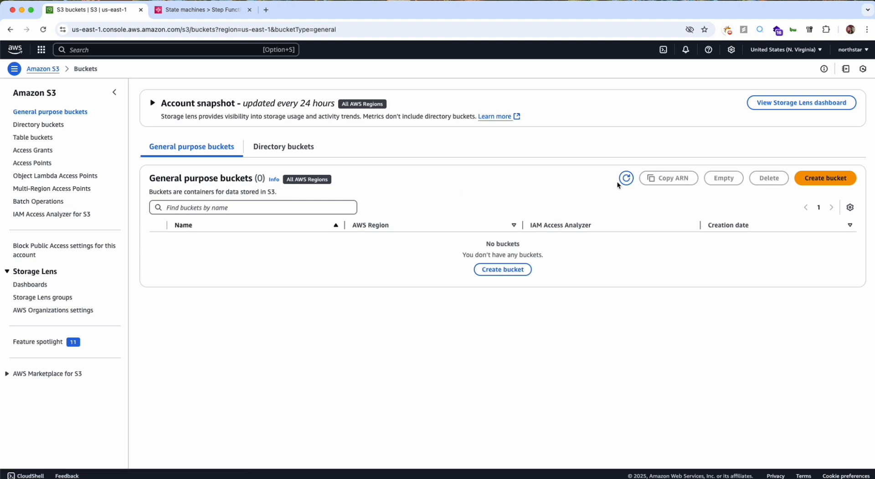
Begin creating a general purpose S3 bucket and name it yourlittleshop.
click(820, 185)
click(251, 237)
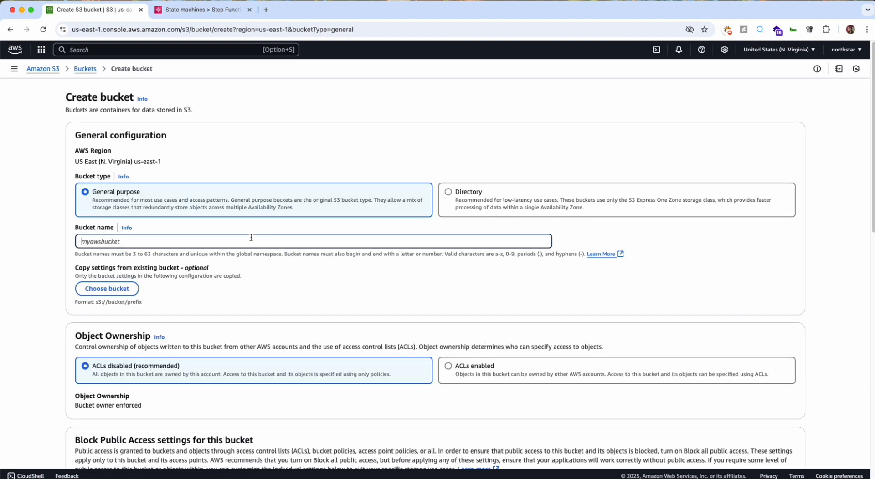
text(yourlittleshop)
Enable bucket versioning for the new bucket.
scroll(253, 248, down, 4)
scroll(242, 312, down, 13)
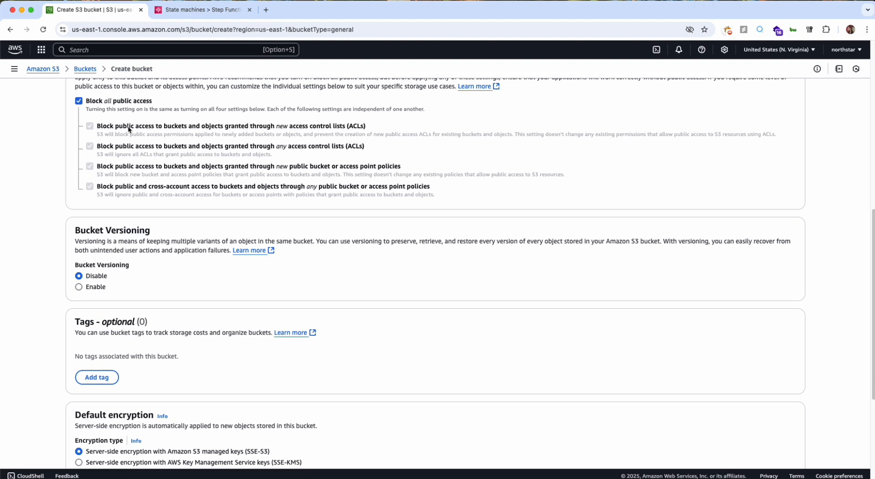
scroll(142, 109, down, 5)
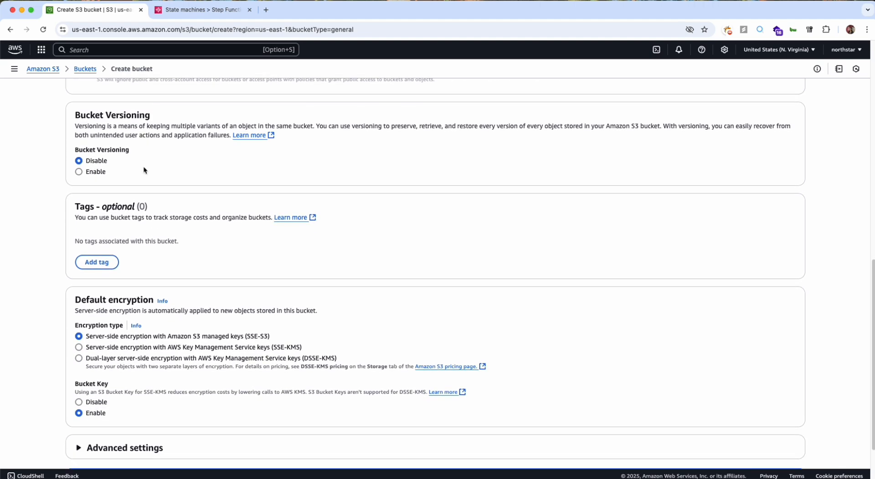
click(95, 175)
Add a bucket tag with the key project and the value sf_order_process.
scroll(103, 172, down, 3)
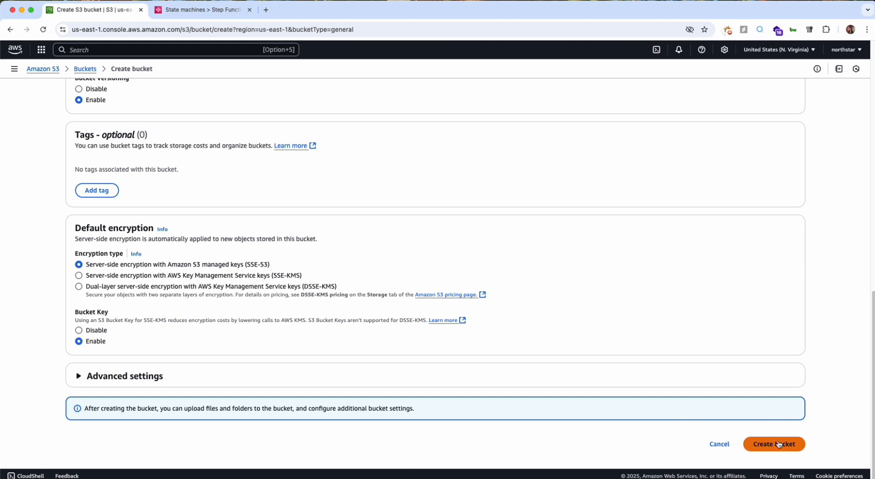
click(96, 191)
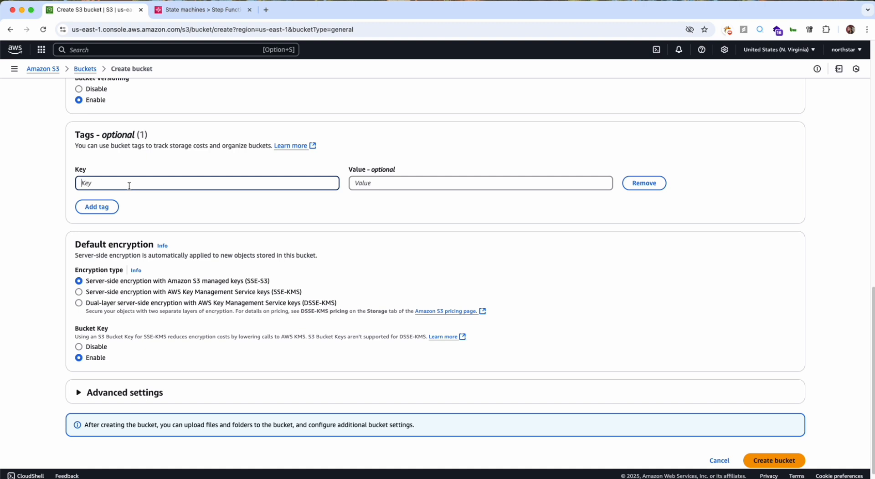
text(project)
click(358, 184)
text(sf)
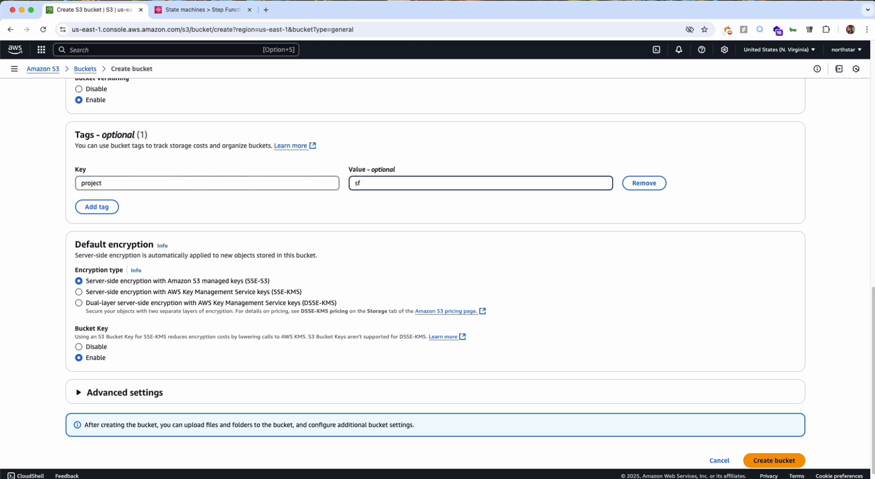
text(_)
text(order)
text(-p)
text(_)
text(process)
Park a copy of the tag value in a new browser tab's address bar and close the State machines tab.
double_click(413, 185)
key(super+c)
key(super+t)
key(super+v)
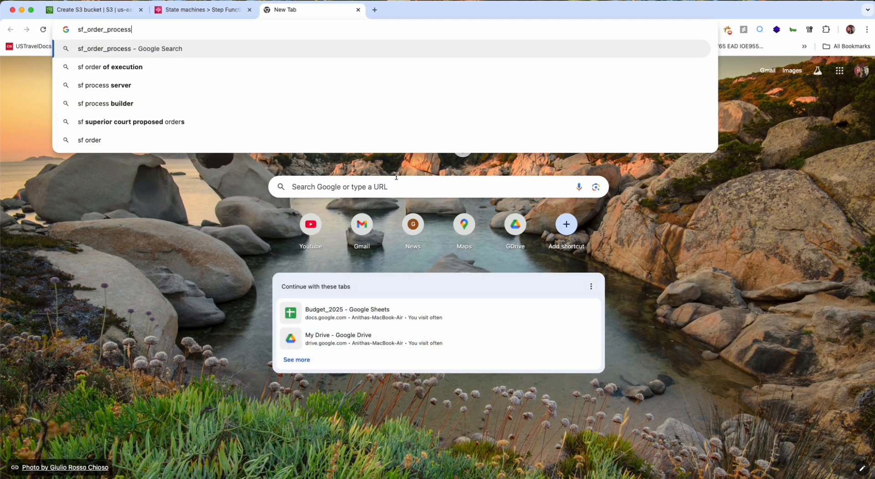
click(202, 9)
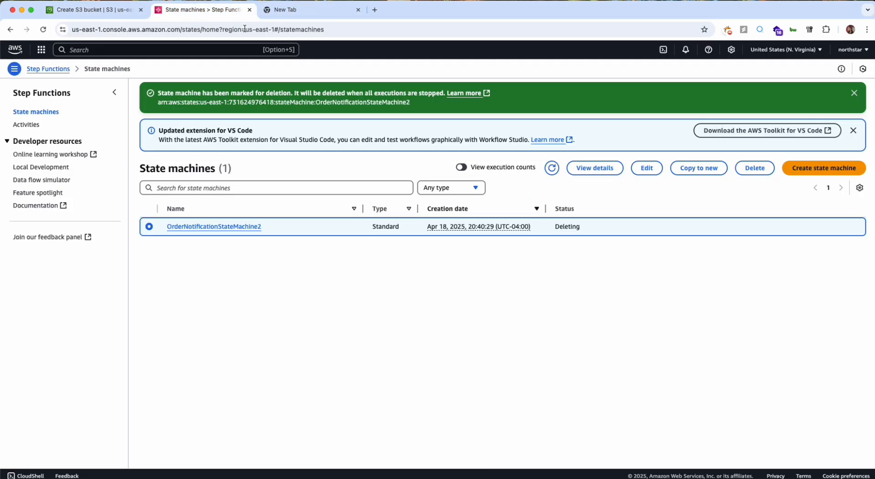
click(131, 10)
click(250, 9)
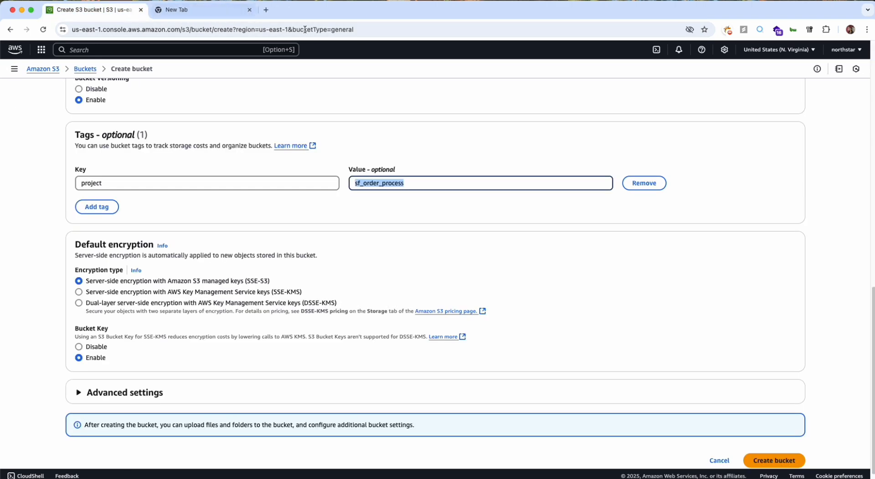
Create the bucket with the entered settings and open yourlittleshop from the bucket list.
scroll(774, 428, down, 1)
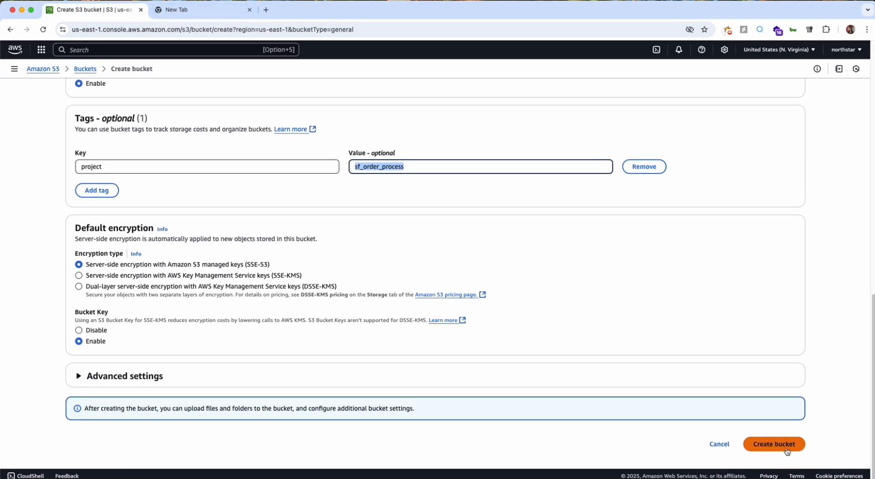
click(786, 451)
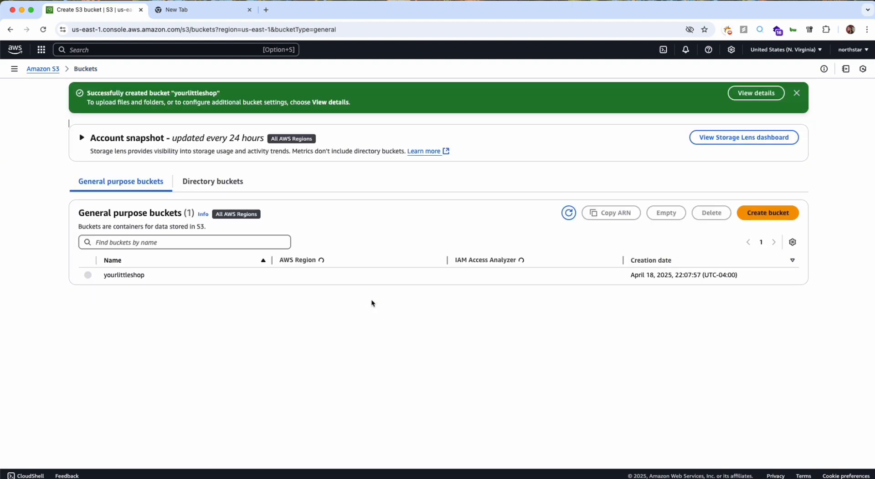
click(137, 277)
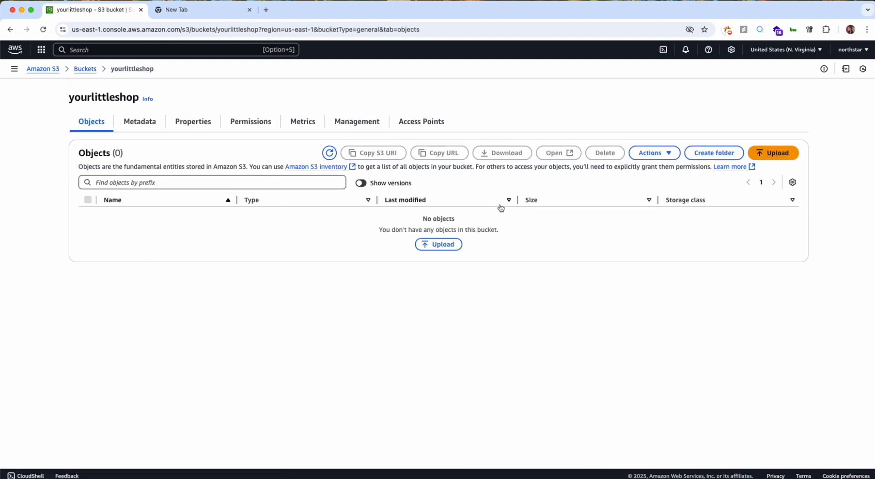
Leave the bucket's upload page without uploading and create a folder named order in yourlittleshop.
click(774, 155)
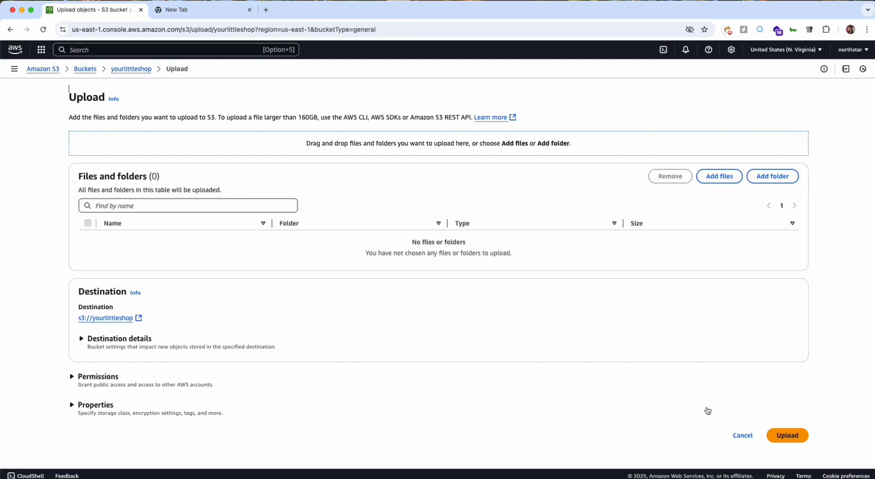
click(741, 436)
click(714, 152)
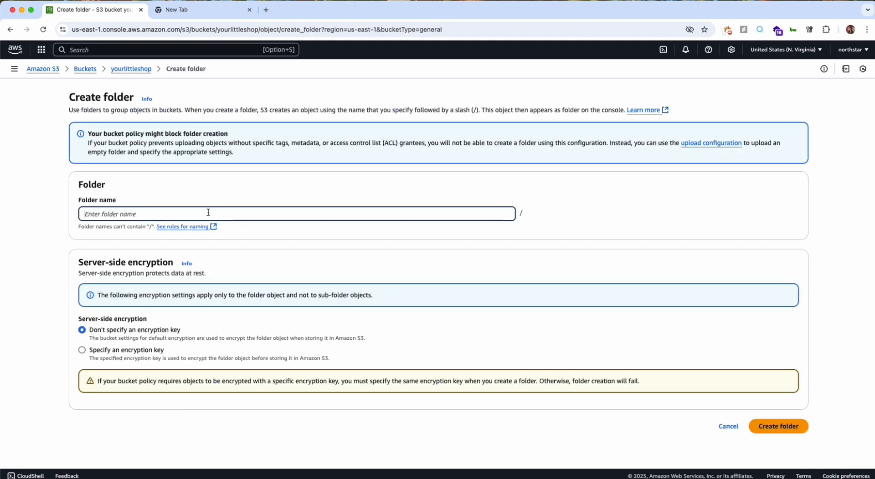
text(ordr)
key(BackSpace)
text(er)
click(773, 428)
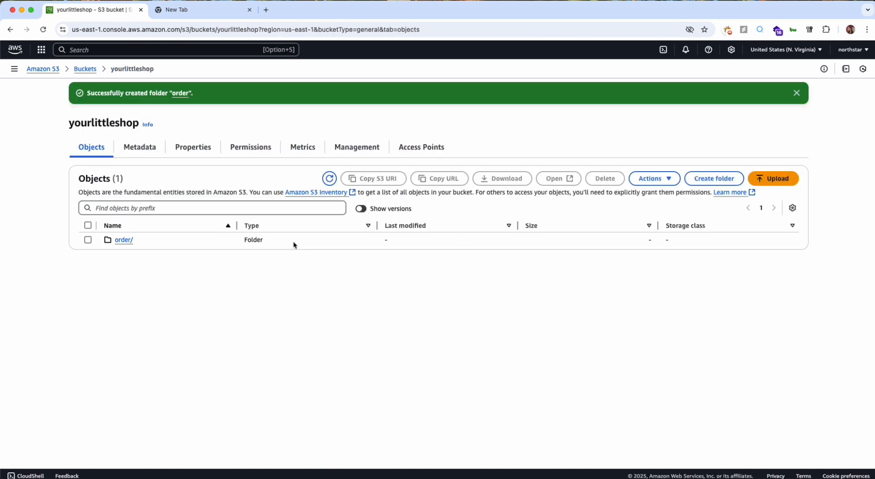
Upload order123.json into the bucket's order folder and return to the folder's object list.
click(116, 243)
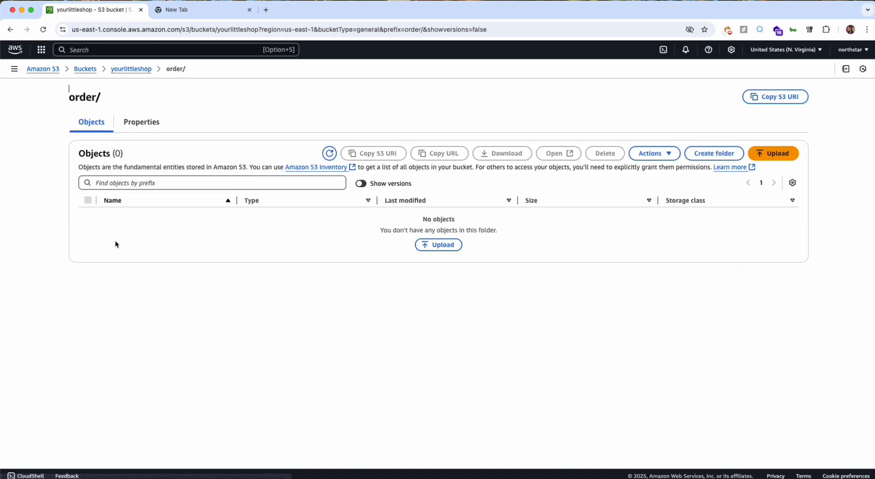
click(775, 155)
click(733, 173)
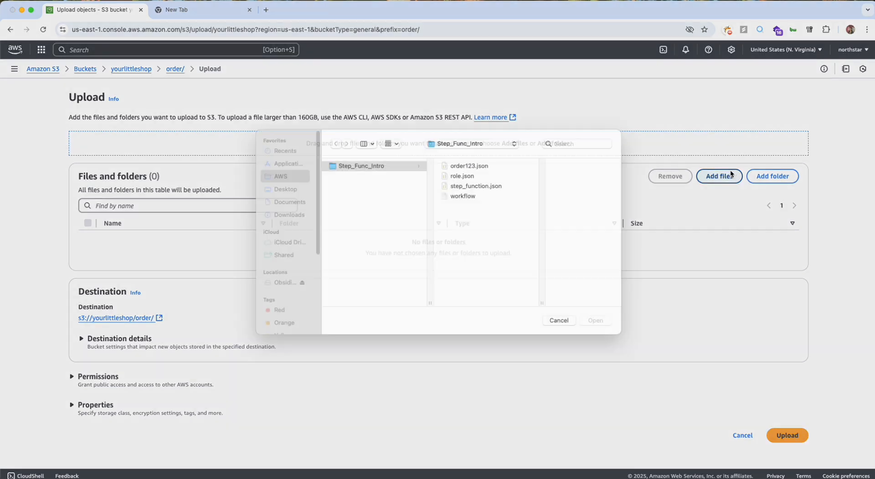
click(467, 177)
double_click(469, 178)
click(774, 411)
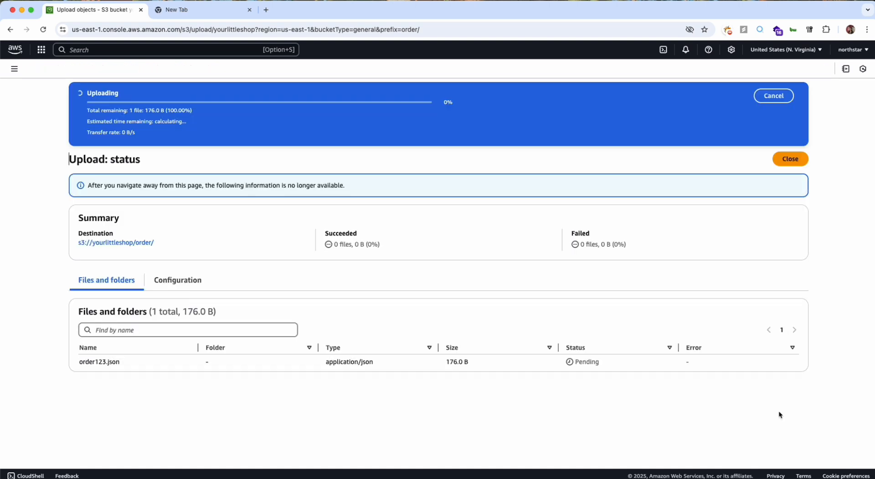
click(149, 212)
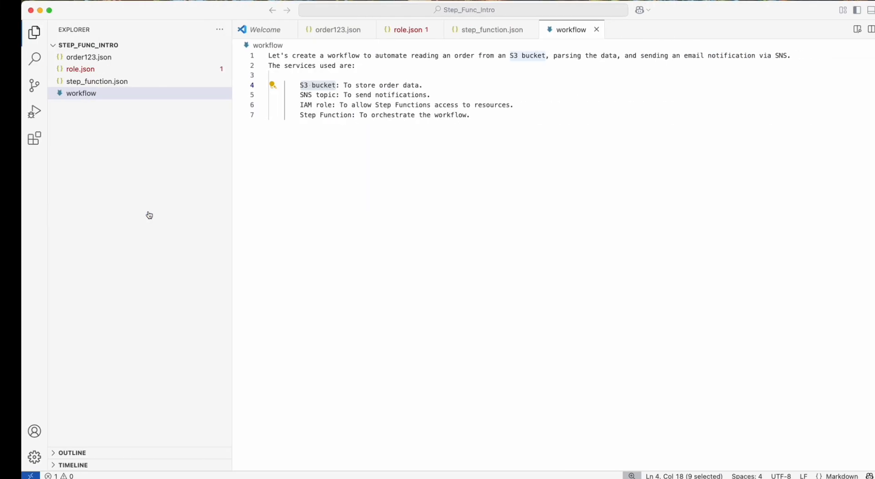
Switch to VS Code and remove the indentation before the closing brace in order123.json.
click(323, 30)
click(401, 120)
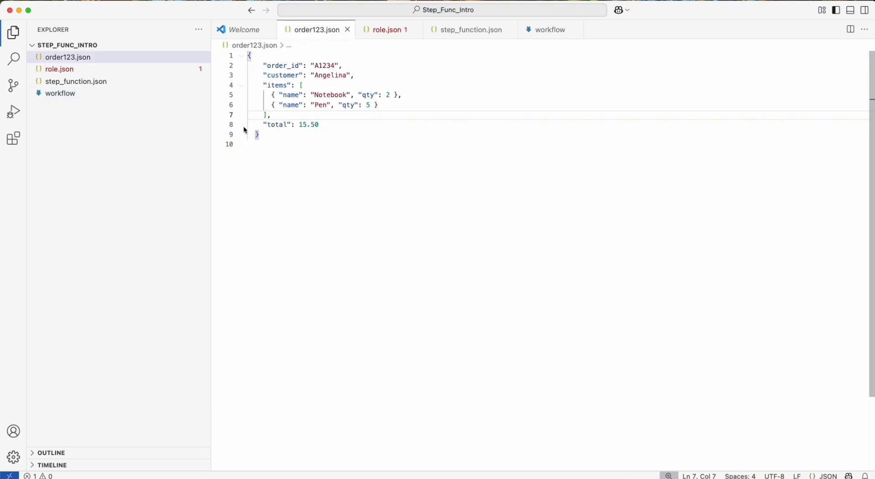
click(253, 134)
key(BackSpace)
key(BackSpace)
Look over the order_id, customer, items and total fields in order123.json and save the file.
double_click(294, 65)
click(287, 75)
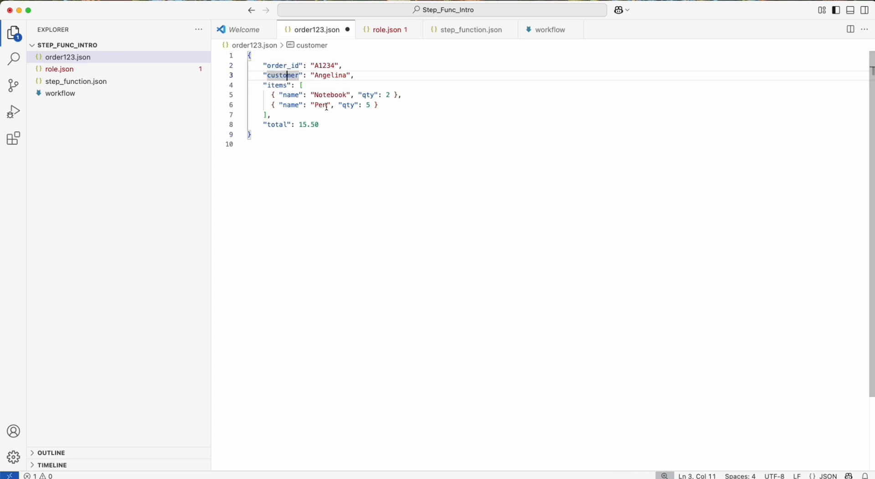
drag(296, 114, 260, 87)
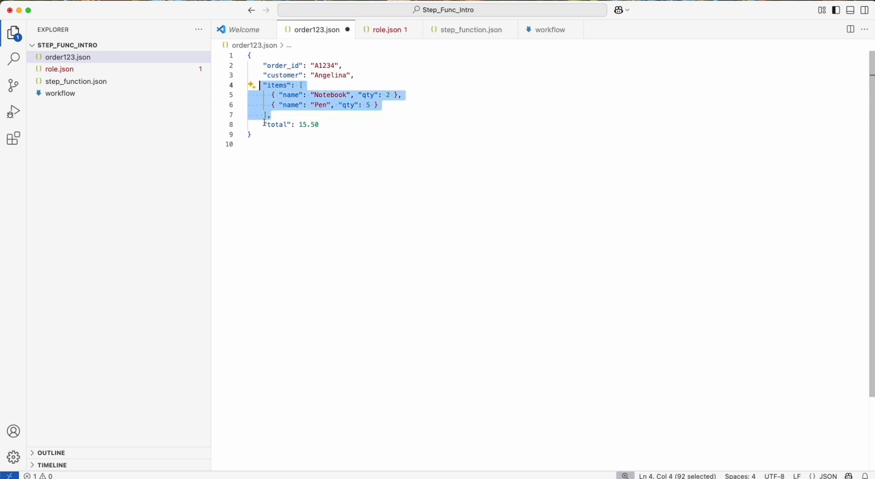
drag(263, 124, 331, 124)
click(331, 124)
key(super+s)
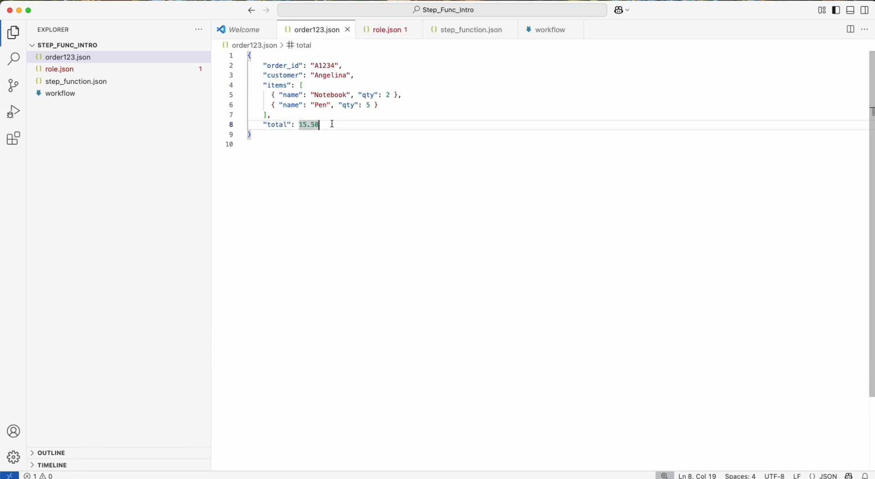
click(315, 135)
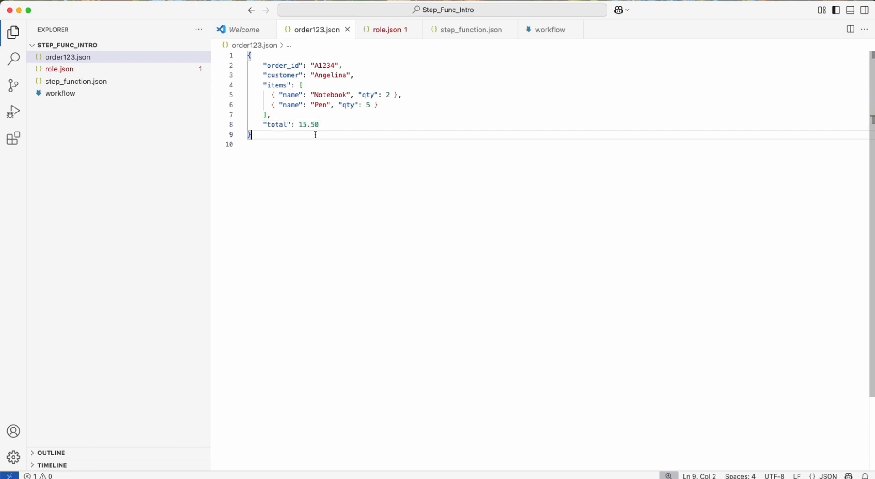
click(301, 149)
click(301, 136)
Review the S3 bucket and SNS topic entries in the workflow file's list of services.
click(557, 31)
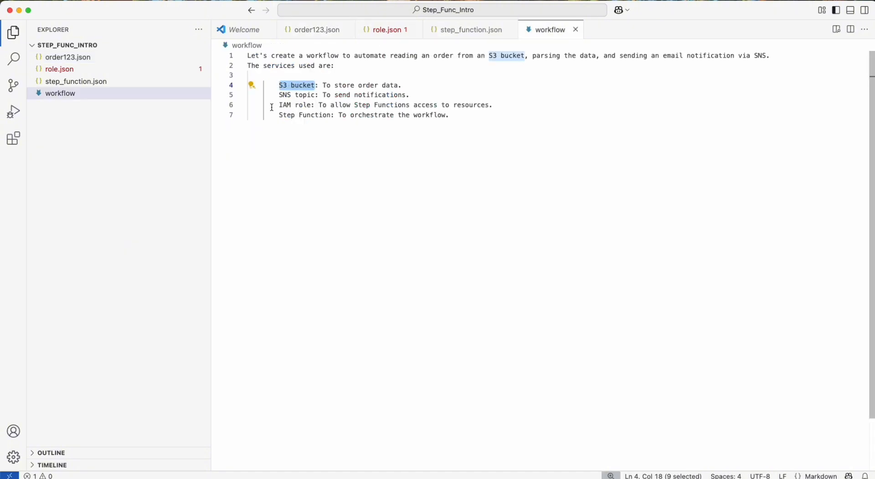
click(433, 86)
drag(434, 86, 415, 92)
click(282, 94)
click(413, 94)
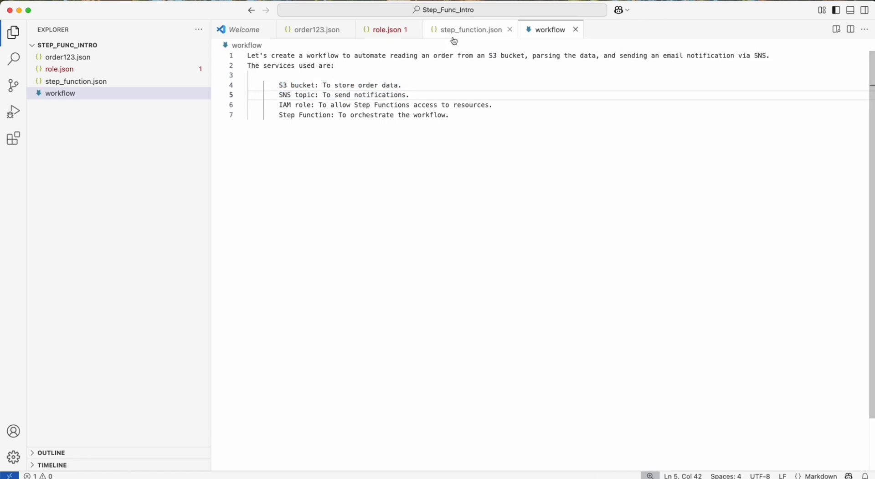
Switch back to Chrome, find the SNS service and open its list of topics.
key(ctrl+Left)
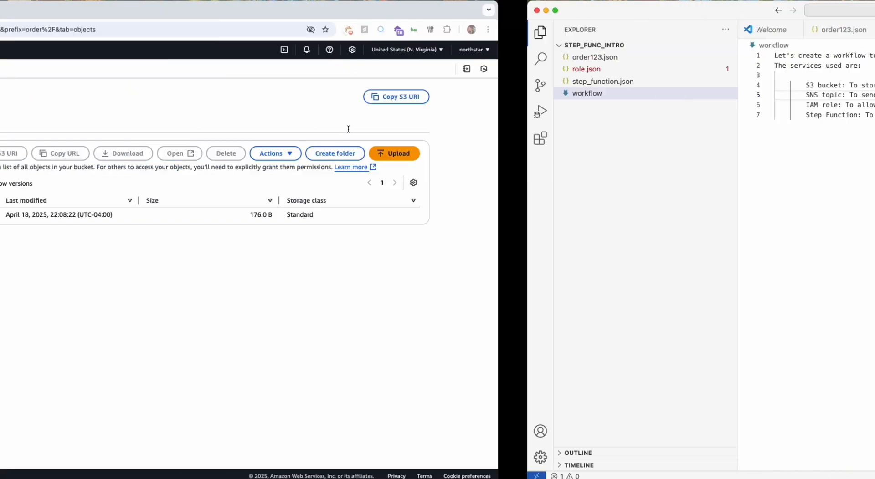
click(108, 54)
text(sns)
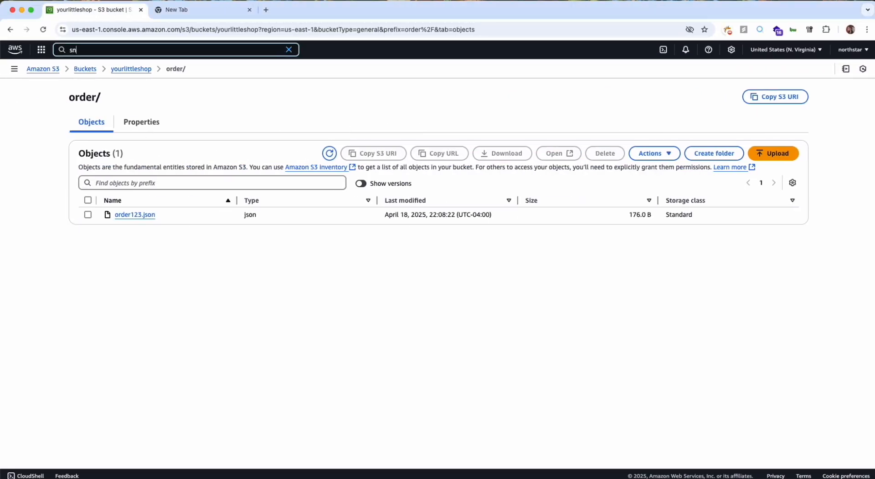
click(214, 98)
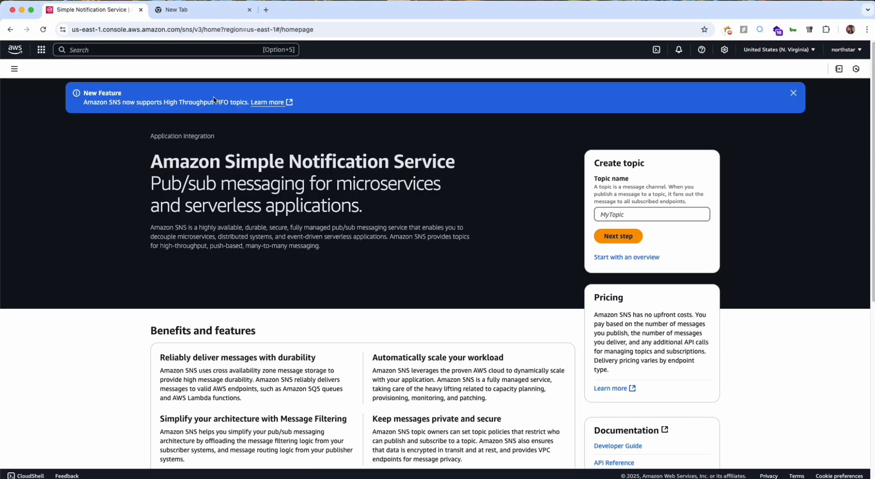
click(14, 69)
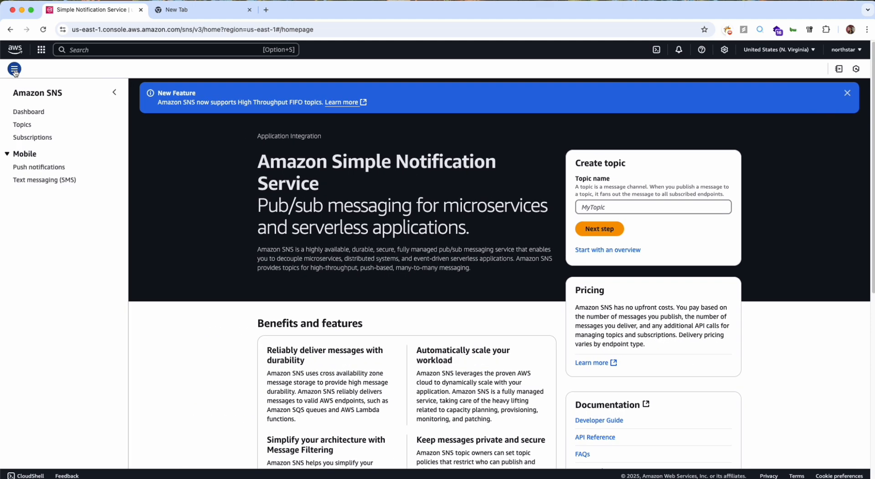
click(23, 127)
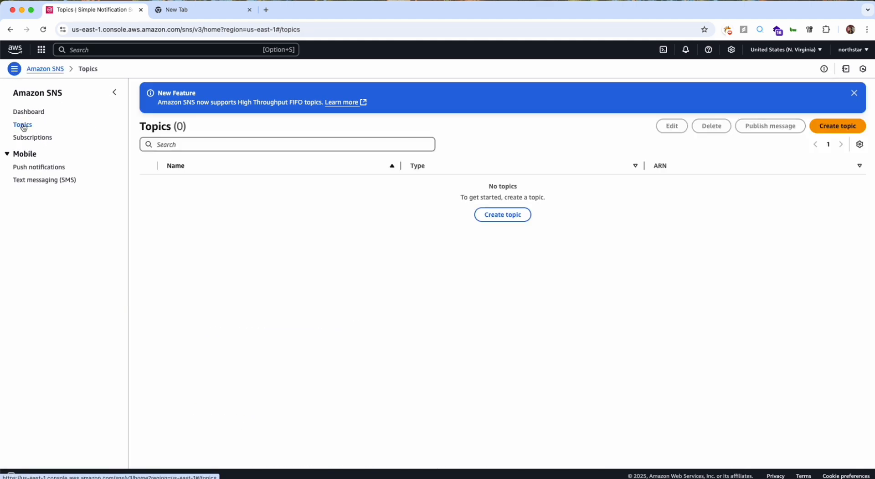
Start a new SNS topic, set its type to Standard and compare that with the FIFO description.
click(843, 127)
scroll(267, 241, down, 2)
click(365, 194)
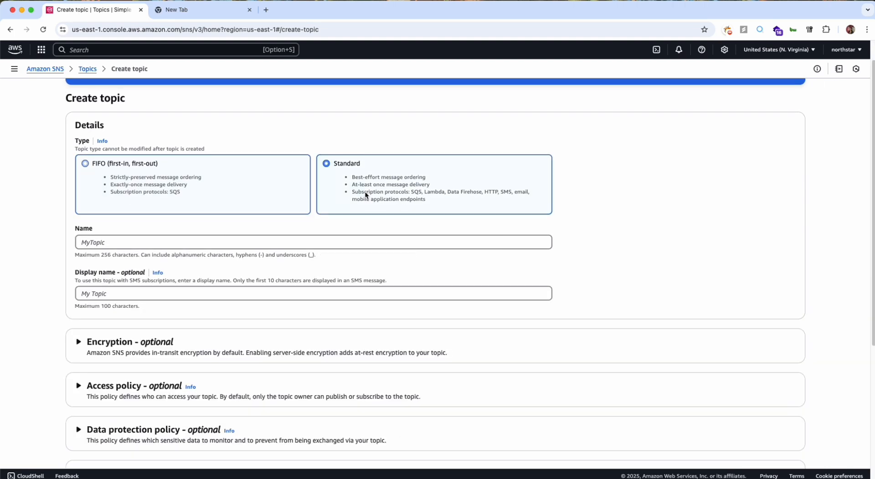
scroll(365, 195, down, 1)
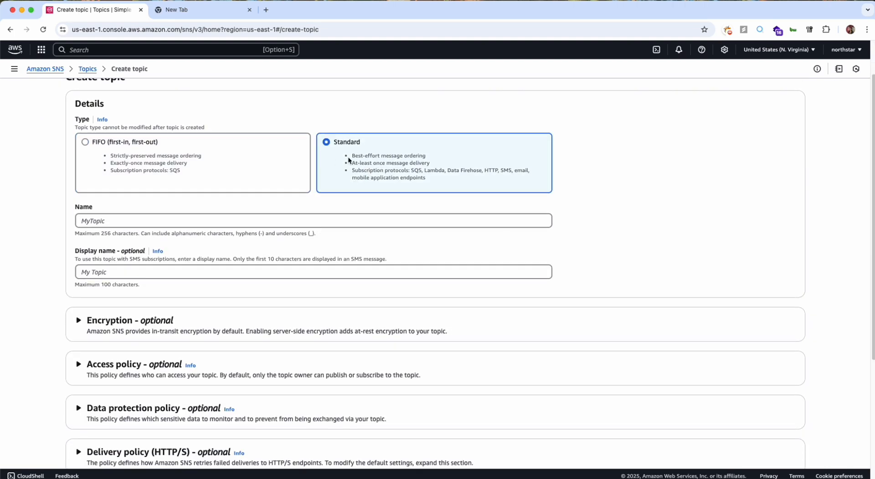
scroll(188, 179, down, 1)
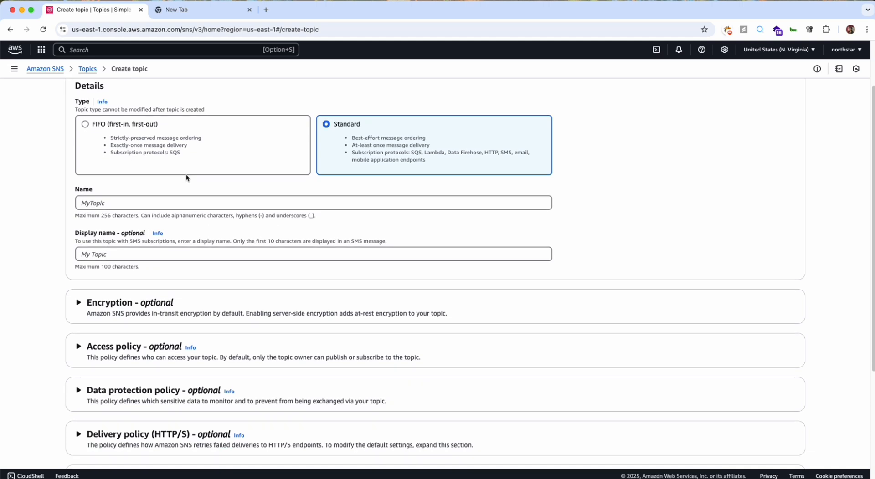
scroll(186, 177, up, 1)
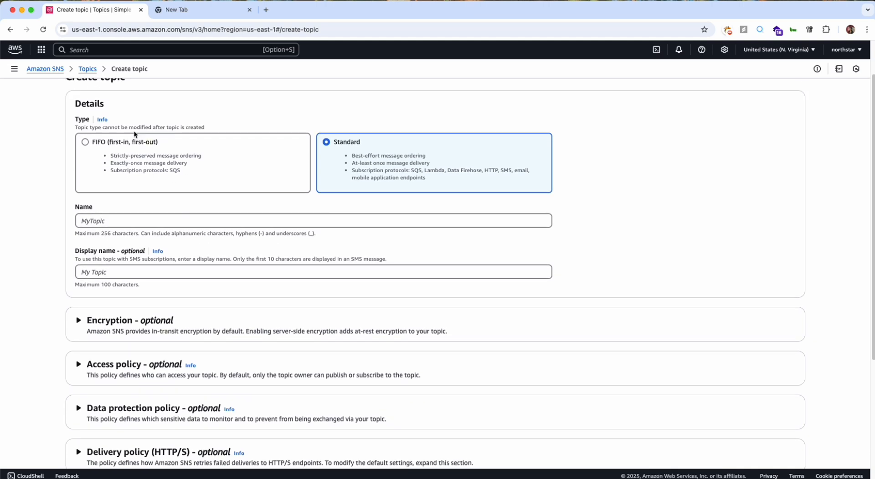
scroll(115, 166, down, 1)
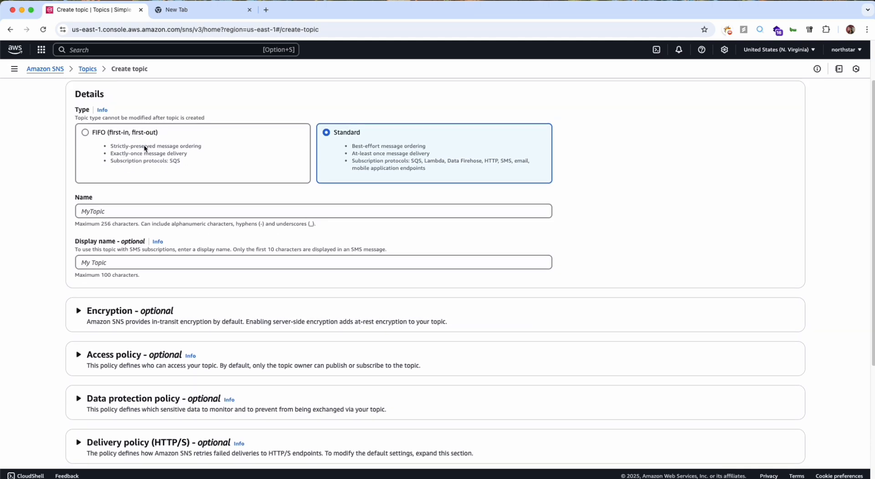
scroll(129, 160, down, 1)
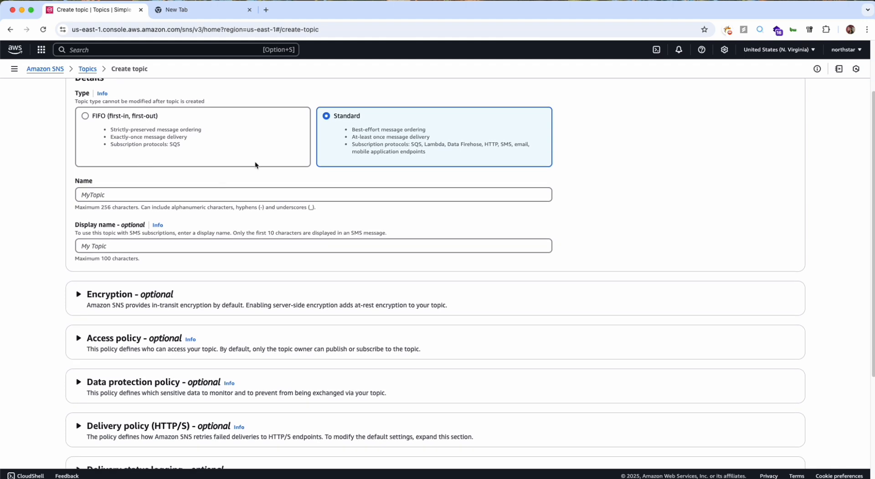
Name the topic sendnotificationtopic.
click(220, 199)
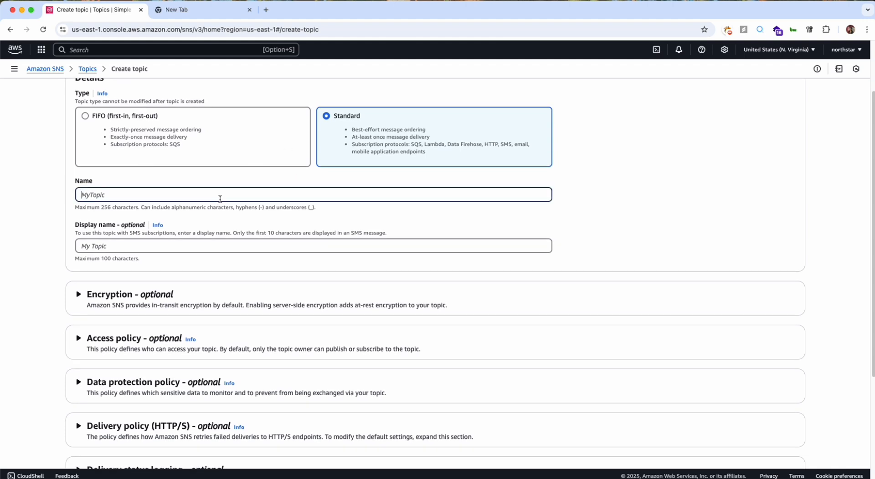
text(s)
text(endnotificationtopic)
Expand the topic's optional tag settings and set the tag key to project.
scroll(218, 210, down, 2)
scroll(217, 207, down, 5)
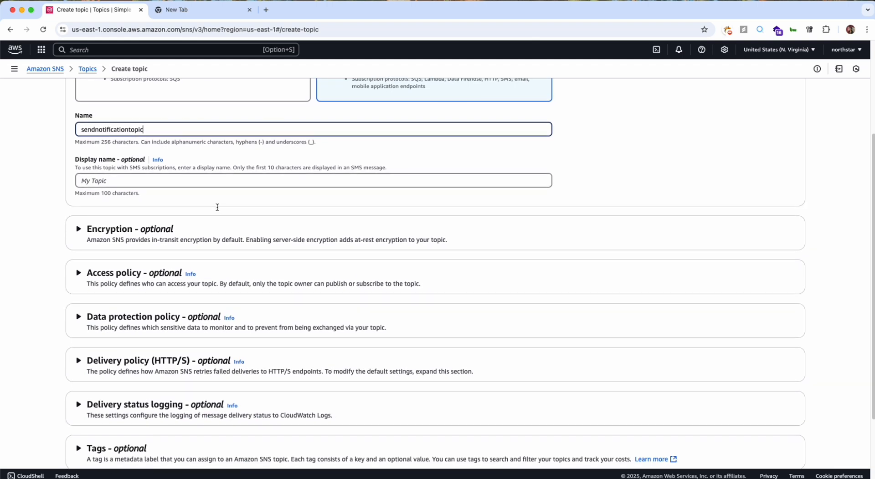
click(218, 354)
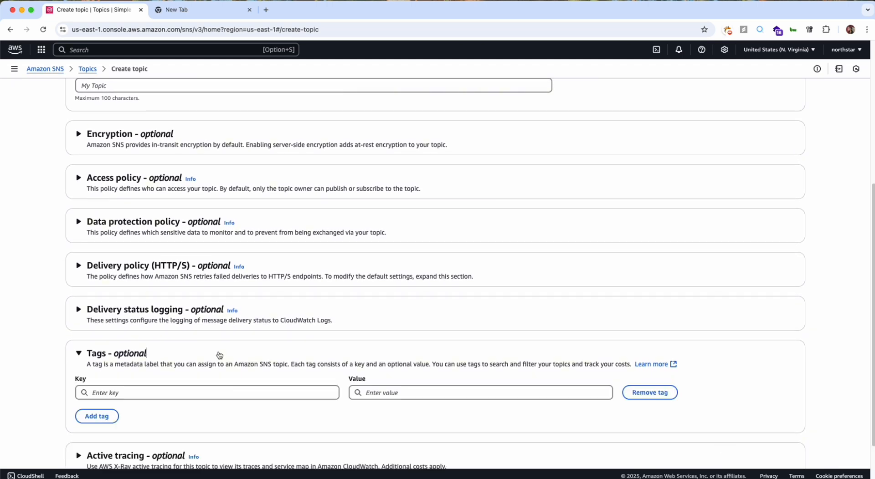
scroll(219, 353, down, 2)
click(221, 335)
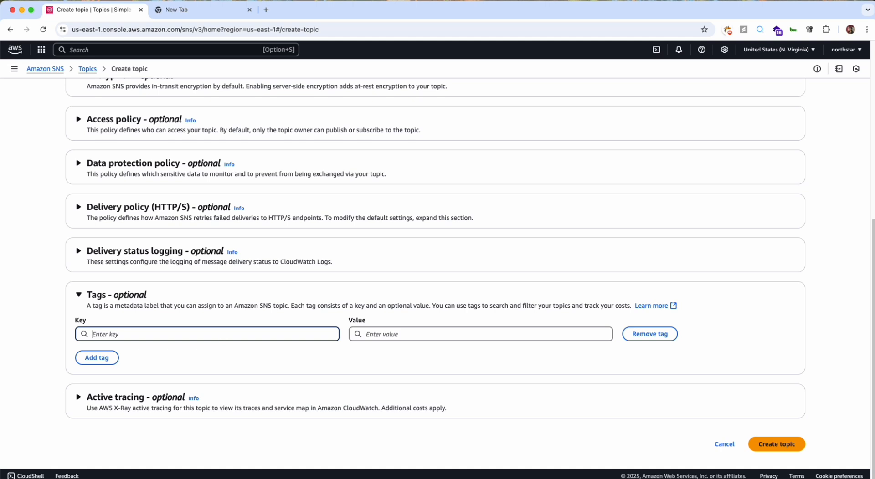
text(project)
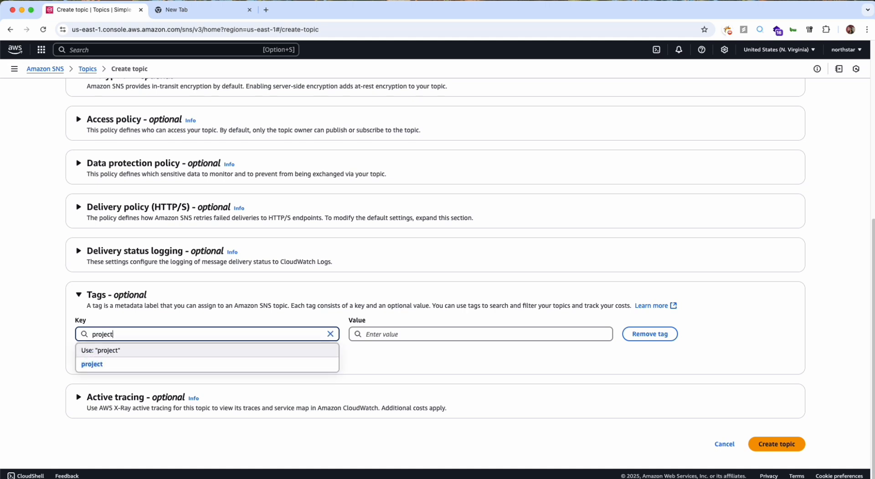
click(410, 336)
Copy sf_order_process from the New Tab's address bar into the tag value and create the topic.
key(ctrl+Tab)
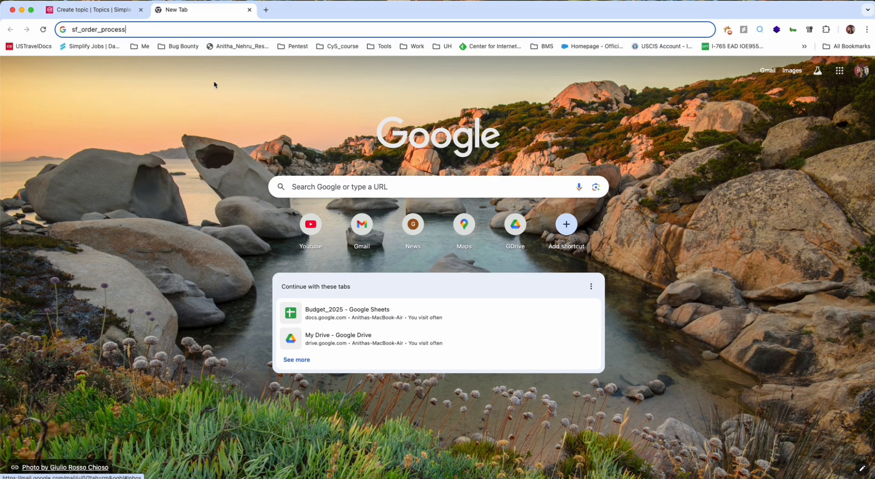
key(super+a)
key(super+c)
key(ctrl+shift+Tab)
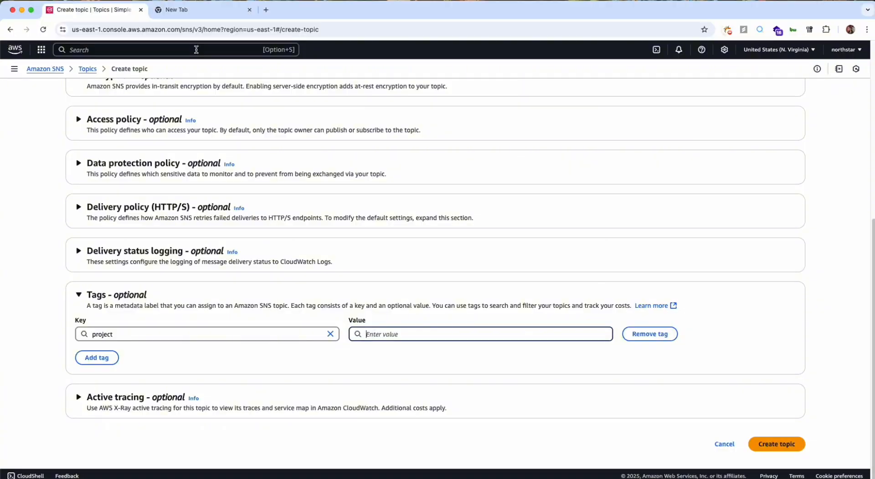
key(super+v)
click(500, 367)
click(784, 444)
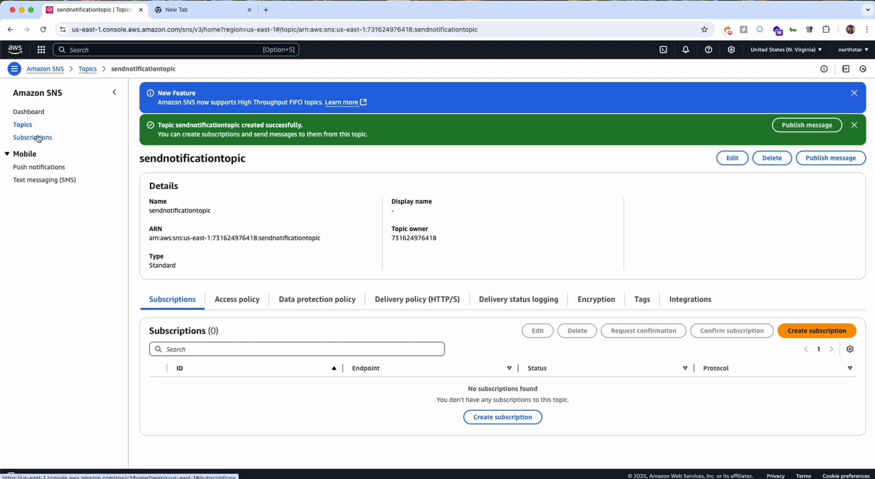
Start a subscription for sendnotificationtopic using the Email protocol.
click(811, 331)
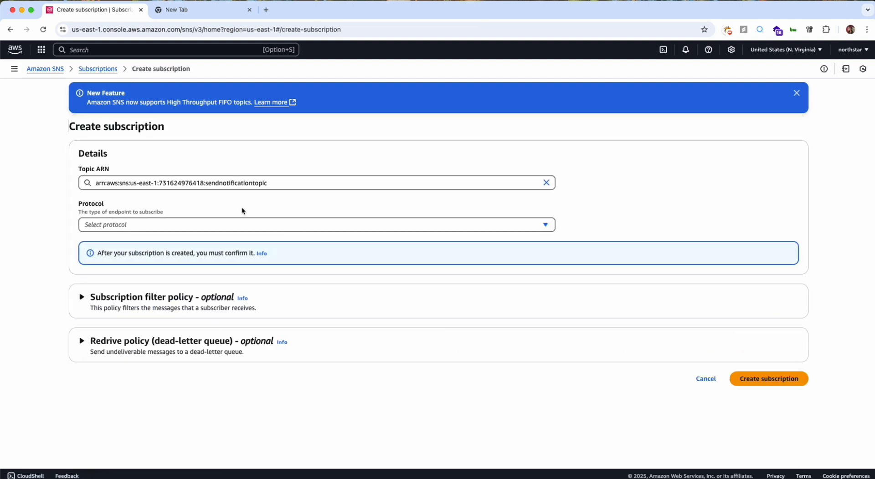
click(230, 226)
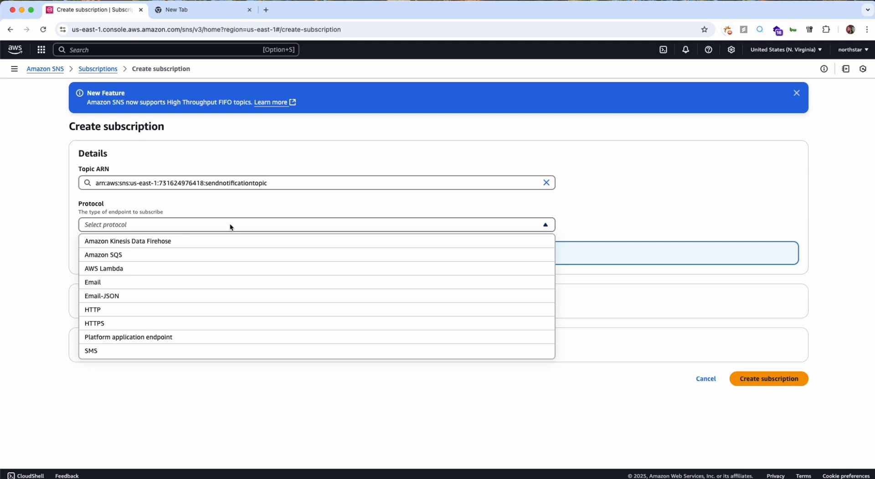
click(226, 283)
Enter the recipient's e-mail address as the endpoint and create the subscription.
click(232, 261)
text(a)
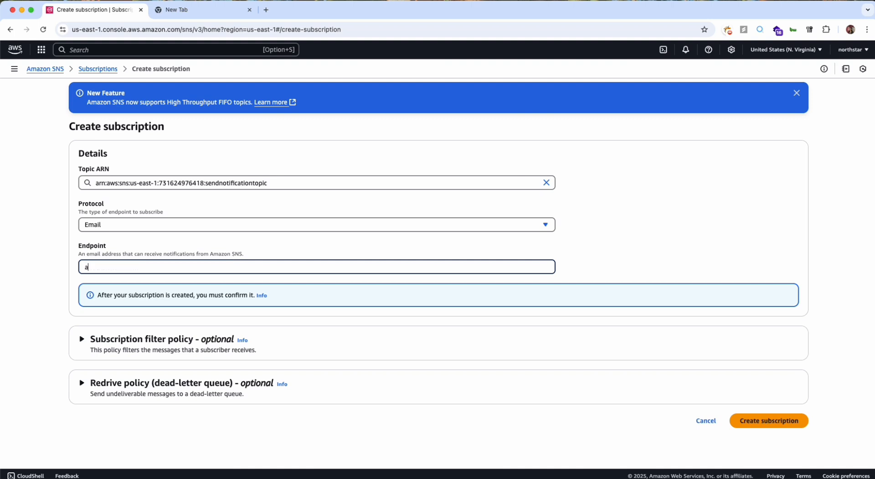
key(BackSpace)
key(BackSpace)
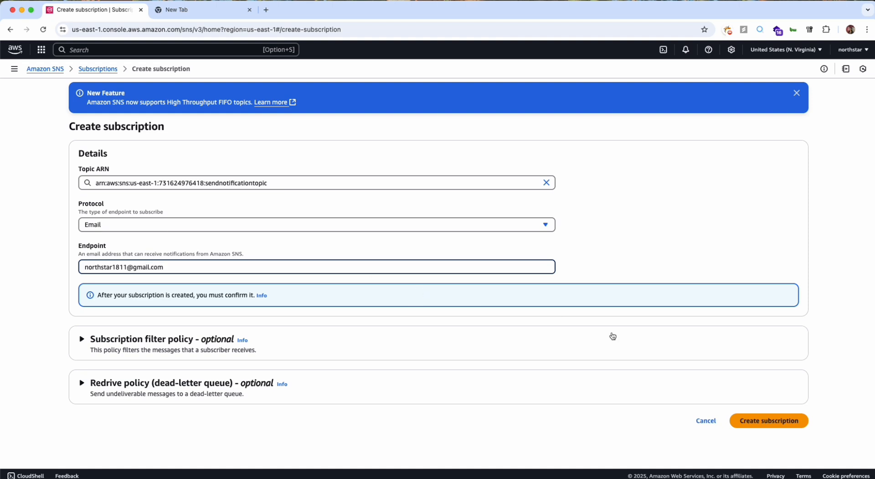
click(745, 420)
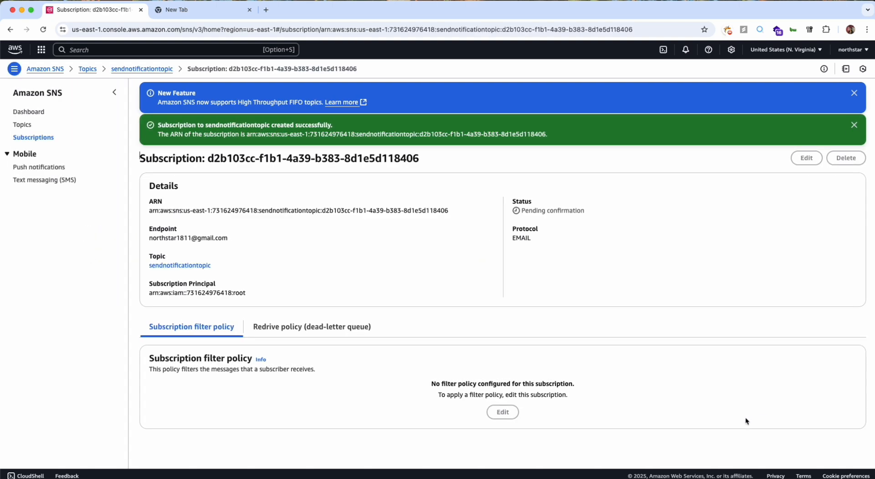
Show the list of SNS subscriptions, switch to Gmail and open the AWS Notification - Subscription Confirmation e-mail.
click(41, 138)
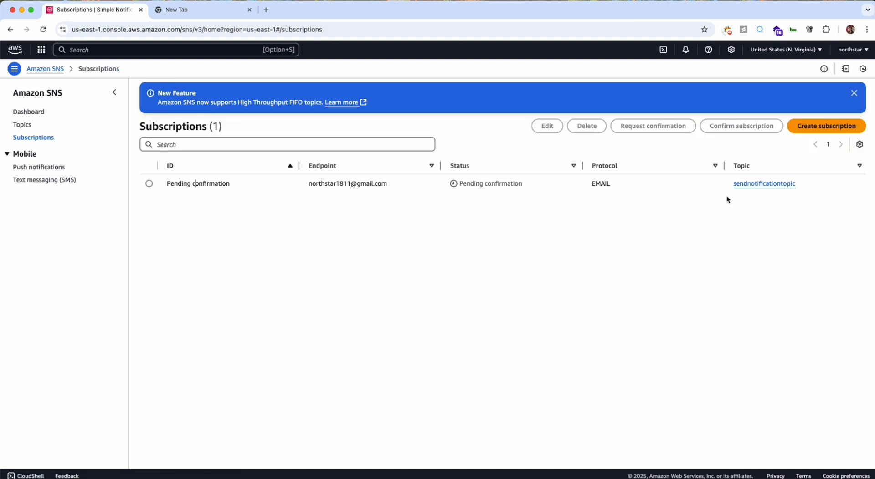
triple_click(427, 186)
key(ctrl+Left)
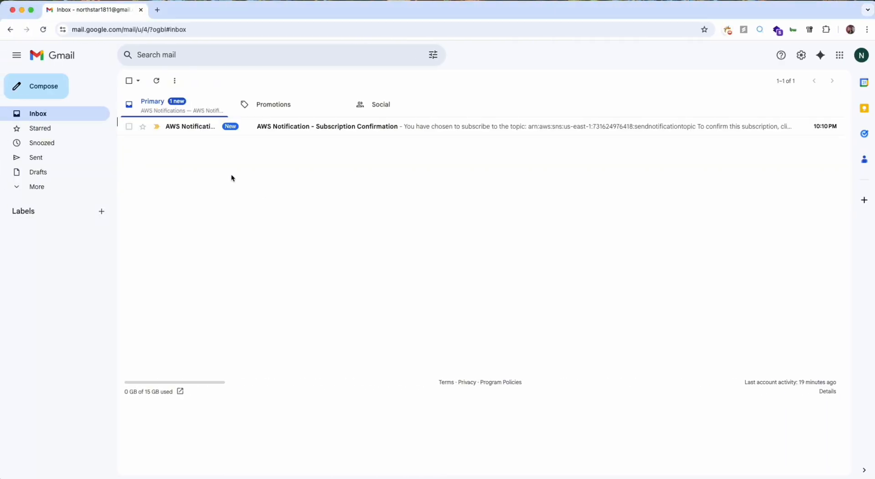
click(157, 81)
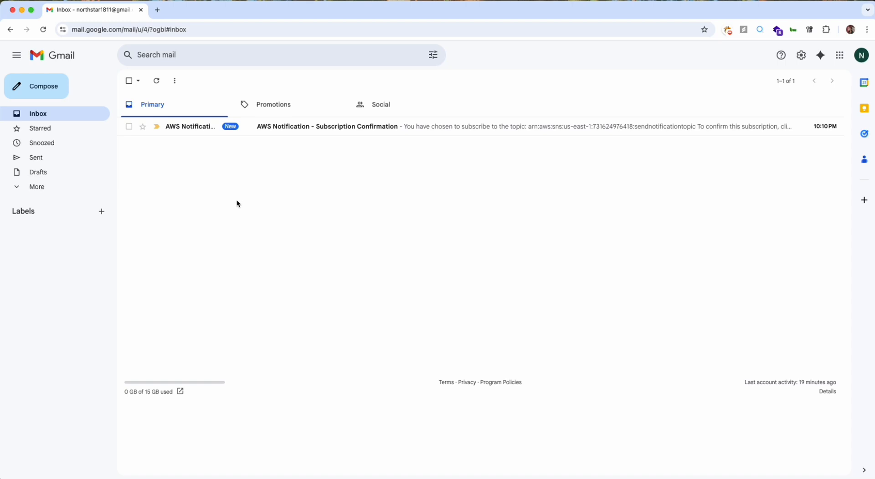
click(305, 127)
Read the topic ARN and instructions in the e-mail, confirm the subscription and close the confirmation page.
drag(150, 107, 349, 110)
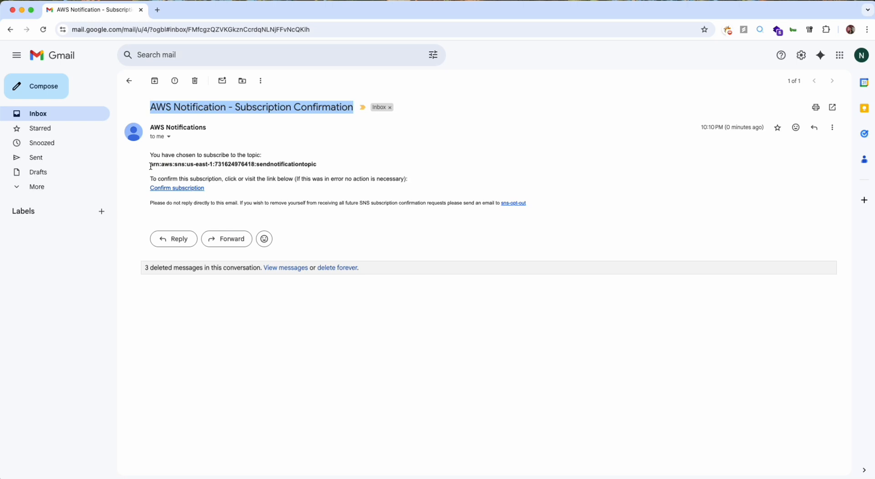
drag(150, 164, 325, 168)
triple_click(242, 181)
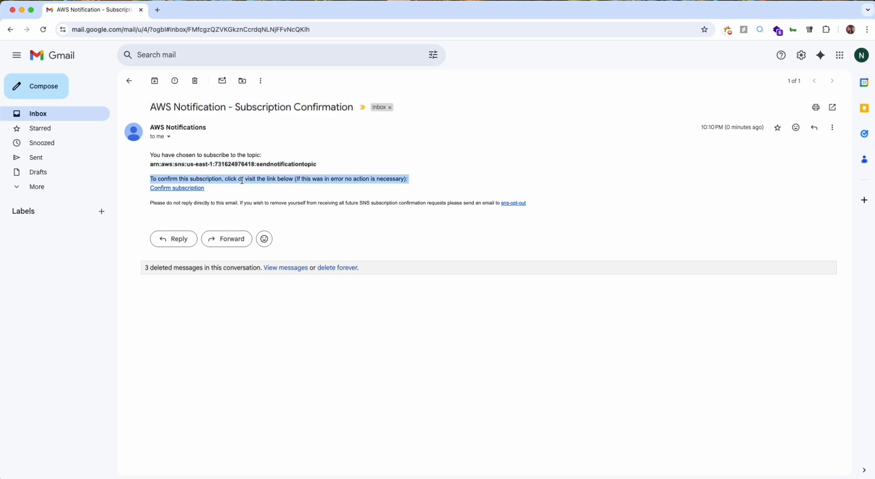
click(242, 180)
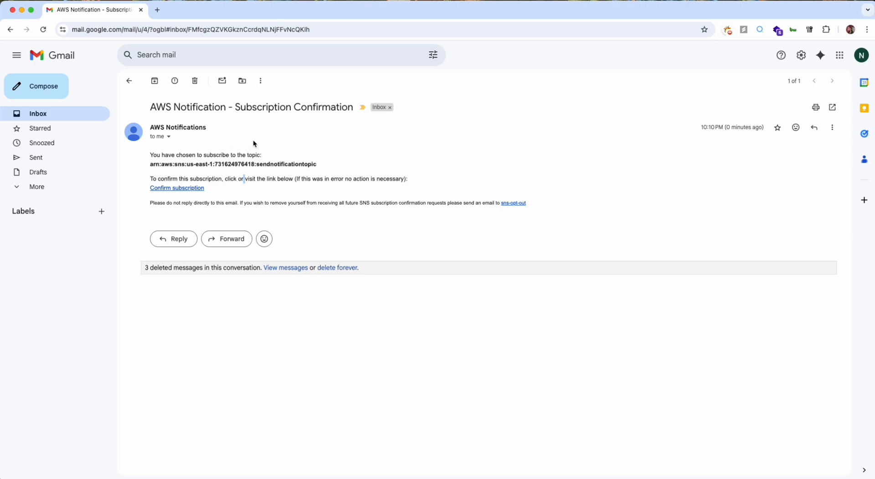
click(190, 190)
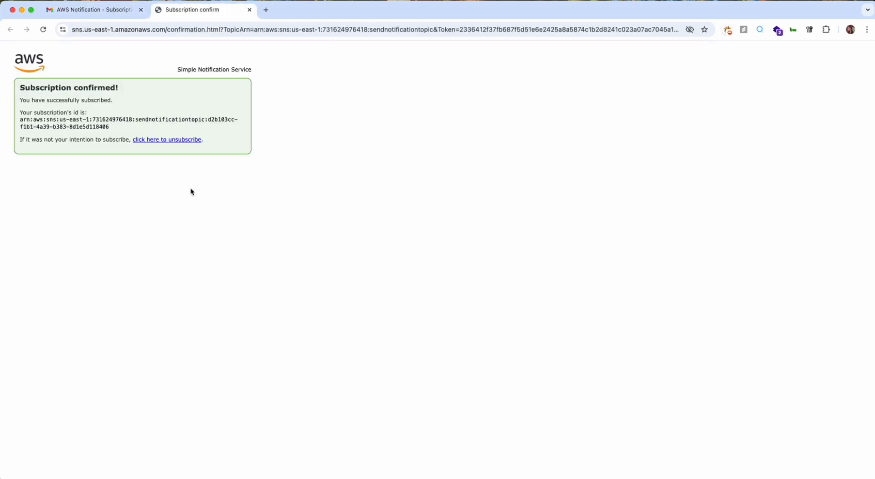
key(super+w)
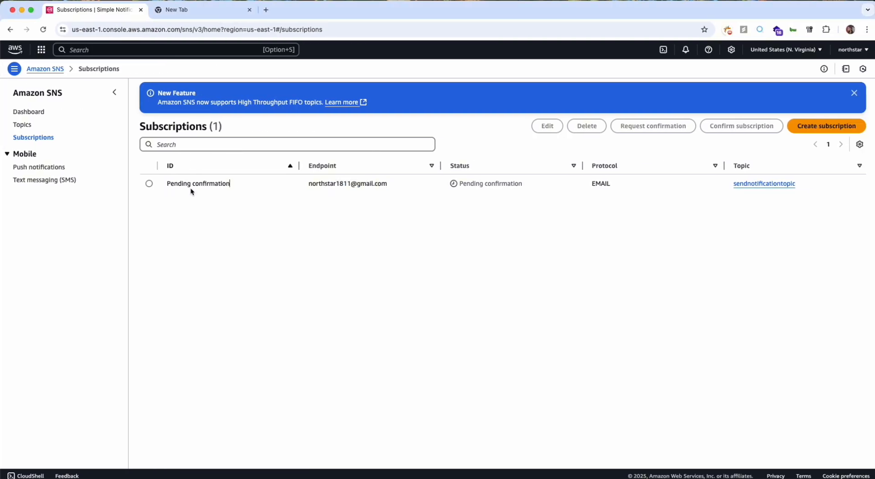
Reload the SNS subscriptions list in the AWS console and check the subscription's status.
click(499, 173)
click(44, 30)
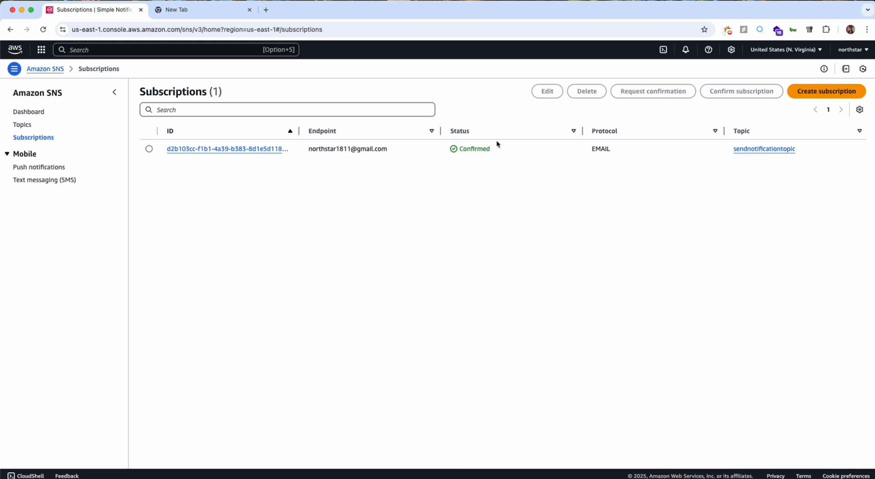
double_click(464, 152)
drag(460, 152, 464, 153)
Open the sendnotificationtopic details page from the SNS topics list in a separate browser tab.
click(26, 127)
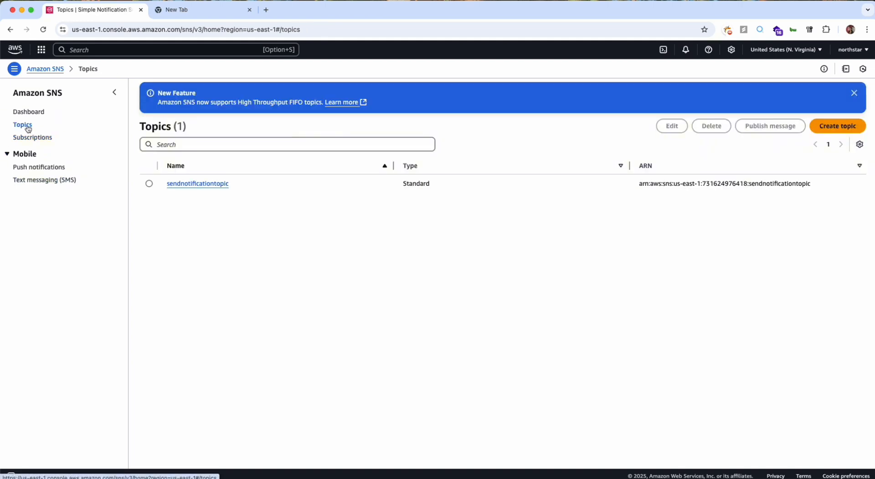
right_click(185, 183)
click(203, 189)
click(201, 9)
Search the AWS services for s3 from the Topics page and open S3 in a new browser tab.
click(98, 9)
click(112, 50)
text(s3)
right_click(196, 98)
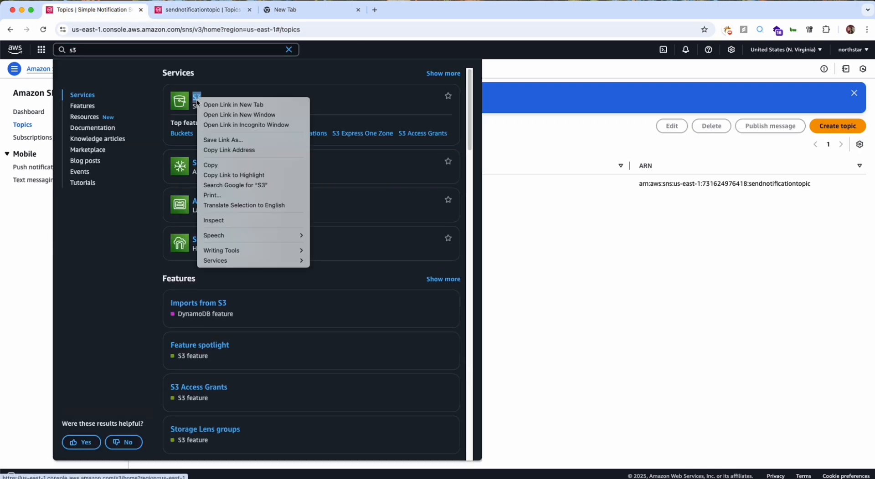
click(214, 103)
click(278, 10)
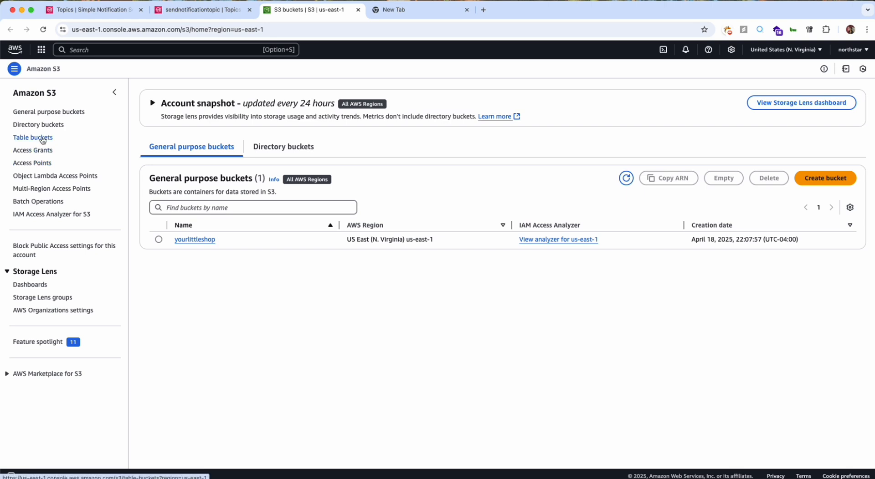
Open order123.json in the order folder of the yourlittleshop bucket and place its browser tab right after the Topics tab.
click(195, 239)
click(191, 218)
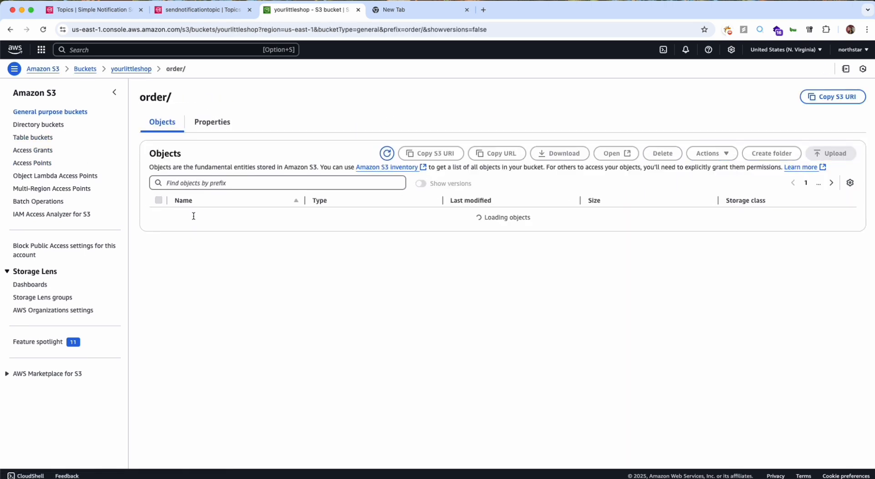
click(204, 216)
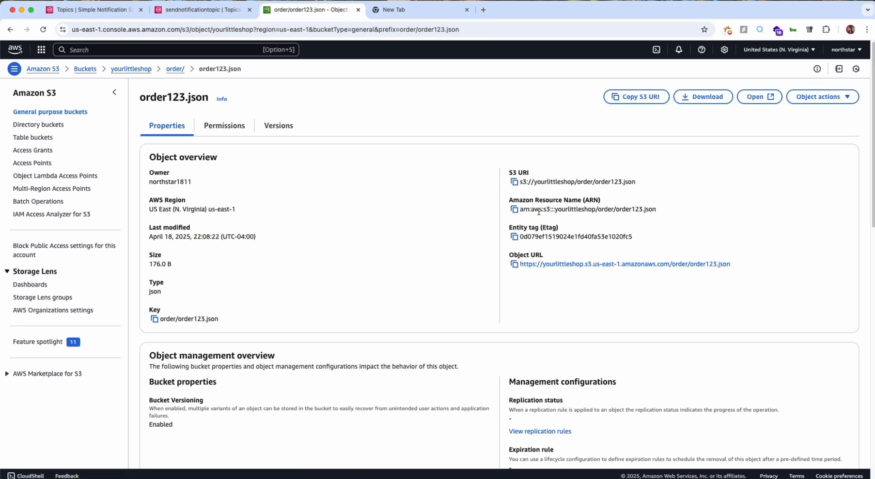
drag(296, 10, 191, 9)
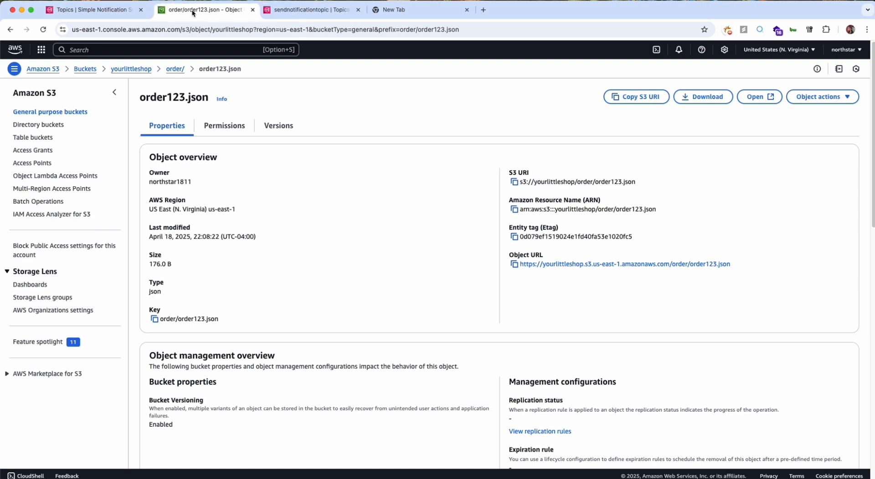
Switch to VS Code and review the S3 bucket, SNS topic and IAM role entries in the workflow file.
key(super+Tab)
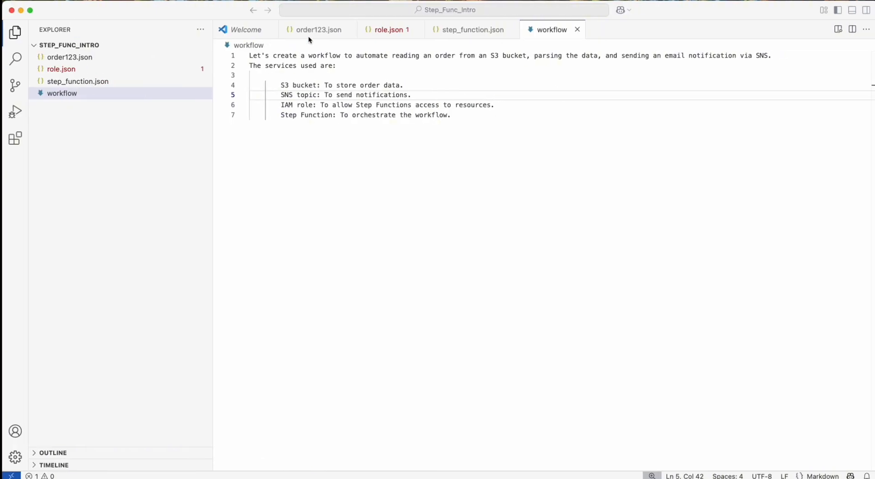
drag(280, 85, 402, 86)
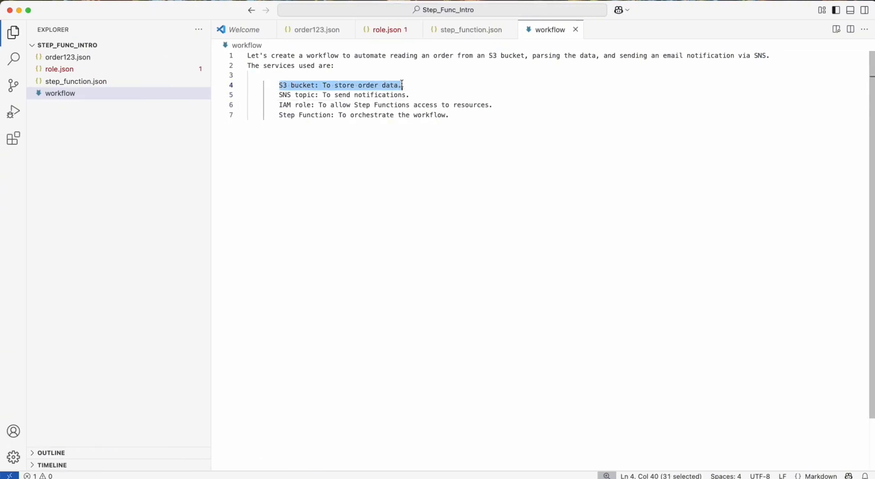
drag(279, 95, 407, 95)
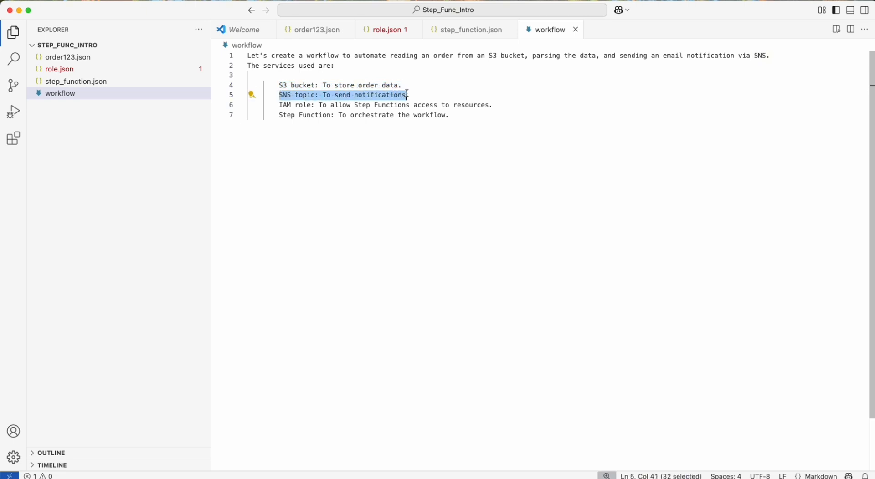
click(407, 94)
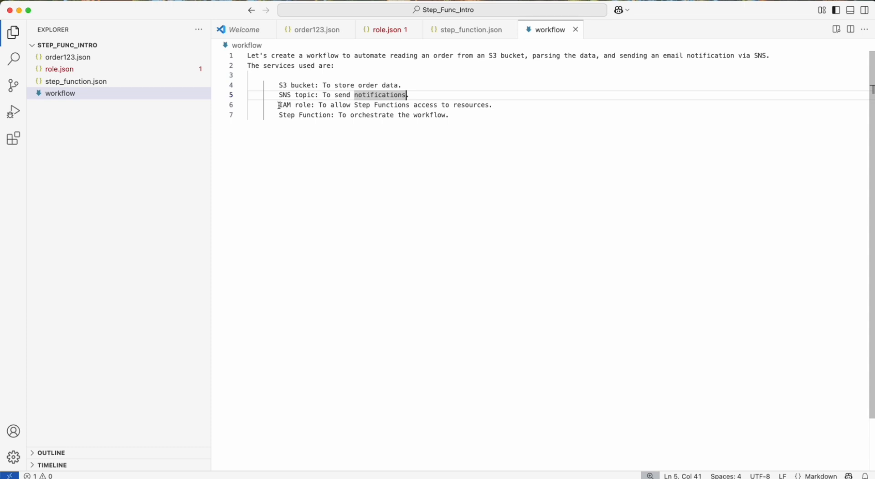
drag(279, 105, 312, 106)
click(312, 105)
Return to the AWS console, search the services for iam and open IAM in a new browser tab.
key(ctrl+Left)
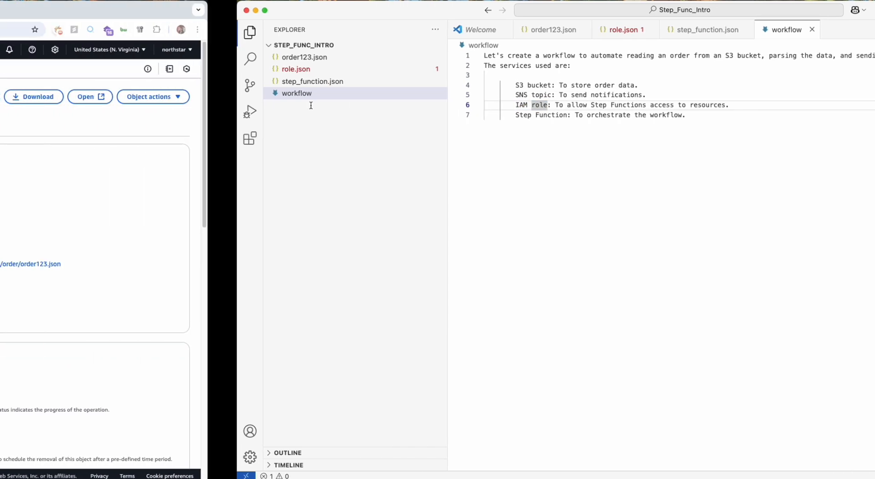
click(90, 12)
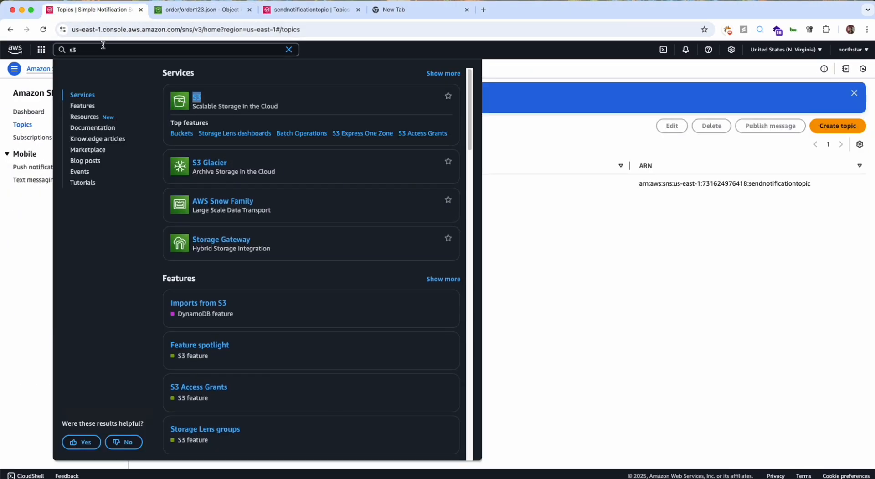
double_click(103, 48)
text(iam)
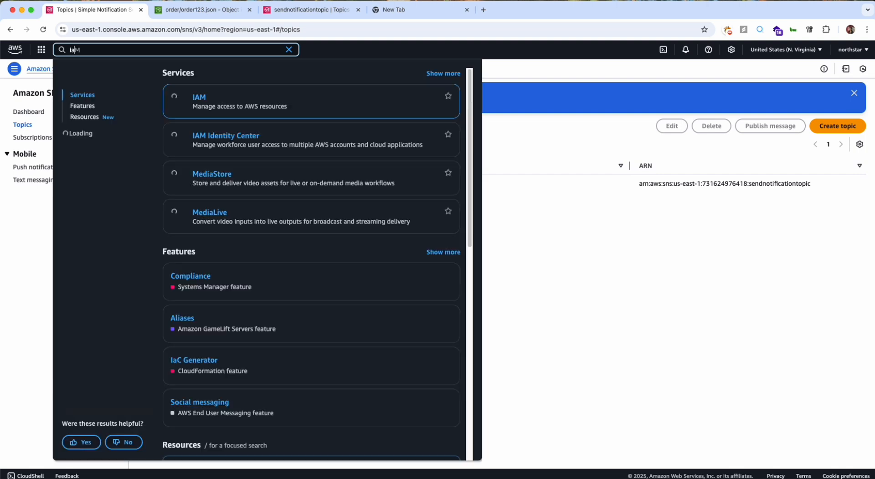
right_click(198, 99)
click(234, 103)
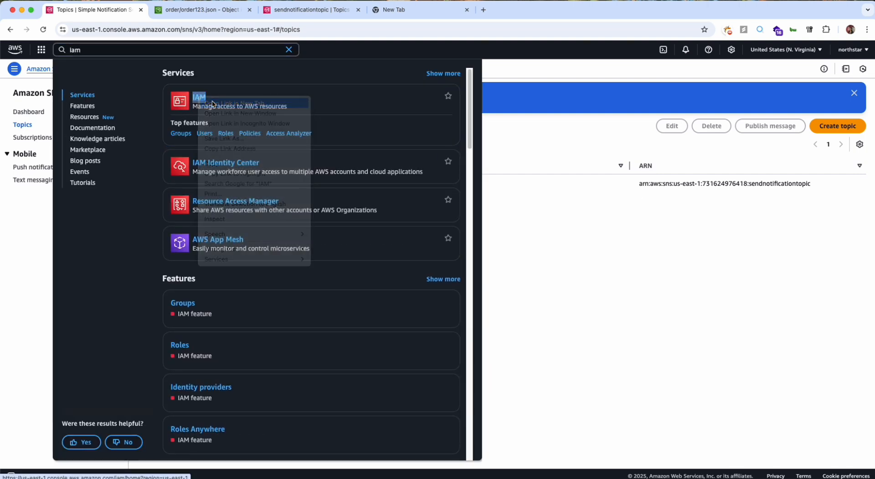
click(383, 9)
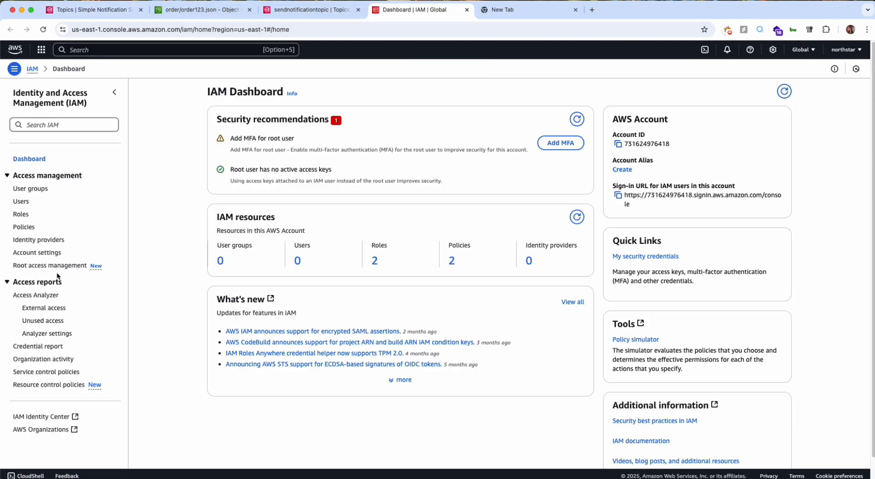
Open the IAM Policies page in a separate browser tab.
right_click(22, 227)
click(32, 229)
click(537, 8)
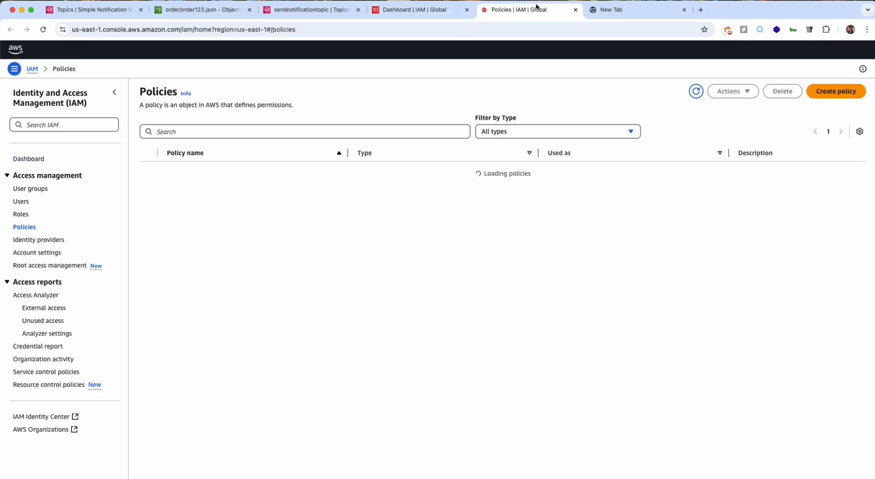
Open role.json in VS Code and examine the s3:GetObject action in its permissions policy.
key(ctrl+Right)
click(583, 198)
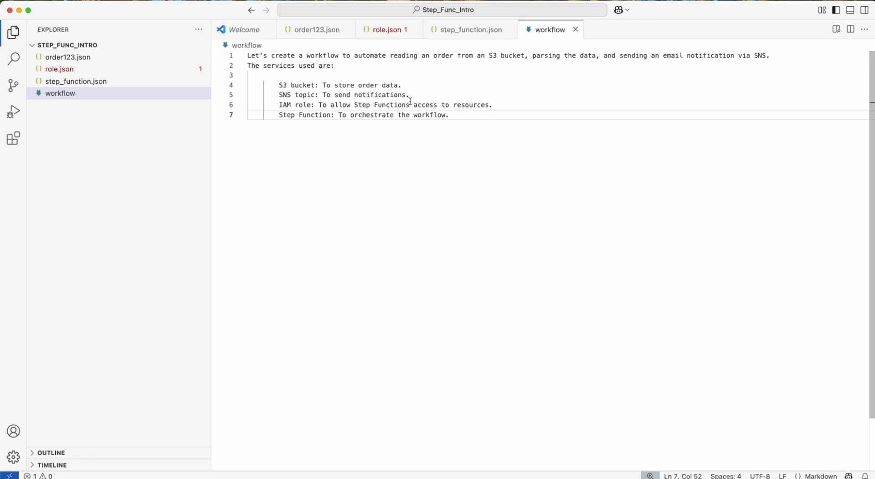
click(391, 35)
scroll(291, 227, down, 1)
click(275, 319)
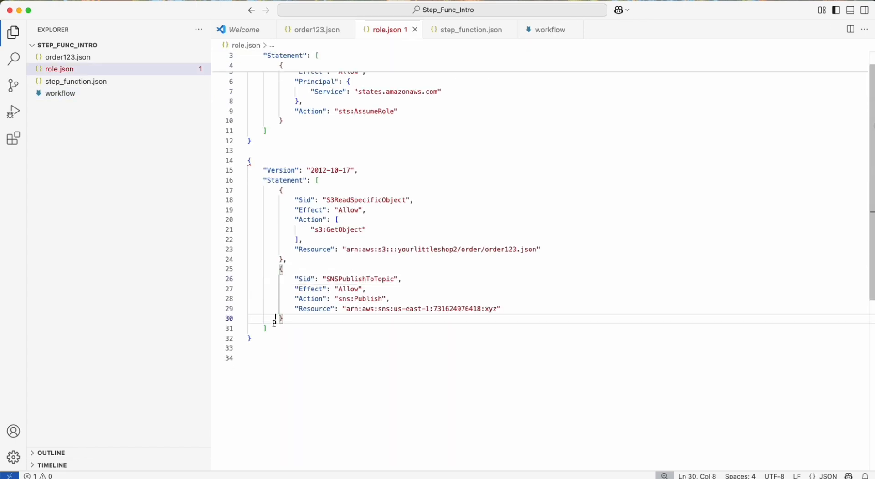
double_click(342, 230)
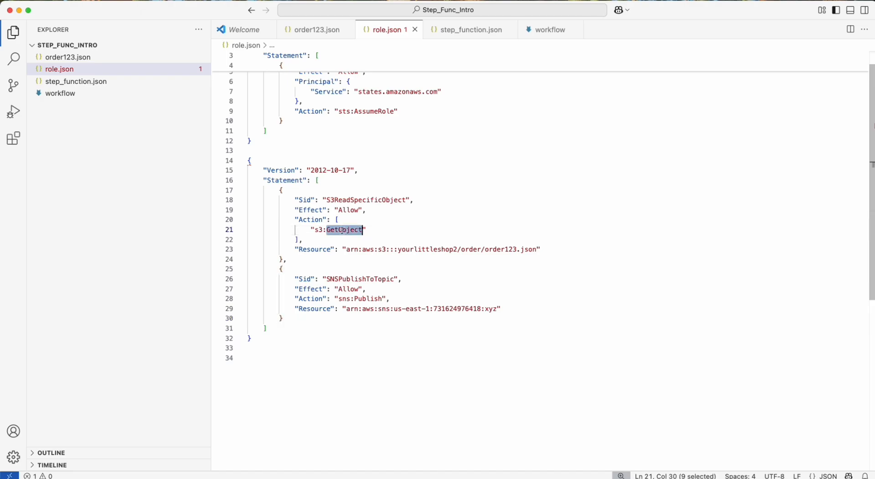
Switch to the workflow diagram image and examine the ReadOrderFromS3 and SendNotification states.
key(ctrl+Right)
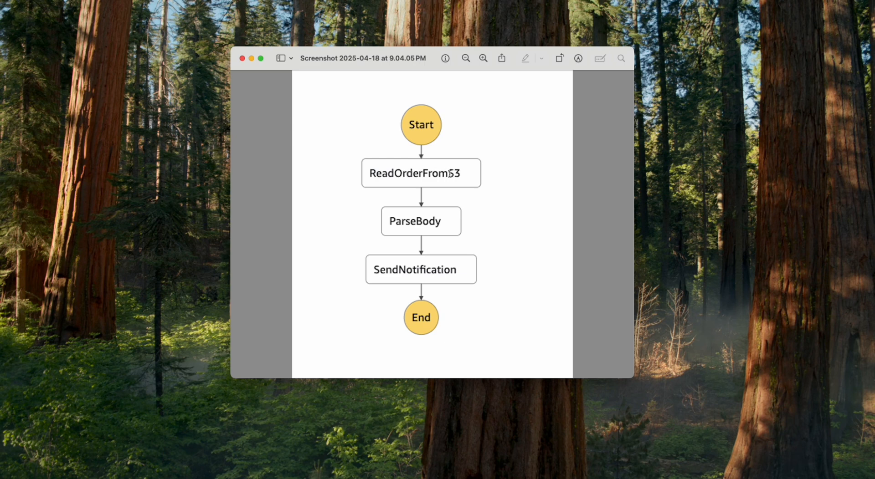
double_click(414, 174)
click(477, 174)
drag(373, 271, 444, 270)
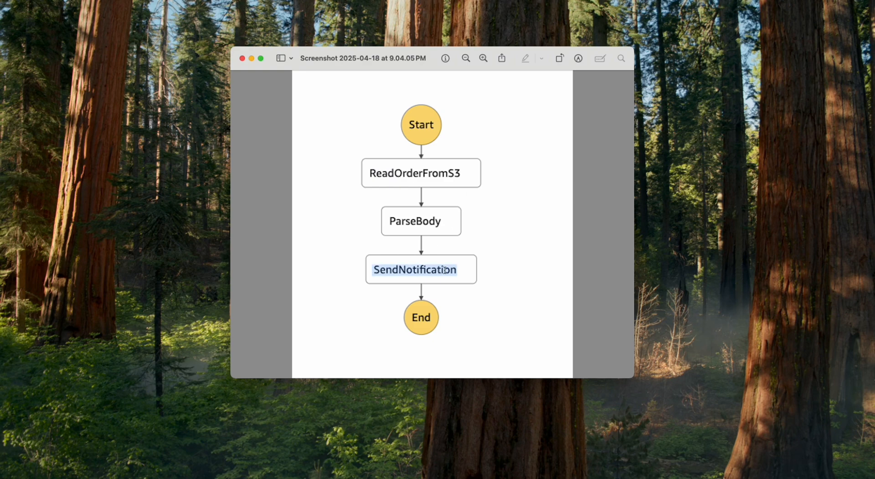
Return to role.json and examine the sns:Publish action, the full permissions policy block and the S3ReadSpecificObject statement.
key(ctrl+Left)
click(379, 271)
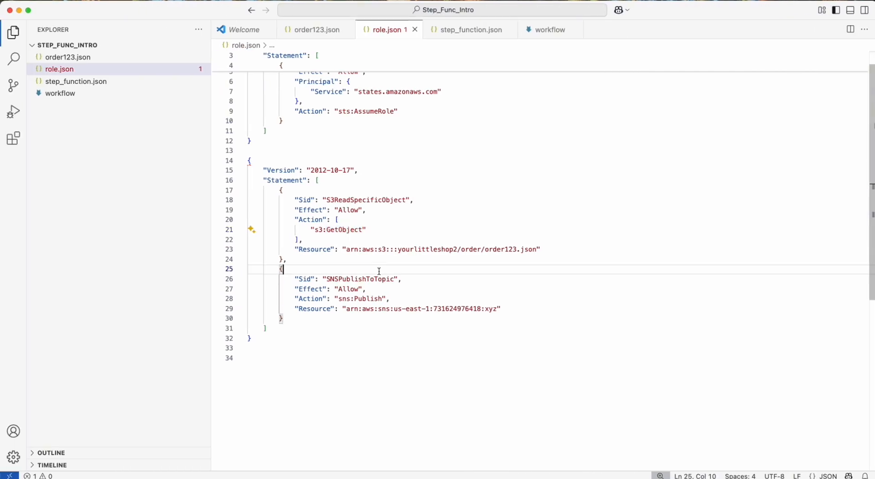
click(359, 300)
double_click(359, 299)
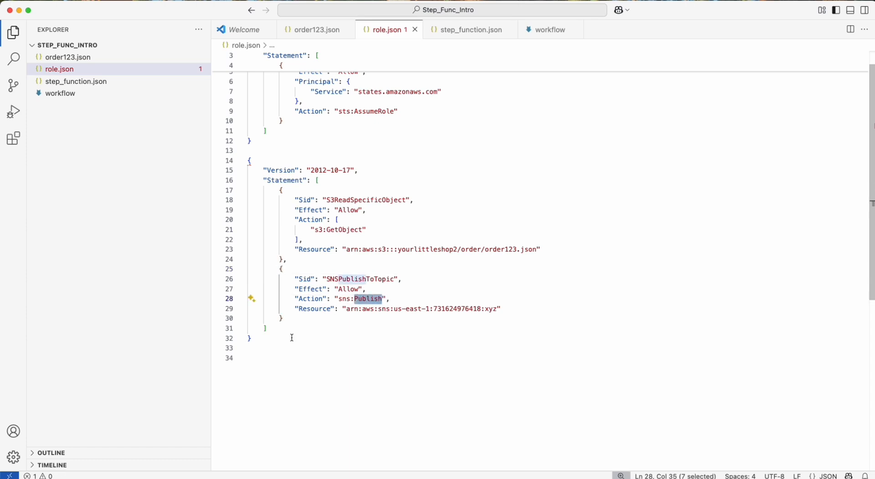
drag(273, 338, 228, 161)
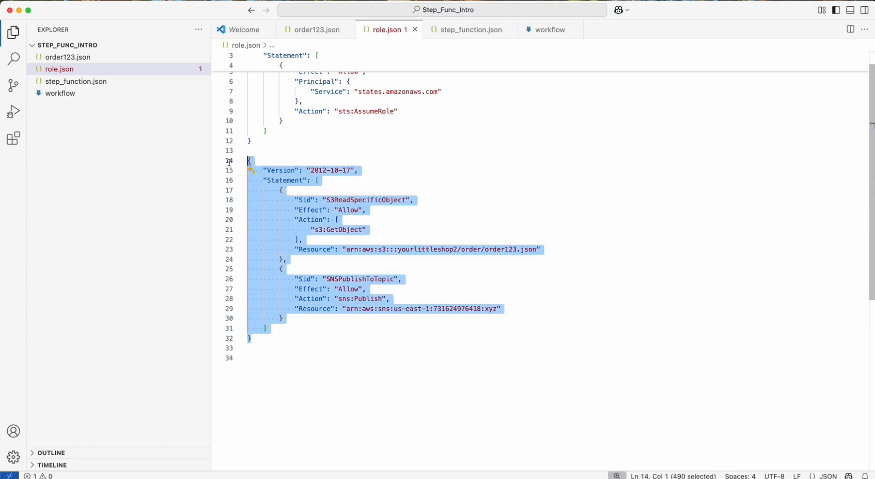
click(347, 220)
click(355, 200)
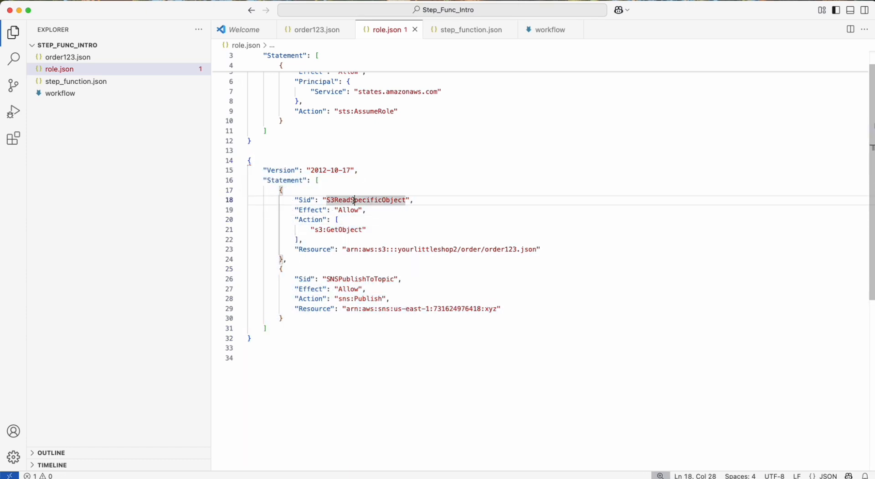
double_click(354, 201)
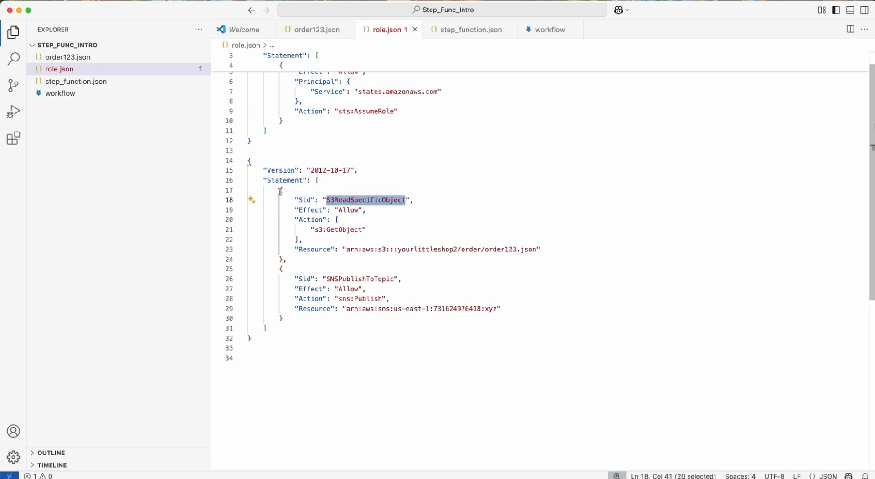
Examine the S3ReadSpecificObject statement in role.json, including its Sid, Resource ARN and s3:GetObject action.
double_click(269, 180)
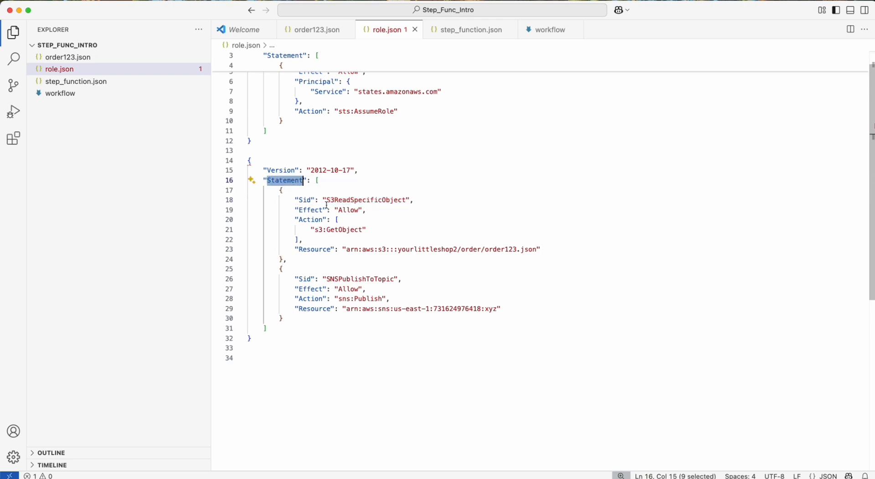
click(352, 201)
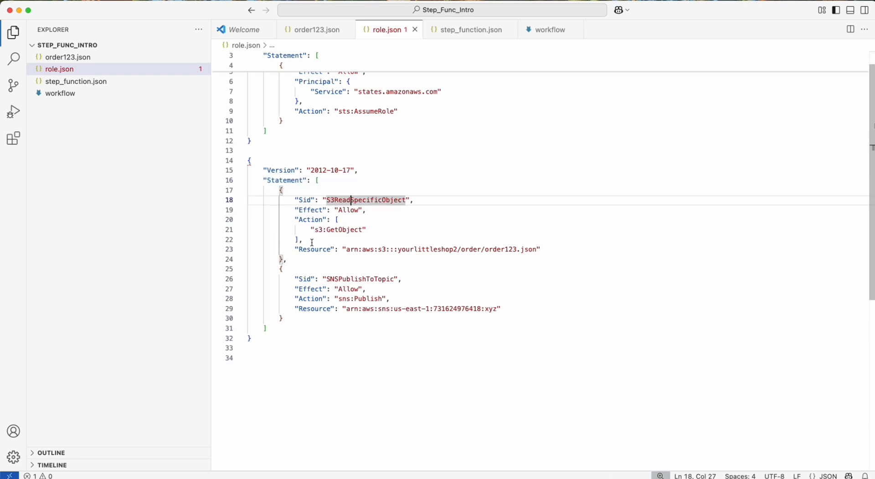
double_click(347, 201)
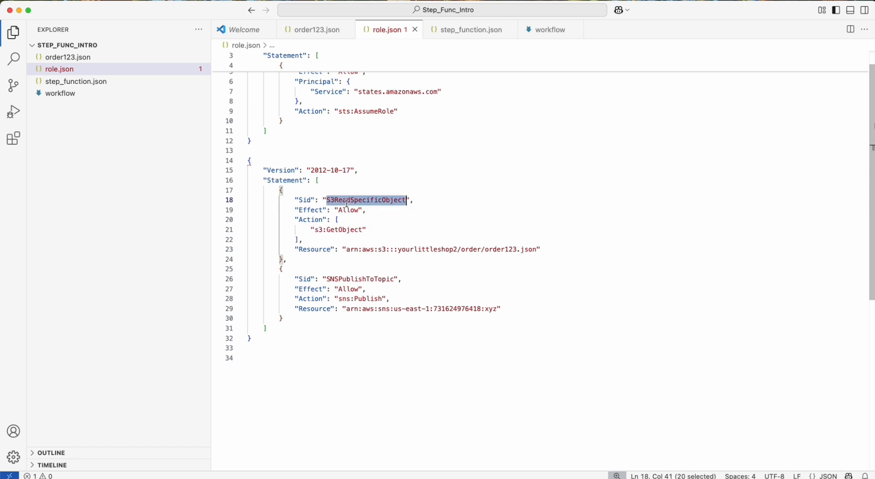
drag(295, 249, 538, 250)
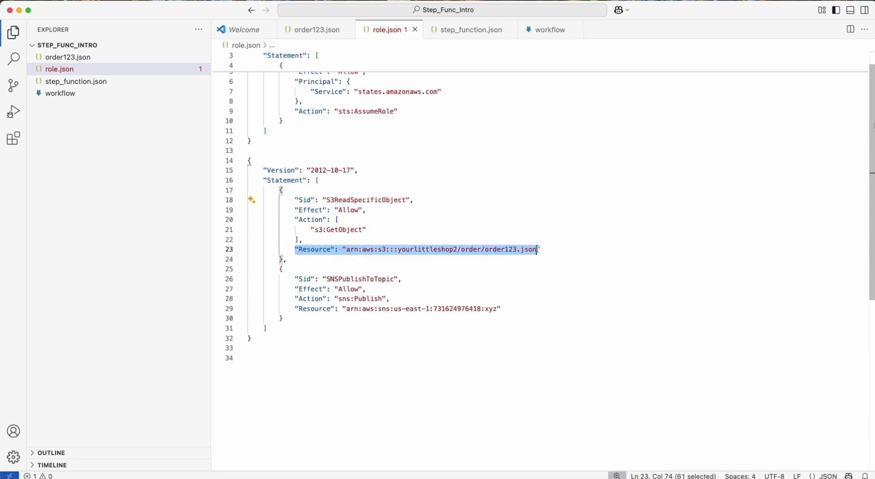
click(426, 250)
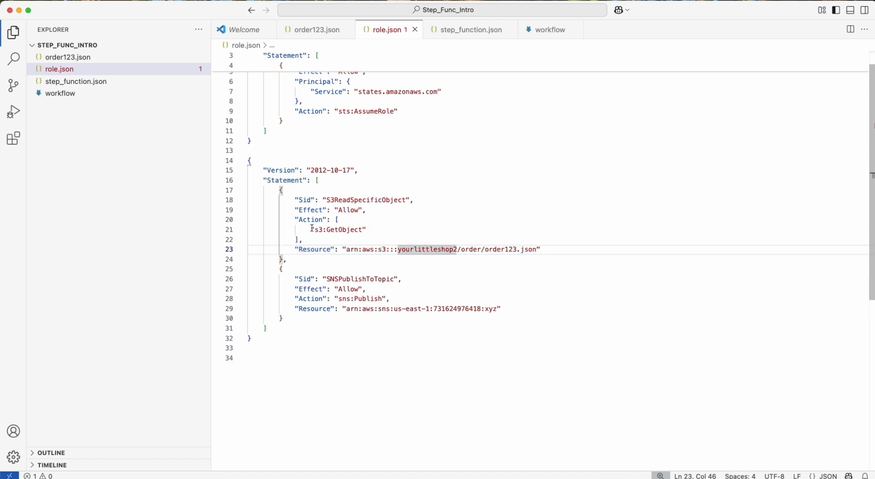
drag(312, 229, 376, 229)
scroll(378, 228, down, 1)
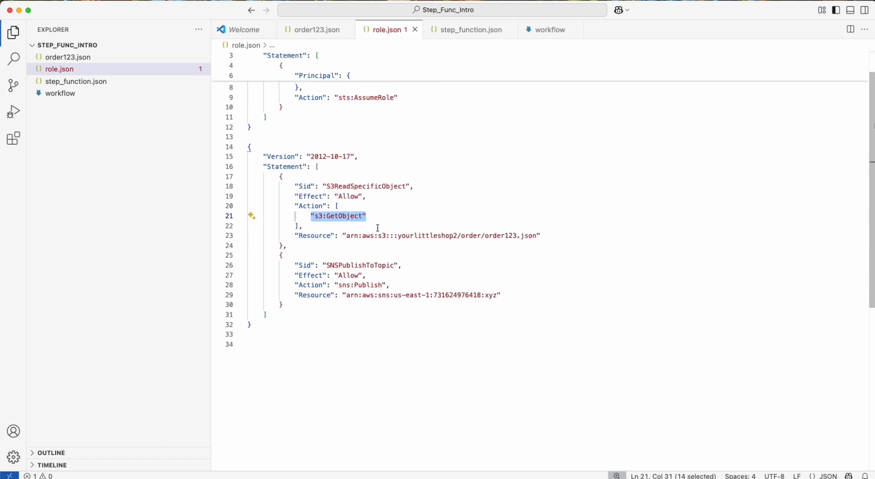
Examine the SNSPublishToTopic statement in role.json, including its Sid, topic Resource ARN and sns:Publish action.
click(346, 250)
click(342, 266)
double_click(342, 266)
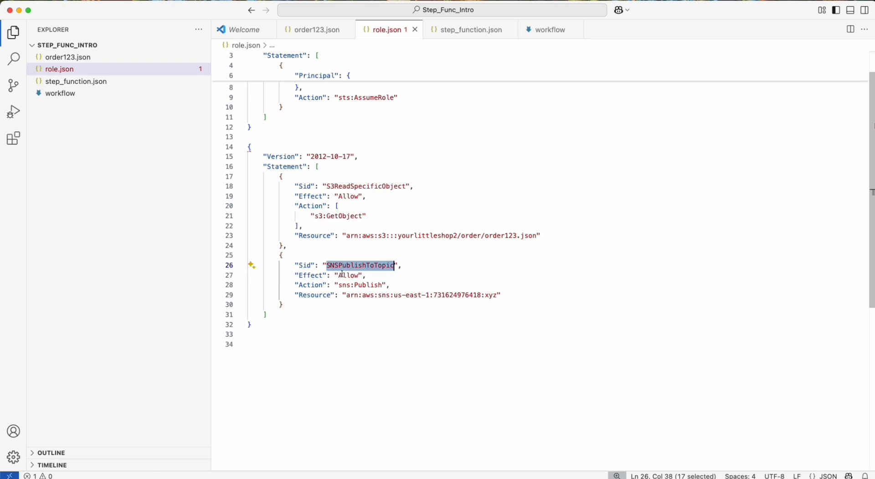
click(379, 273)
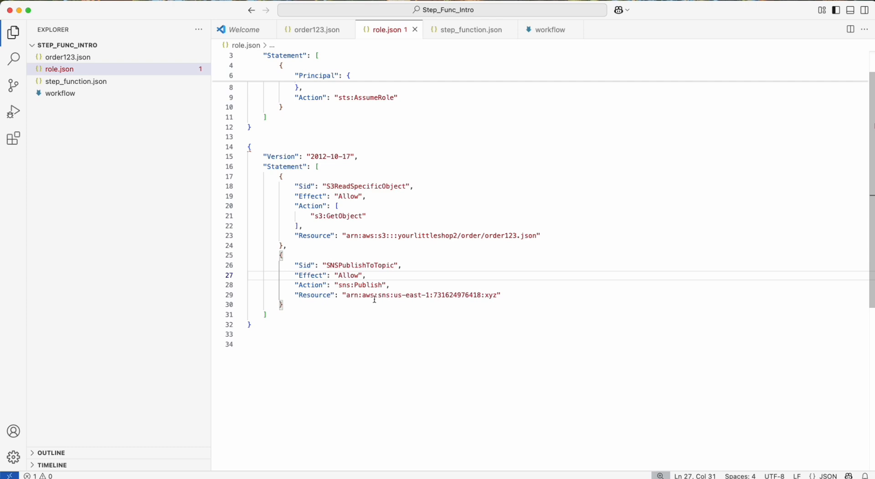
drag(335, 295, 502, 295)
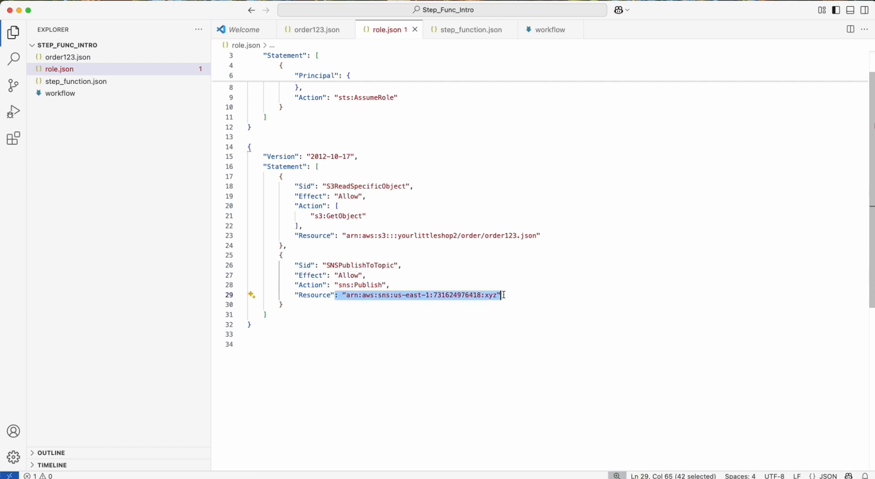
drag(331, 285, 387, 286)
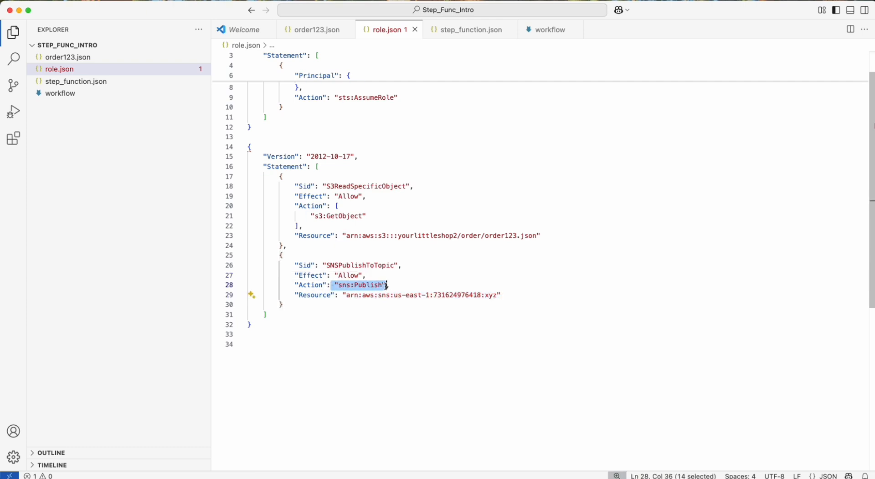
click(386, 287)
Copy the complete permissions policy block from role.json and switch to the IAM Policies page in the browser.
drag(264, 325, 240, 151)
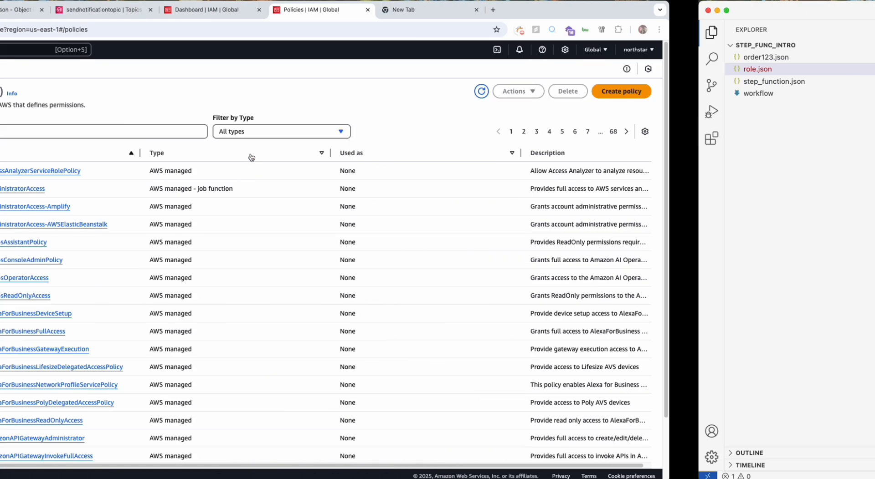
key(ctrl+Right)
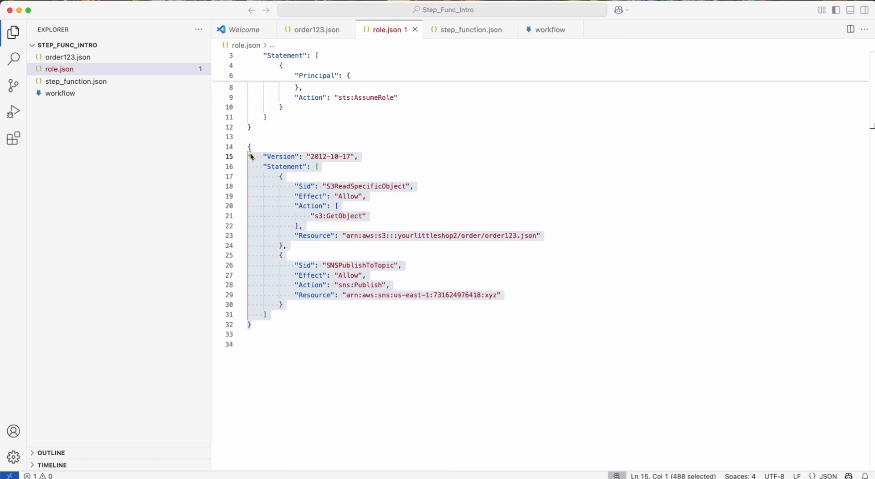
key(shift+Up)
key(super+c)
key(ctrl+Left)
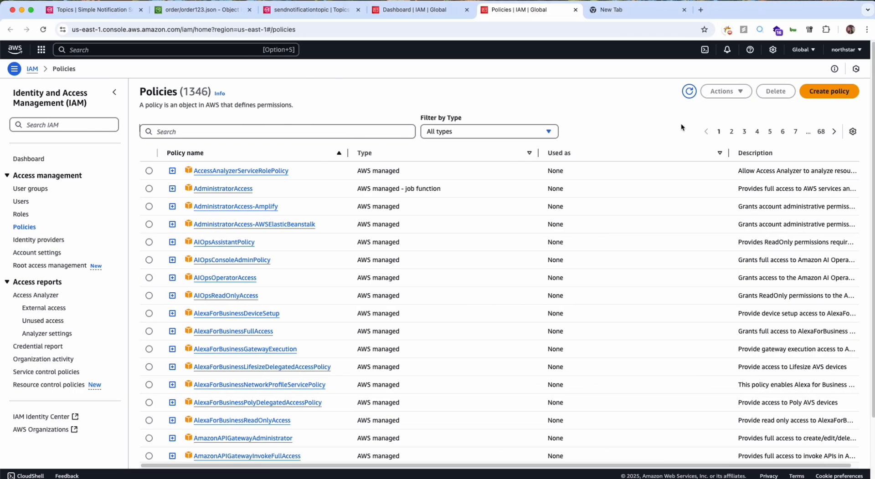
Start creating a policy and replace its default JSON with the permissions block copied from role.json.
click(820, 93)
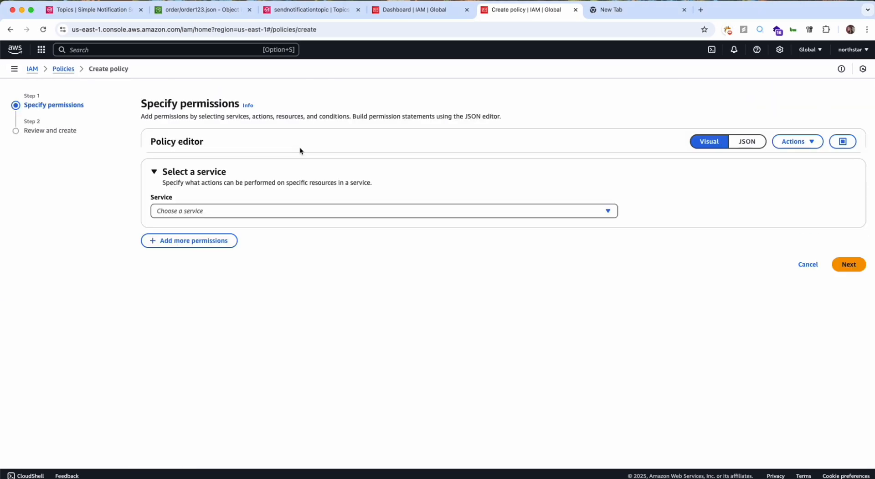
click(747, 143)
click(482, 241)
key(super+a)
key(super+v)
click(323, 242)
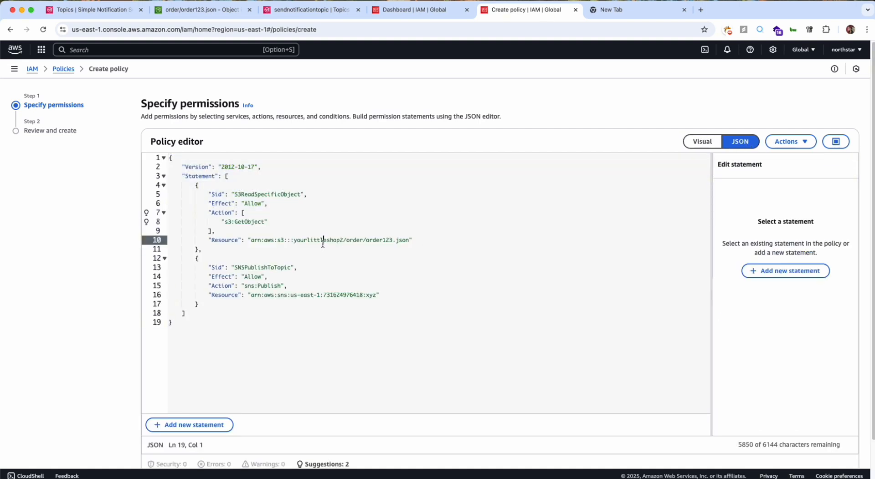
Replace the S3ReadSpecificObject Resource with arn:aws:s3:::yourlittleshop/order/order123.json, copied from the order123.json object's S3 properties.
click(275, 247)
click(301, 242)
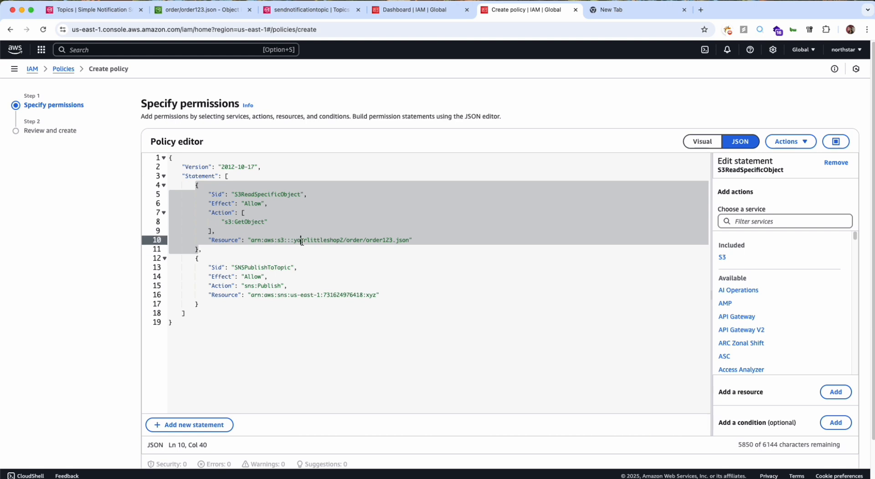
click(226, 13)
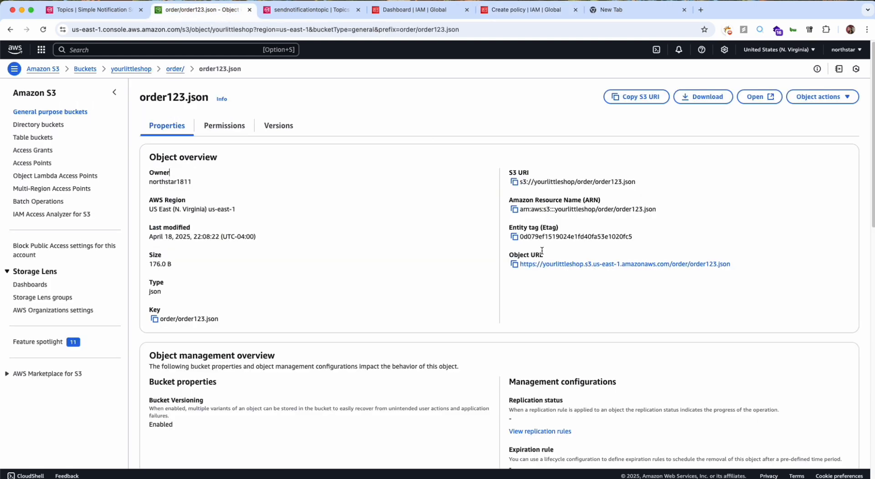
click(514, 209)
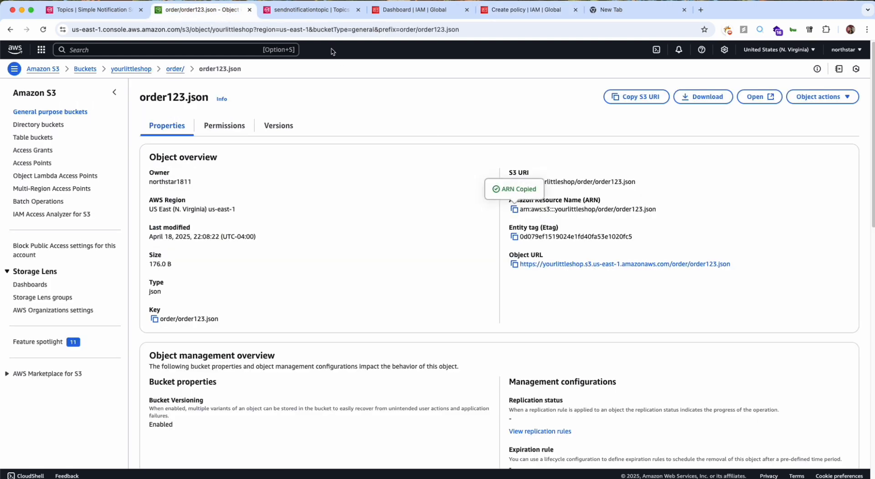
click(319, 9)
key(ctrl+Tab)
key(ctrl+Tab)
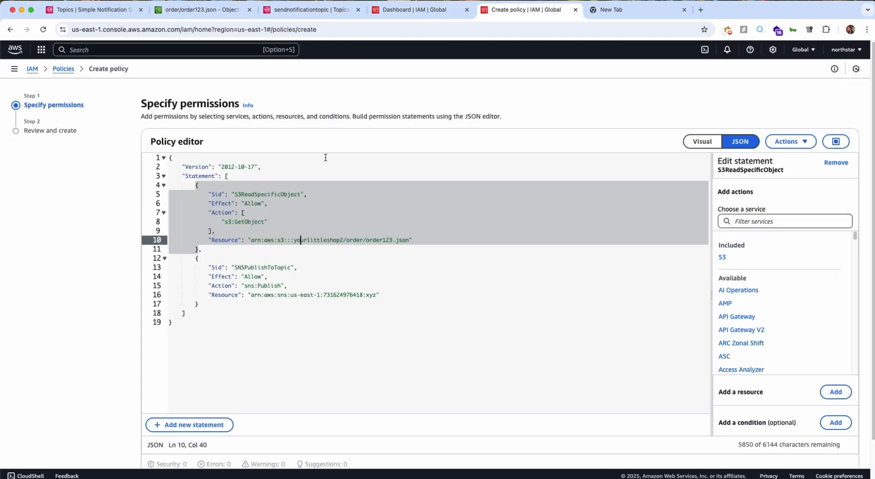
drag(251, 240, 410, 240)
key(super+v)
click(419, 248)
Copy the ARN of sendnotificationtopic from its SNS topic details and return to the policy being created.
click(291, 295)
click(242, 268)
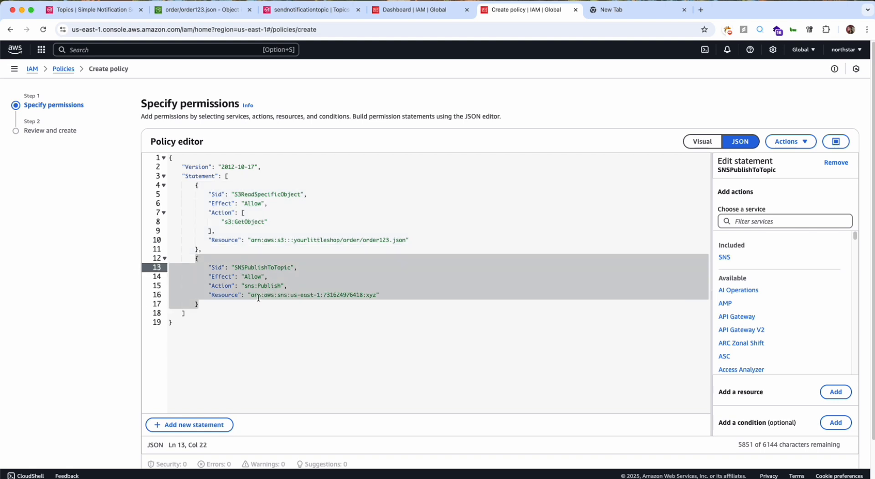
click(251, 296)
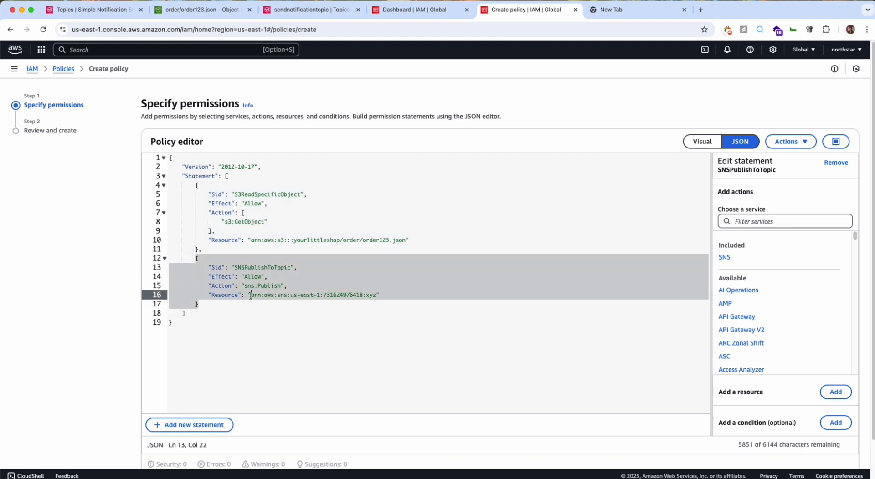
click(327, 9)
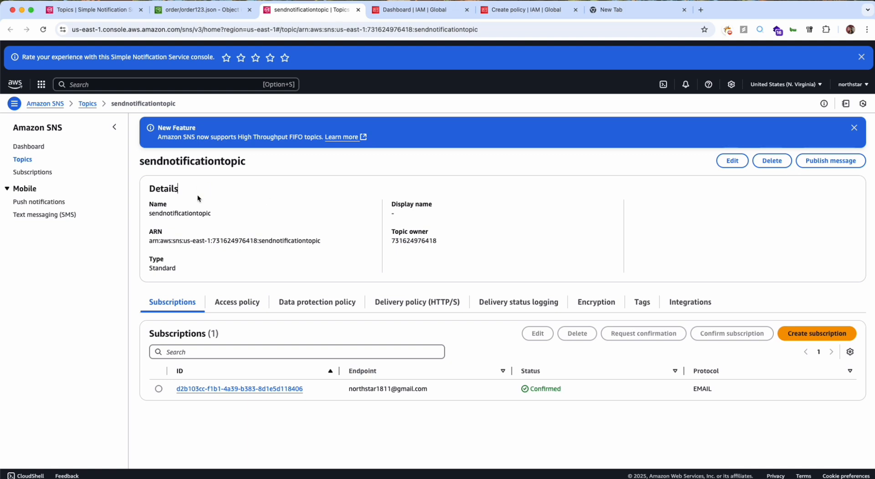
drag(149, 241, 307, 242)
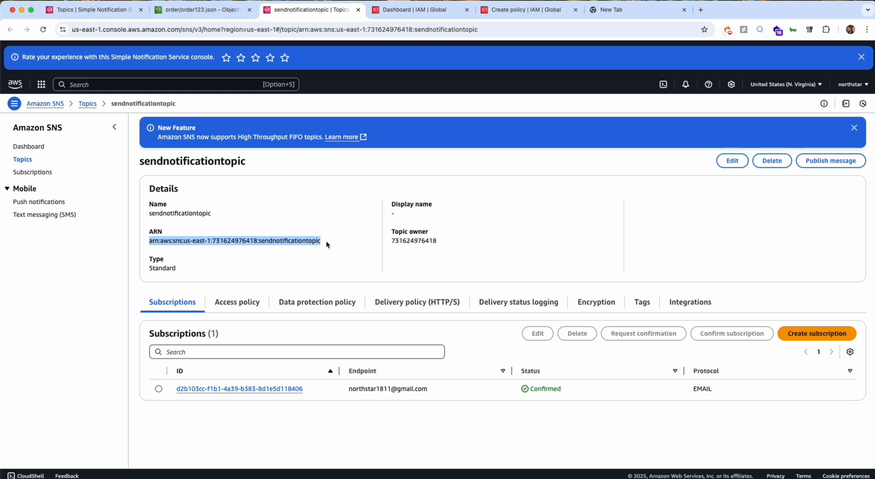
key(ctrl+Tab)
key(ctrl+Tab)
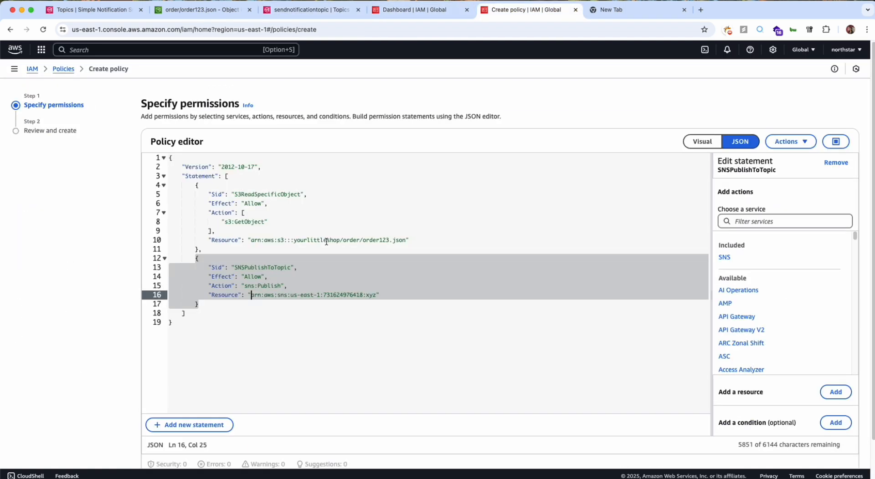
Replace the placeholder xyz topic ARN in the SNSPublishToTopic statement with the copied sendnotificationtopic ARN.
click(318, 276)
drag(251, 294, 376, 294)
key(super+v)
triple_click(376, 294)
double_click(348, 295)
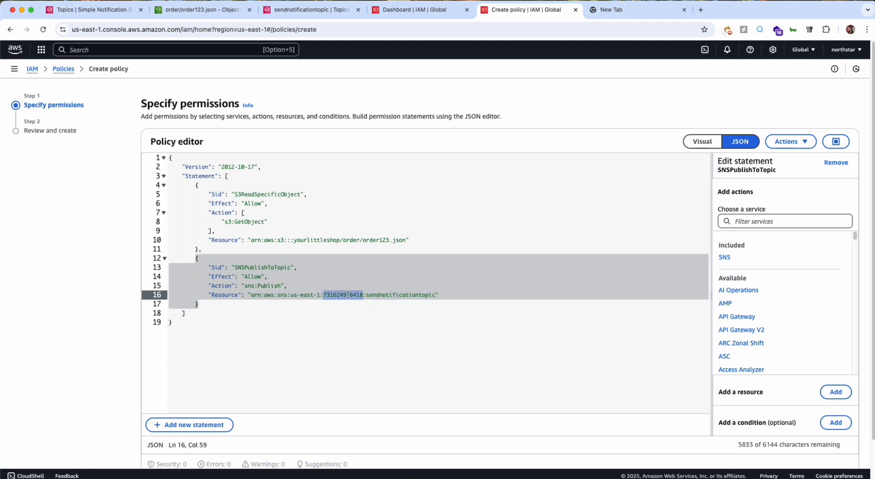
scroll(347, 294, down, 2)
click(348, 295)
scroll(349, 294, up, 2)
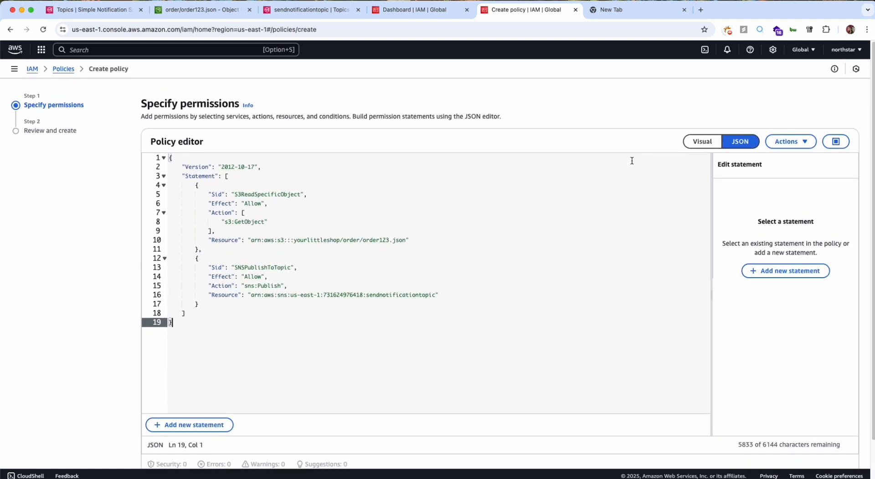
Show the policy in the visual editor and examine the allowed actions of the S3 permission.
click(690, 144)
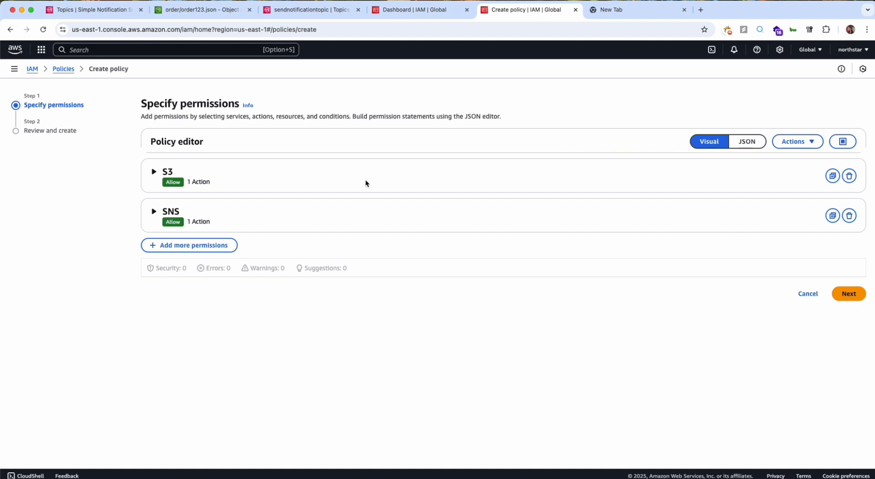
click(147, 175)
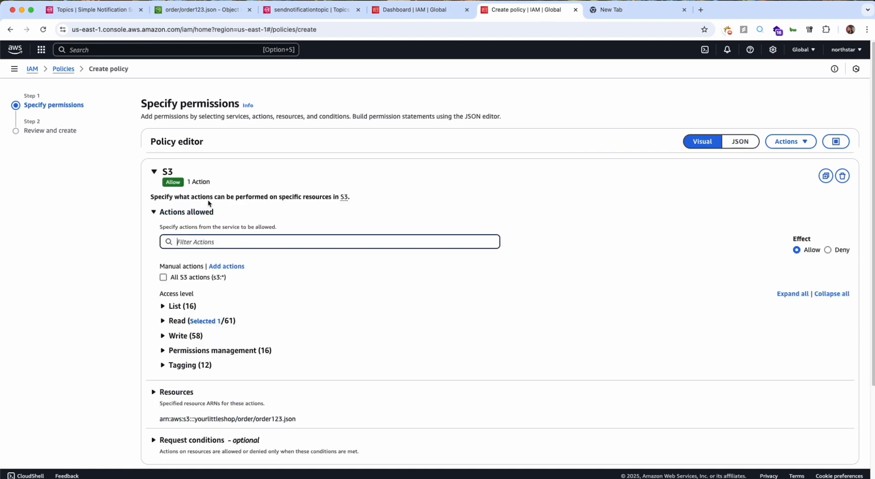
scroll(209, 203, down, 1)
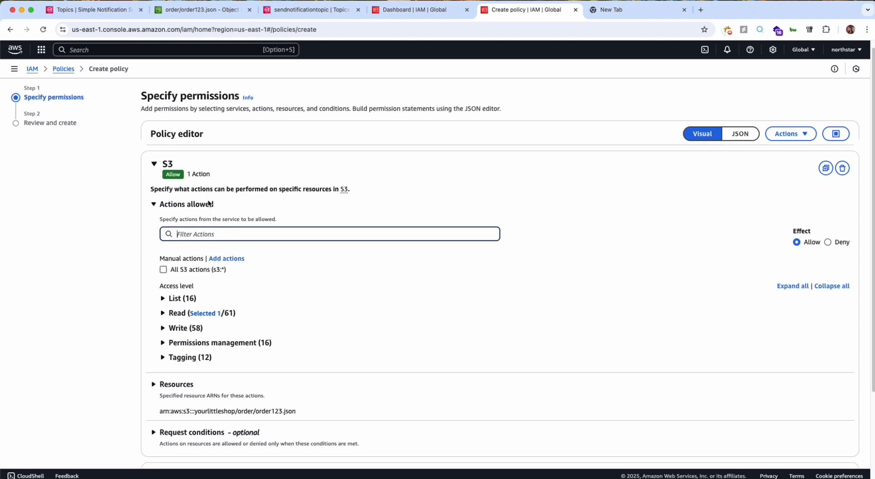
scroll(209, 204, down, 1)
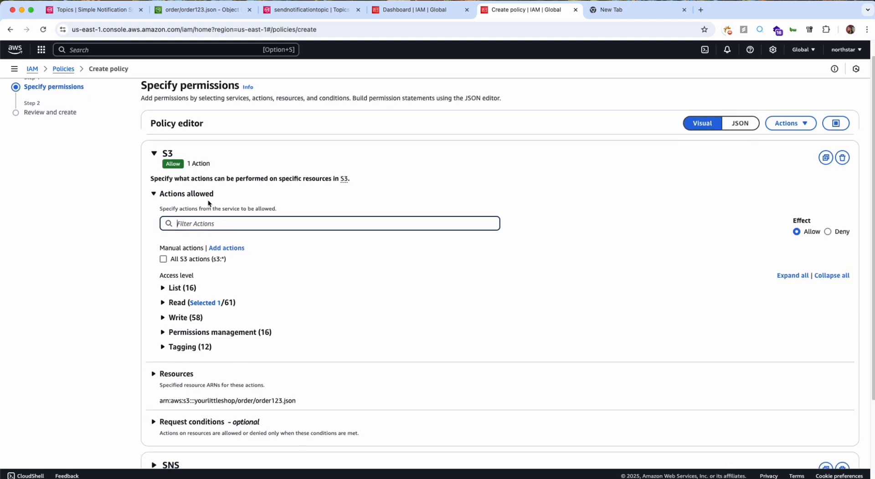
click(179, 196)
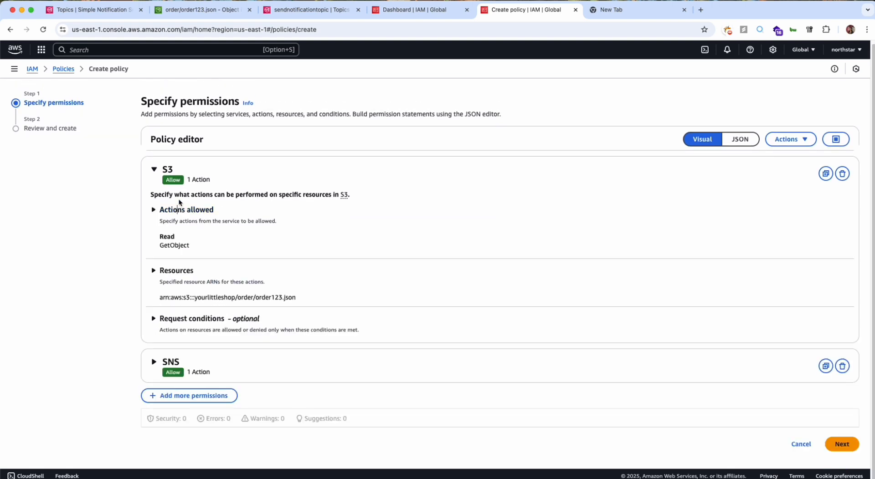
click(191, 182)
click(192, 182)
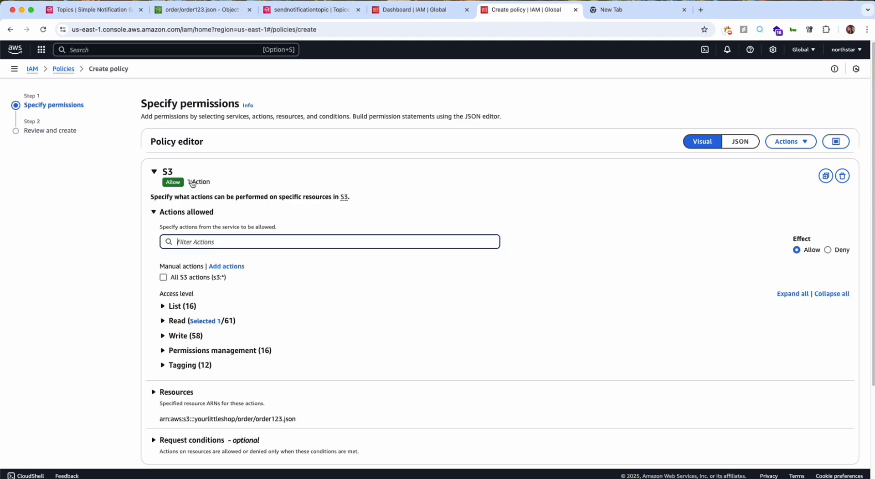
Examine the access levels, resources and request conditions of the S3 permission in the visual editor.
scroll(192, 182, down, 2)
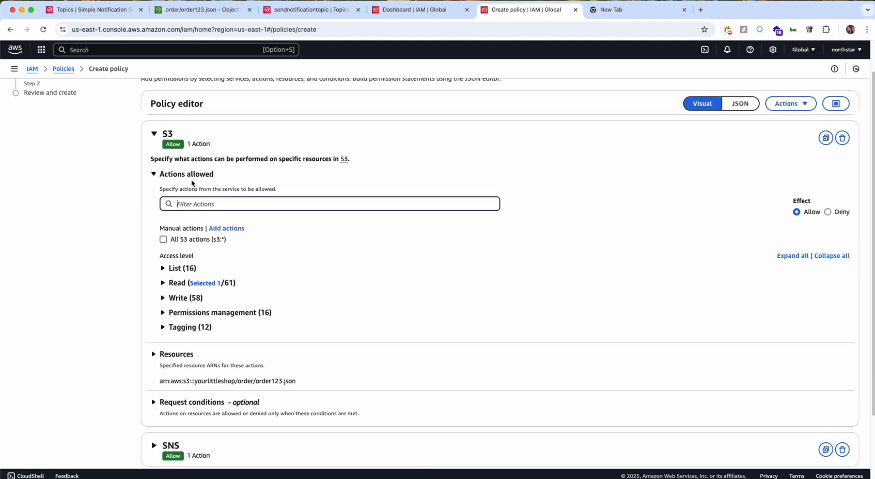
scroll(180, 352, down, 1)
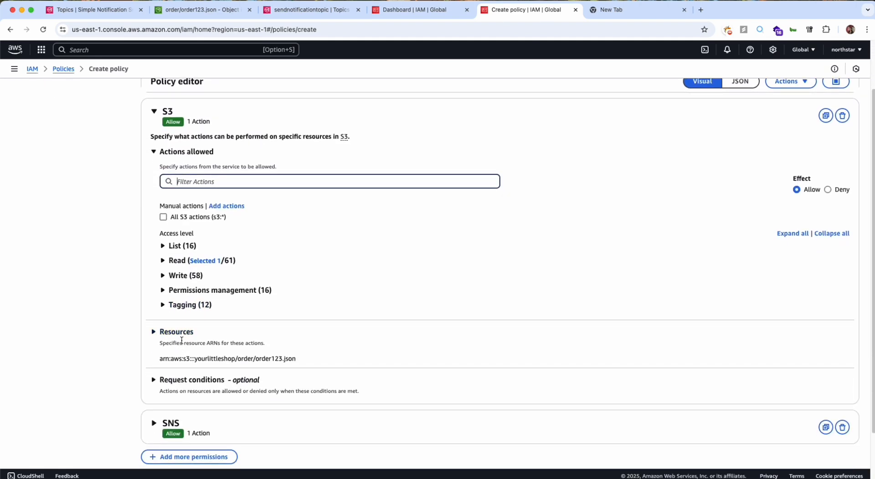
click(168, 380)
click(169, 370)
click(174, 327)
click(174, 324)
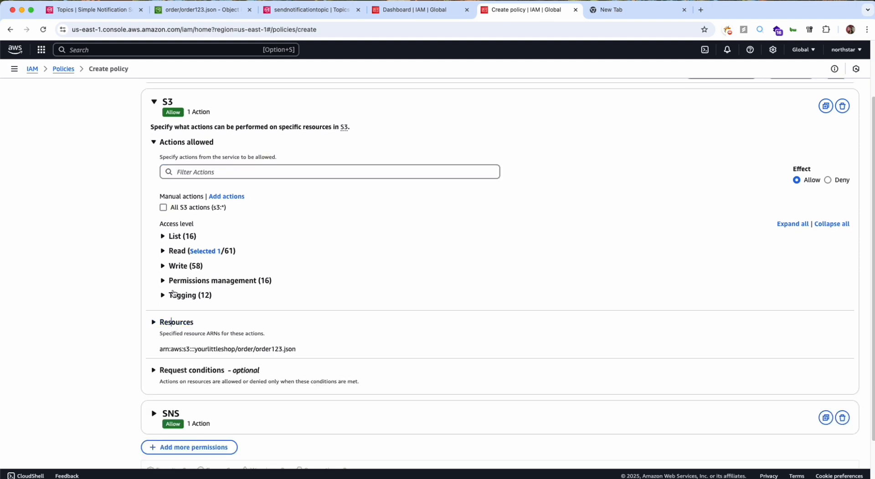
Examine the read actions and the resource section of the S3 permission in the visual editor.
click(165, 251)
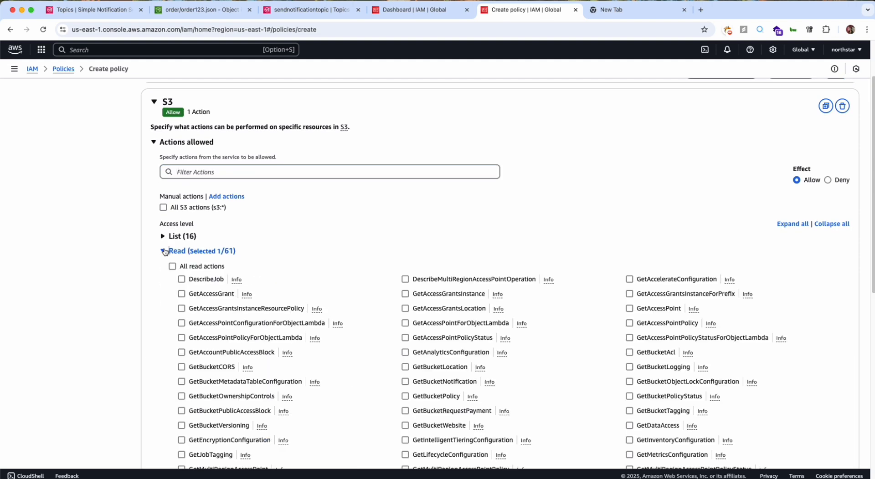
scroll(164, 250, up, 2)
scroll(246, 225, down, 5)
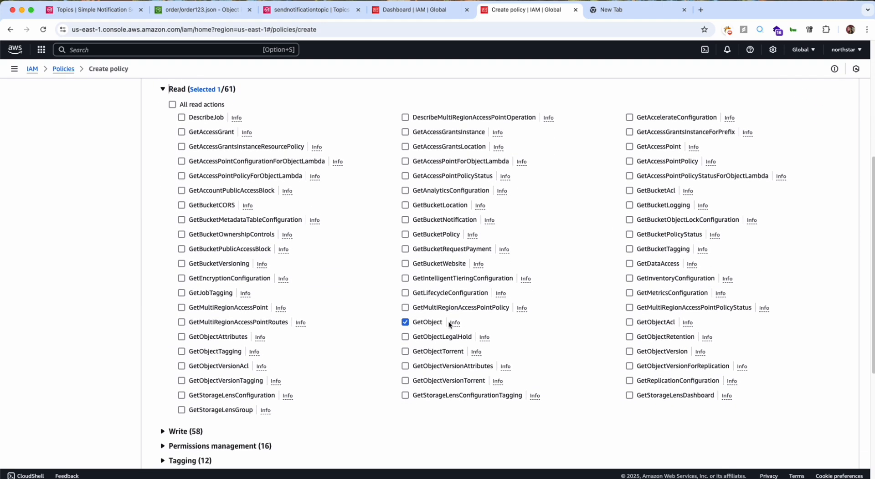
scroll(450, 323, down, 5)
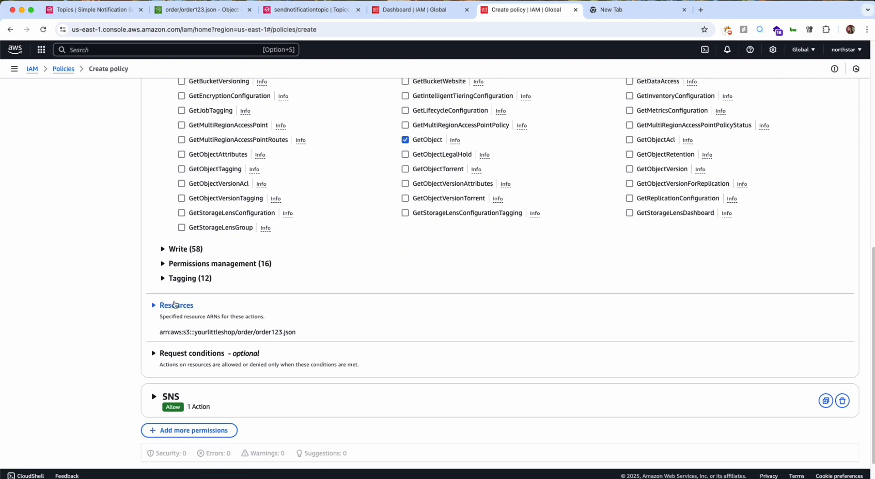
click(174, 306)
scroll(173, 227, up, 8)
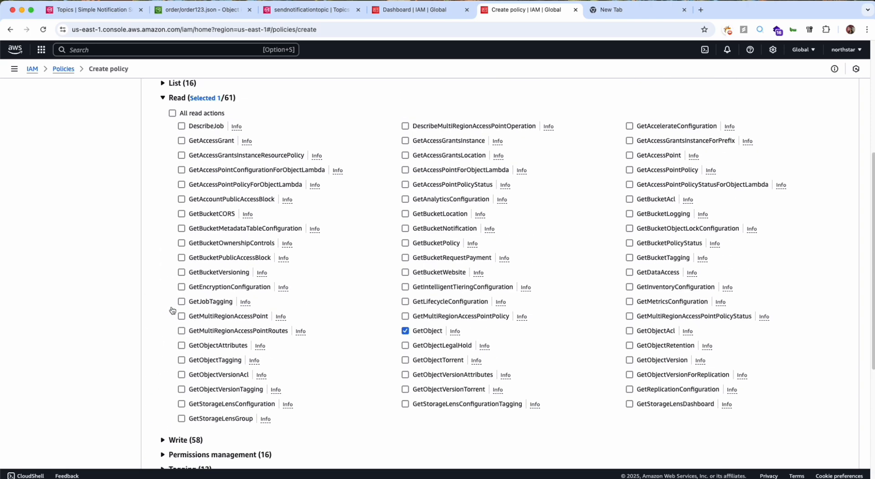
click(160, 150)
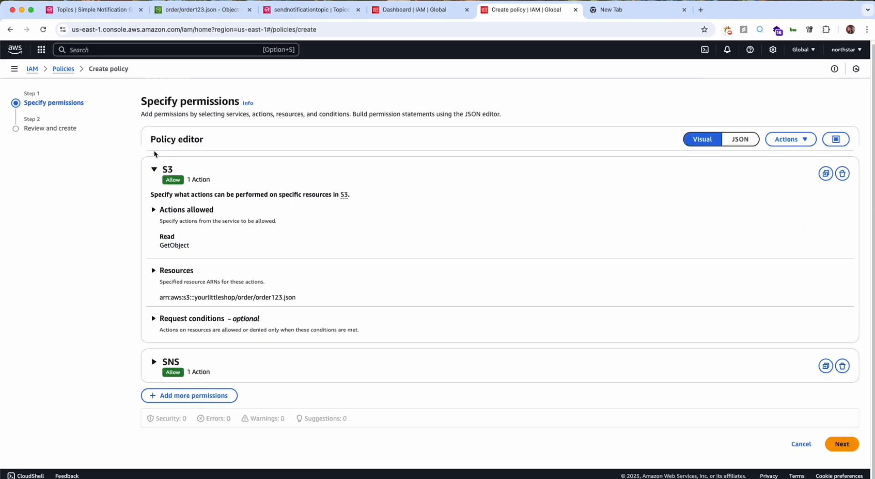
Examine the write actions of the SNS permission and read the description of the Publish action.
click(153, 175)
click(155, 210)
scroll(164, 319, down, 1)
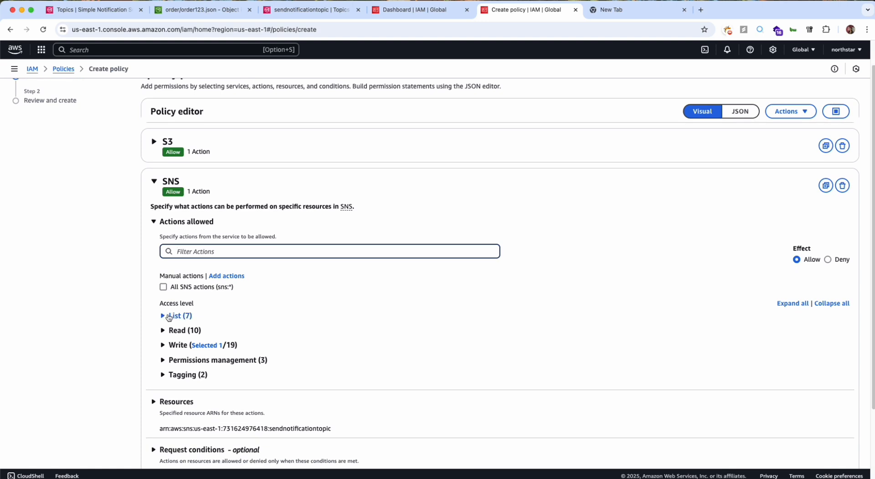
click(164, 345)
scroll(319, 356, down, 2)
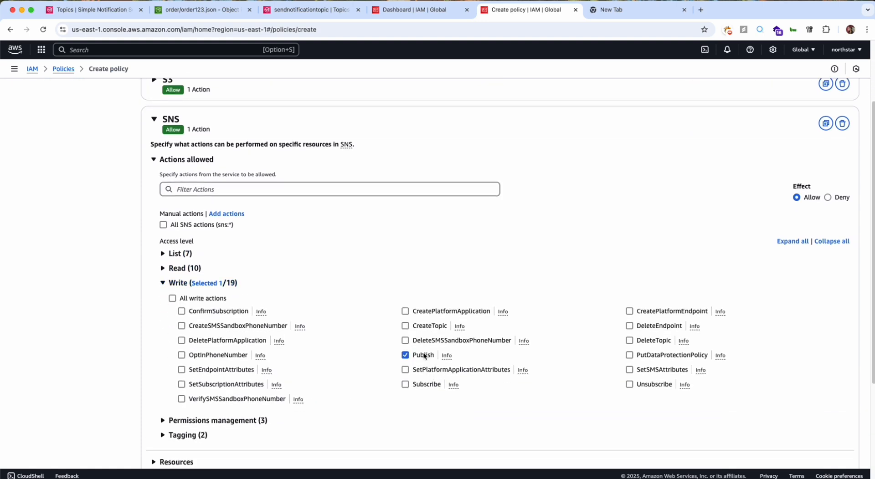
click(447, 359)
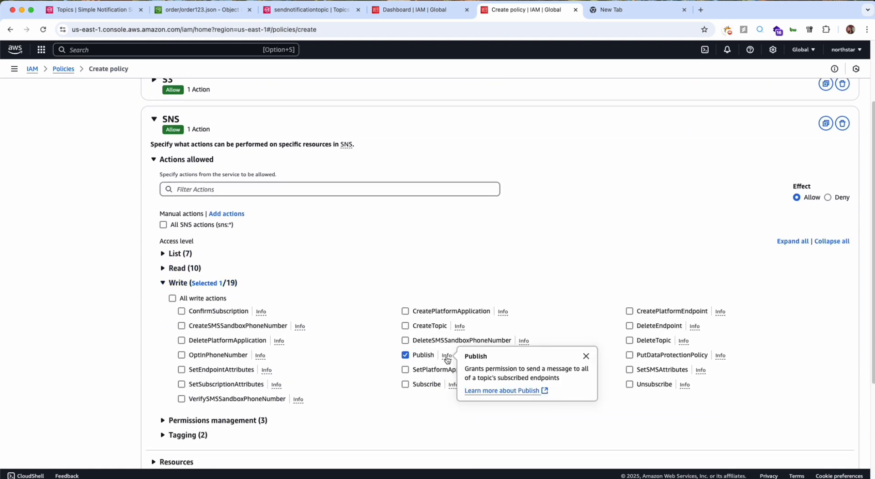
triple_click(496, 368)
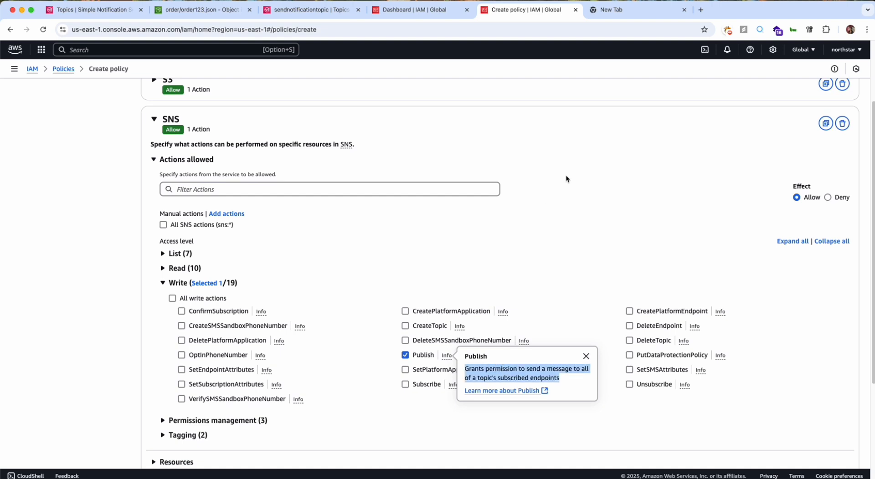
click(154, 120)
Proceed to the policy review and name the policy get_order_n_sns.
click(847, 294)
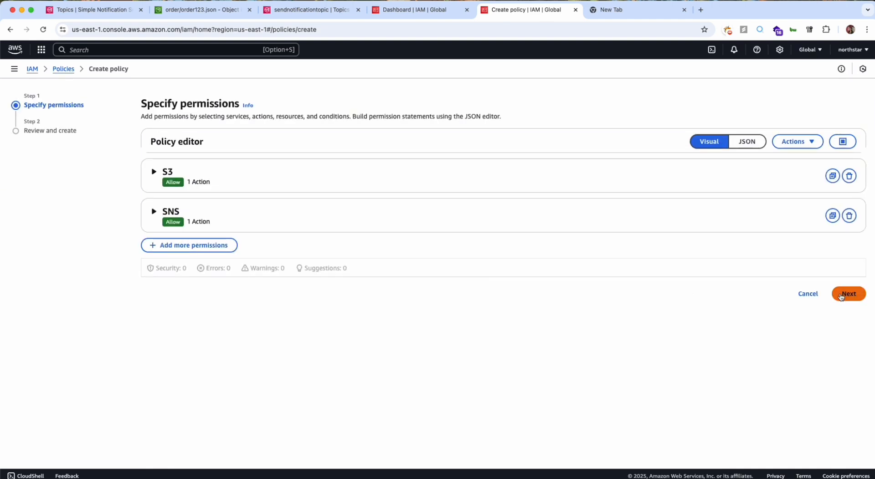
click(385, 182)
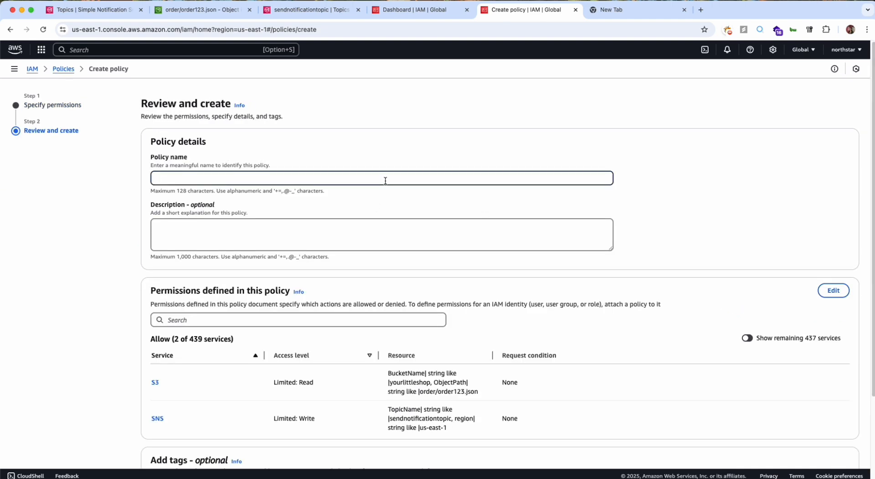
text(get_order_n_sns)
scroll(474, 225, down, 5)
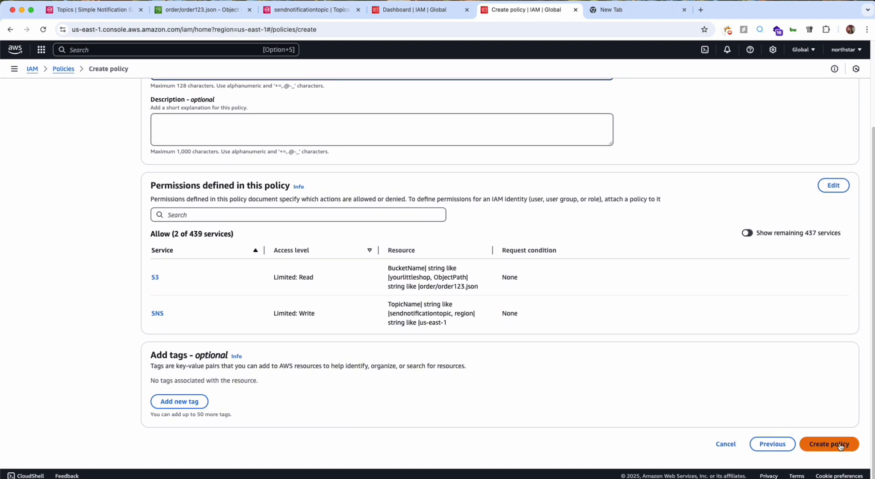
Tag the policy with key project and value sf_order_process, and create the policy.
click(192, 401)
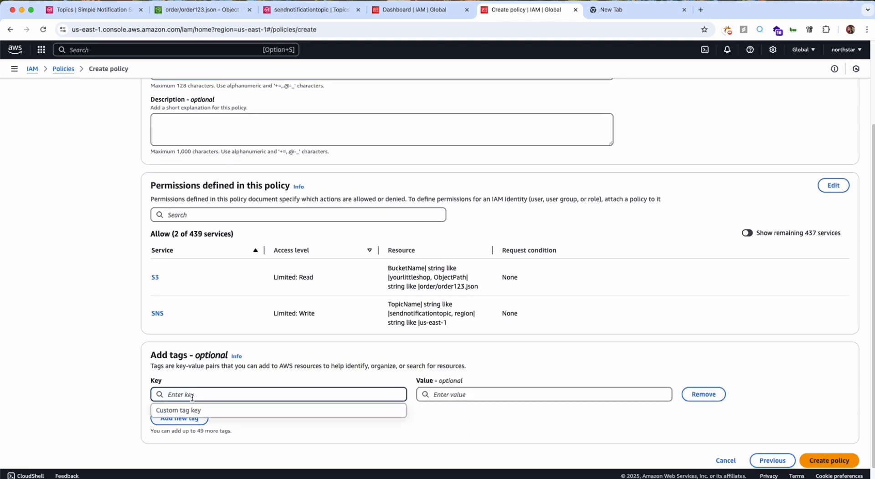
text(projex)
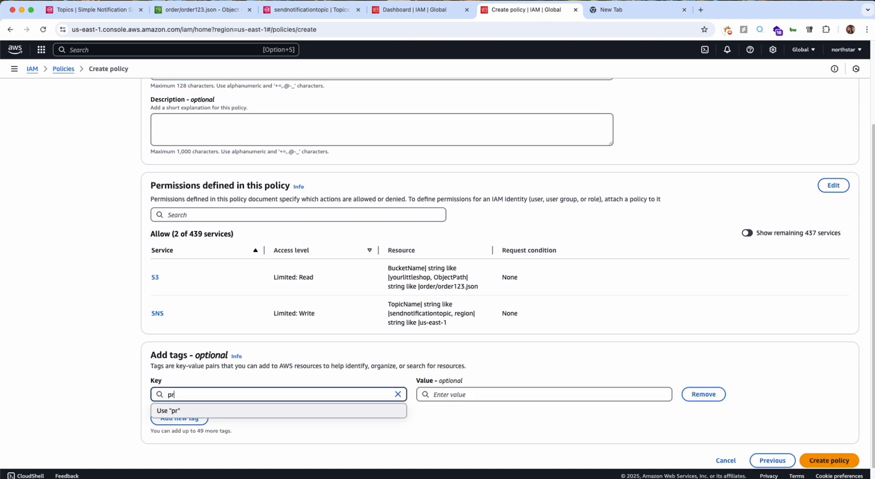
key(BackSpace)
click(349, 411)
click(465, 390)
click(614, 12)
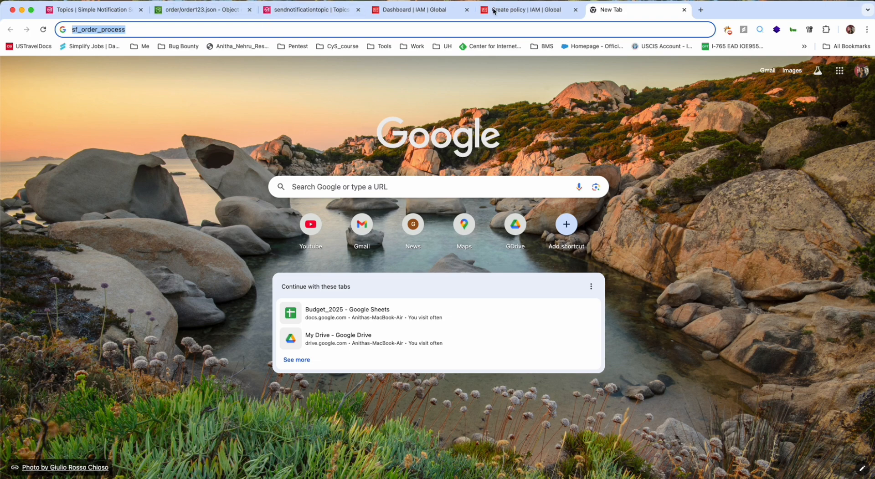
click(523, 10)
text(sf_order_process)
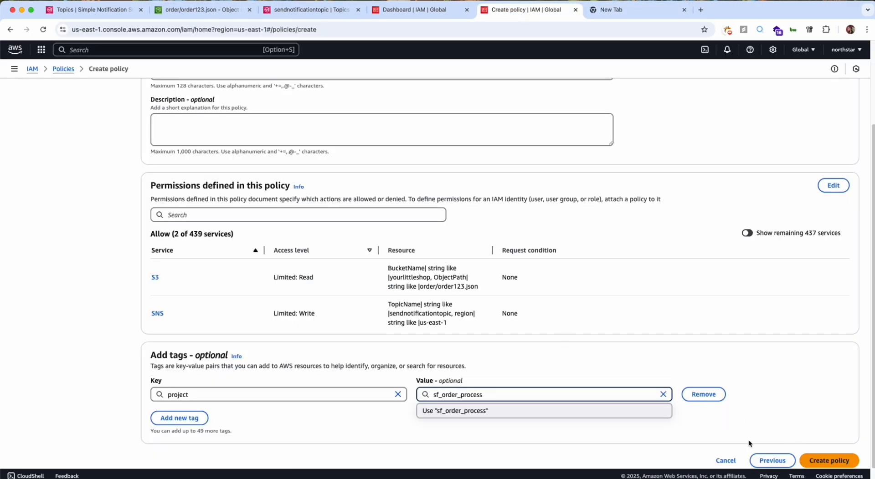
click(821, 458)
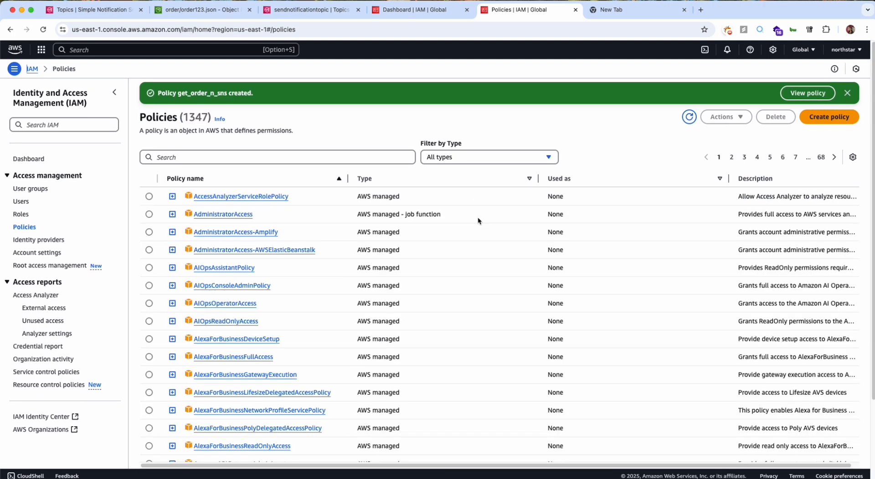
Search the IAM policies for sns and select the get_order_n_sns policy.
click(199, 156)
text(sns)
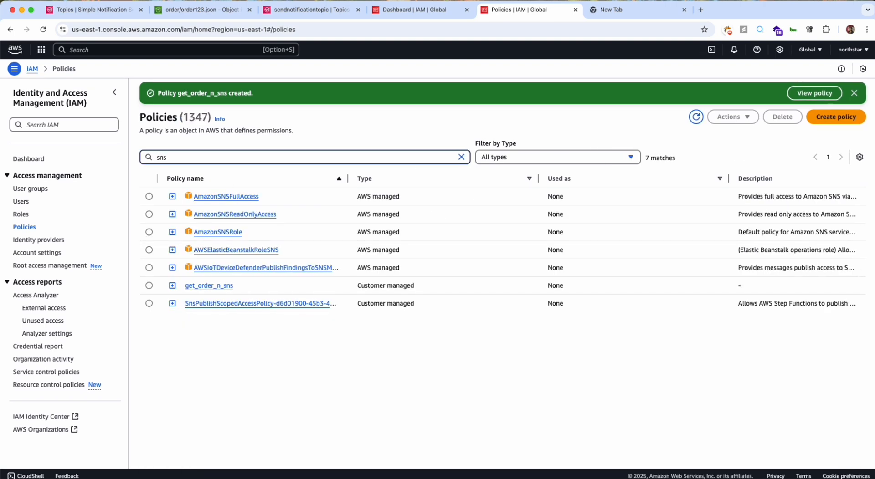
click(149, 285)
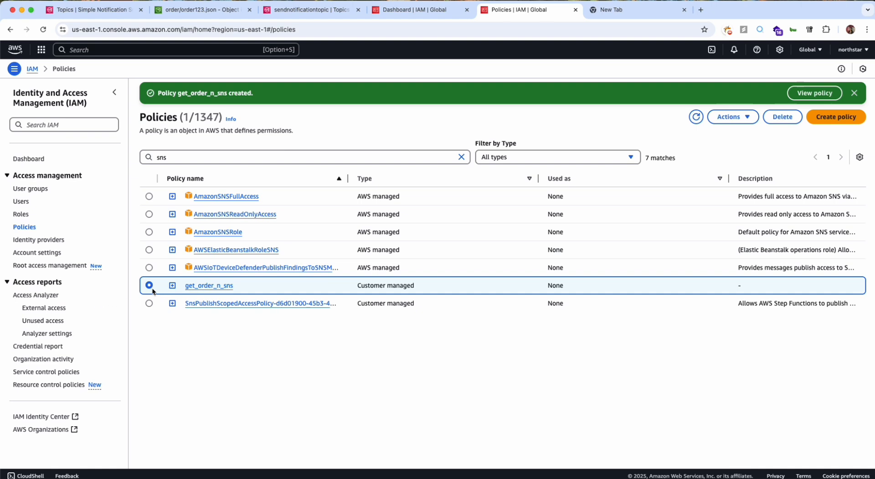
Start creating an IAM role with a custom trust policy as its trusted entity type.
click(21, 214)
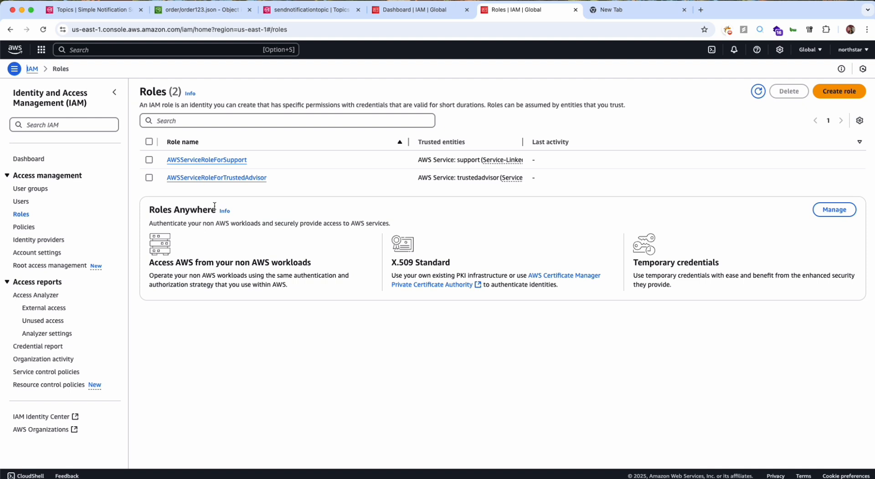
click(829, 91)
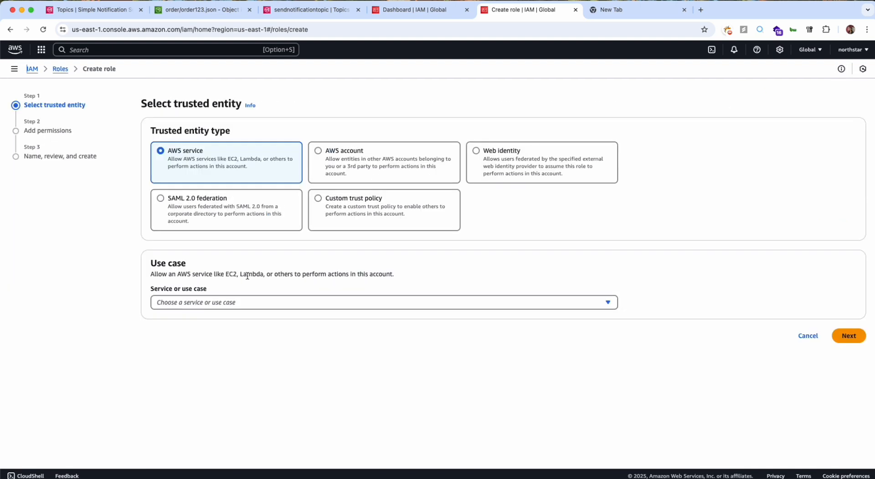
click(362, 224)
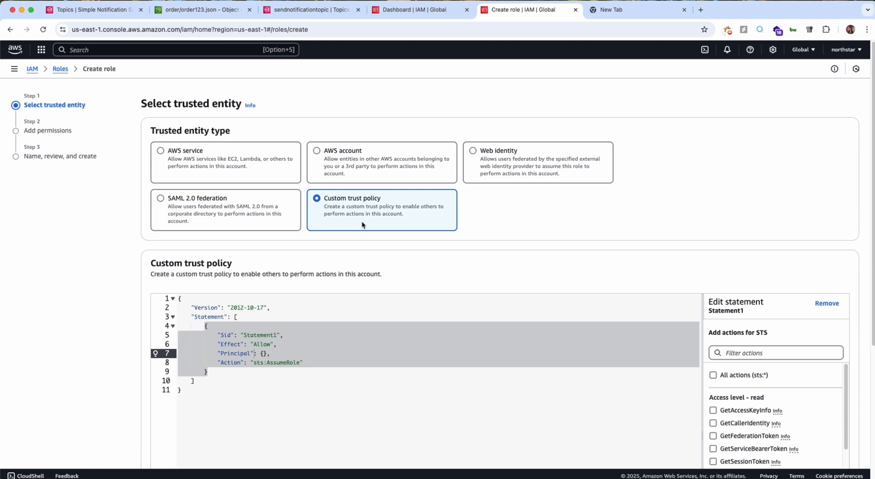
Replace the default trust policy with the states.amazonaws.com sts:AssumeRole policy copied from role.json in VS Code, and continue to the role's permissions.
click(271, 345)
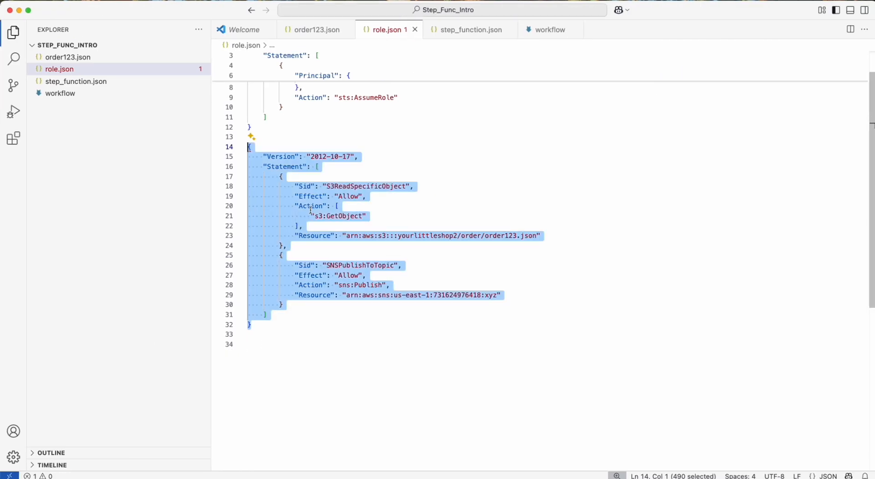
drag(255, 164, 247, 53)
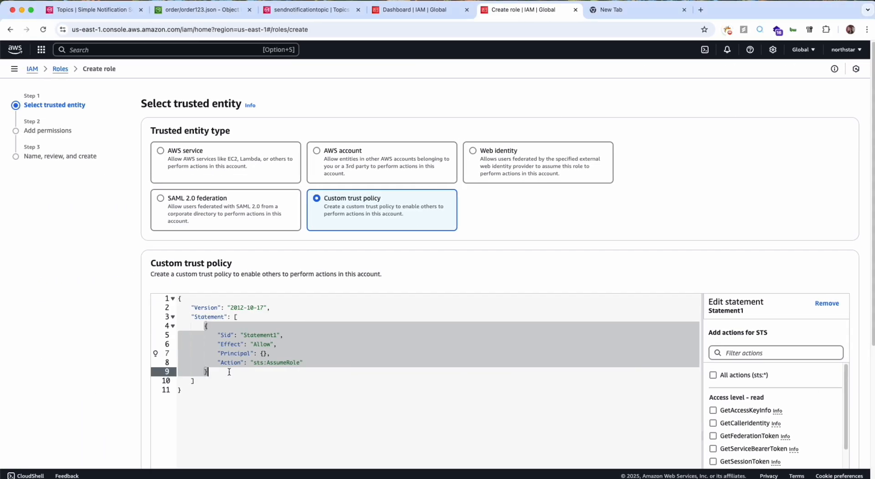
text({     "Version": "2012-10-17",     "Statement": [         {             "Effect": "Allow",             "Principal": {                 "Service": "states.amazonaws.com"             },             "Action": "sts:AssumeRole"         }     ] })
scroll(229, 373, down, 3)
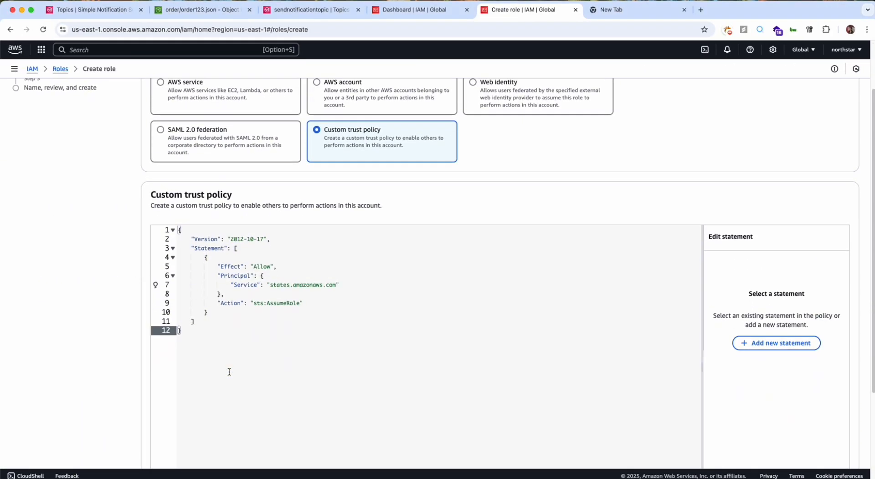
scroll(230, 372, down, 2)
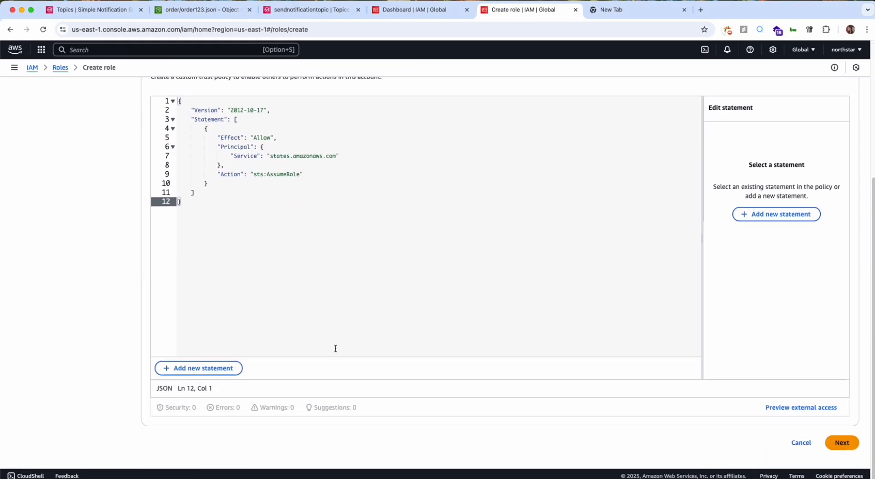
click(840, 446)
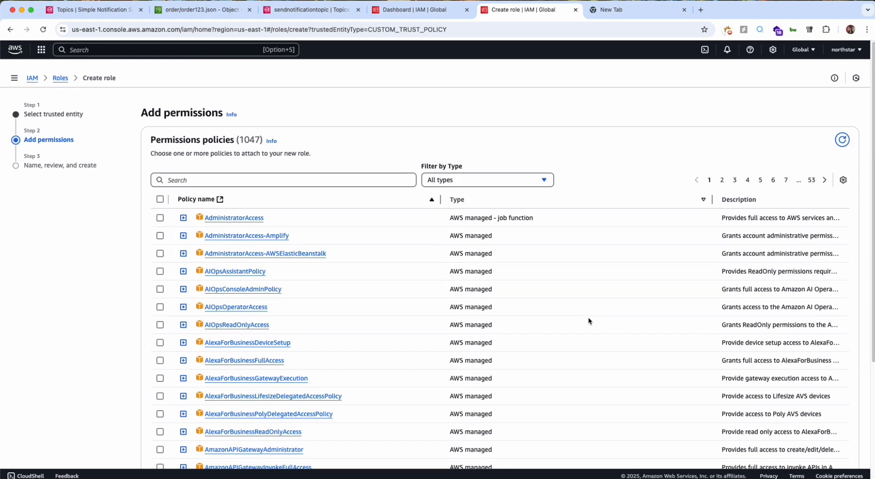
Find the get_order_n_sns policy by searching for order, attach it to the new role and continue to the review.
click(385, 170)
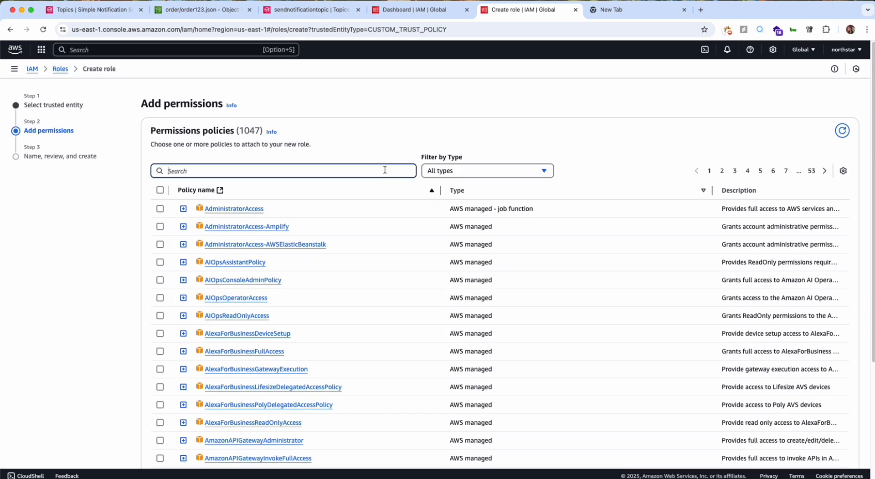
text(order)
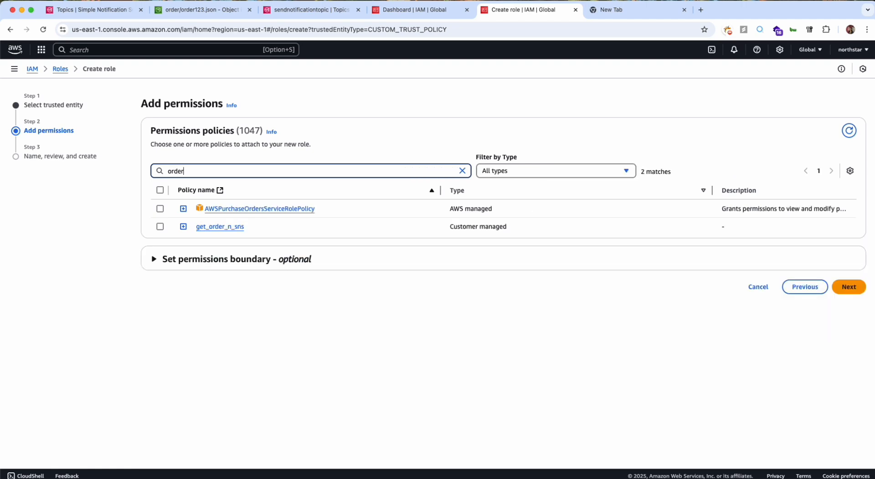
click(160, 227)
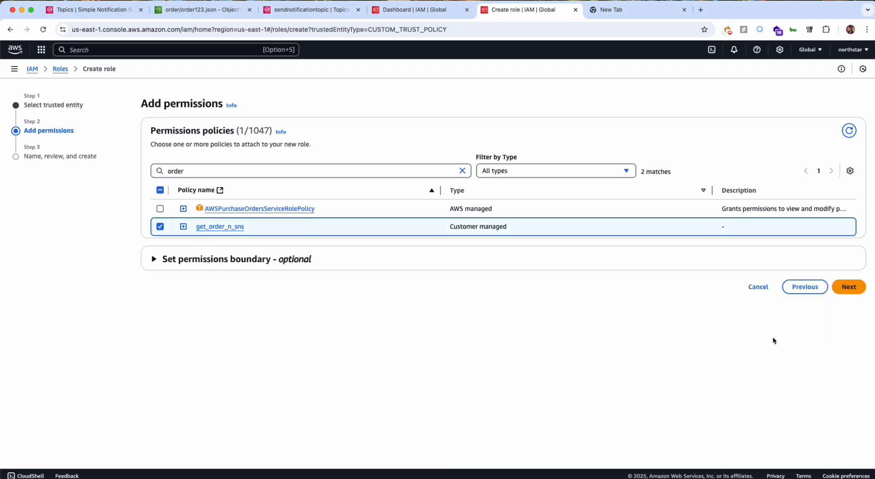
click(851, 287)
Name the role process_order_sns and create it.
click(367, 170)
text(process)
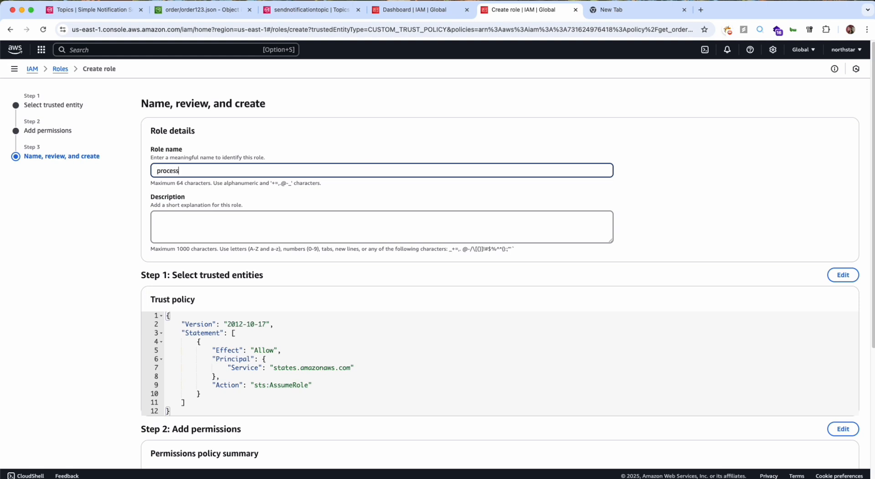
text(_ordr)
key(BackSpace)
text(w)
text(r_sns)
scroll(500, 274, down, 4)
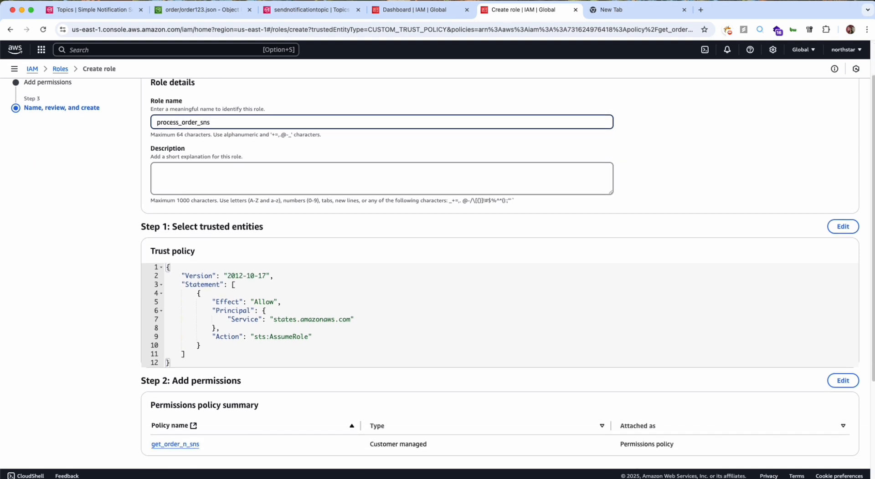
click(831, 444)
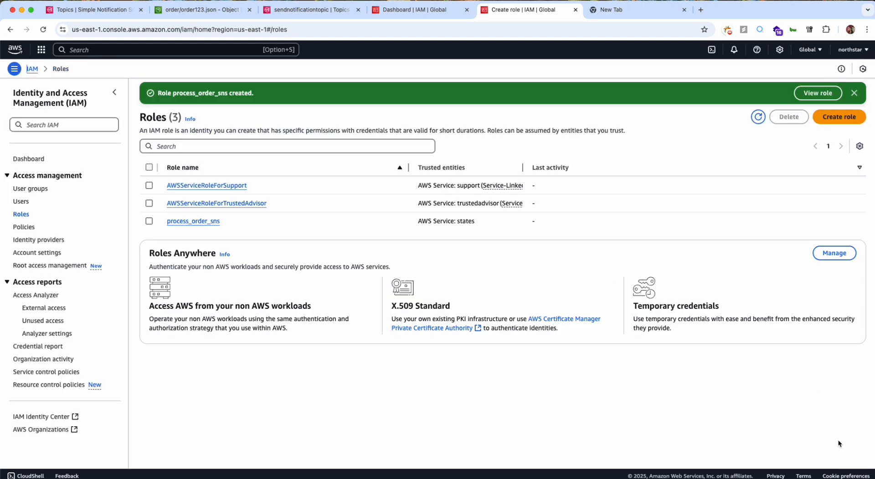
Open the process_order_sns role, review its trust relationships and permissions, and switch to VS Code.
click(186, 223)
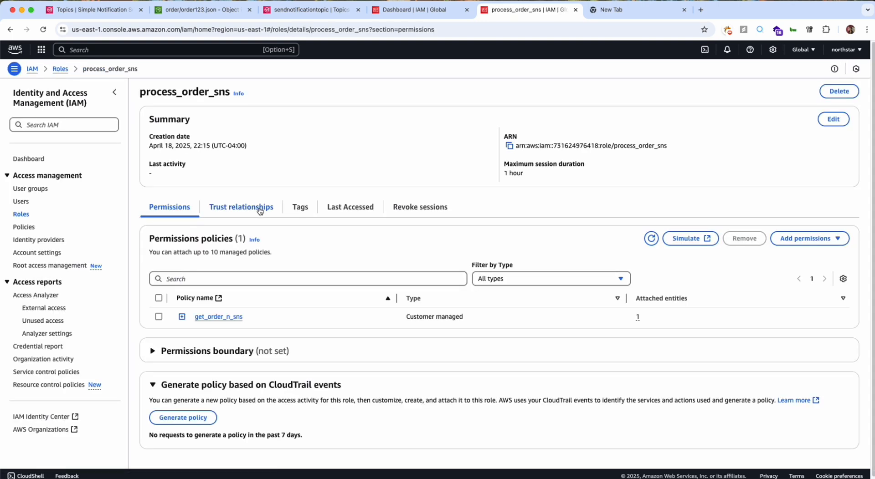
click(241, 207)
click(170, 207)
key(ctrl+Right)
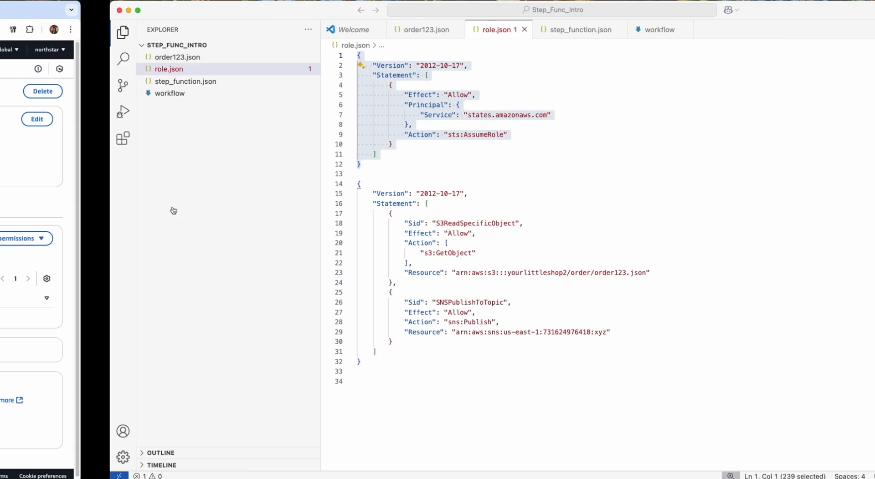
Review the IAM role line in the workflow notes and the three state definitions in step_function.json.
click(345, 144)
click(531, 36)
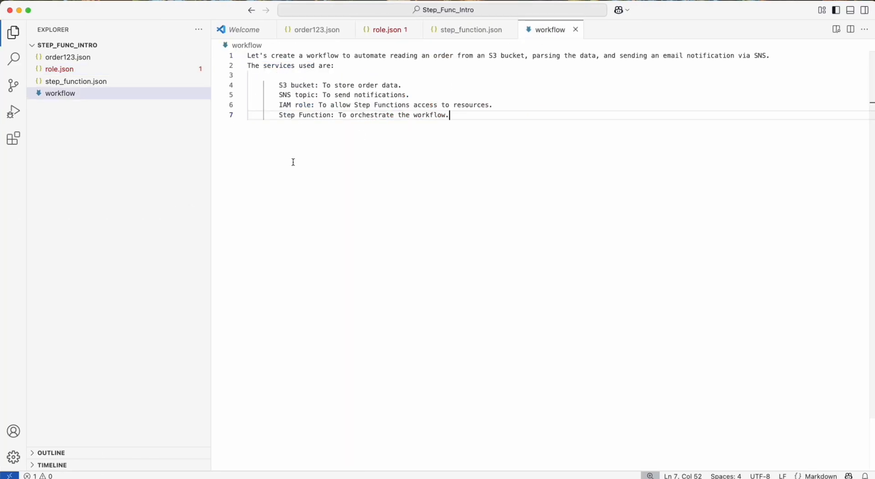
drag(279, 105, 490, 106)
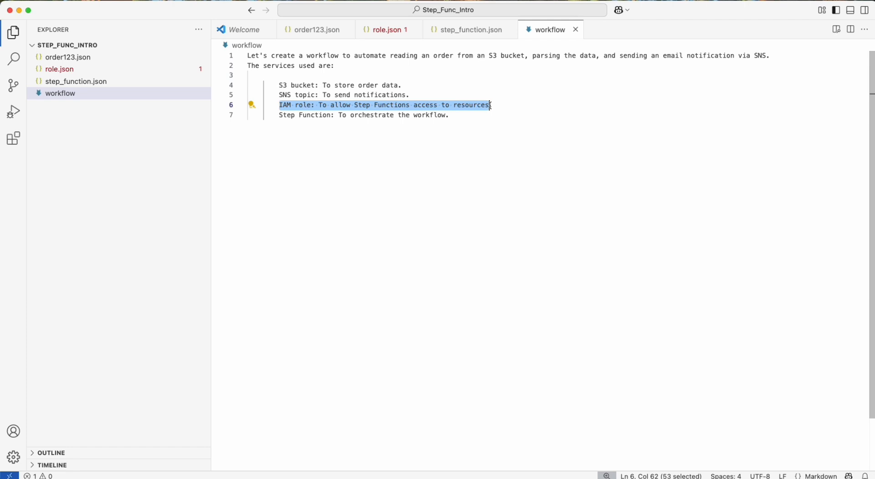
triple_click(489, 106)
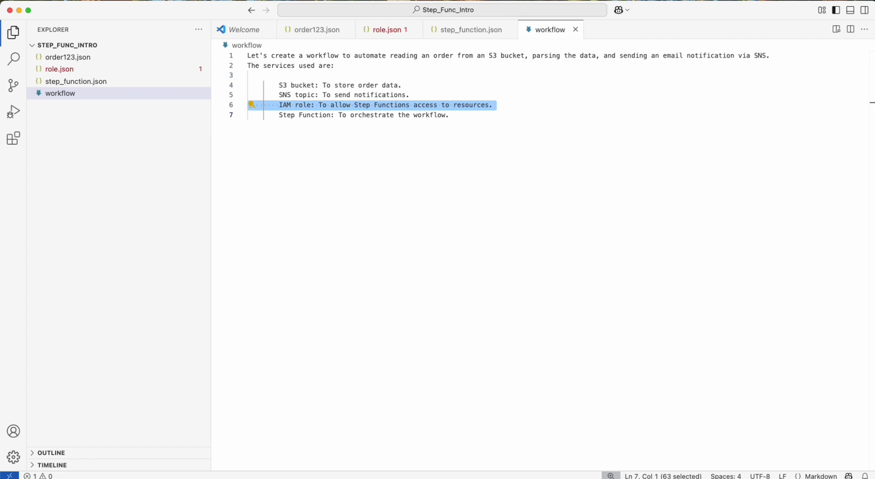
click(387, 218)
click(463, 29)
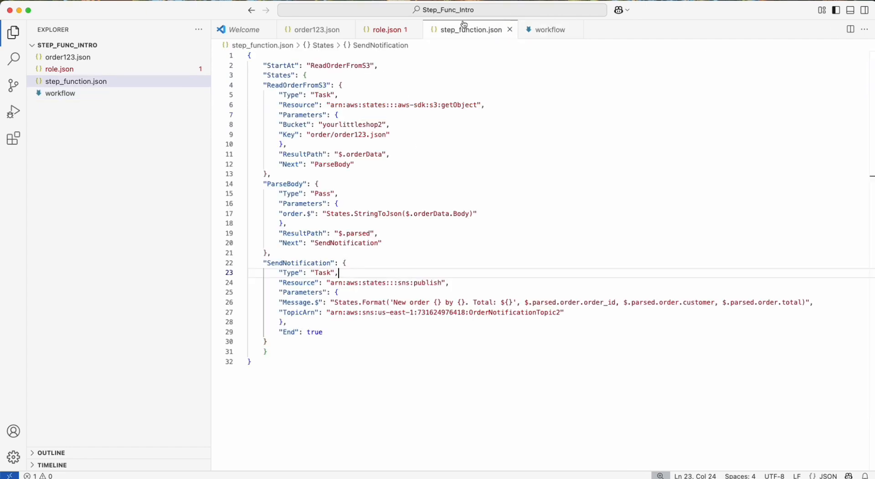
click(394, 214)
click(404, 186)
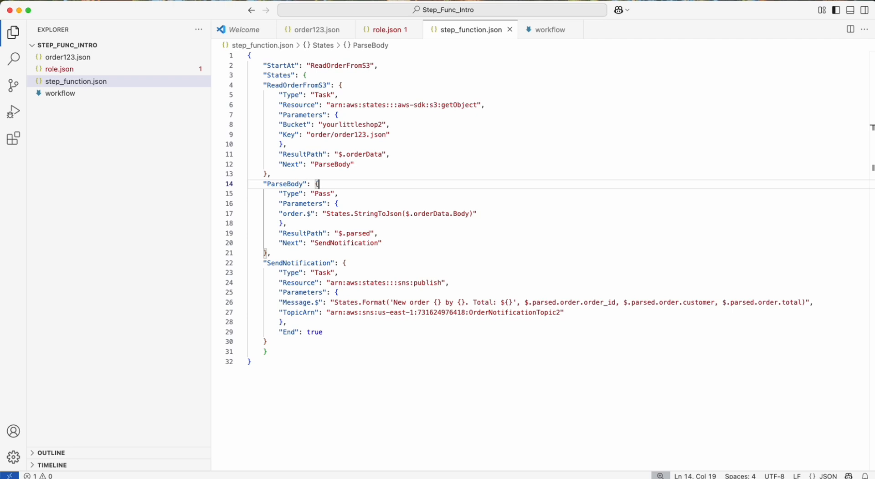
click(411, 342)
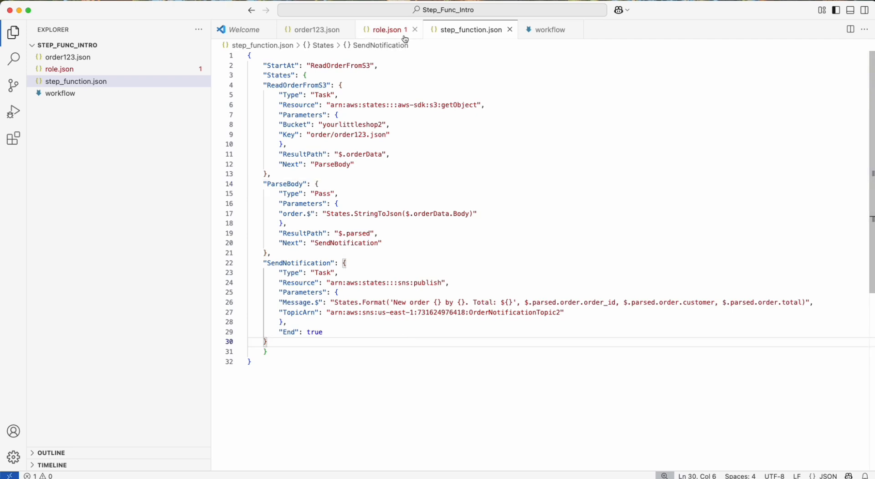
Review the S3 bucket, SNS topic and IAM role lines in the workflow notes and the policies in role.json.
click(537, 30)
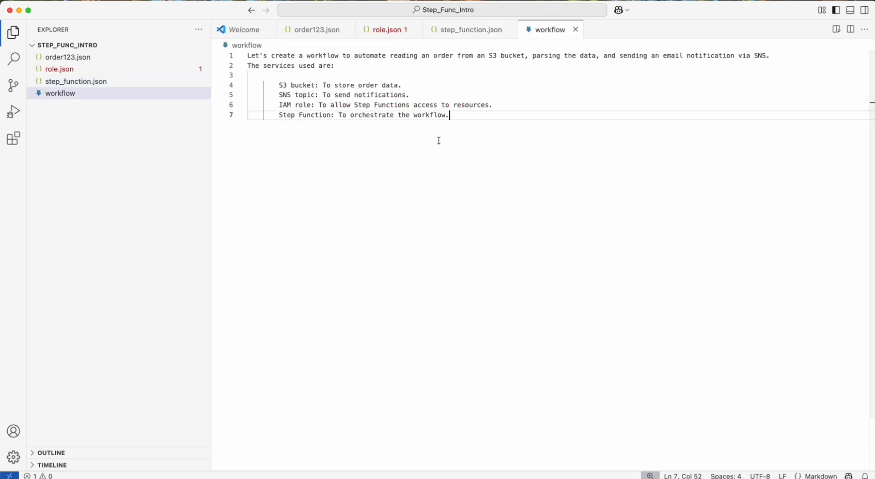
drag(280, 86, 494, 105)
click(494, 104)
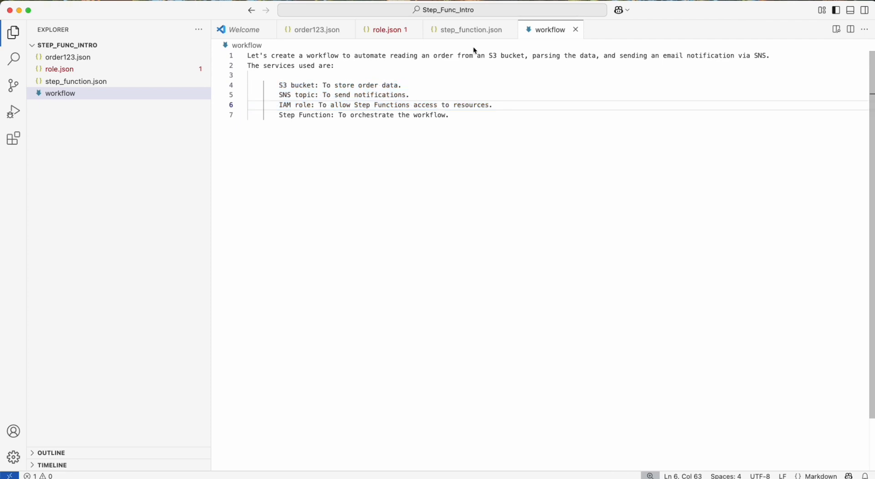
click(385, 30)
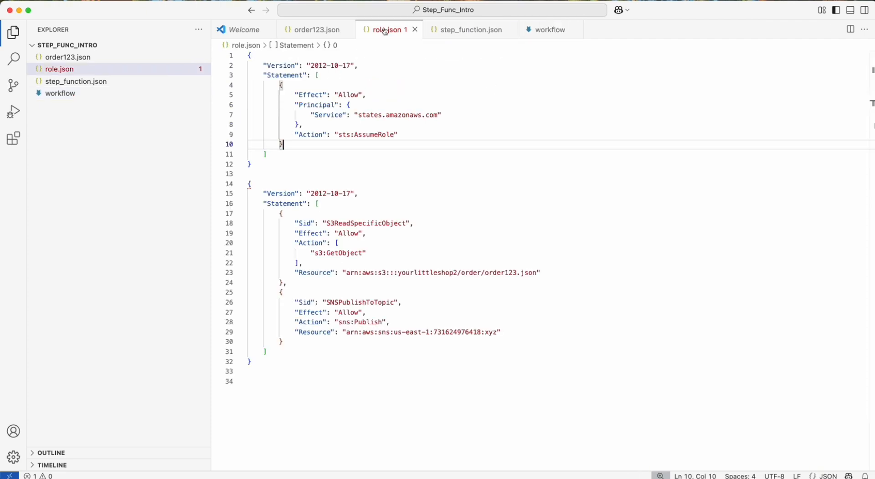
click(374, 203)
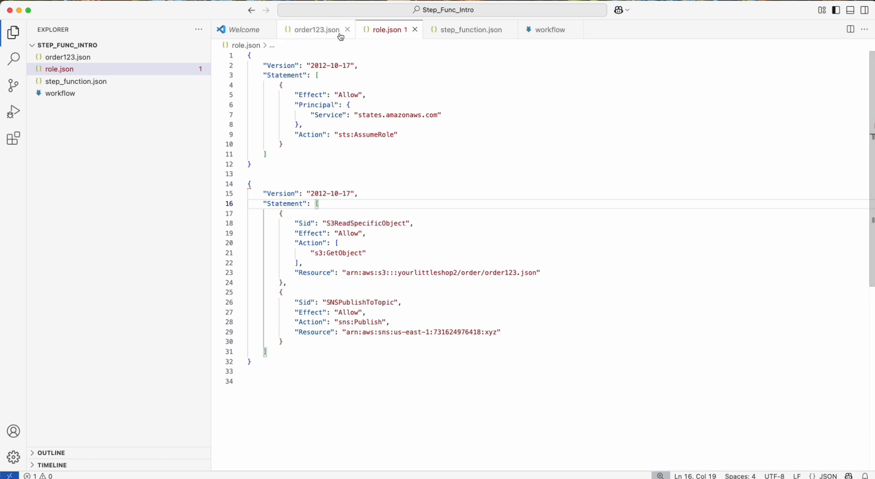
Collapse the ReadOrderFromS3, ParseBody and SendNotification blocks in step_function.json.
click(478, 36)
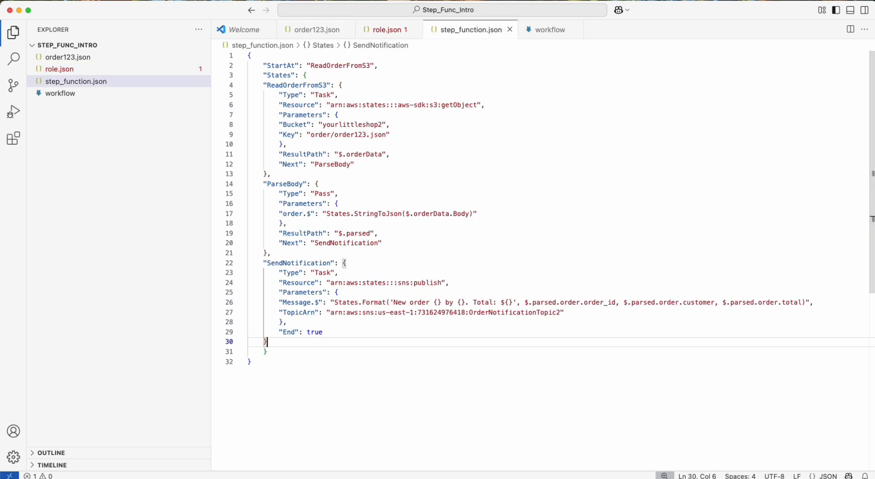
click(278, 174)
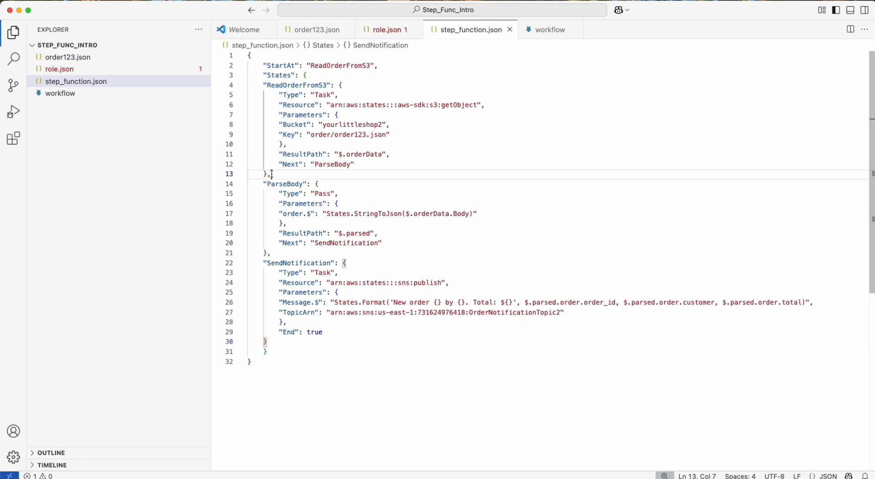
click(242, 86)
click(241, 105)
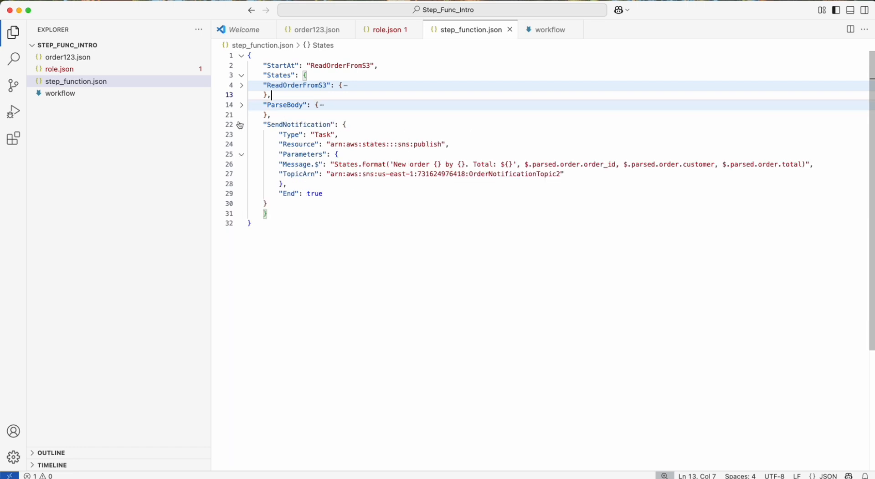
click(240, 125)
click(268, 60)
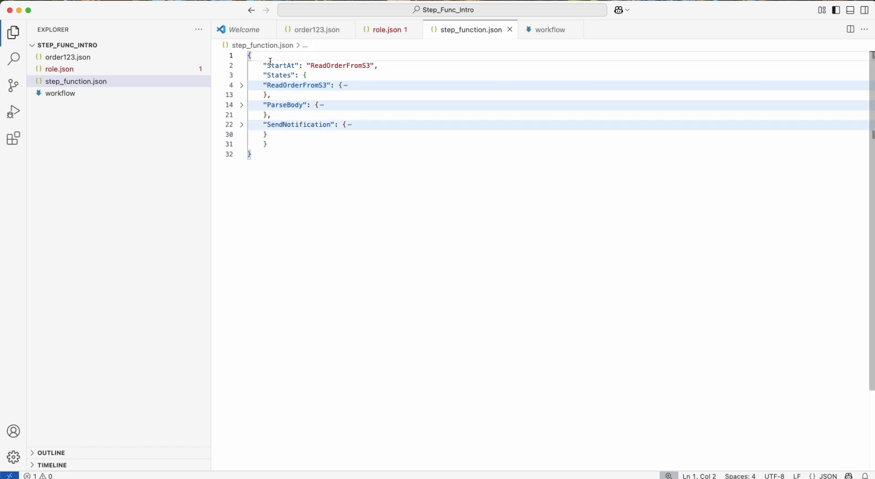
Examine the StartAt and States fields of the state machine definition and the state that StartAt refers to.
click(274, 66)
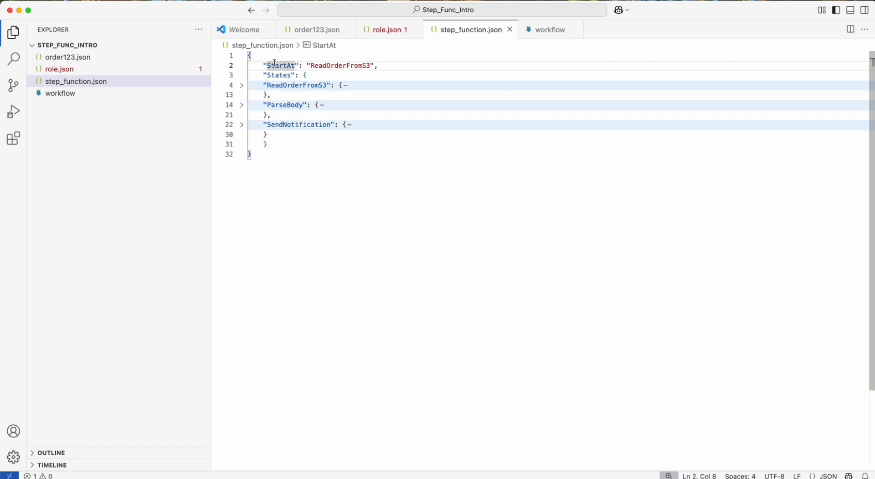
click(275, 75)
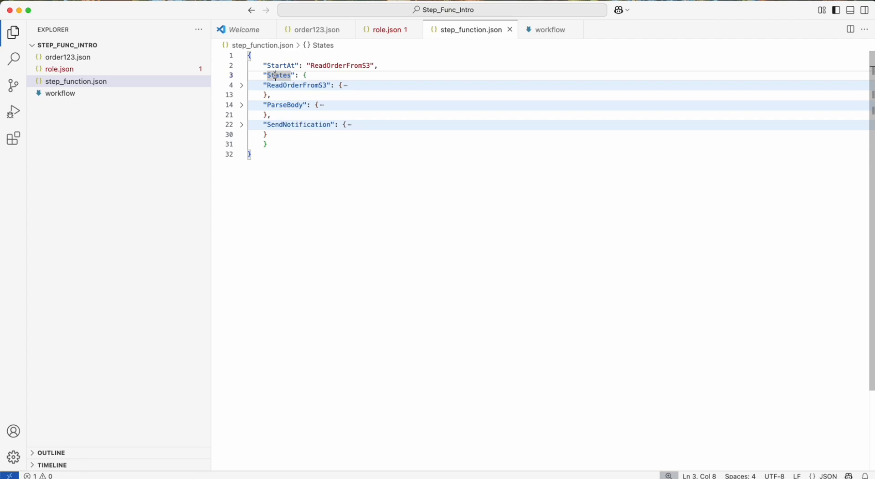
double_click(275, 75)
click(280, 65)
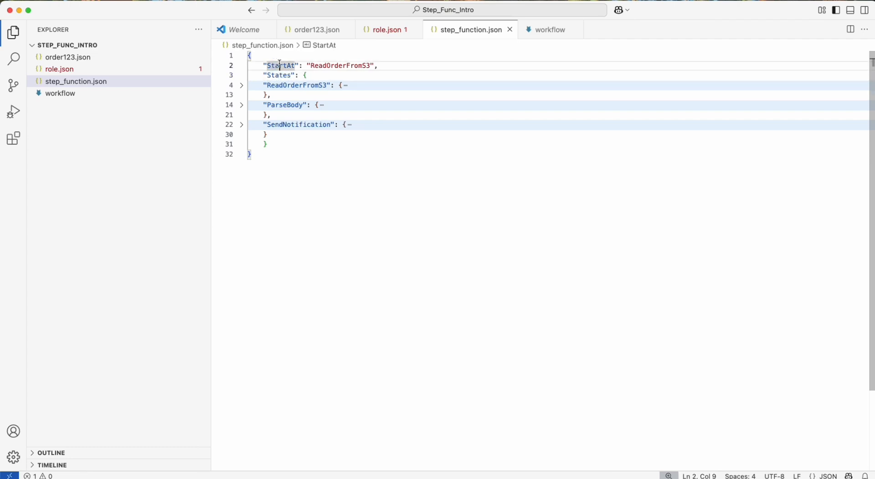
click(275, 75)
drag(268, 86, 264, 114)
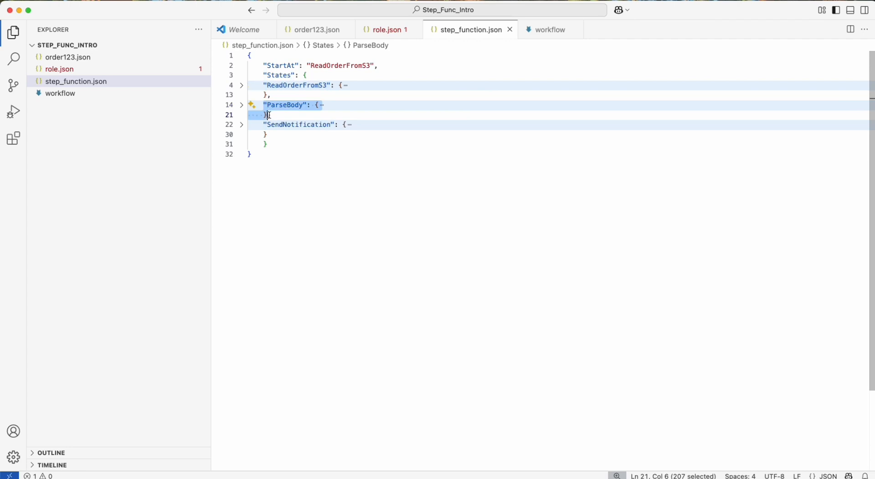
double_click(278, 65)
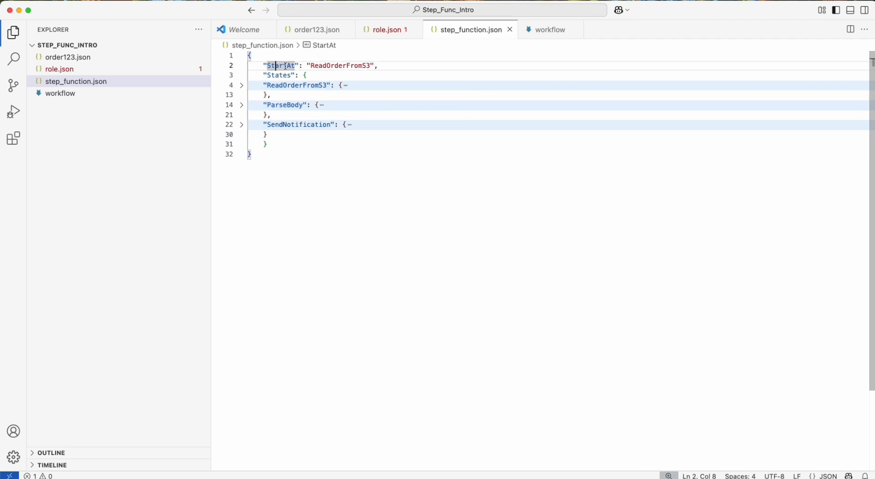
drag(263, 65, 306, 66)
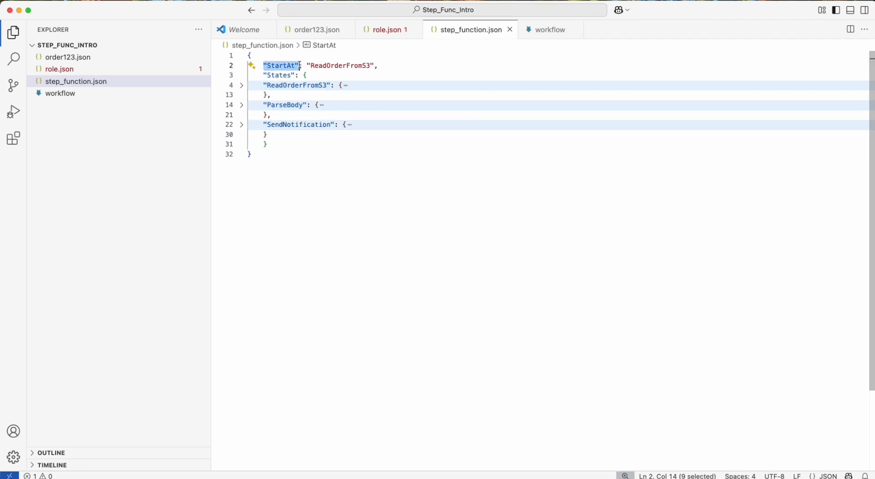
click(300, 66)
double_click(341, 66)
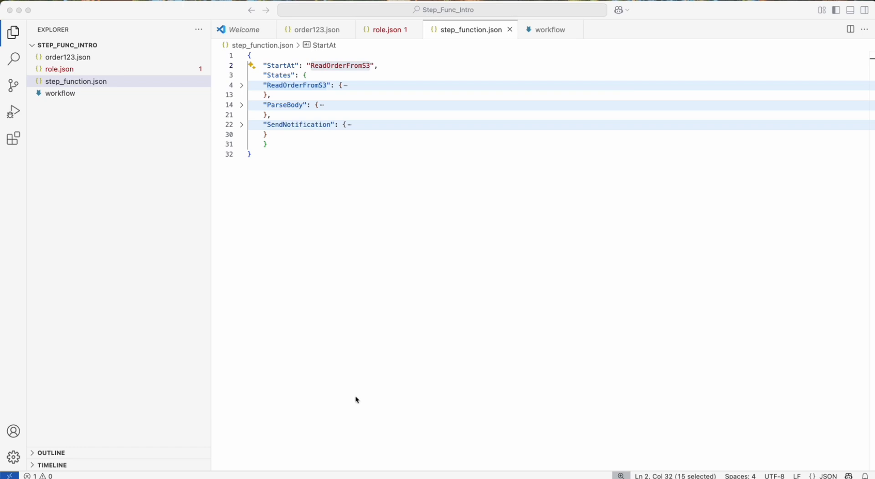
click(333, 67)
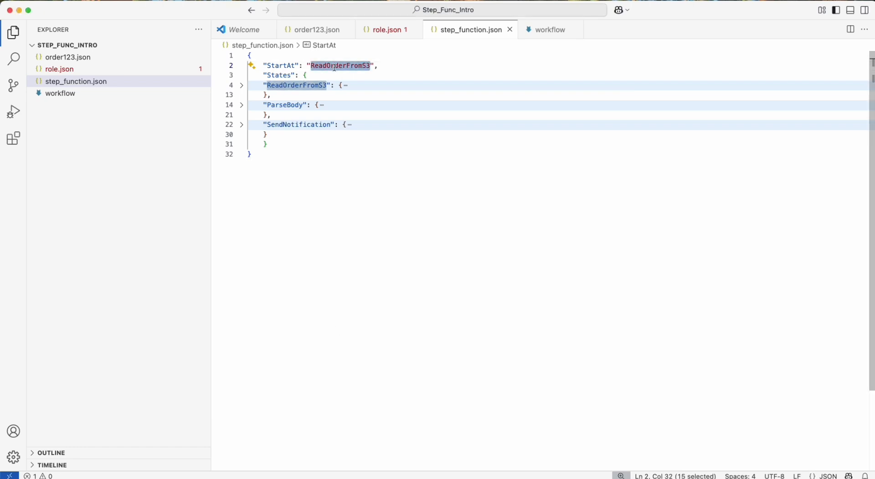
Expand the ReadOrderFromS3 state and examine its Type field.
click(242, 86)
click(280, 85)
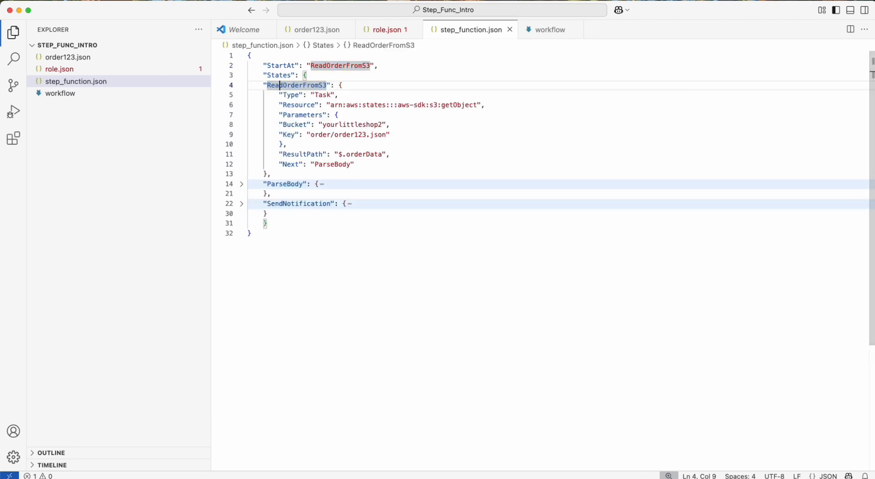
click(322, 95)
double_click(290, 94)
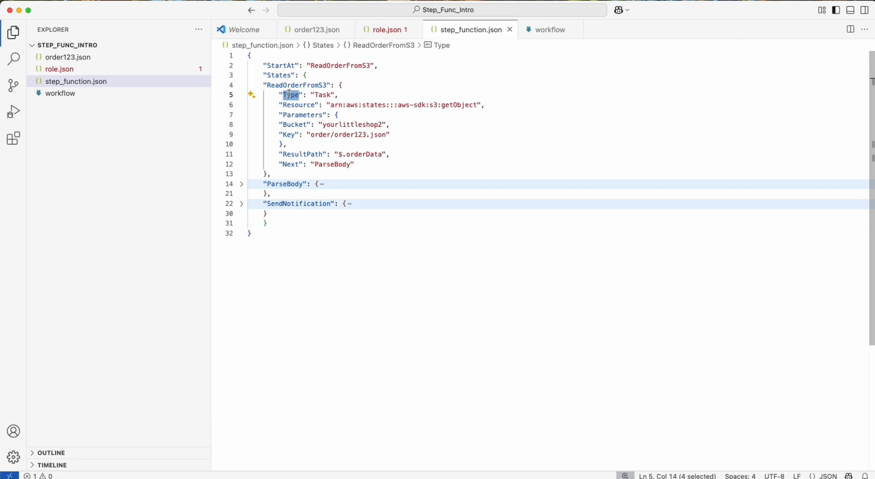
click(341, 94)
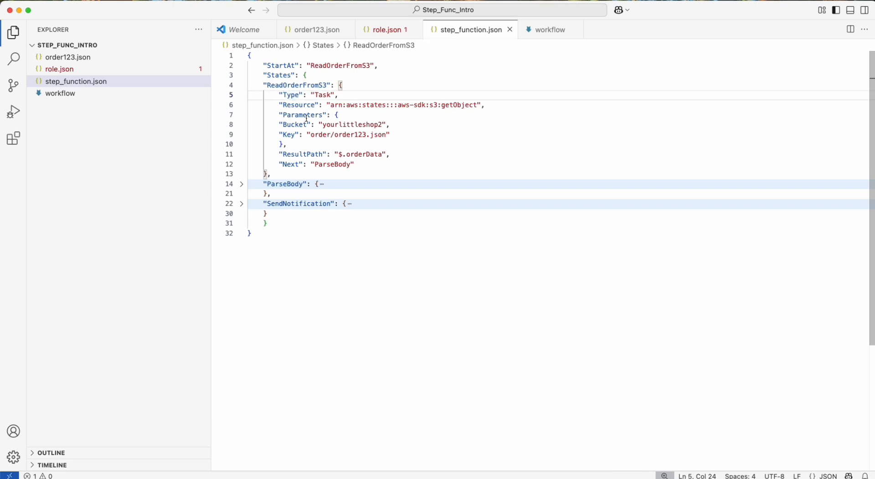
Examine the Resource ARN of the ReadOrderFromS3 state, including its getObject action.
click(294, 95)
click(294, 105)
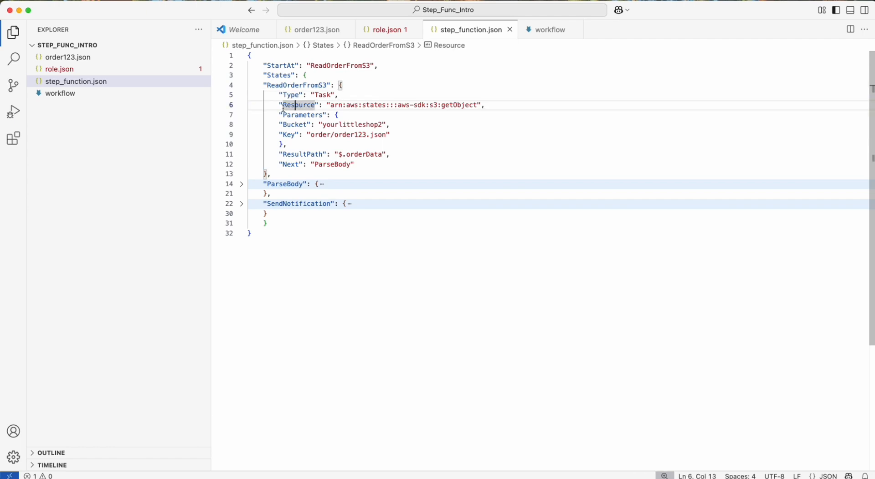
double_click(289, 105)
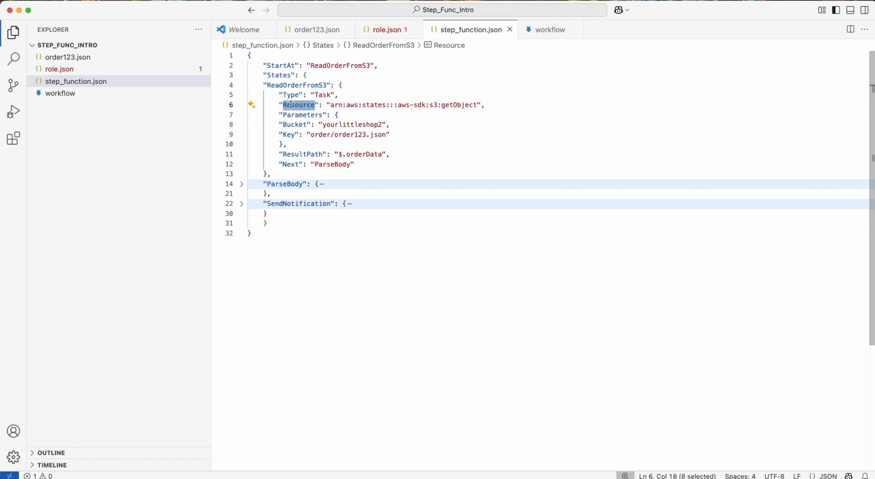
drag(327, 105, 483, 106)
click(482, 106)
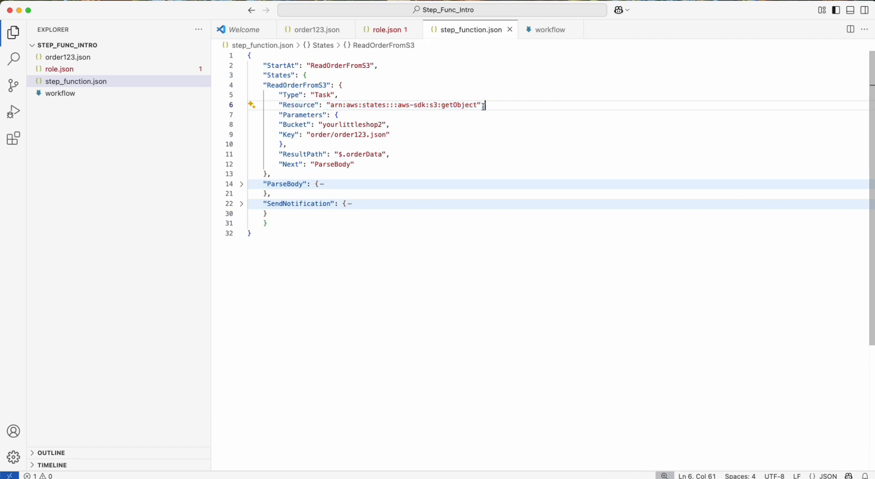
double_click(459, 105)
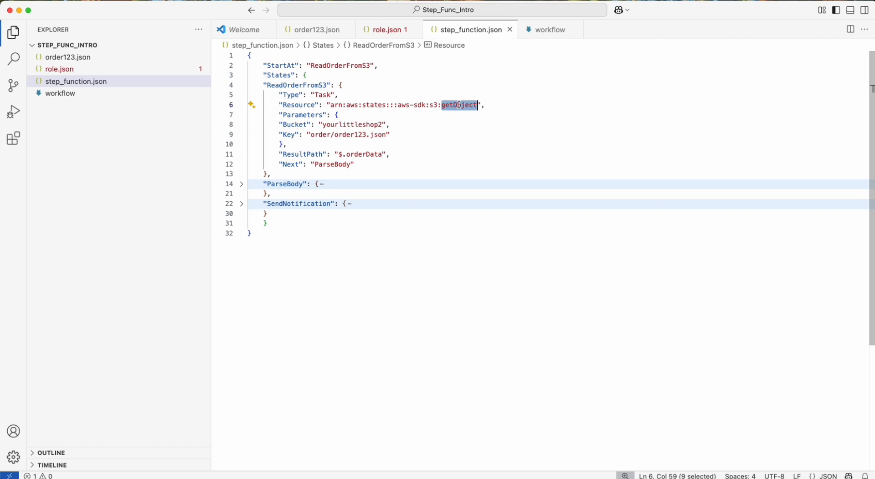
Examine the Bucket and Key parameters of the ReadOrderFromS3 state.
click(501, 105)
click(295, 105)
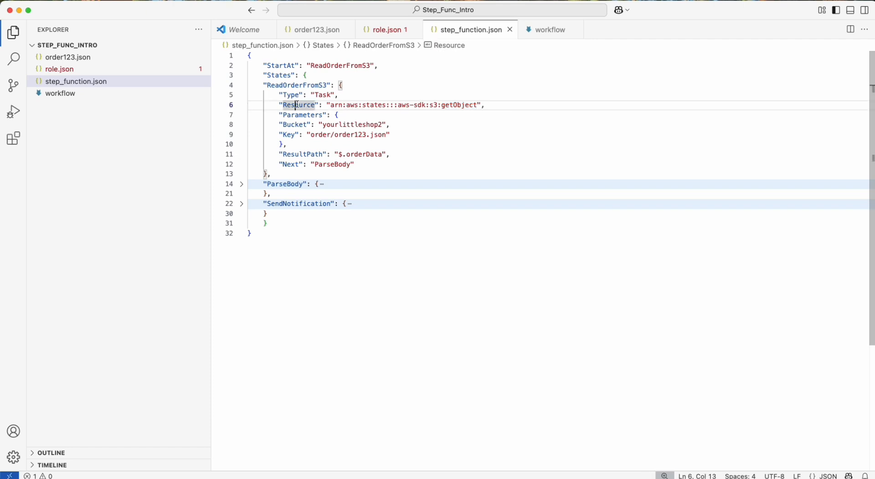
click(276, 104)
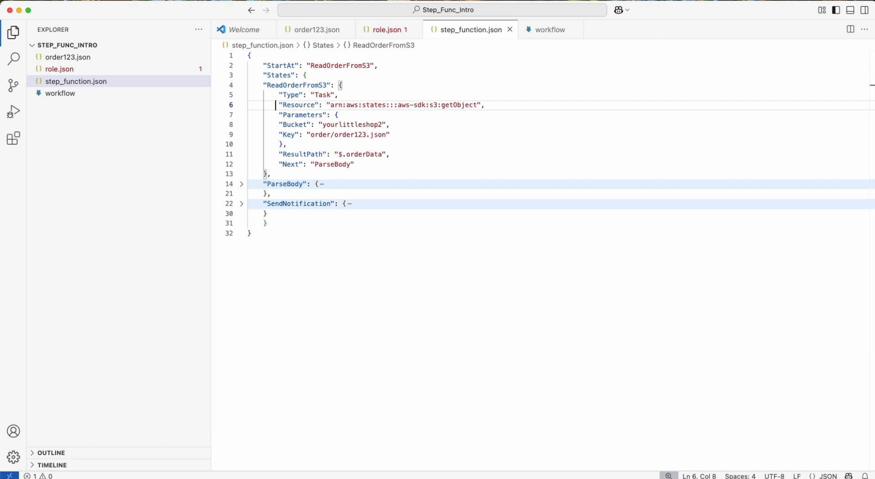
click(294, 124)
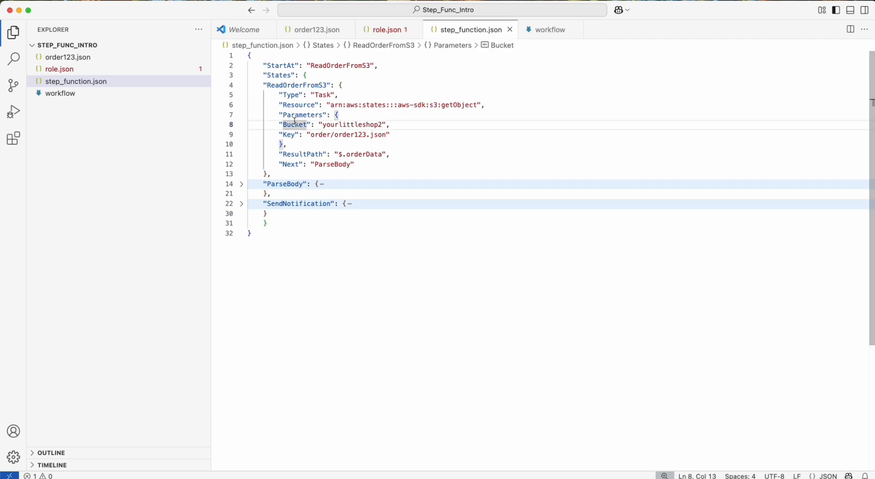
double_click(293, 124)
click(293, 124)
double_click(289, 134)
click(343, 136)
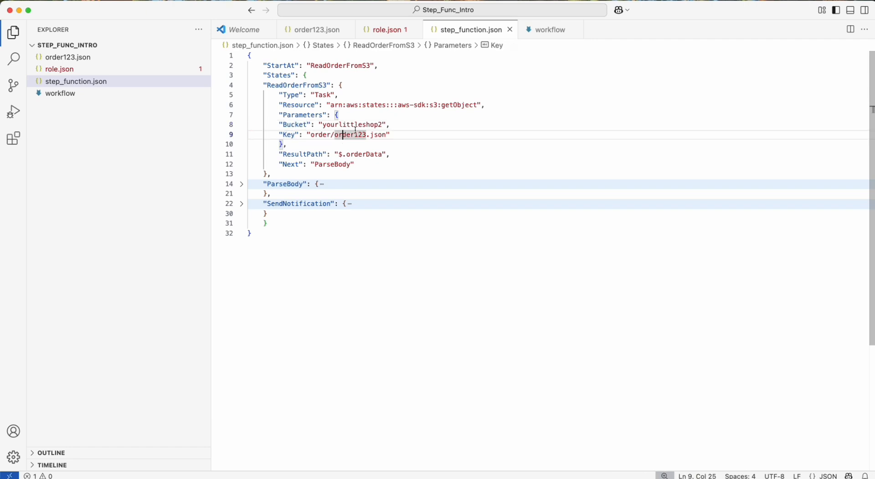
Review the whole Parameters block of ReadOrderFromS3 together with the Resource line it belongs to.
drag(291, 144, 280, 125)
click(292, 144)
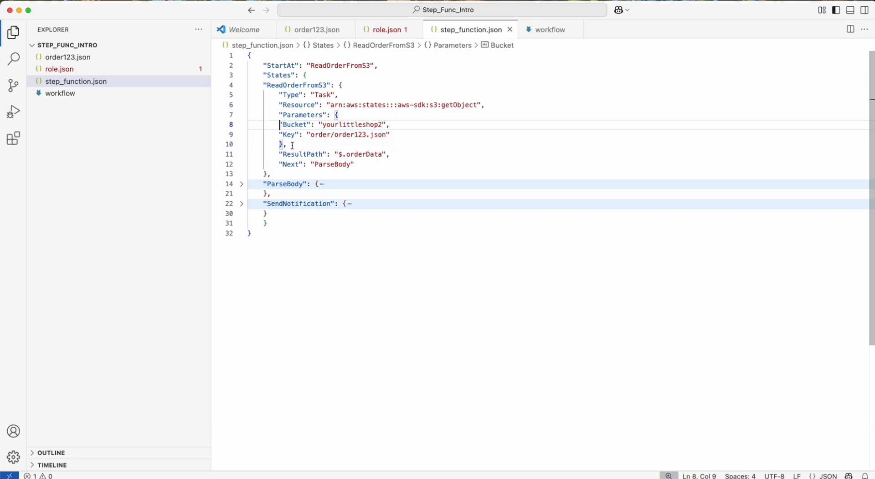
click(288, 113)
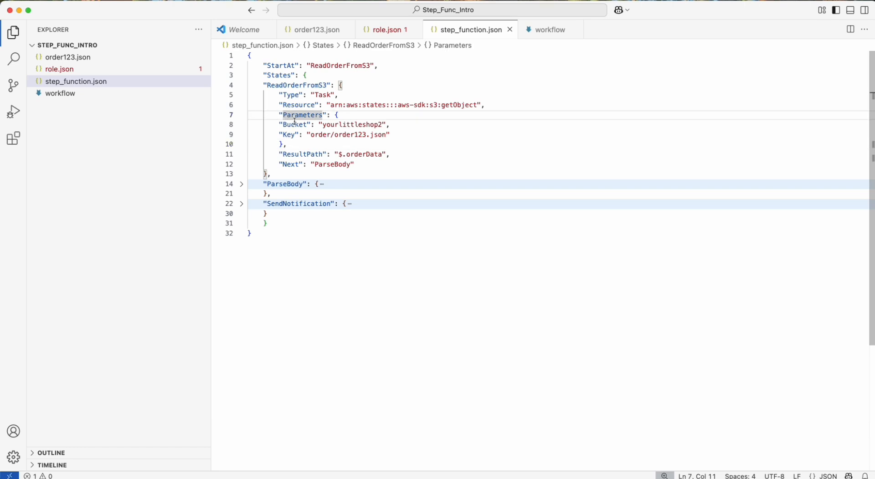
click(290, 135)
drag(288, 141, 279, 106)
click(279, 105)
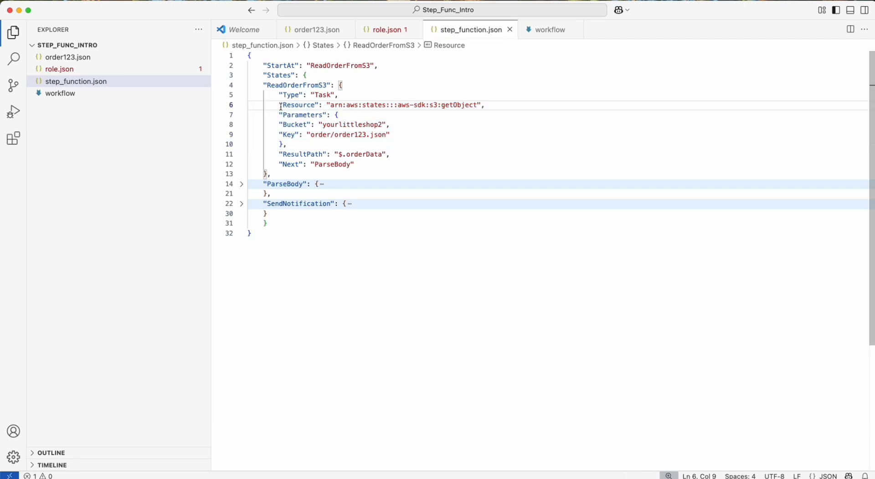
Examine the ResultPath of the ReadOrderFromS3 state and the state its Next field points to.
double_click(294, 155)
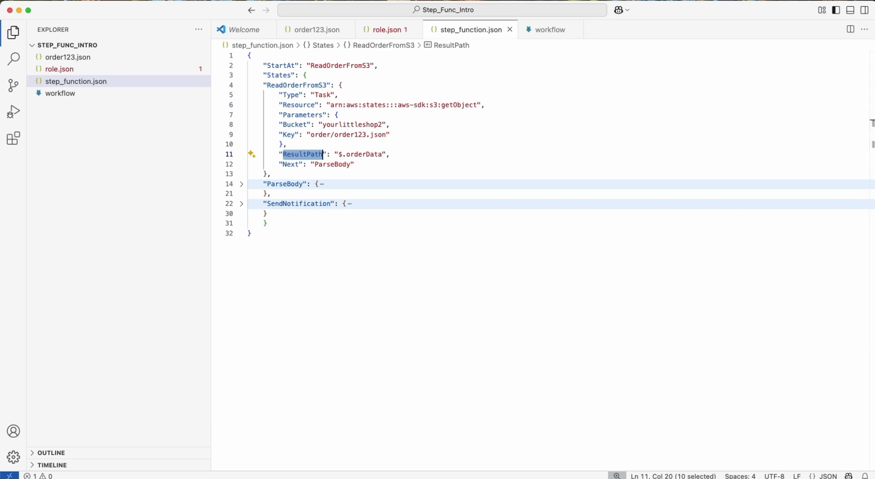
double_click(369, 154)
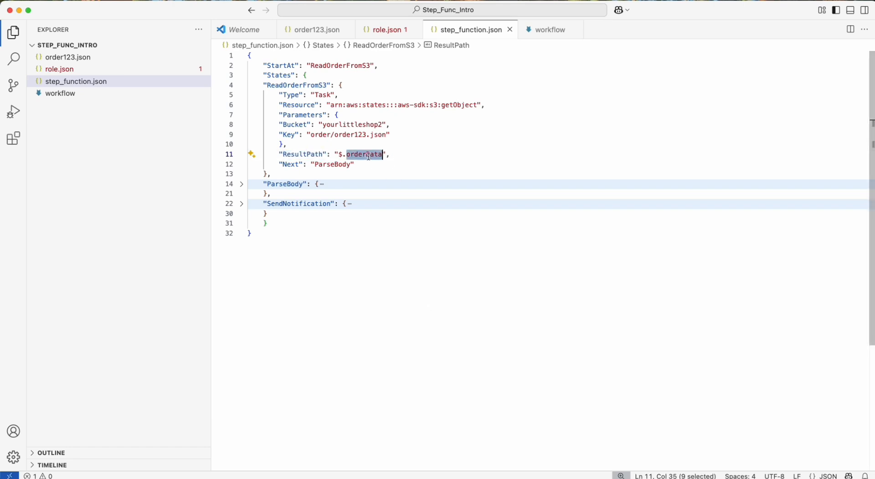
drag(392, 154, 283, 106)
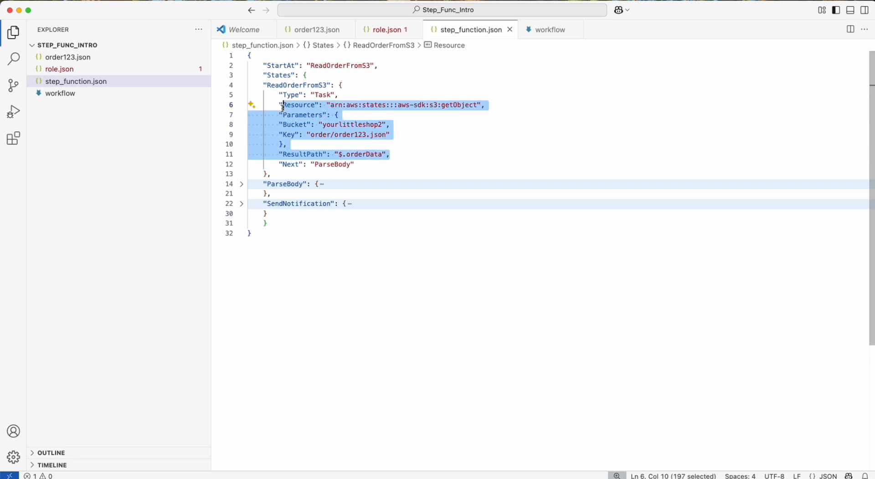
double_click(304, 155)
double_click(291, 165)
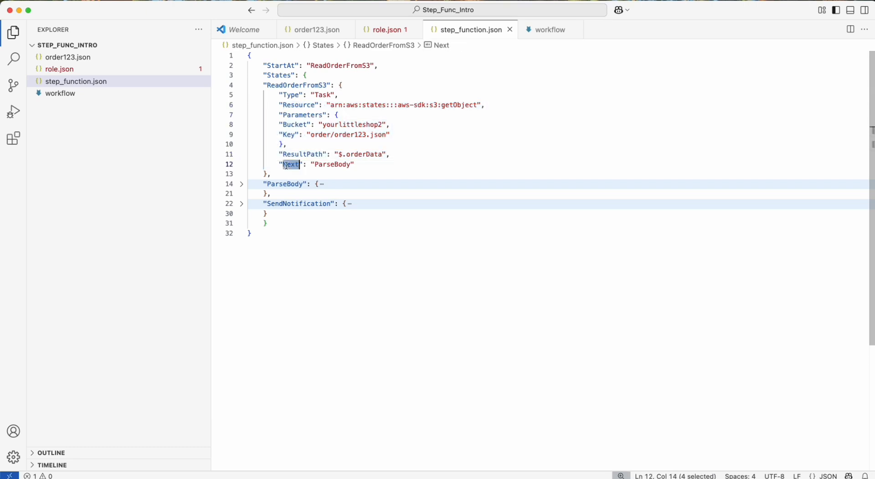
double_click(324, 165)
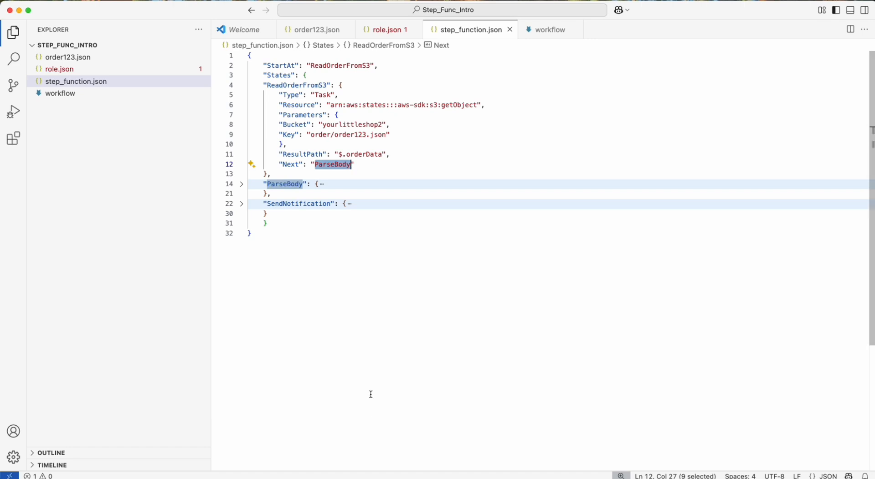
click(337, 290)
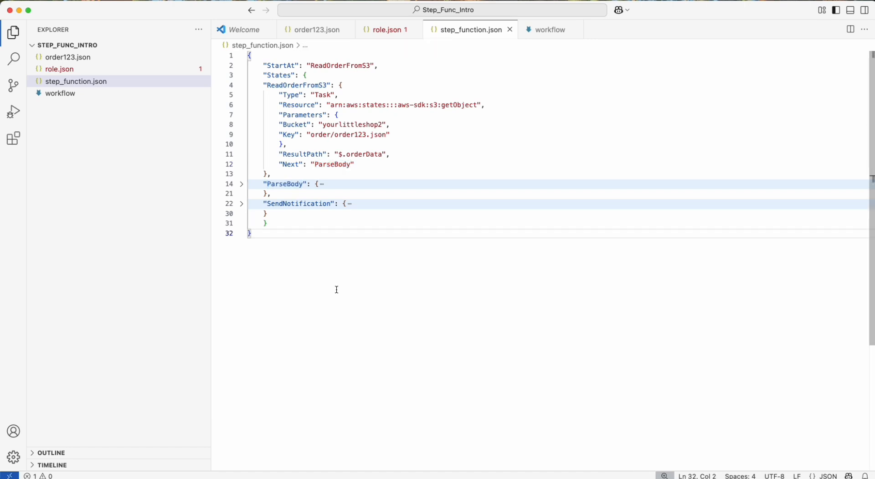
Expand the ParseBody state and examine its Type field.
click(241, 184)
double_click(286, 184)
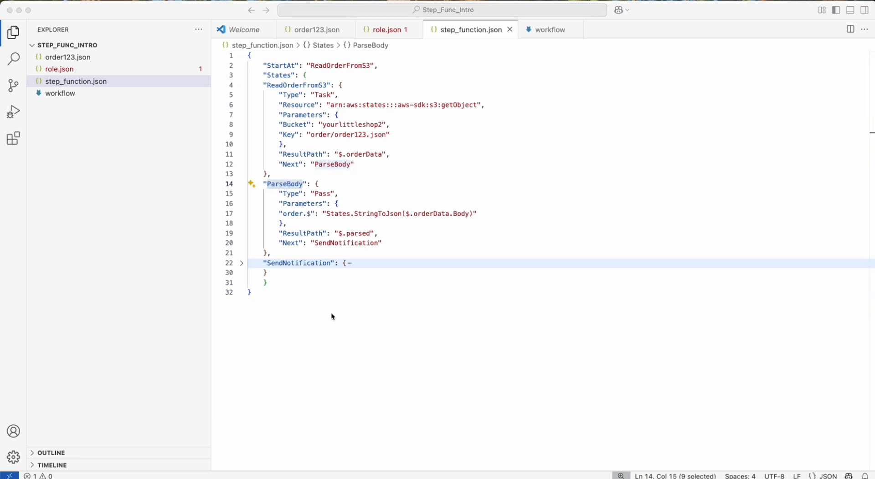
double_click(316, 194)
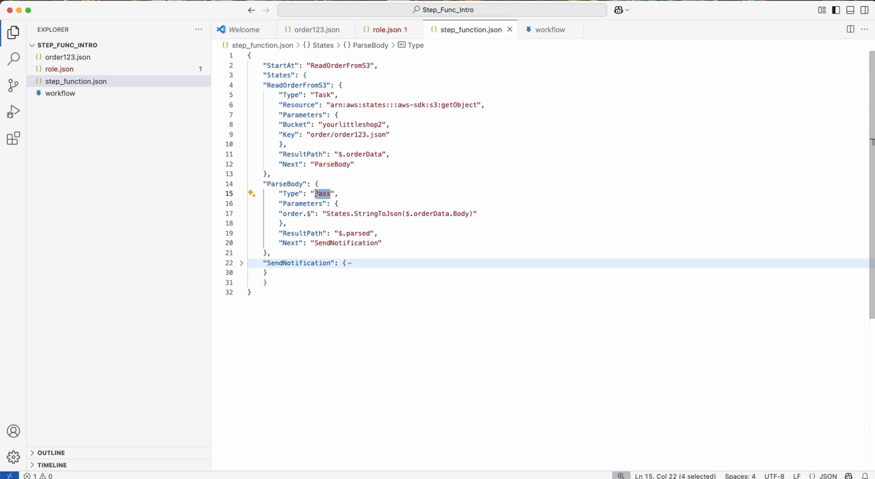
click(303, 214)
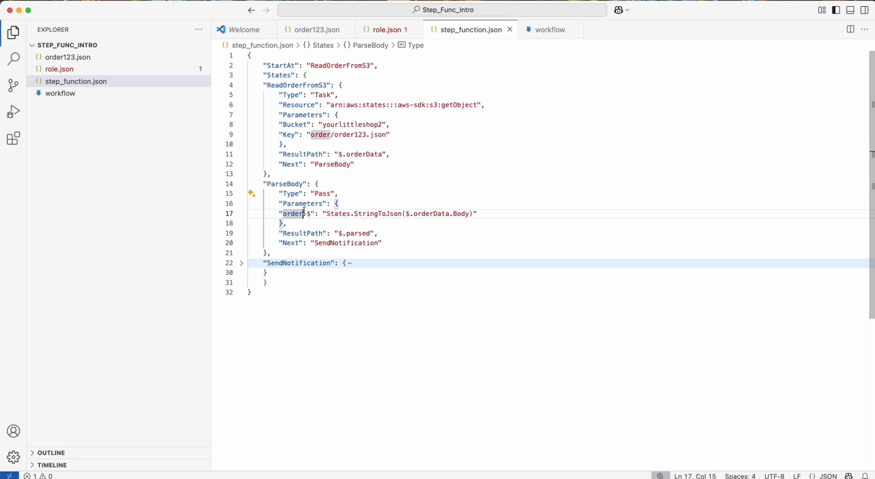
click(347, 194)
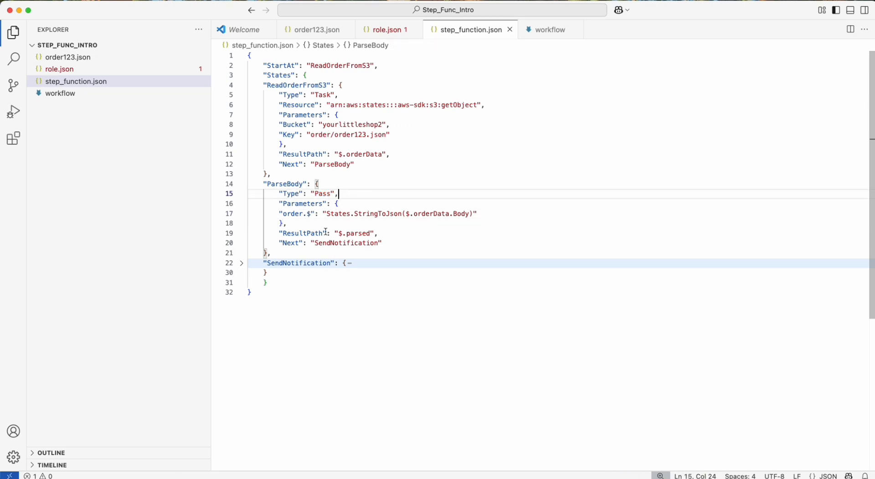
Examine the Parameters of ParseBody, focusing on the orderData and Body parts of the StringToJson argument.
scroll(326, 231, down, 1)
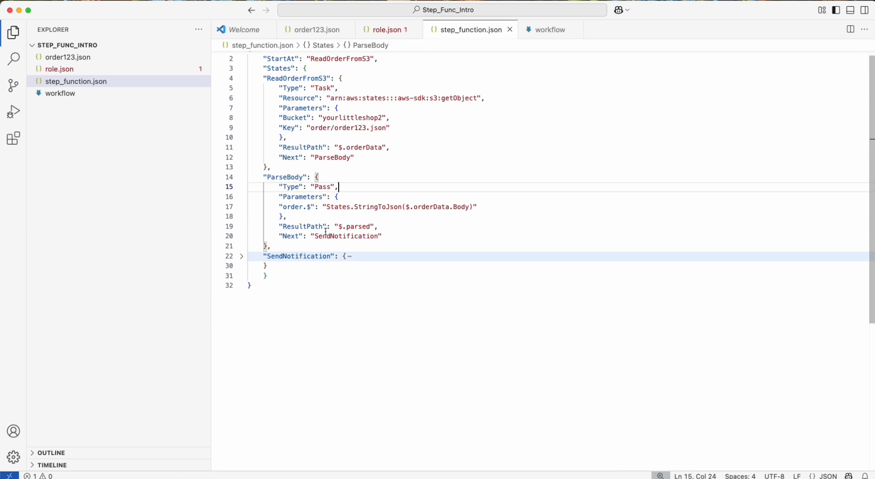
click(295, 197)
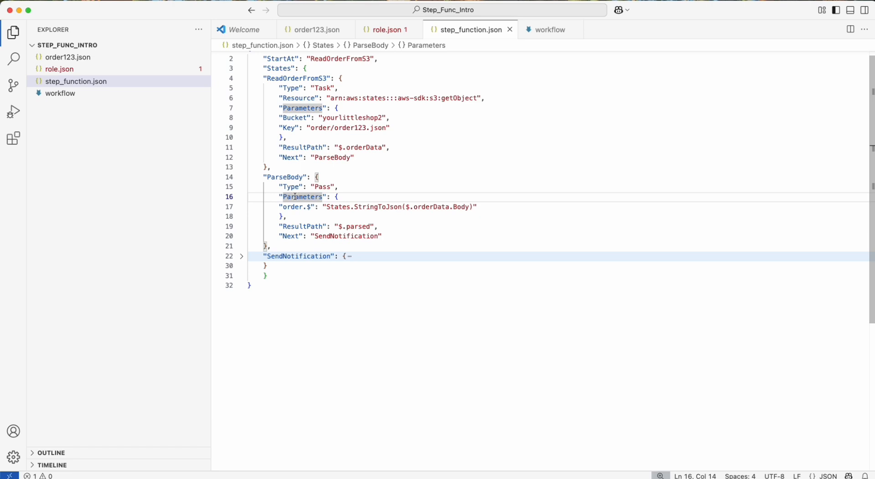
double_click(296, 197)
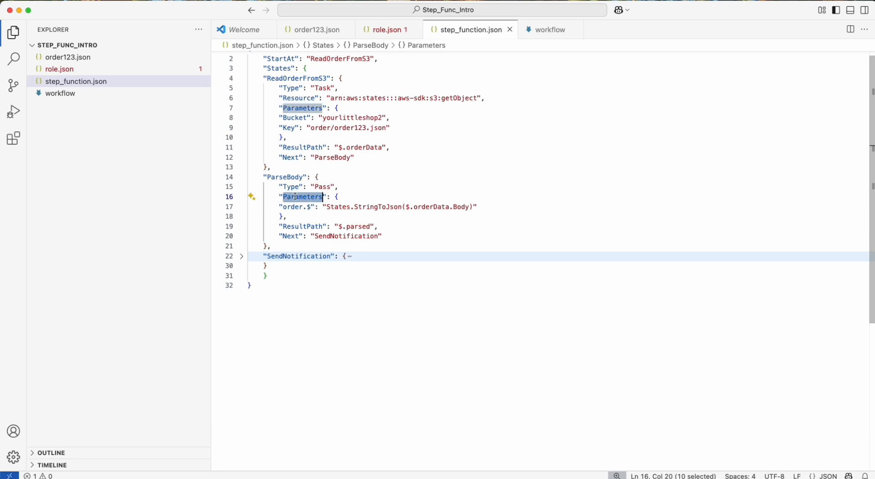
click(326, 207)
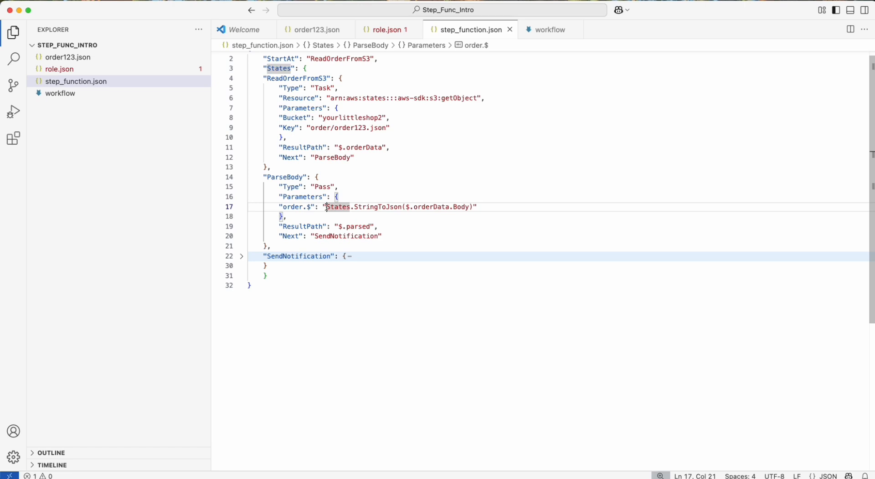
double_click(429, 207)
click(461, 207)
double_click(461, 207)
double_click(430, 208)
double_click(455, 208)
double_click(430, 207)
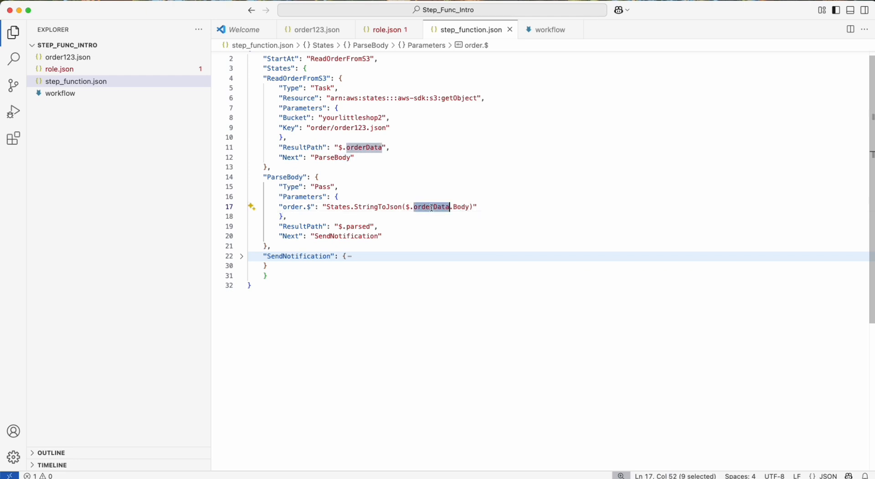
Check the contents of order123.json against the orderData.Body reference in the ParseBody state of step_function.json.
click(294, 34)
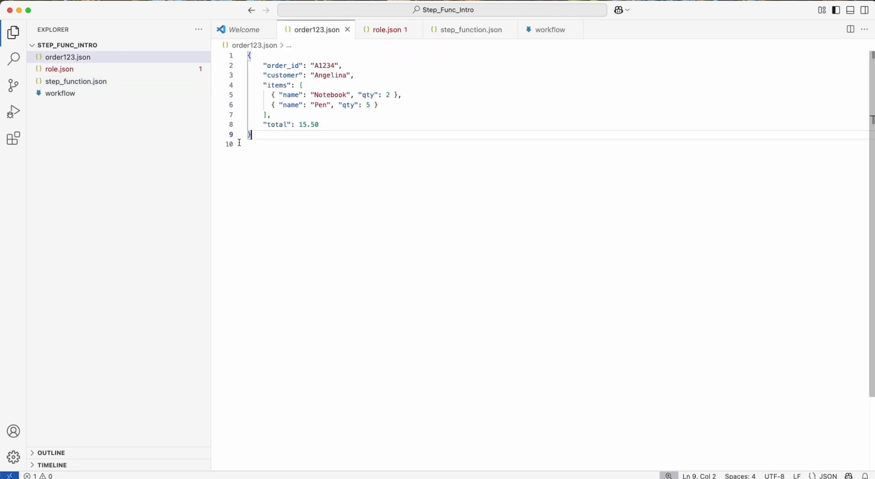
click(464, 36)
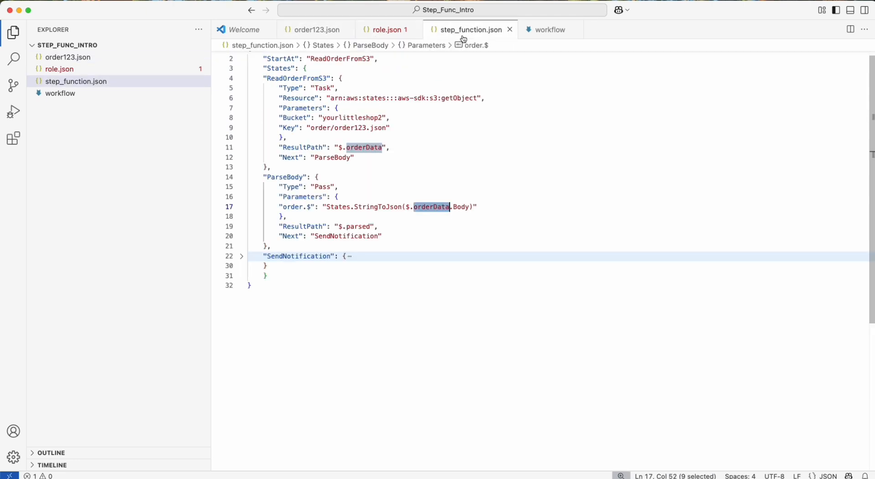
click(422, 207)
shift+click(469, 207)
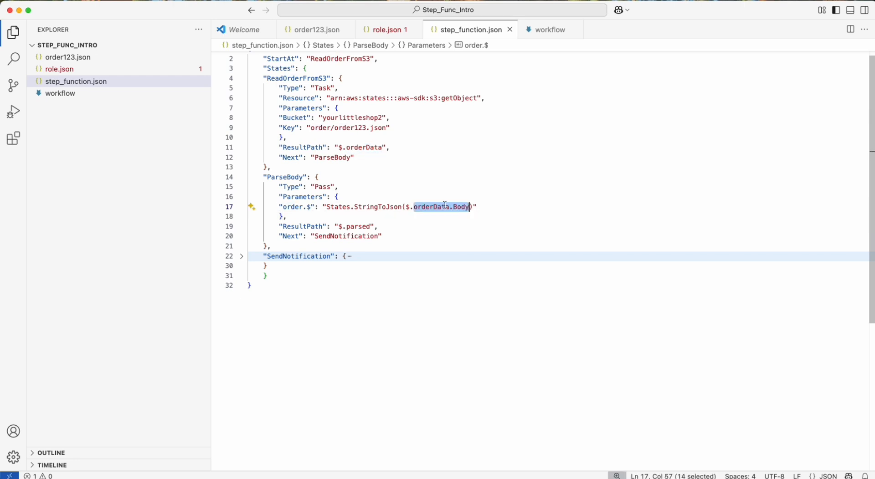
click(445, 206)
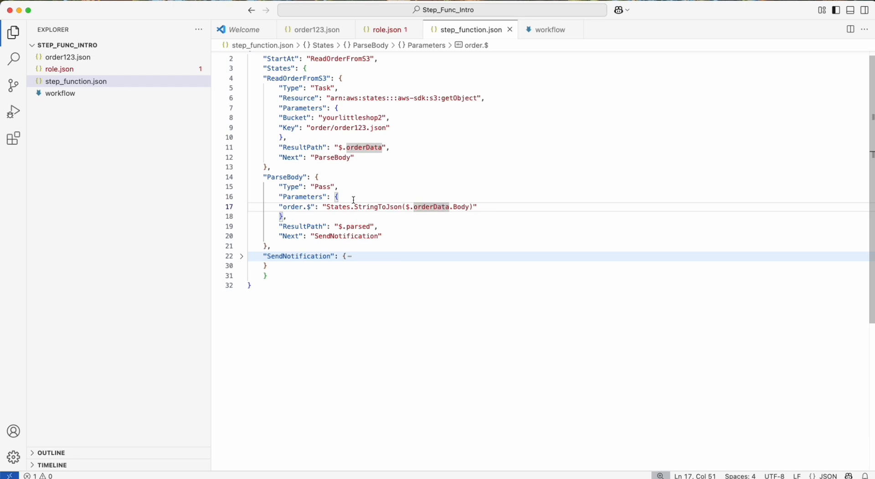
Examine the full States.StringToJson expression and the order.$ key it is assigned to in ParseBody.
drag(324, 208, 474, 208)
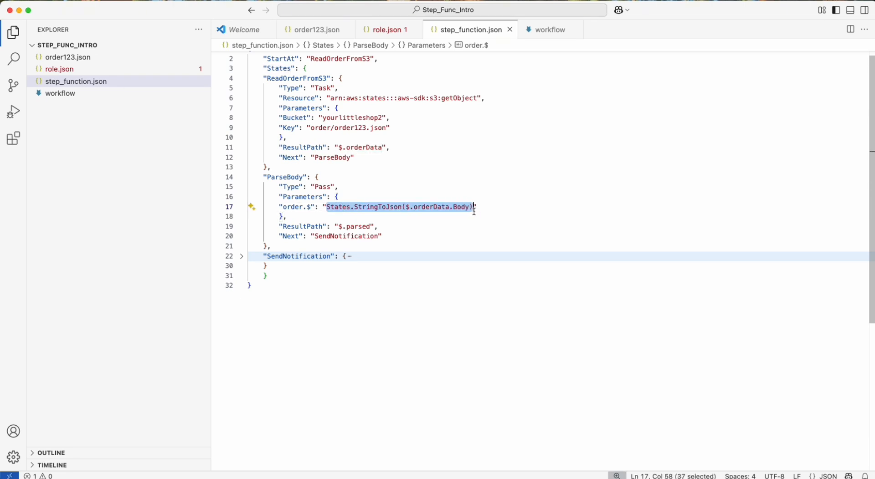
click(474, 209)
double_click(293, 207)
Examine the ResultPath of the ParseBody state and the state its Next field points to.
scroll(292, 206, down, 1)
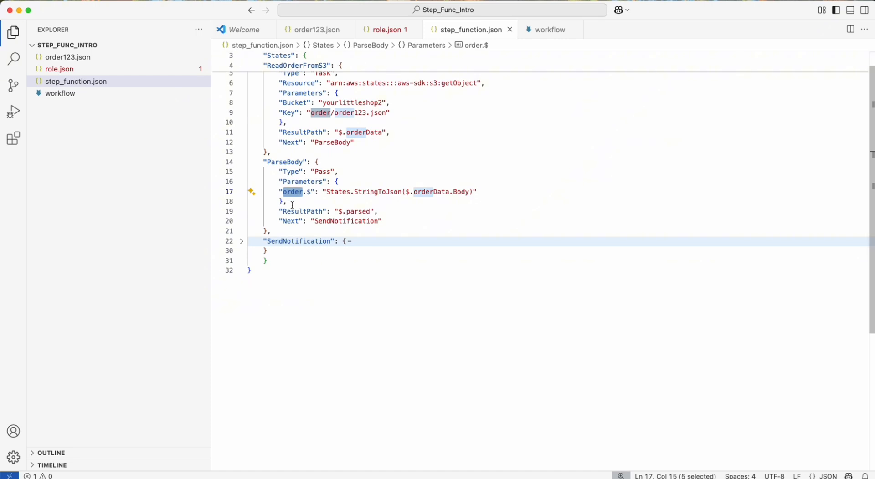
double_click(354, 212)
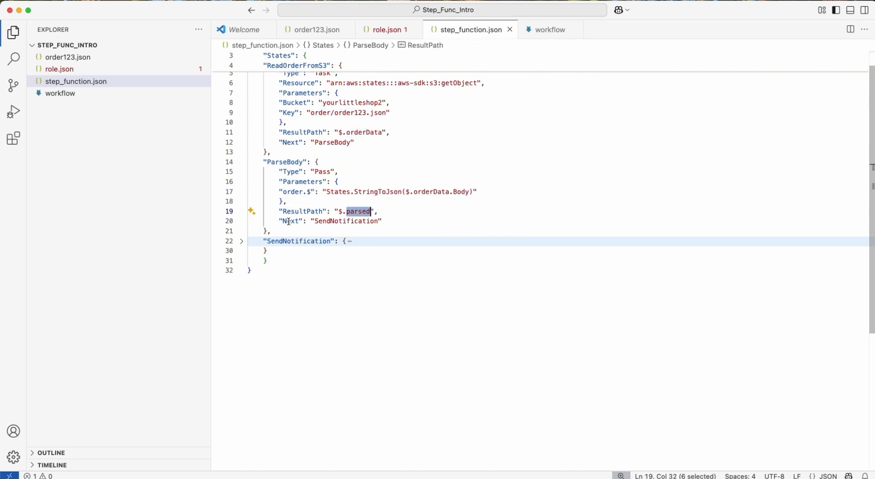
double_click(289, 221)
double_click(349, 222)
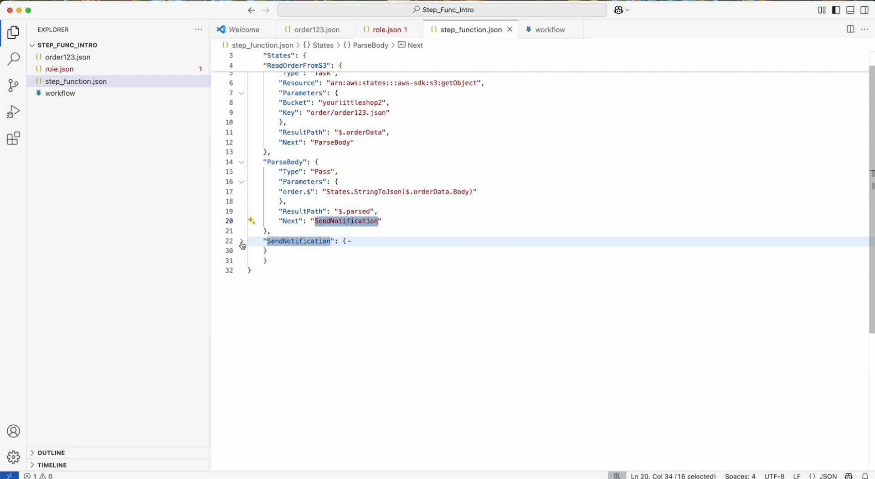
Expand the SendNotification state and examine its Type field.
click(242, 242)
click(299, 271)
scroll(310, 273, down, 2)
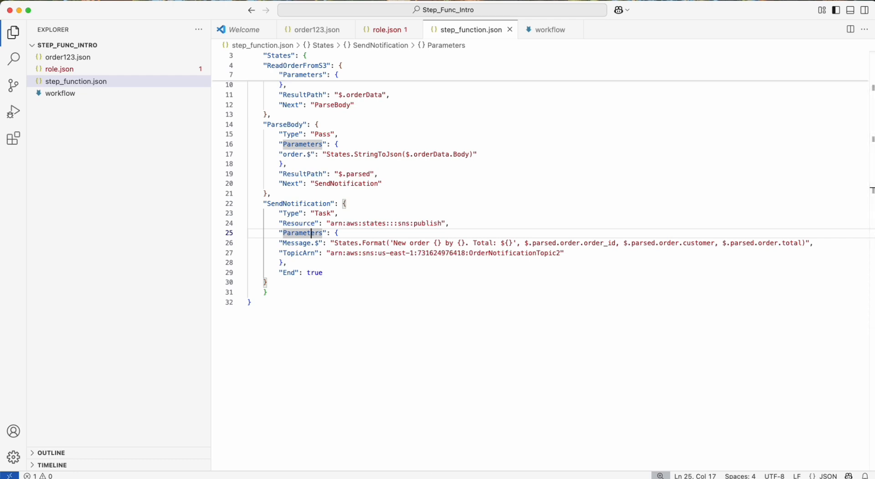
click(365, 264)
scroll(322, 247, up, 2)
double_click(321, 245)
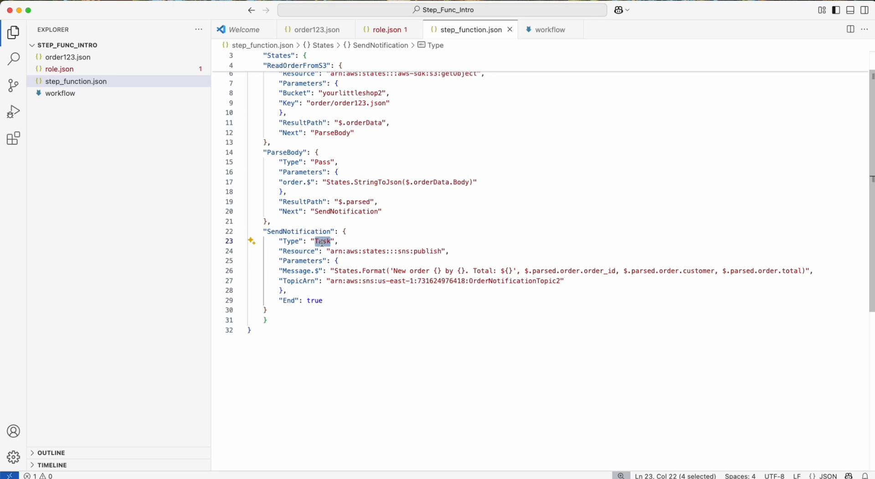
Compare the Type of SendNotification with that of the ReadOrderFromS3 state.
scroll(310, 182, up, 2)
click(292, 85)
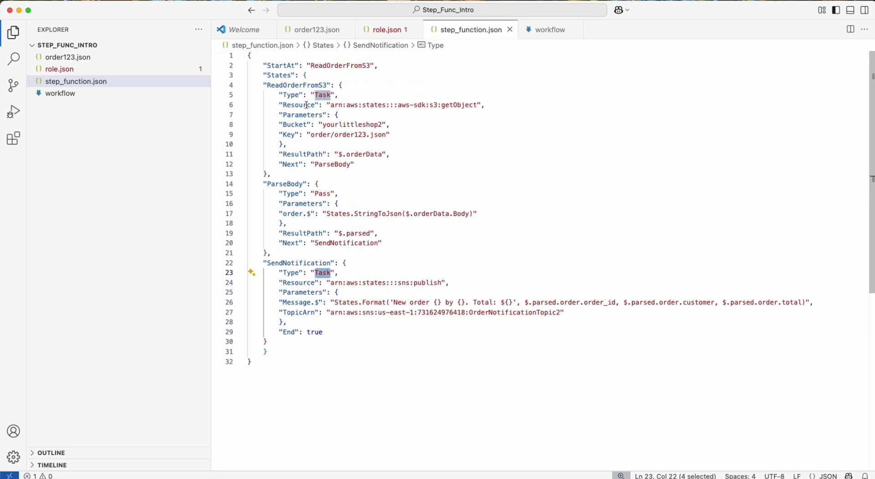
double_click(292, 85)
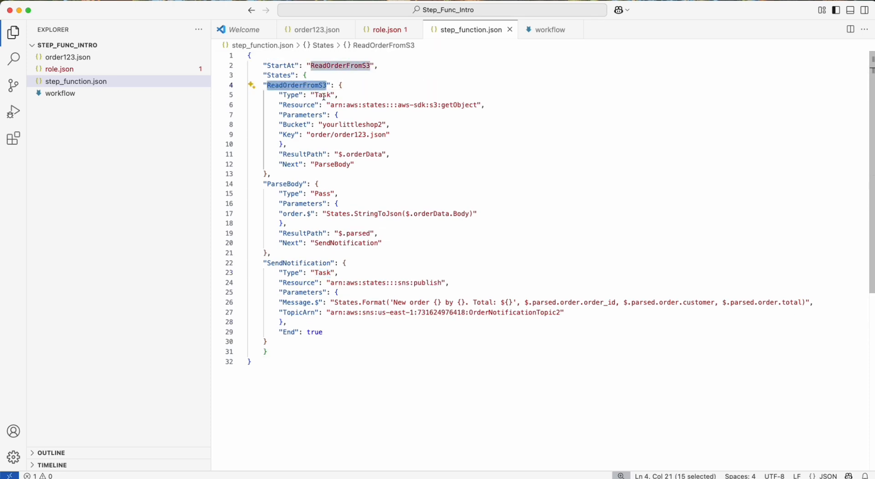
double_click(322, 96)
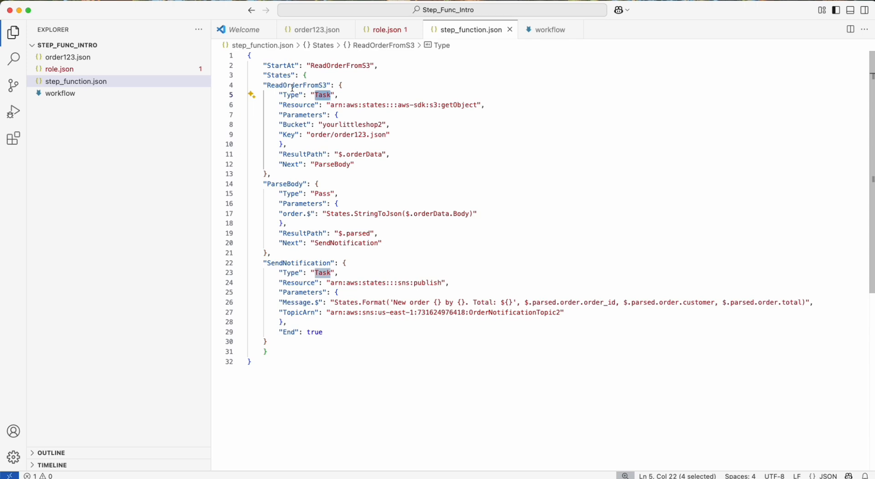
Examine the SendNotification state block in step_function.json, including its name, Type field and End line.
click(290, 332)
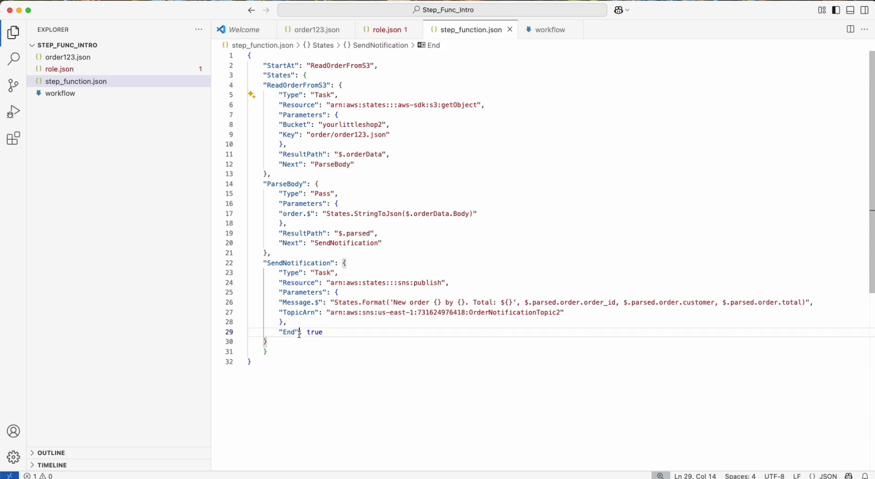
drag(268, 351, 266, 264)
double_click(292, 263)
double_click(290, 273)
double_click(325, 272)
Examine the Resource ARN of SendNotification, focusing on its sns service and publish action.
double_click(294, 283)
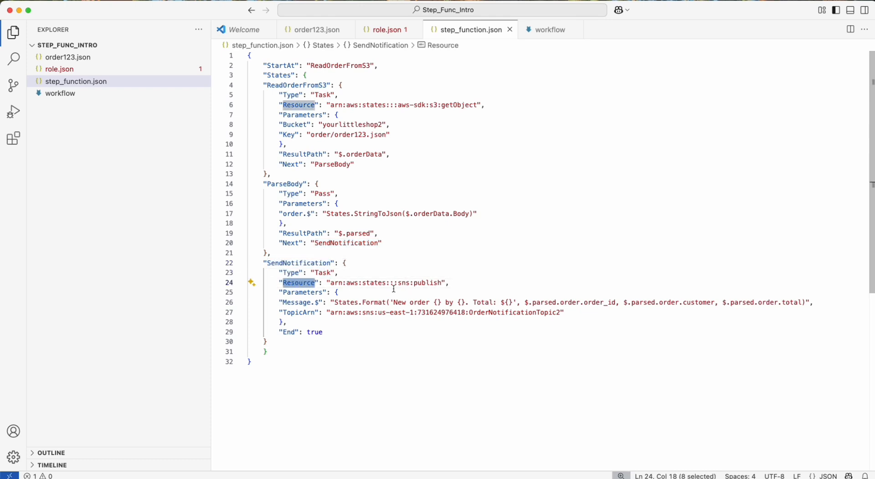
drag(449, 283, 326, 283)
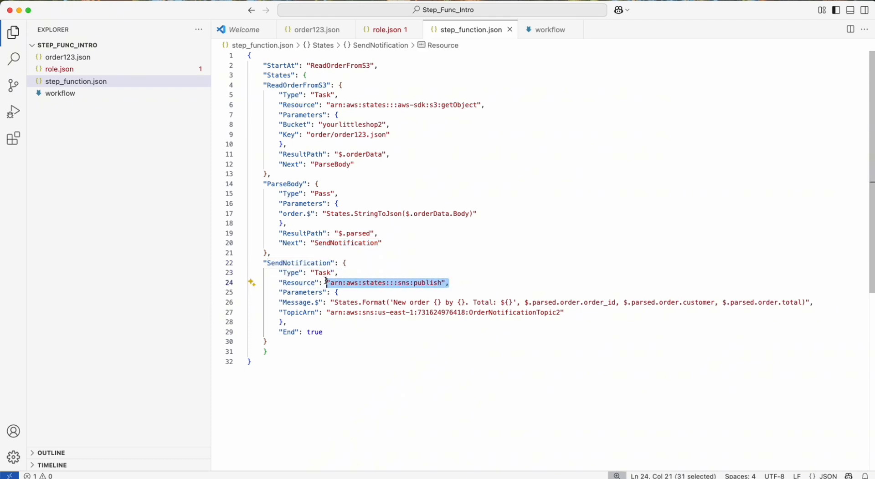
double_click(404, 283)
double_click(429, 283)
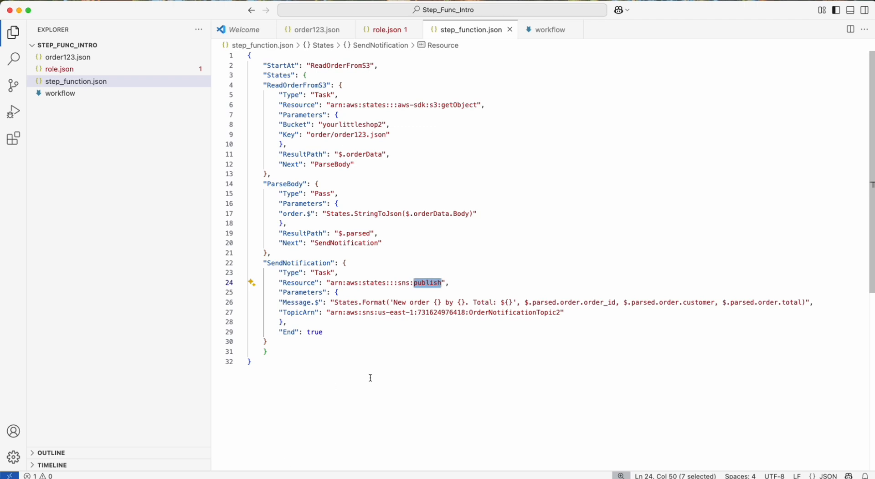
Examine the Parameters of SendNotification and the topic name in its TopicArn value.
click(307, 292)
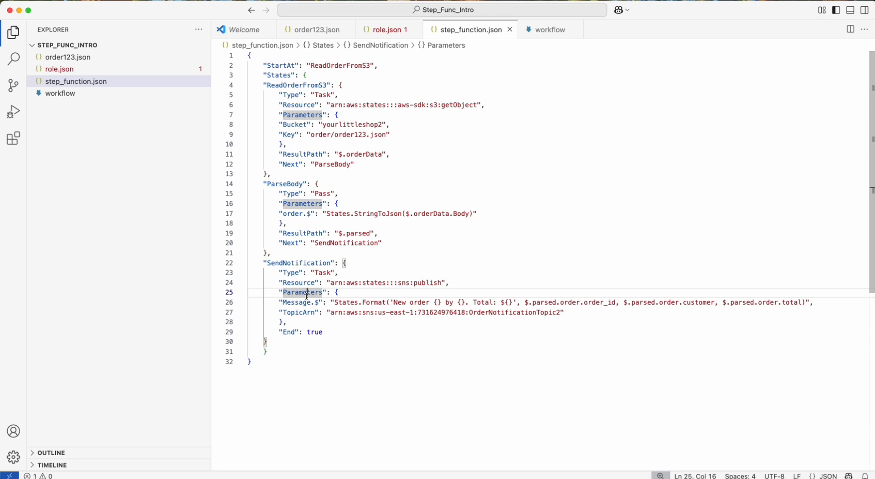
double_click(298, 313)
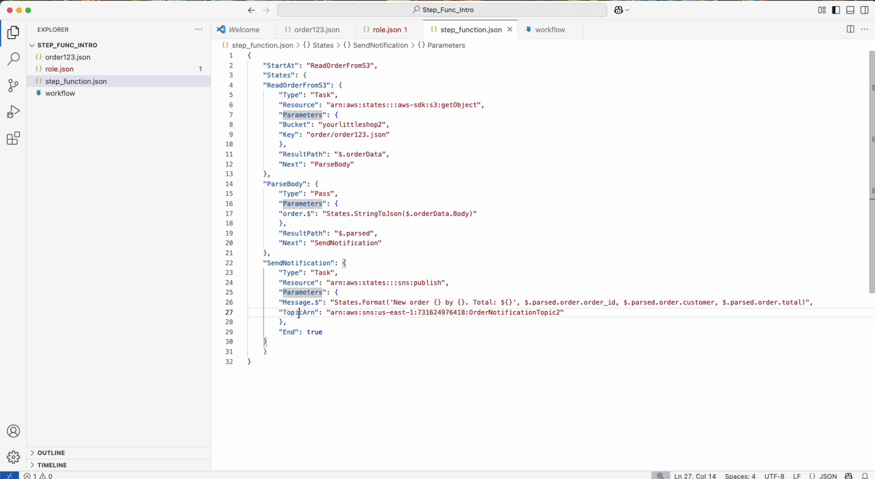
double_click(520, 314)
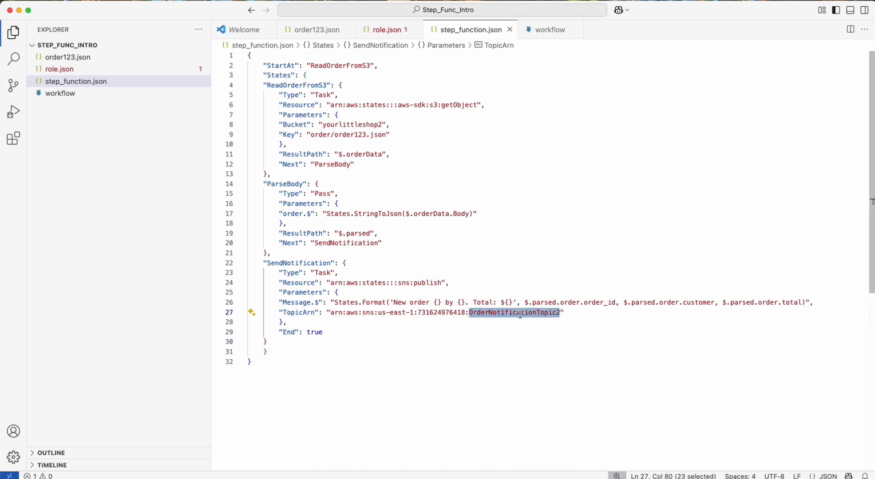
Examine the Message.$ key of SendNotification and the start of its States.Format text.
scroll(388, 322, down, 1)
click(298, 294)
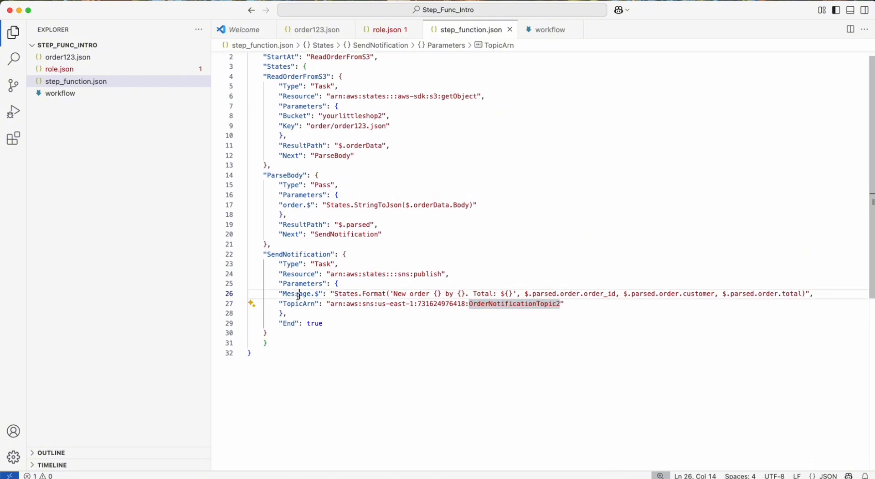
double_click(299, 295)
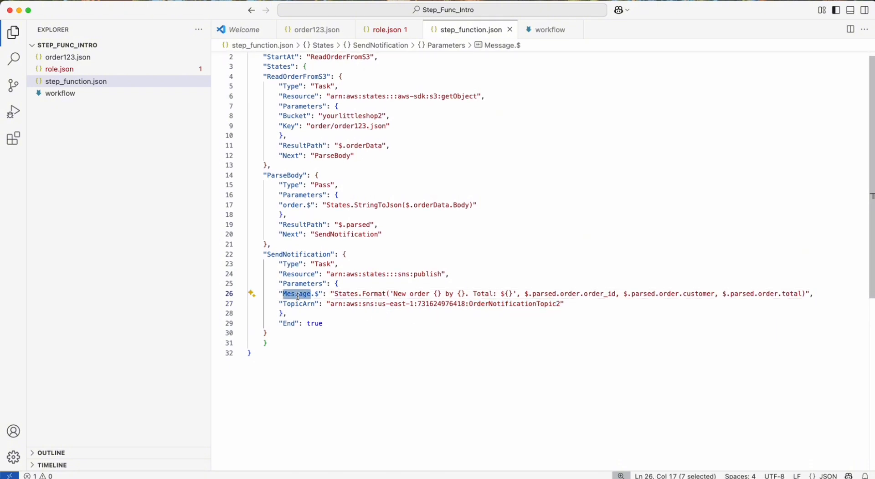
click(329, 294)
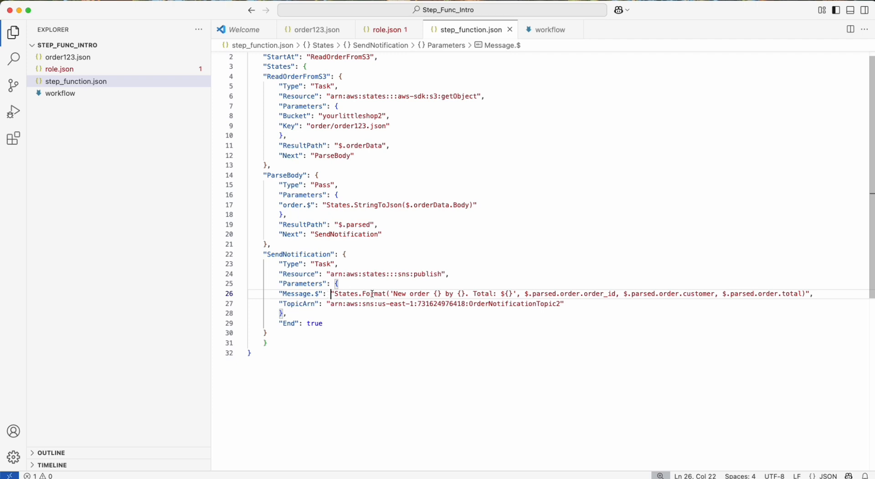
drag(394, 294, 422, 292)
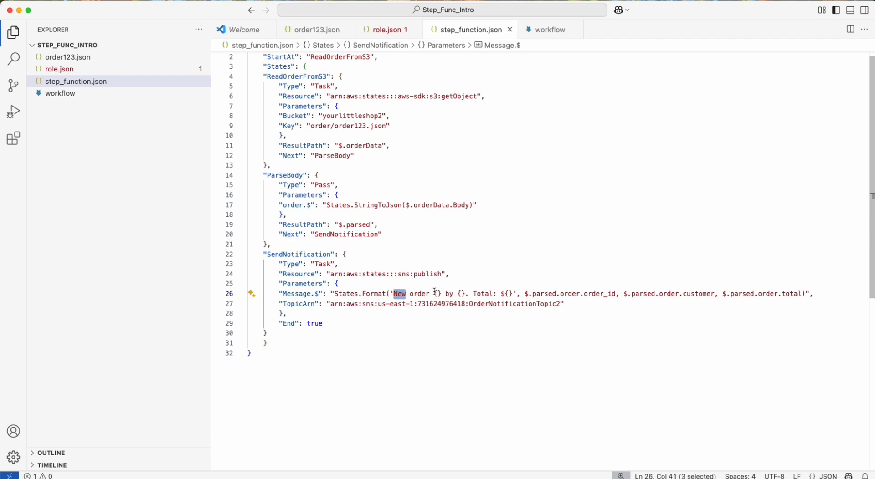
Place order123.json in a split editor beside step_function.json and hide the Explorer.
click(317, 35)
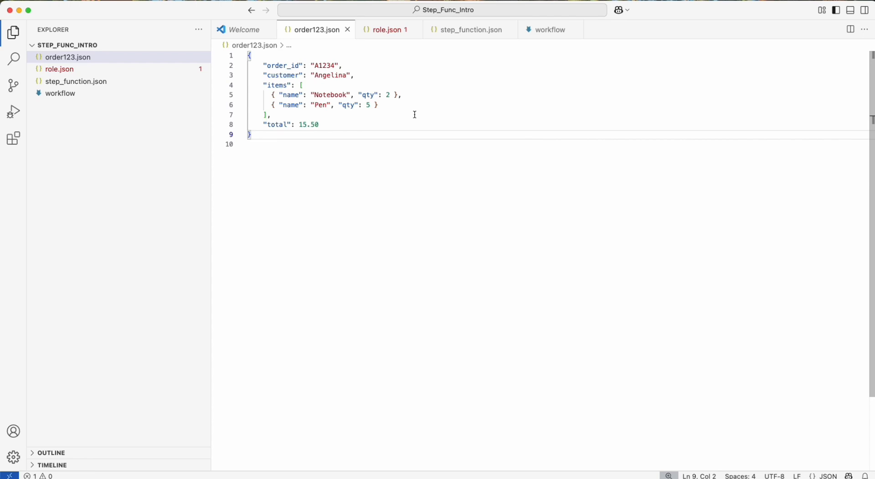
drag(303, 33, 866, 255)
click(15, 33)
Turn on word wrap for step_function.json so the long Message.$ line fits its editor.
click(291, 261)
scroll(292, 258, right, 2)
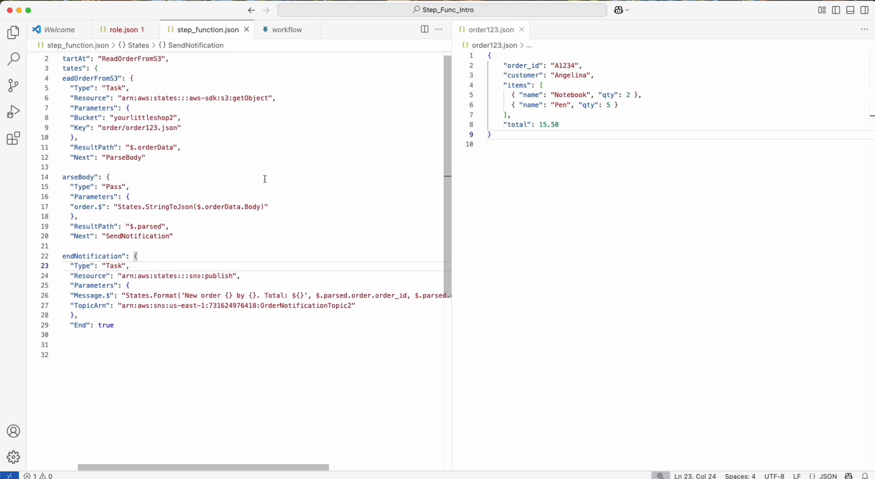
click(129, 0)
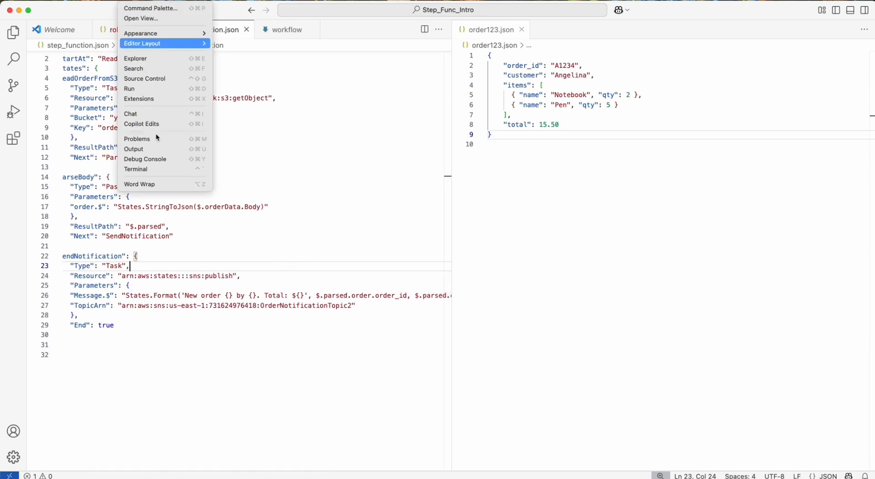
click(165, 184)
click(184, 315)
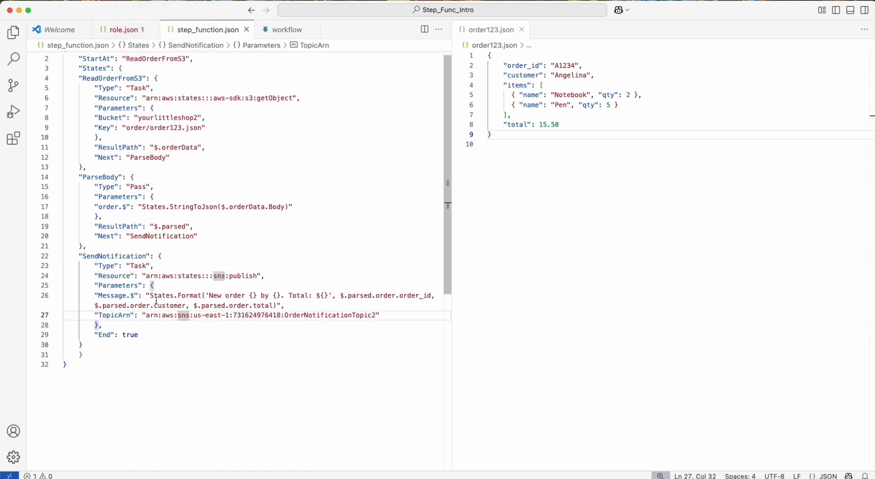
Compare the first placeholder of the message and its order_id argument with the order_id key in order123.json.
drag(209, 296, 252, 295)
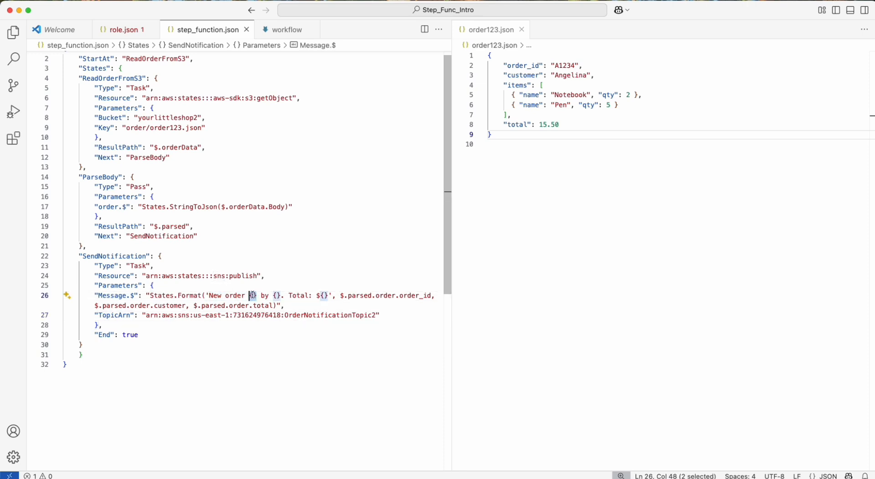
double_click(358, 296)
click(388, 297)
double_click(415, 297)
click(521, 67)
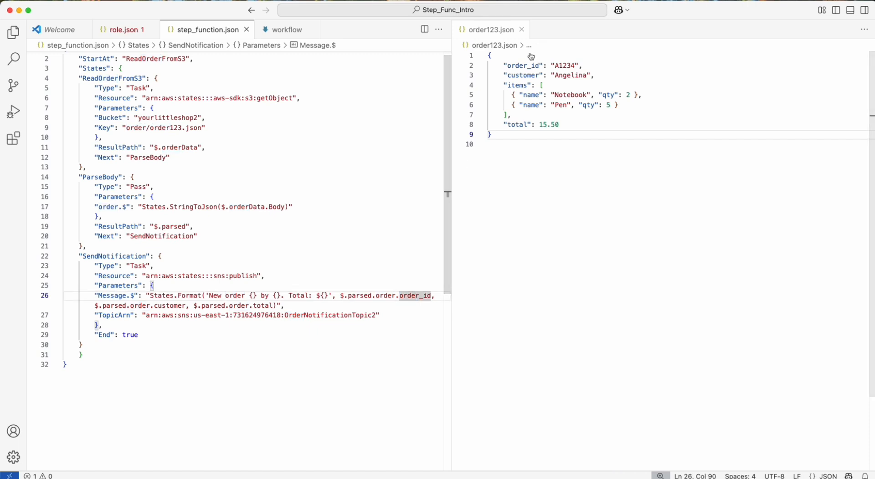
double_click(521, 66)
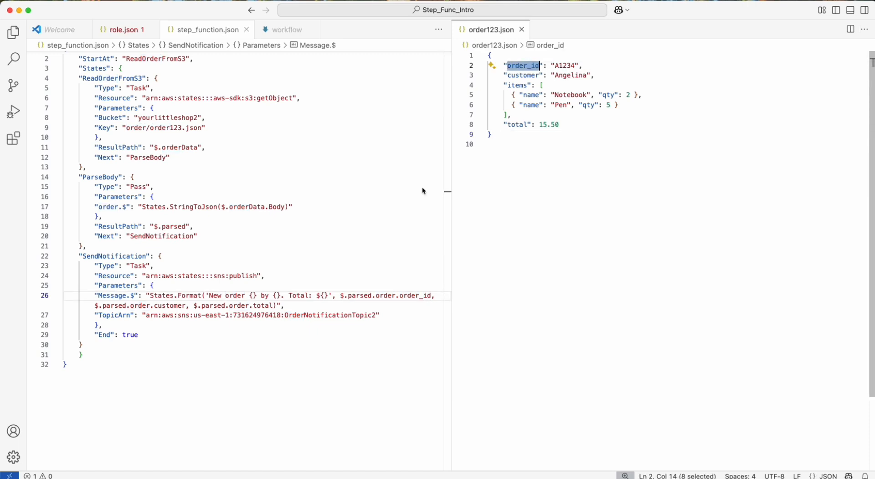
Trace the message's $.parsed.order.order_id argument back to ParseBody's ResultPath and to the order_id value in order123.json.
drag(348, 296, 397, 295)
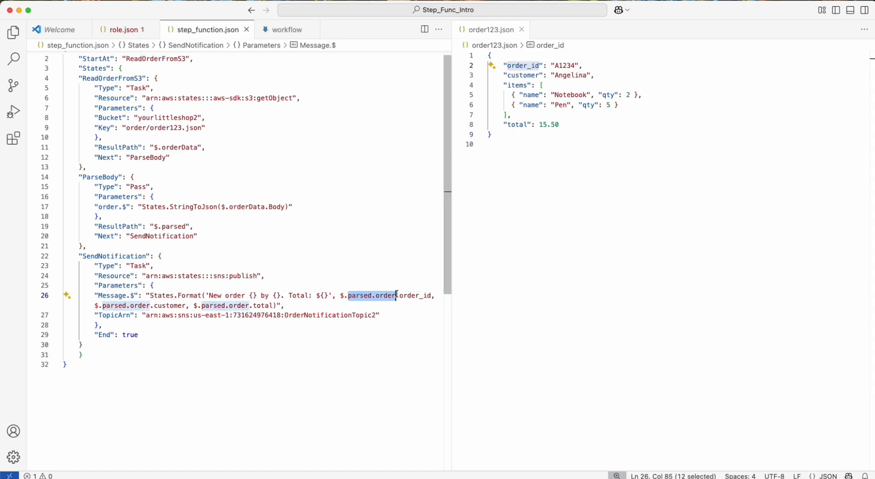
double_click(175, 226)
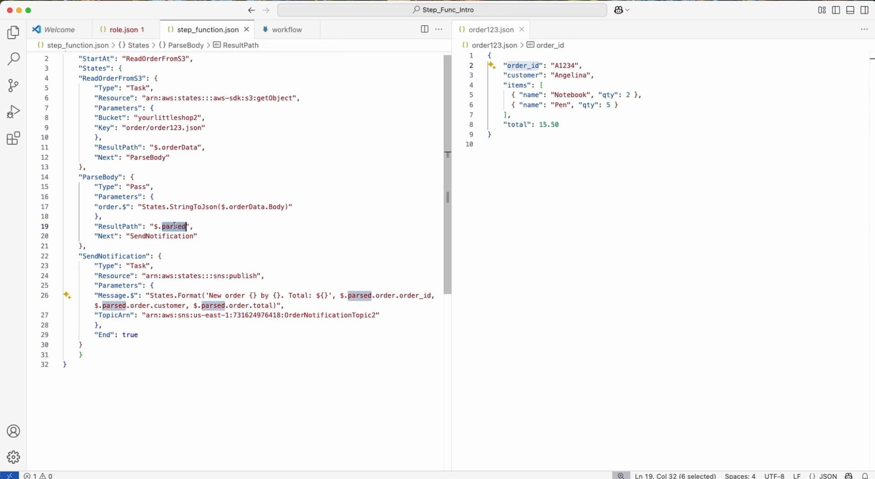
click(360, 296)
double_click(360, 296)
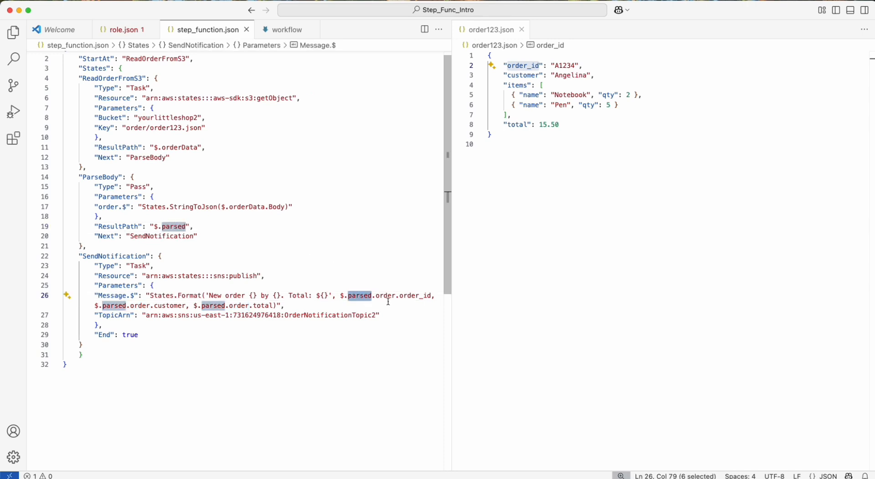
click(403, 296)
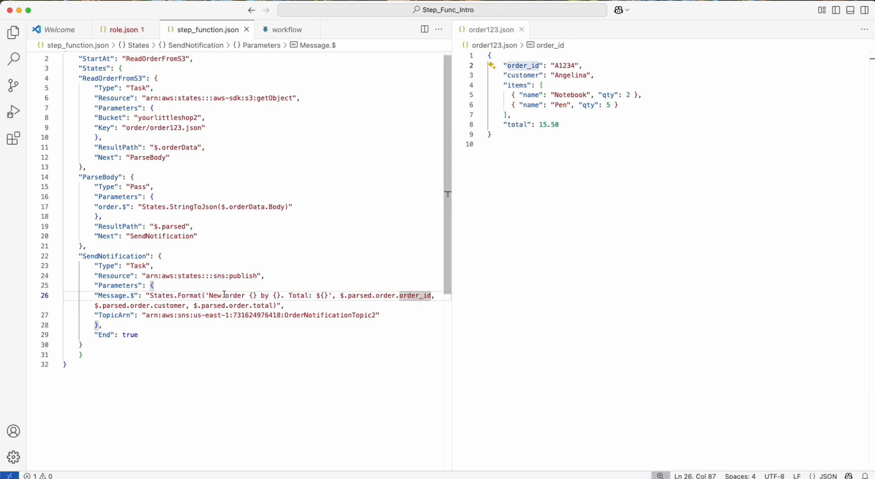
double_click(567, 67)
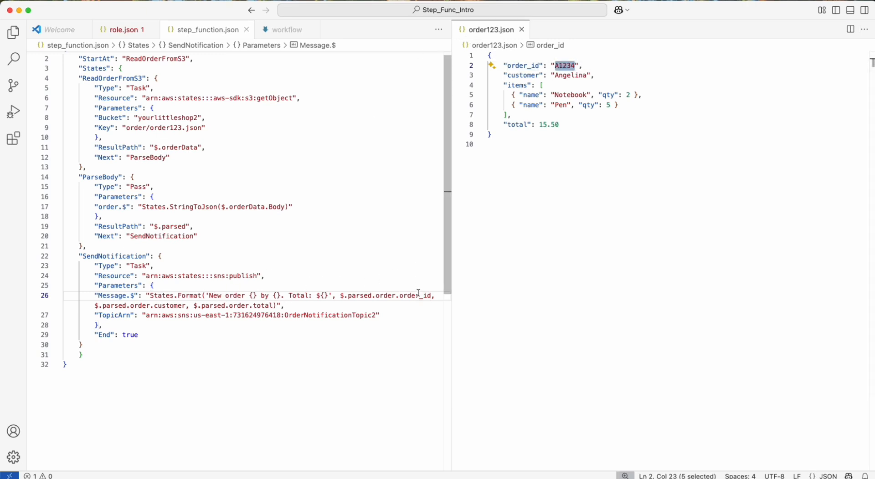
Examine the $.parsed.order.customer argument and the message placeholder it fills.
drag(103, 306, 182, 306)
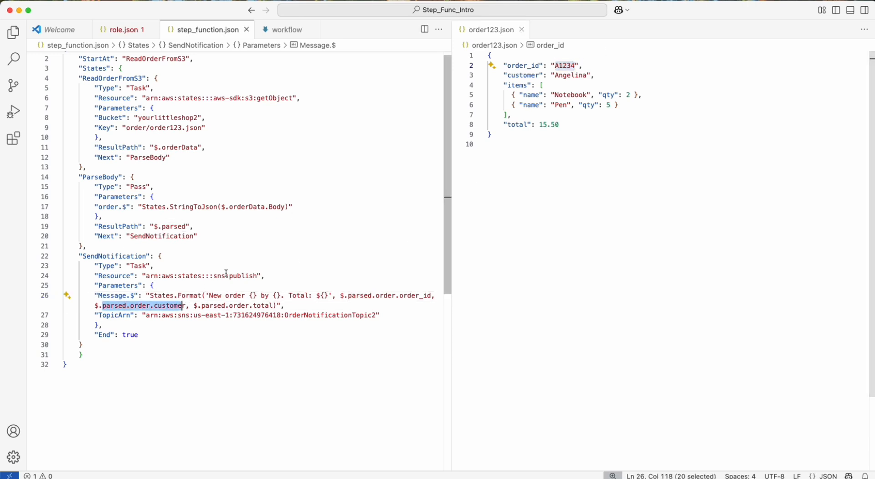
click(165, 306)
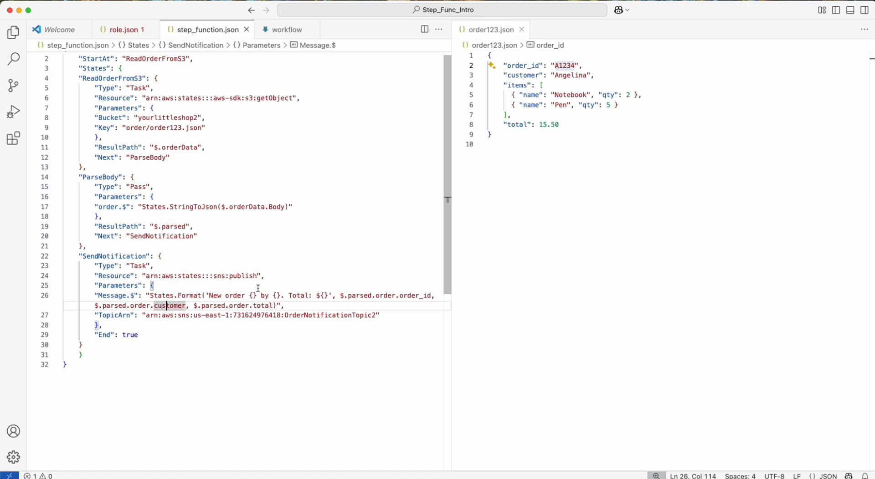
click(270, 296)
Examine the End field that closes the SendNotification state.
scroll(272, 297, down, 1)
click(137, 349)
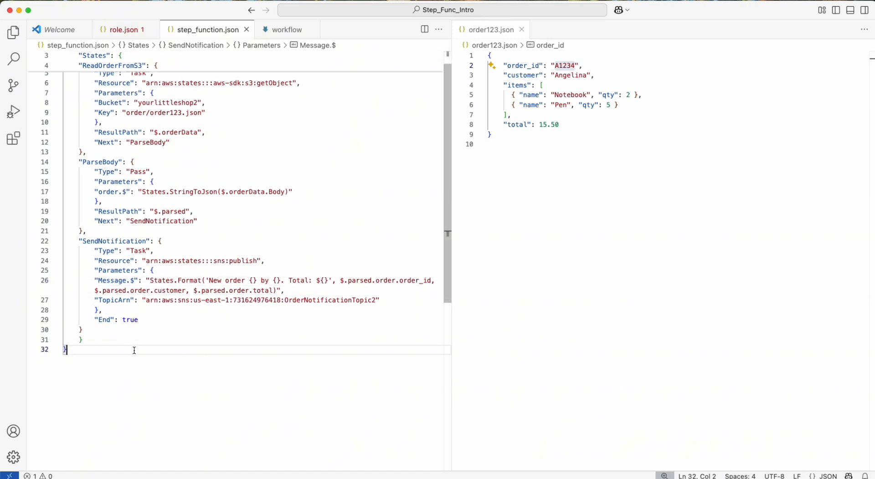
double_click(130, 321)
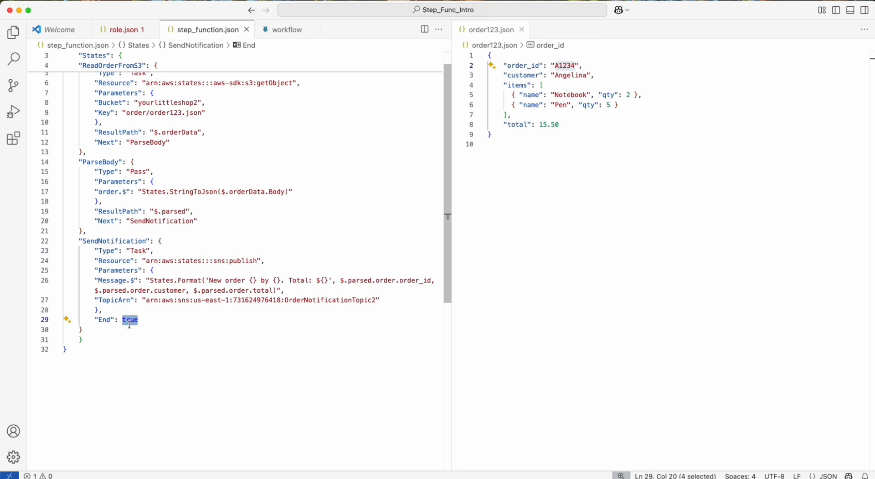
scroll(130, 325, up, 1)
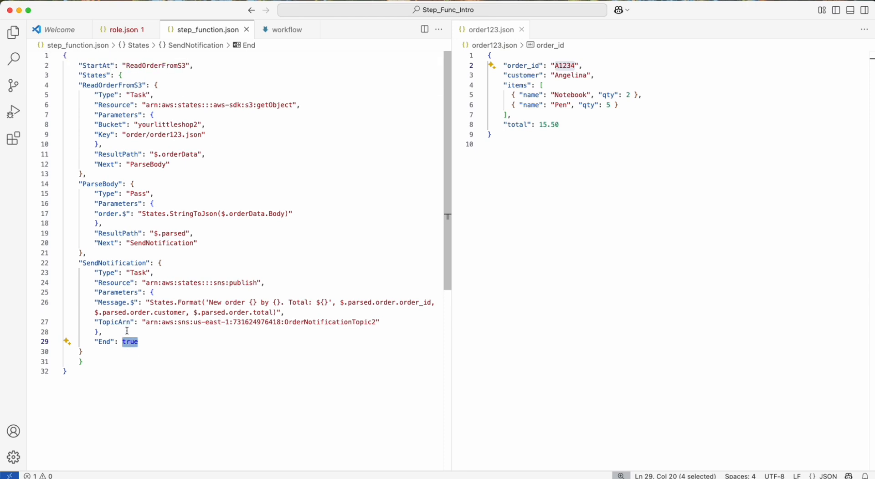
click(129, 332)
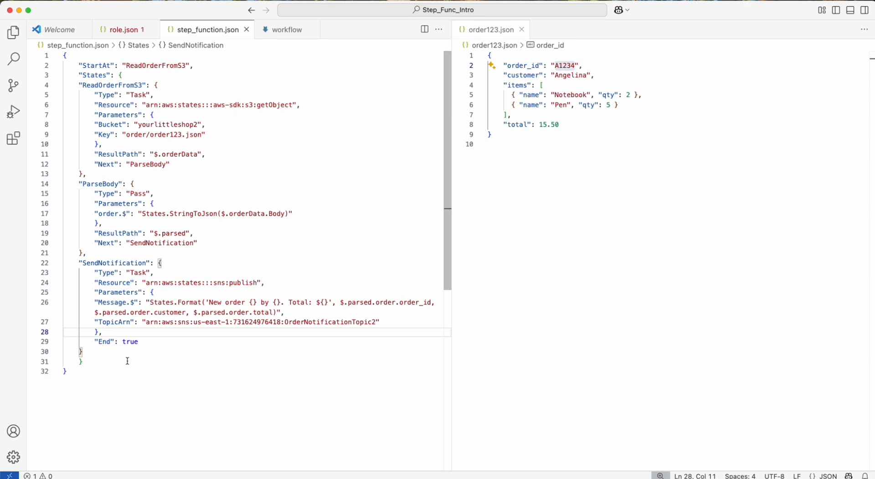
Review the ReadOrderFromS3 block, its getObject resource and Next field, and the StringToJson expression in ParseBody.
click(90, 380)
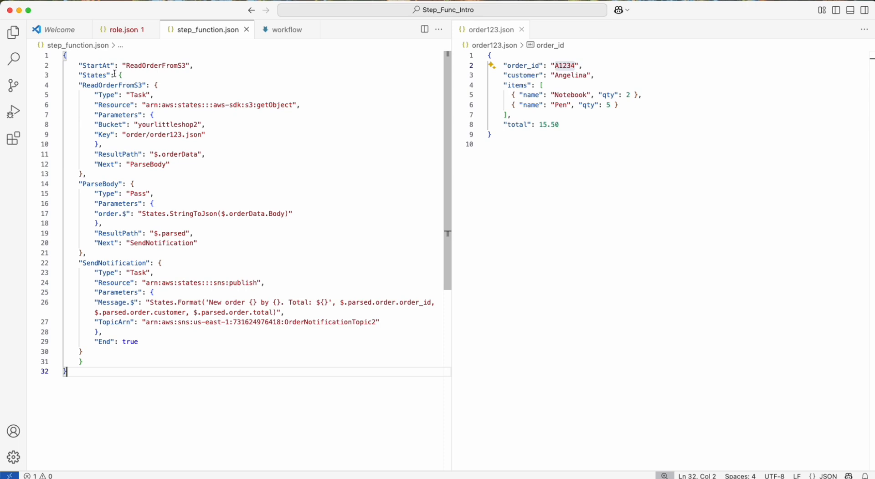
drag(105, 173, 78, 85)
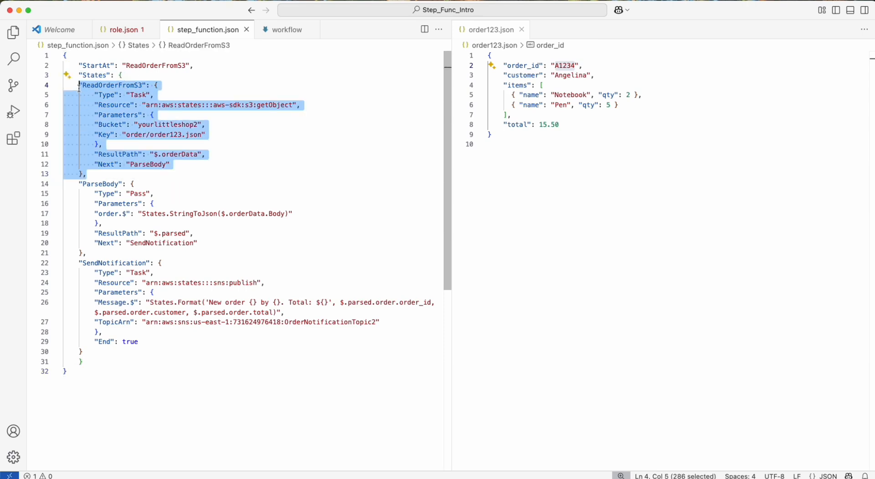
double_click(270, 106)
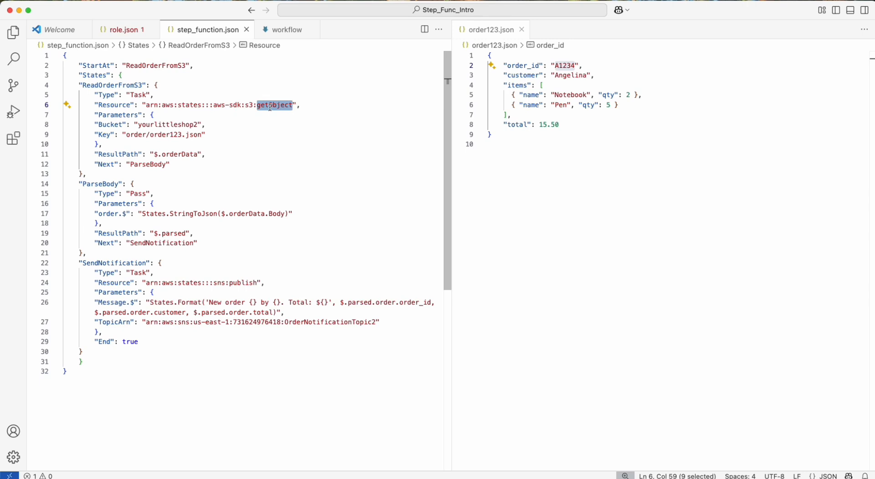
click(108, 84)
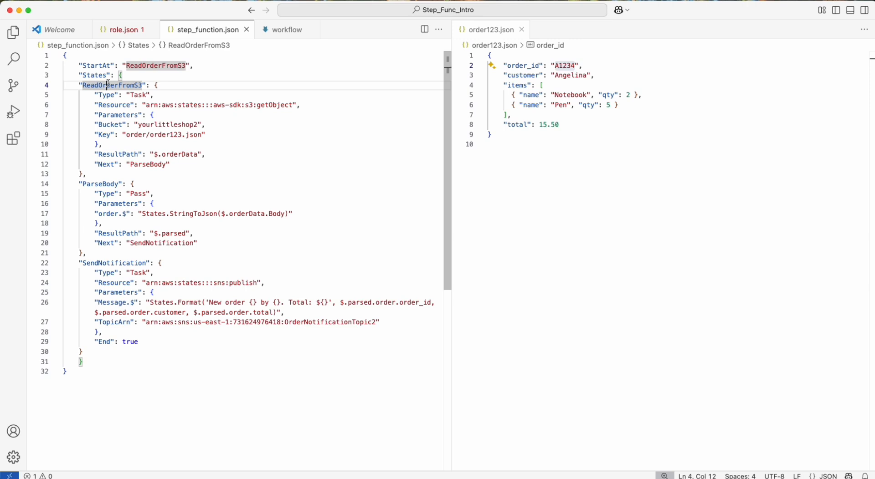
click(177, 166)
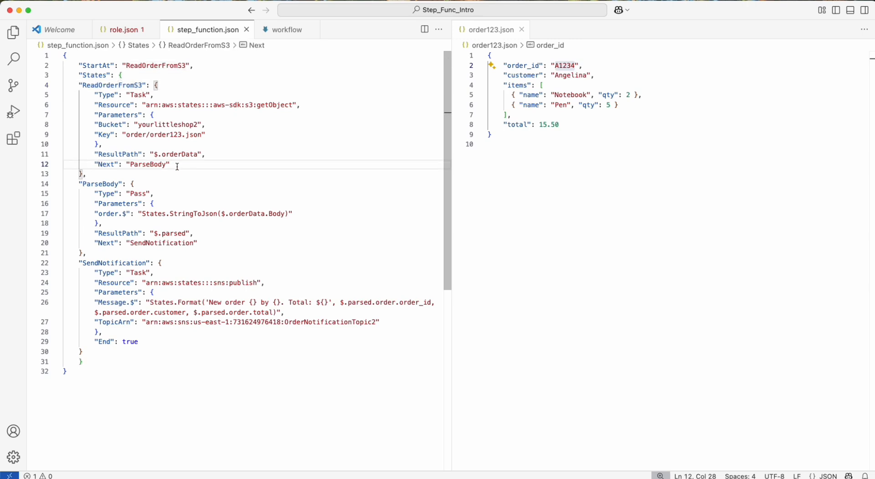
click(172, 214)
click(224, 175)
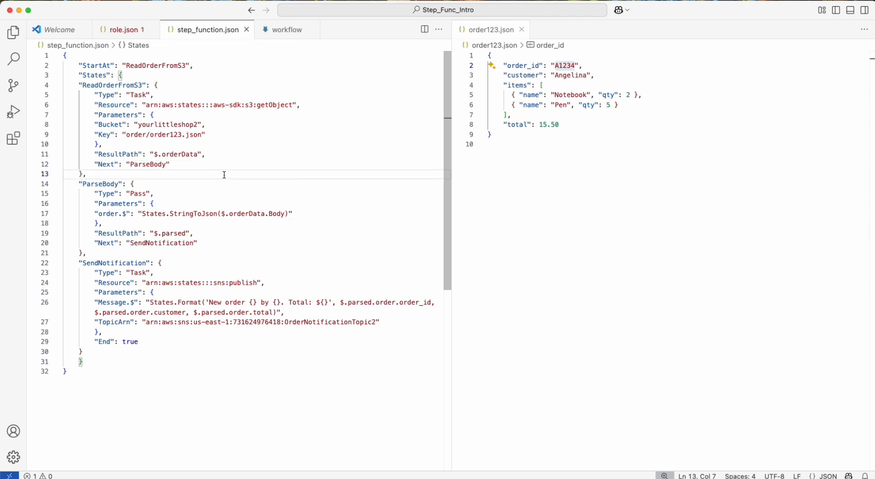
Examine the Resource ARN of ReadOrderFromS3, covering its aws-sdk integration part and the s3:getObject action.
drag(213, 105, 242, 105)
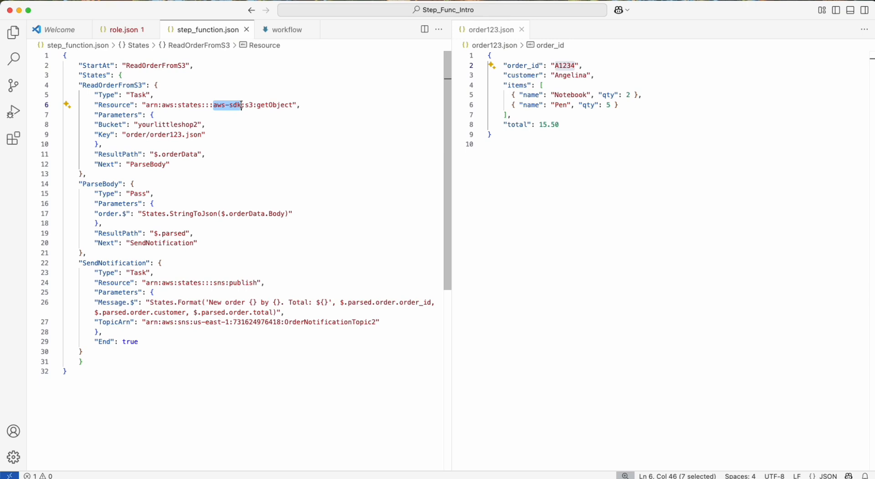
double_click(231, 106)
click(222, 106)
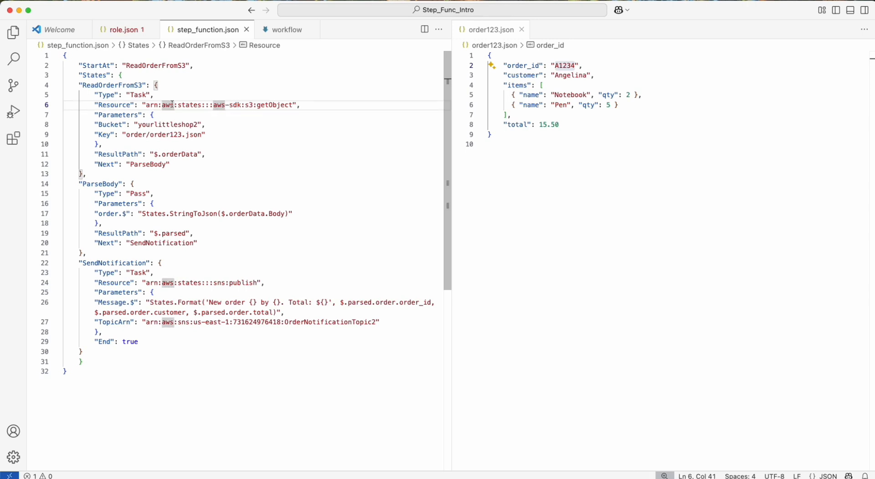
click(264, 105)
click(245, 106)
drag(244, 106, 292, 105)
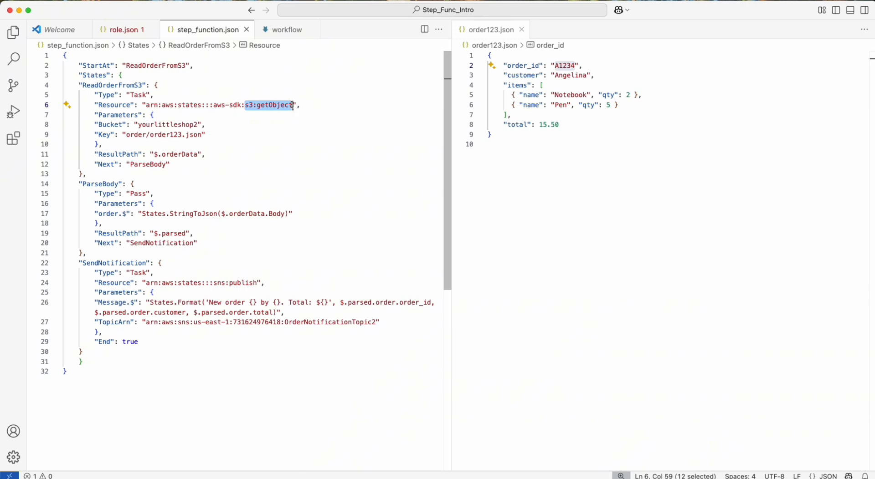
click(293, 105)
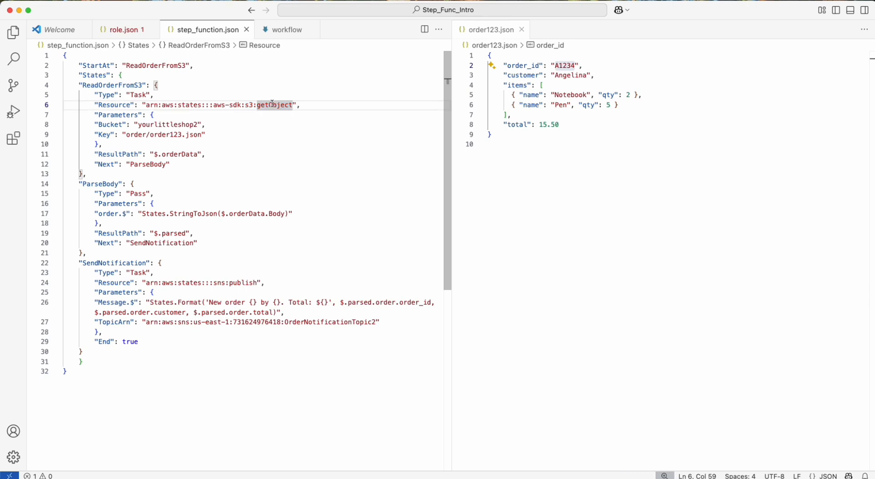
Review ReadOrderFromS3's Next and ResultPath fields and the States.Format message in SendNotification.
click(150, 164)
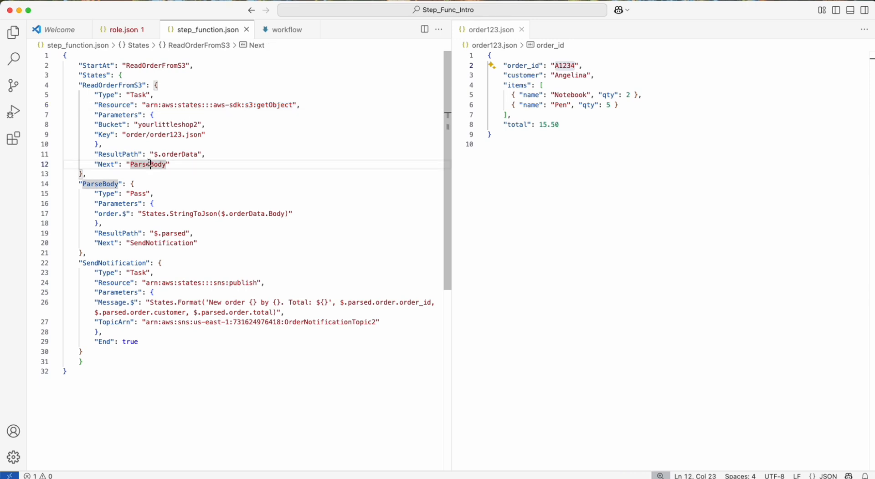
double_click(164, 155)
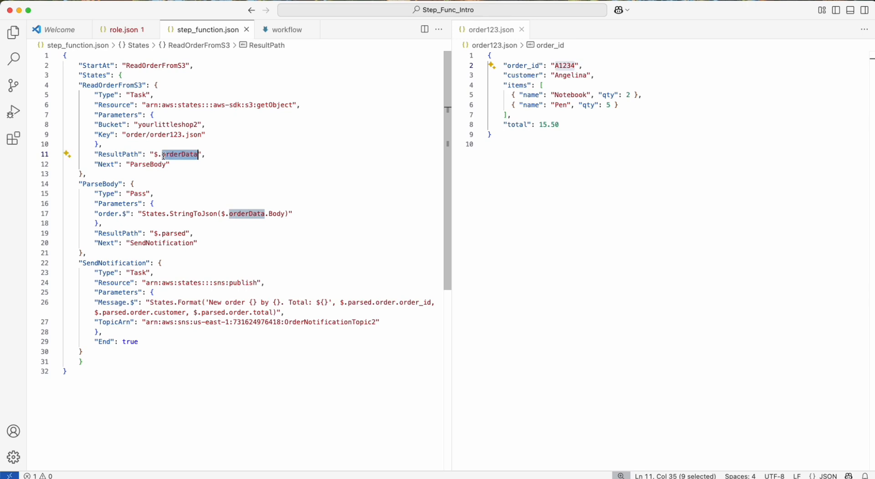
click(150, 173)
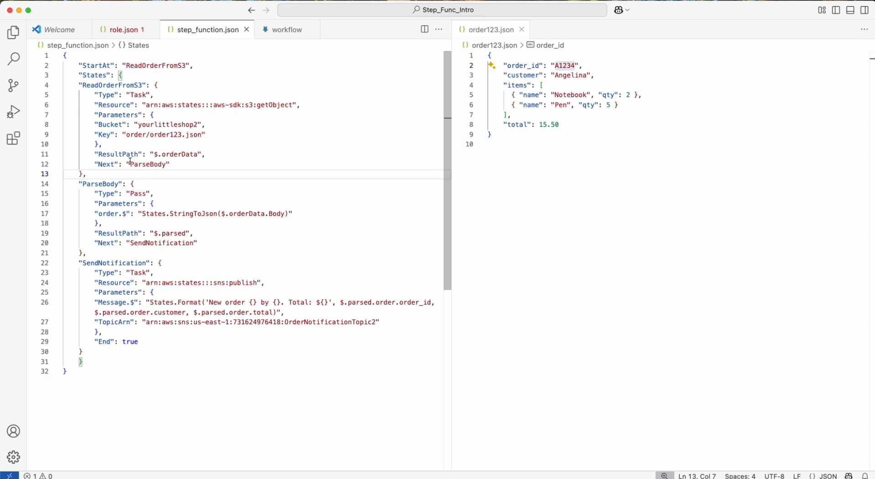
click(198, 302)
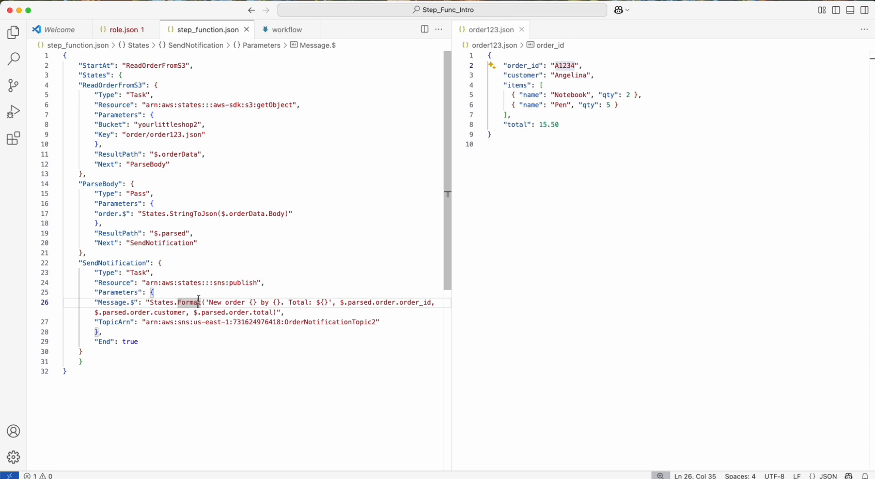
click(211, 297)
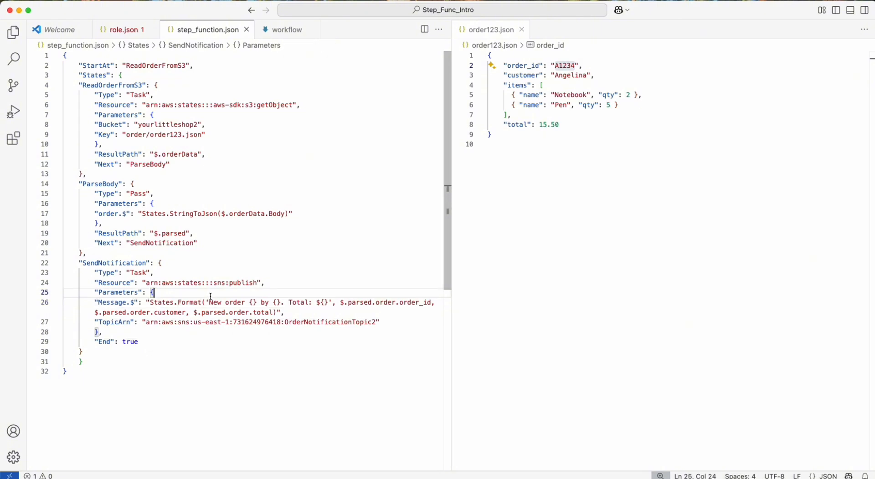
Copy the entire state machine definition from step_function.json and switch to the AWS console in the browser.
click(176, 362)
key(super+a)
key(super+c)
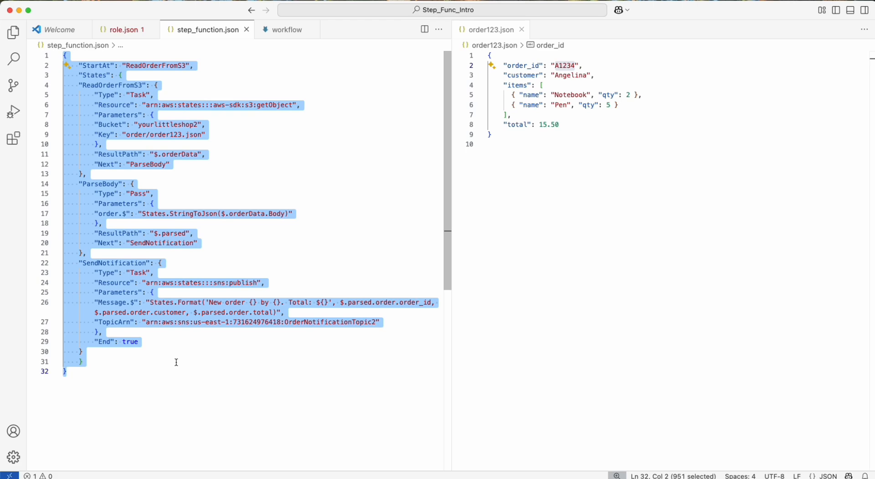
key(super+Tab)
Find the Step Functions service from the SNS topics page and open its list of state machines.
click(103, 8)
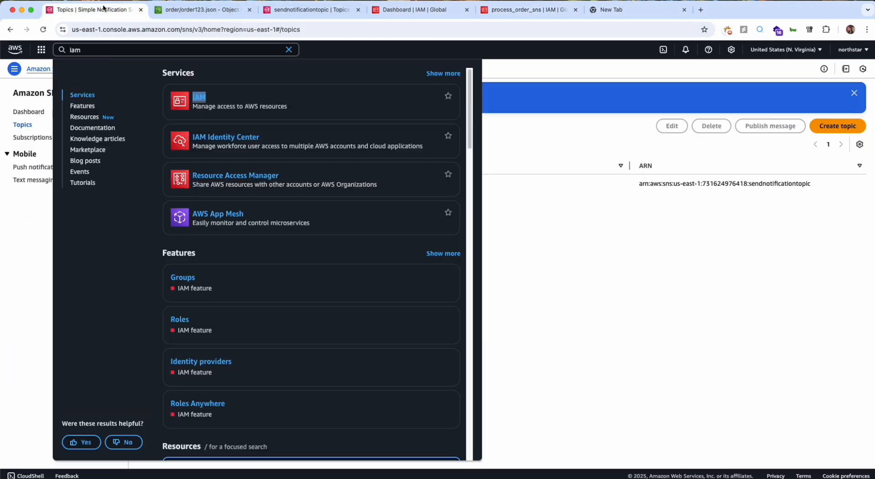
click(161, 48)
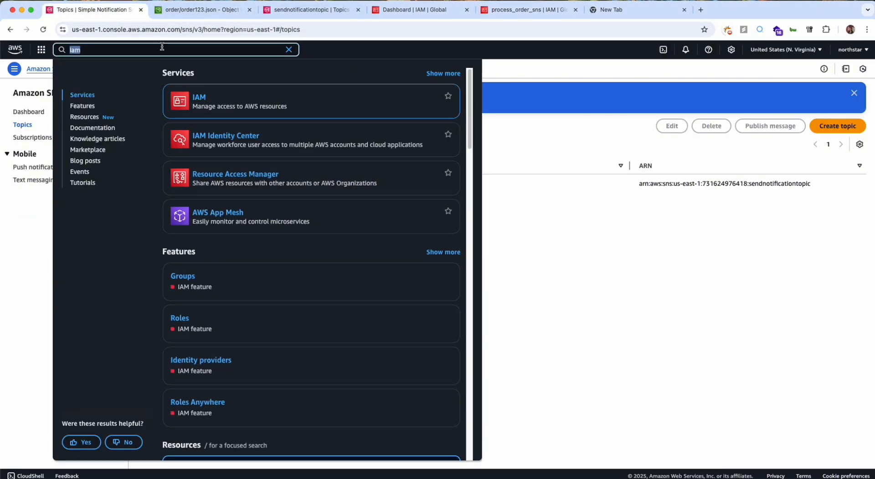
text(step)
click(201, 97)
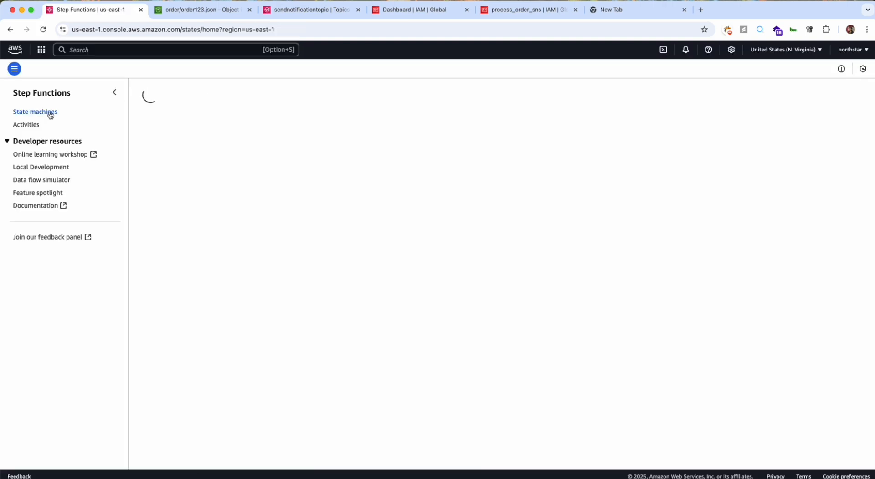
click(50, 115)
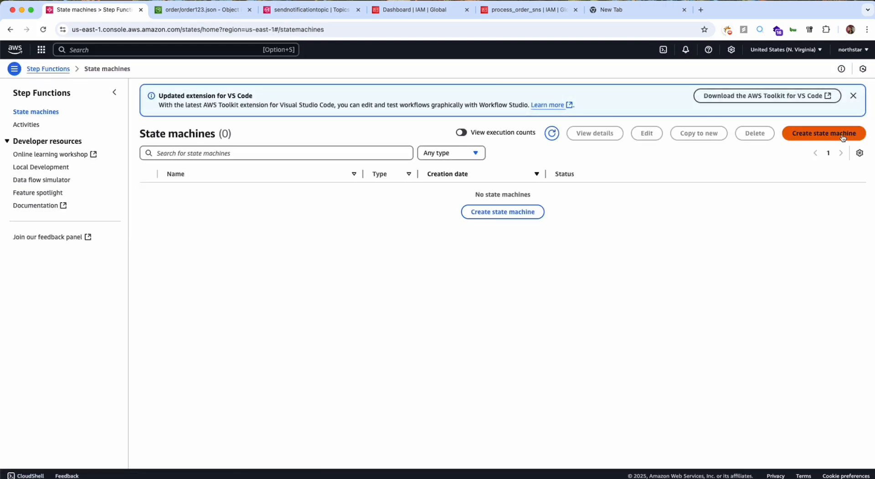
Start a blank state machine named process_orders_from_s3 with the Express type.
click(842, 136)
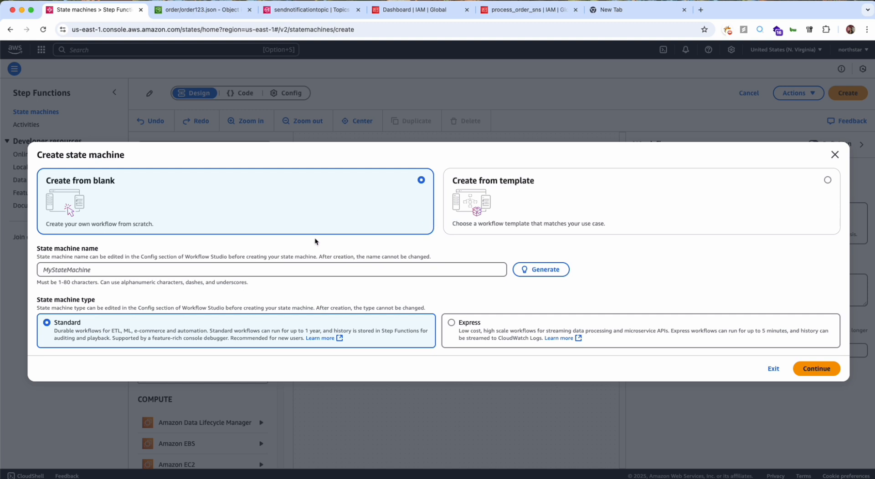
click(314, 272)
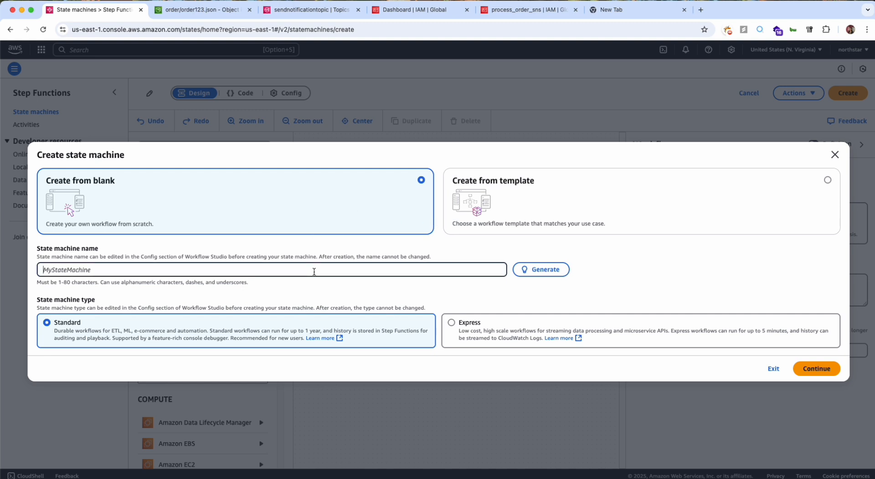
text(process_orders_from_s3)
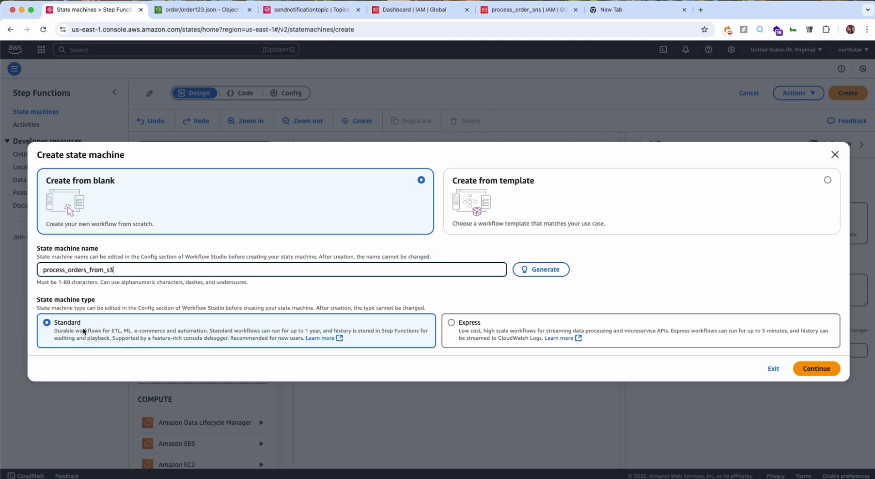
click(495, 339)
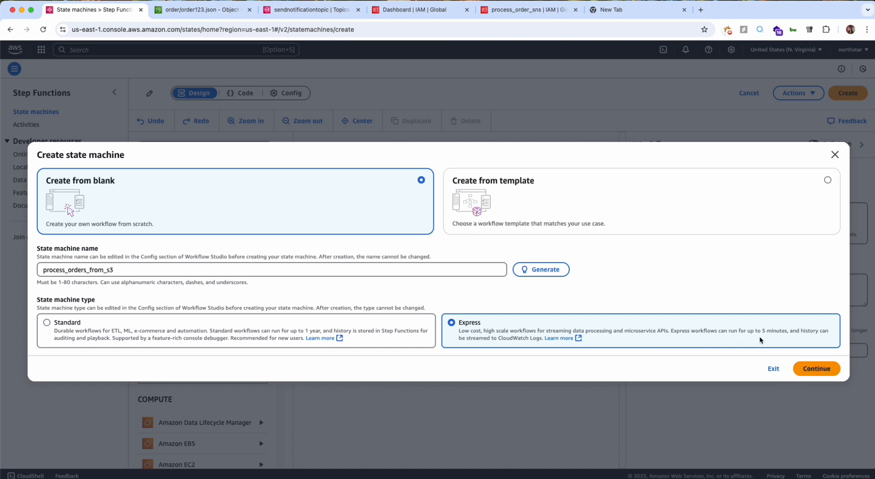
click(815, 369)
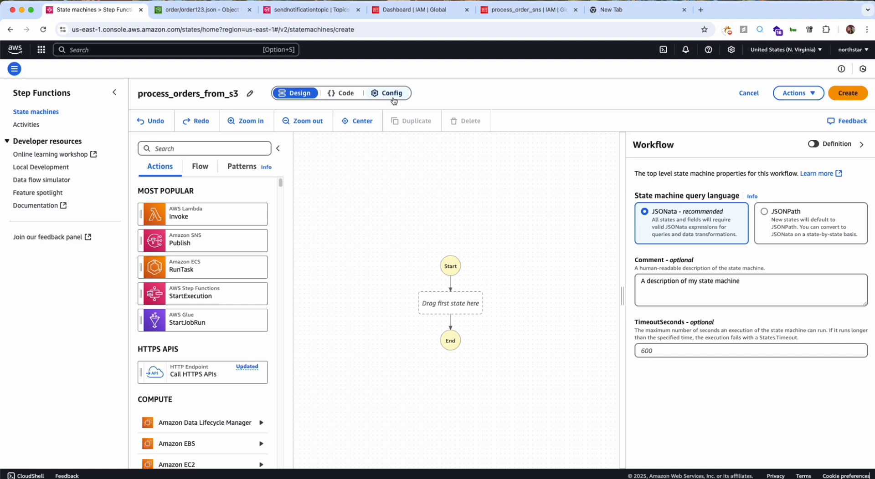
Add a Lambda Invoke action as the workflow's first state and look through its configuration, arguments and variables.
click(115, 92)
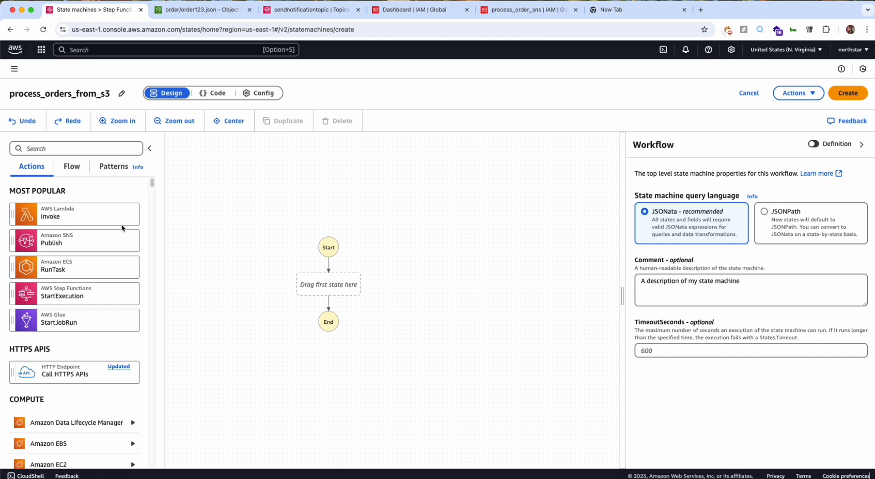
drag(45, 216, 313, 284)
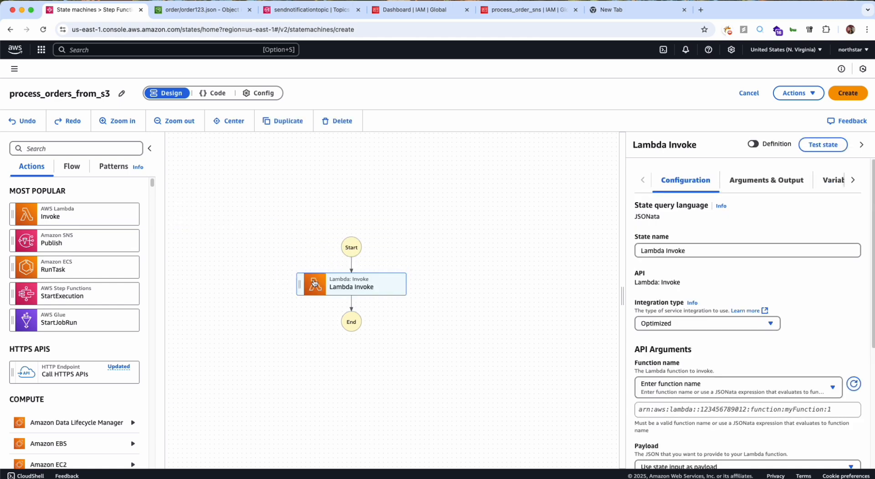
scroll(725, 253, down, 2)
scroll(733, 232, up, 2)
click(763, 183)
click(830, 190)
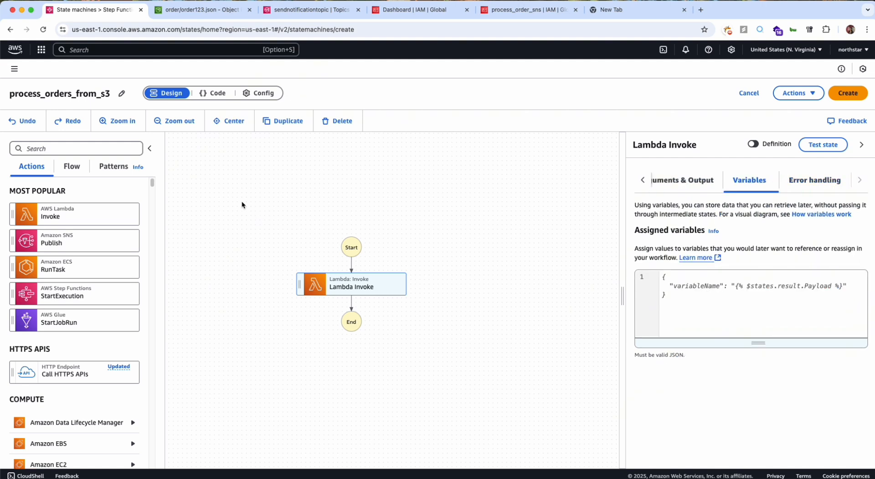
Replace the workflow's generated code with the copied definition containing ReadOrderFromS3, ParseBody and SendNotification.
click(214, 94)
click(200, 243)
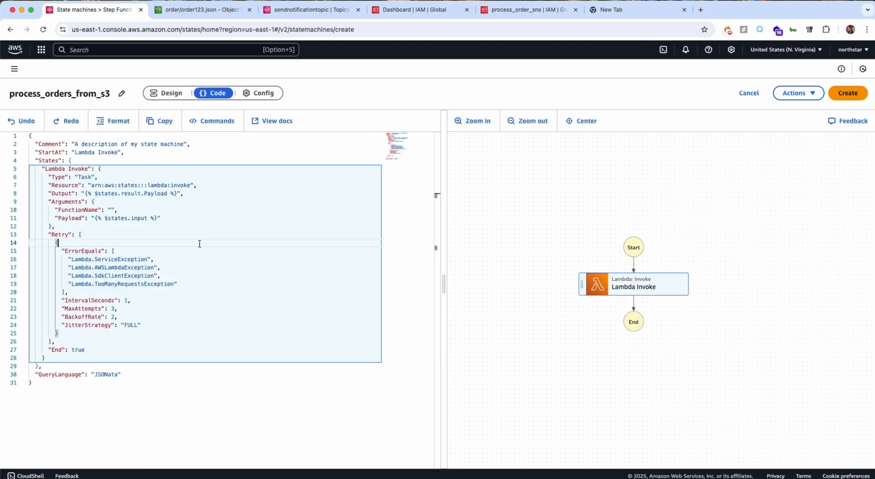
key(super+v)
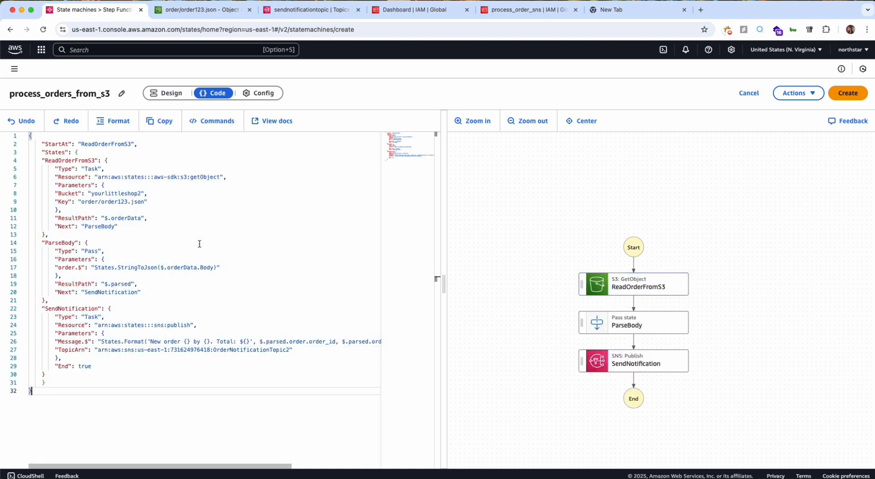
drag(623, 246, 623, 198)
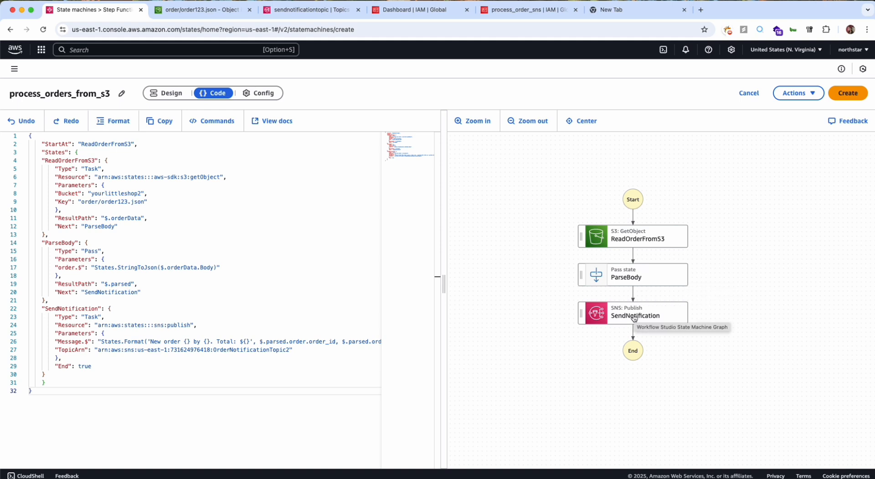
click(198, 302)
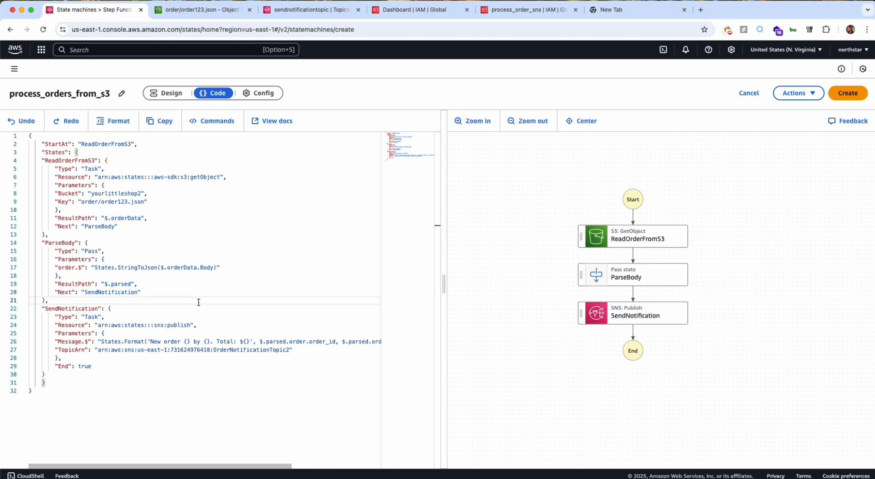
Set ReadOrderFromS3's Bucket to yourlittleshop, copied from the ARN of the order123.json object in S3.
double_click(116, 193)
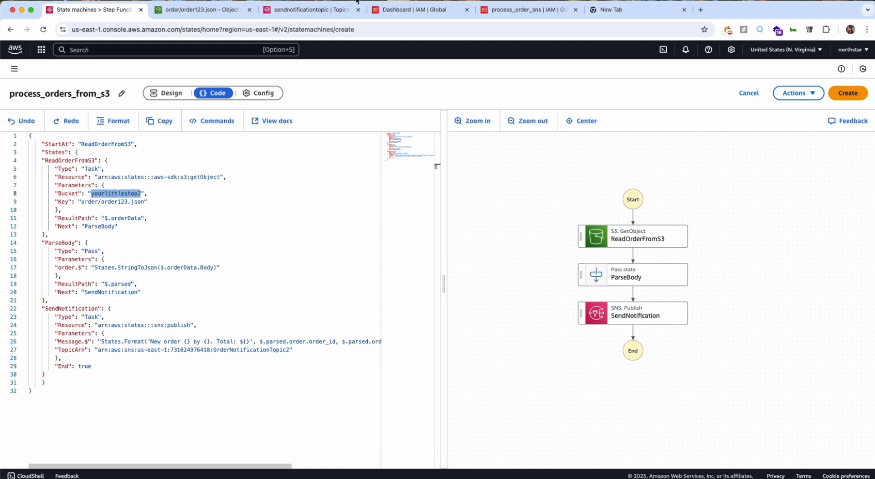
click(216, 10)
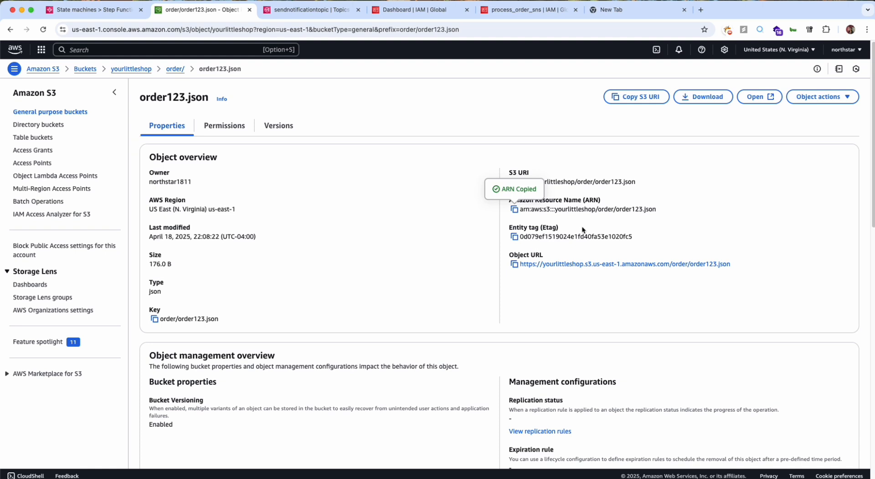
double_click(575, 210)
key(super+c)
click(93, 9)
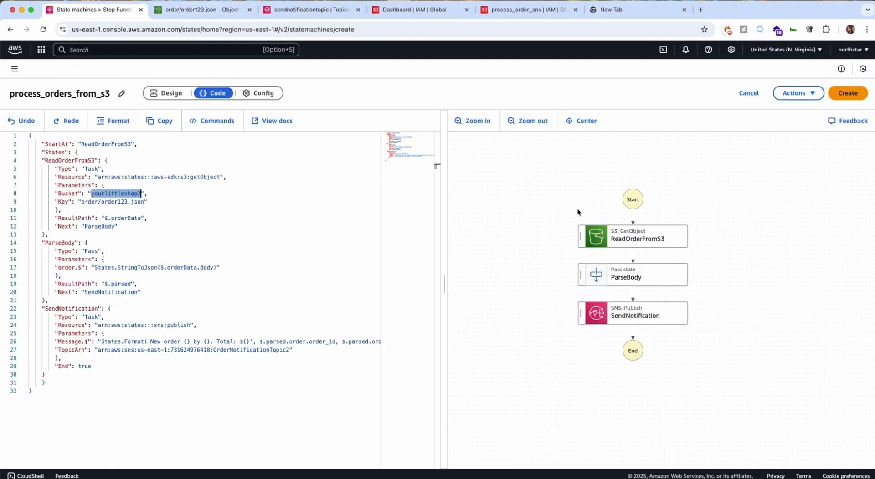
key(super+v)
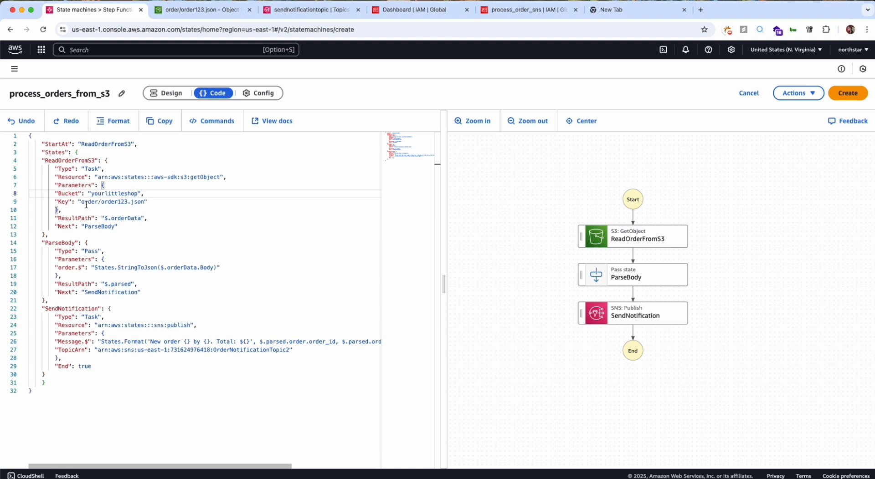
Compare ReadOrderFromS3's Key with the folder and file name in the S3 object's ARN.
key(ctrl+Tab)
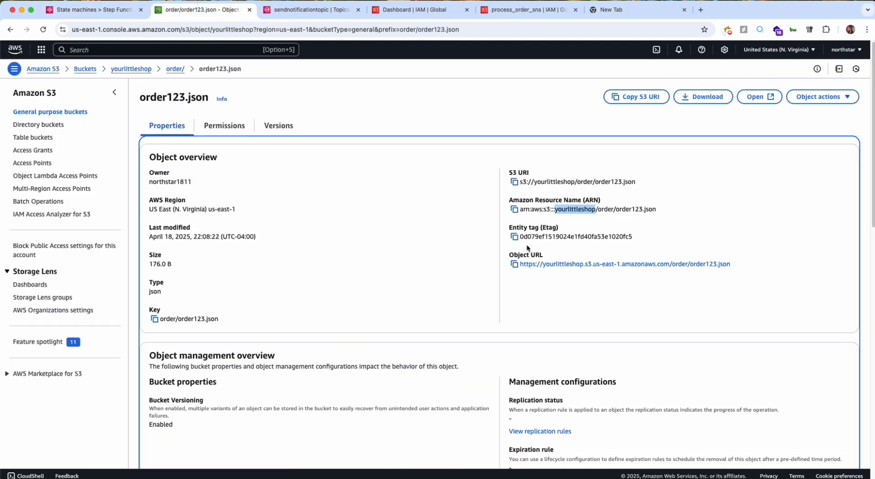
double_click(604, 209)
double_click(627, 210)
key(ctrl+shift+Tab)
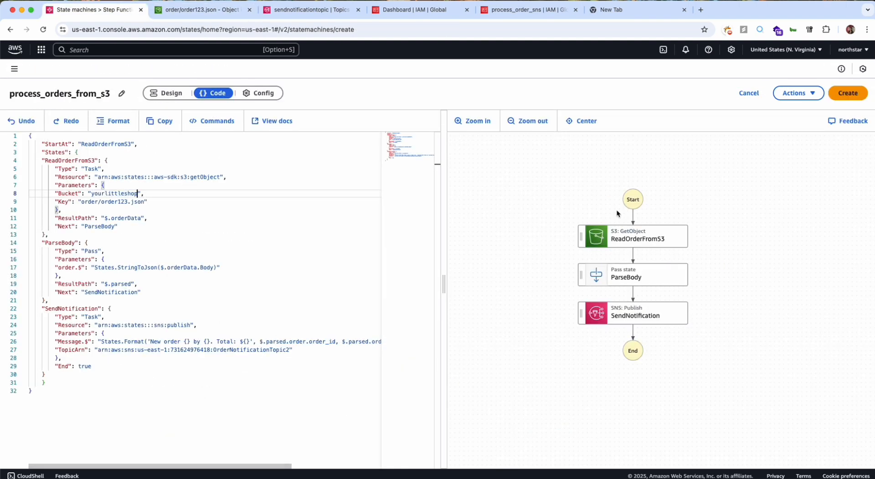
double_click(109, 203)
Locate the TopicArn in the SendNotification state and copy the ARN of sendnotificationtopic from Amazon SNS.
scroll(109, 206, down, 1)
scroll(108, 205, down, 3)
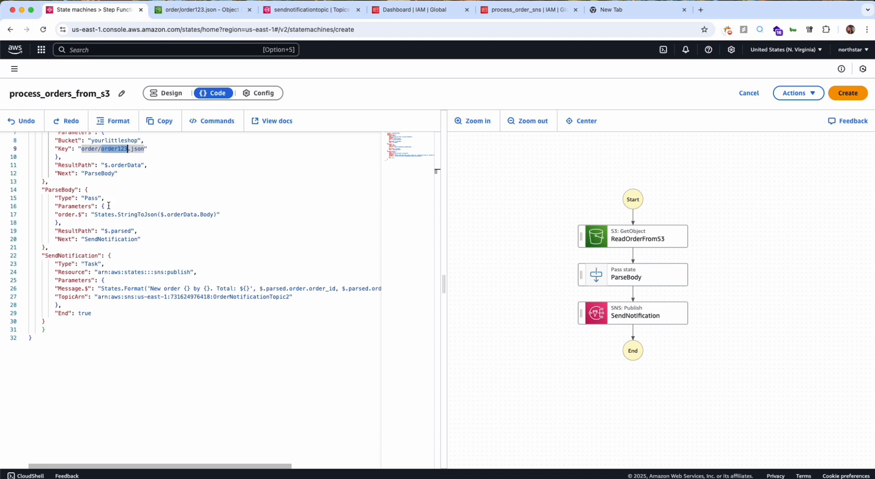
double_click(154, 264)
double_click(67, 265)
click(174, 264)
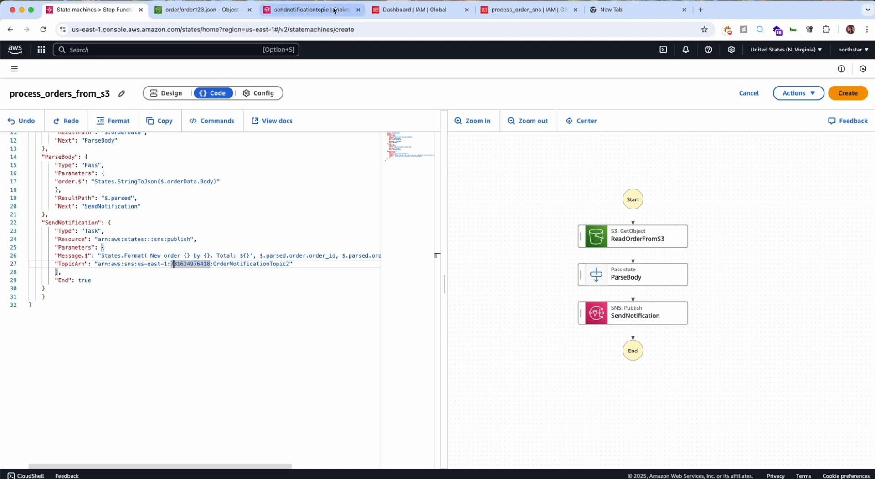
click(306, 9)
click(256, 258)
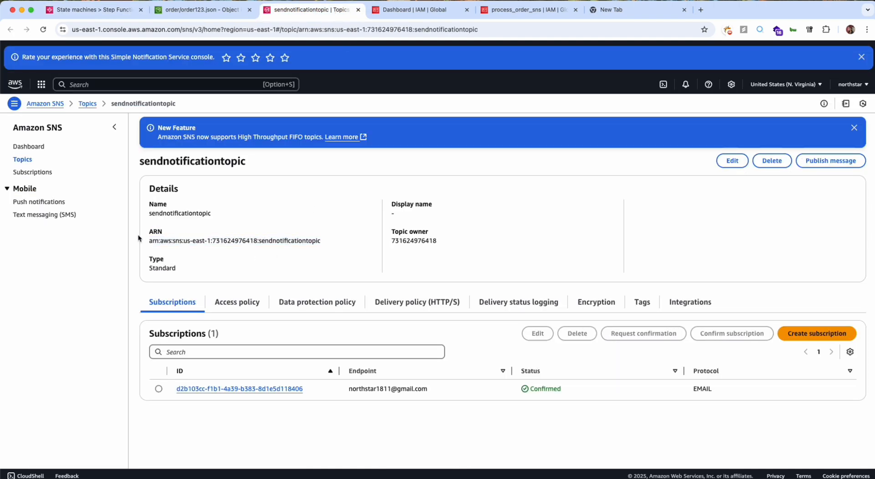
drag(148, 240, 329, 240)
key(super+c)
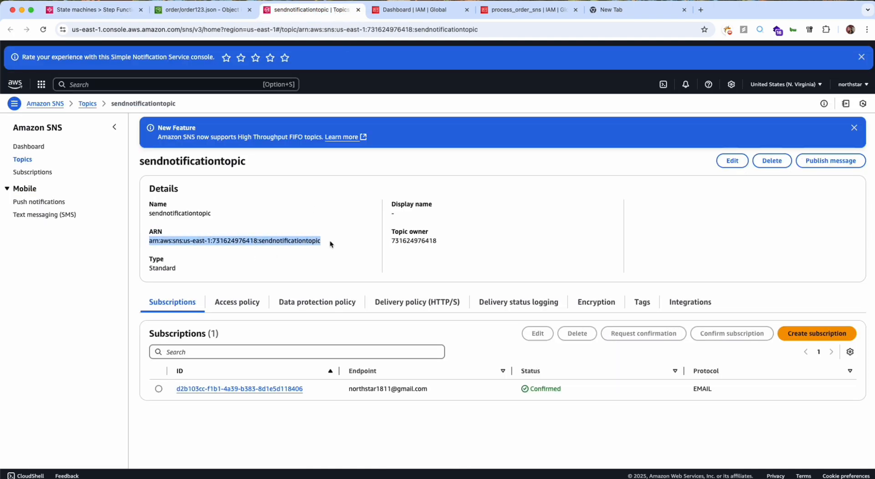
click(200, 243)
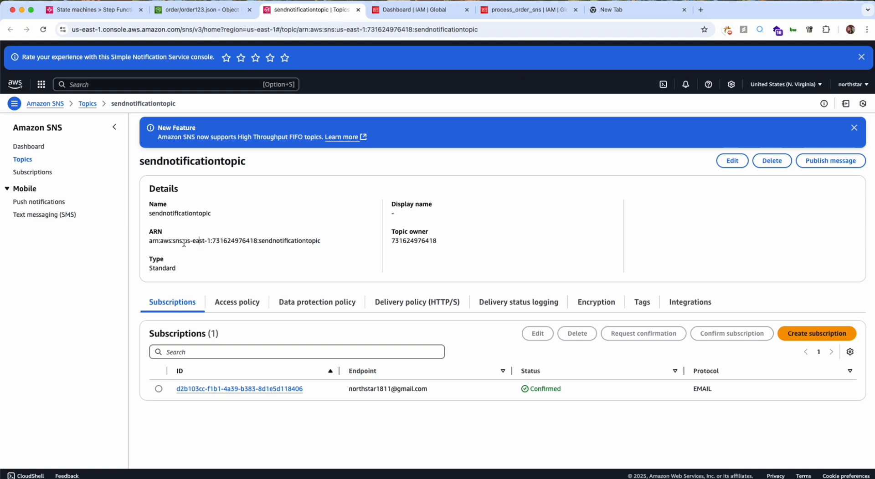
drag(183, 242, 206, 241)
Replace SendNotification's TopicArn in the state machine code with the copied sendnotificationtopic ARN.
click(210, 11)
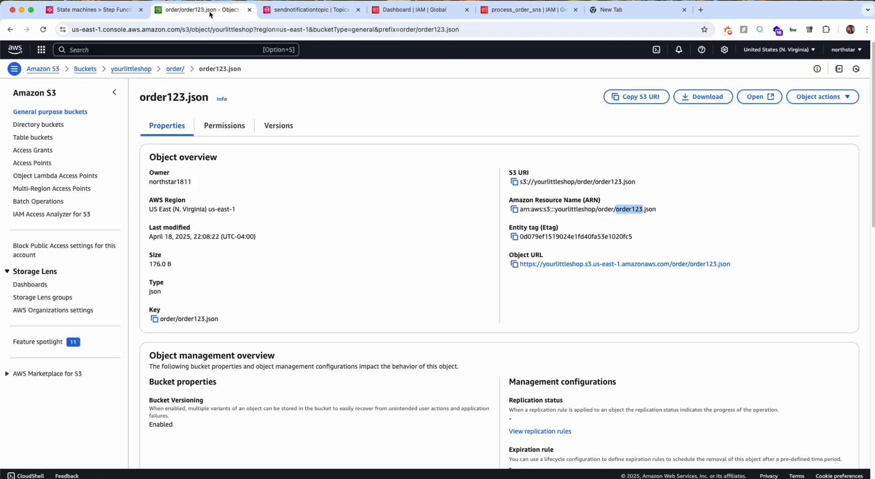
click(123, 11)
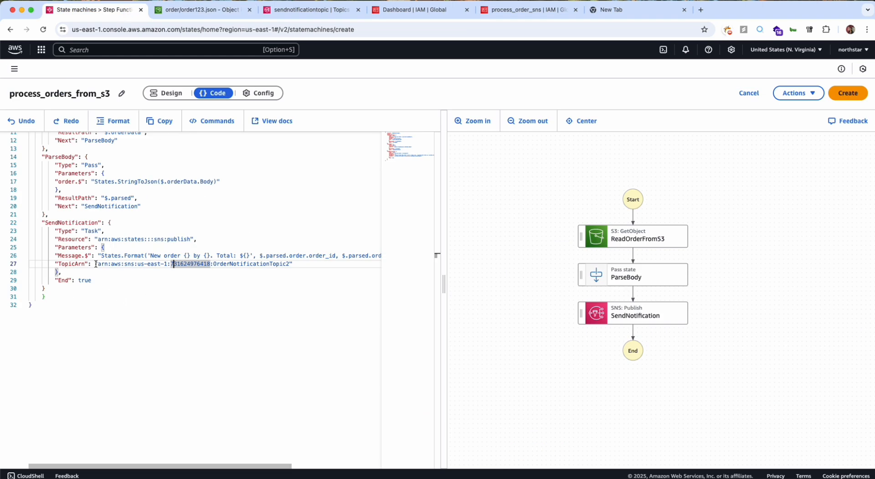
drag(98, 265, 289, 265)
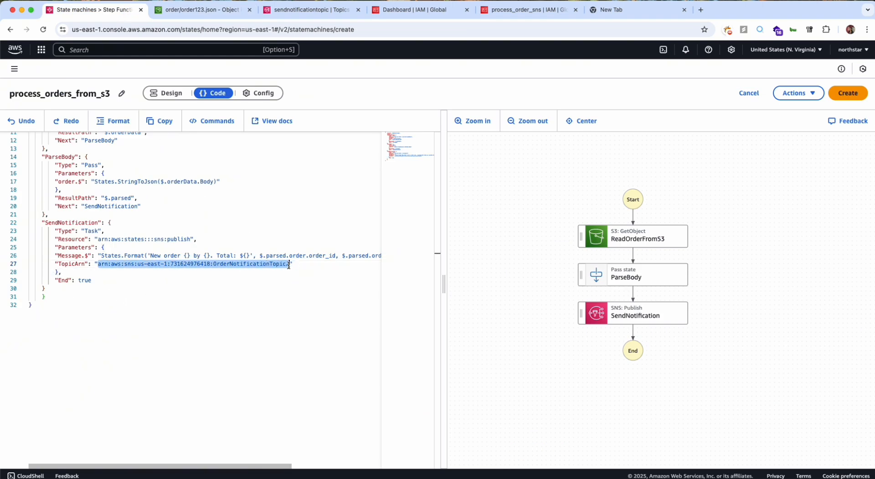
key(super+v)
click(280, 272)
scroll(280, 273, up, 3)
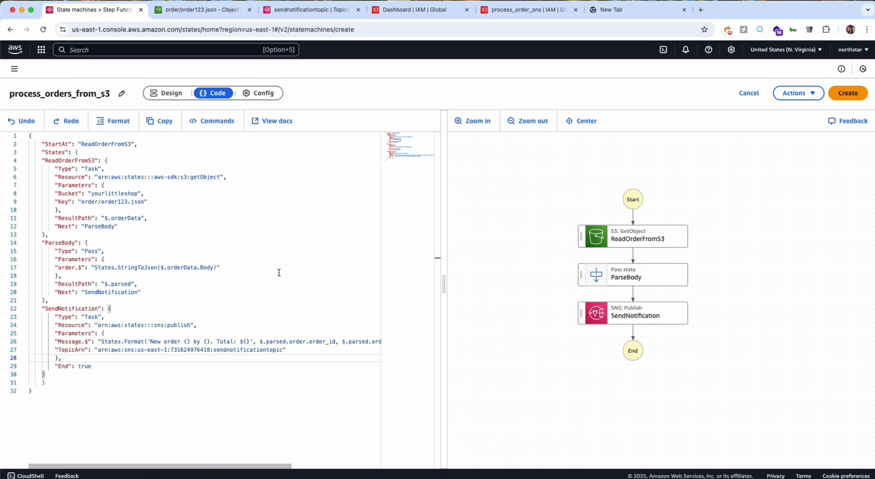
Assign the existing role process_order_sns as the execution role and try to create the state machine.
click(273, 103)
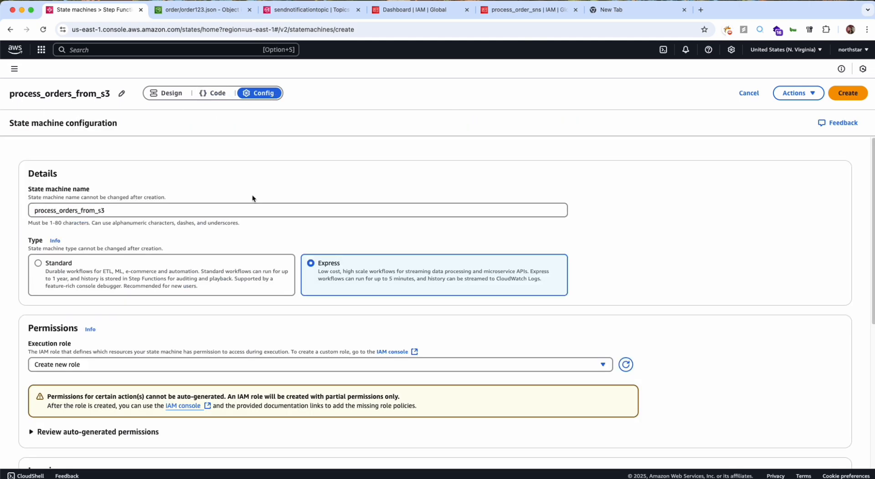
scroll(185, 350, down, 1)
scroll(114, 206, down, 1)
scroll(140, 219, down, 5)
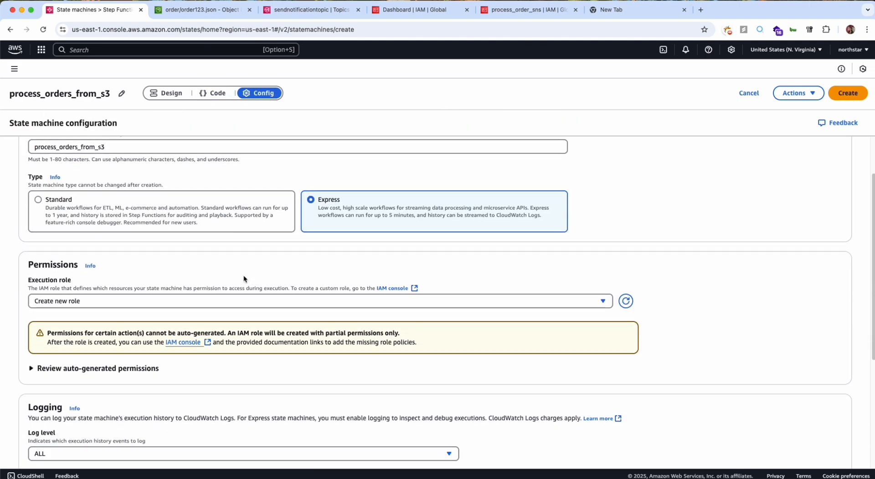
click(359, 239)
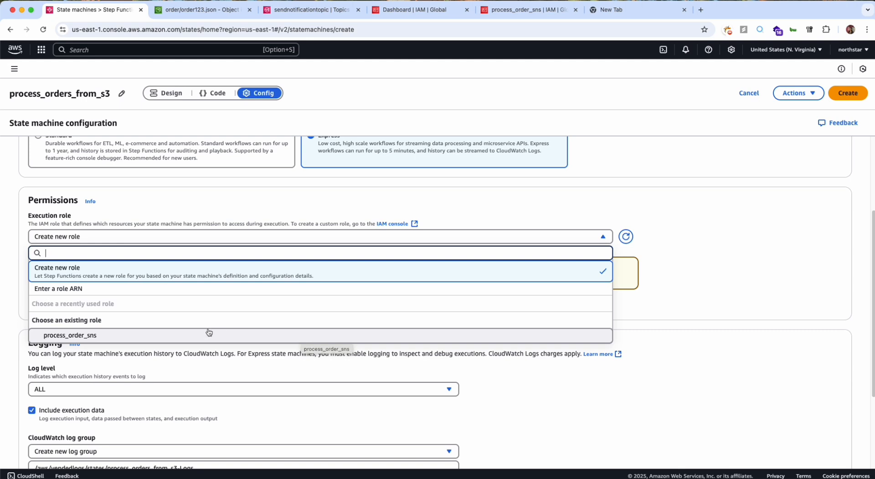
click(167, 336)
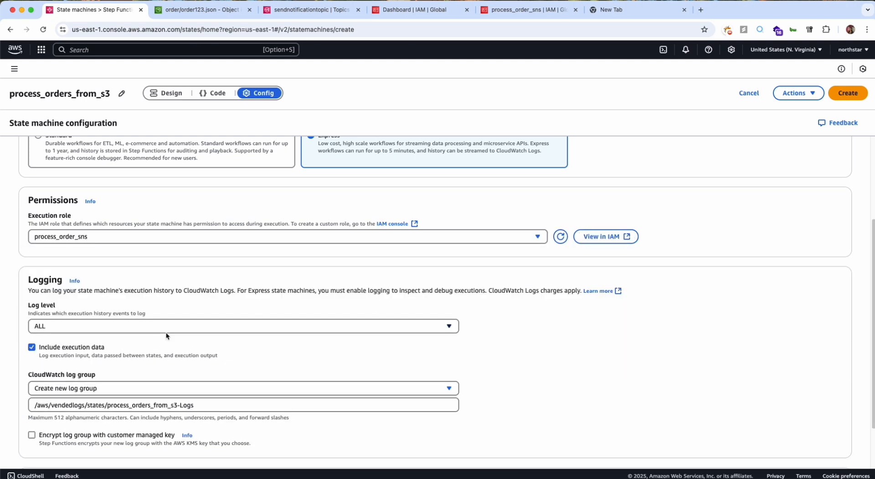
scroll(166, 337, down, 2)
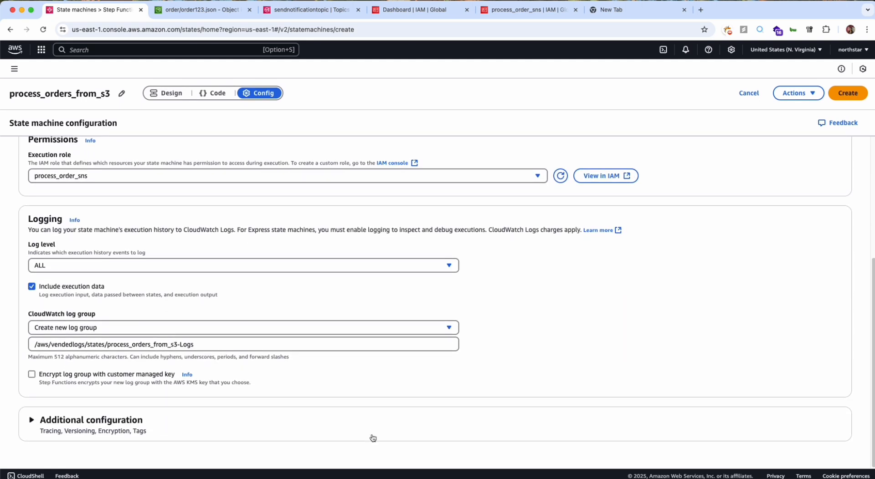
click(848, 93)
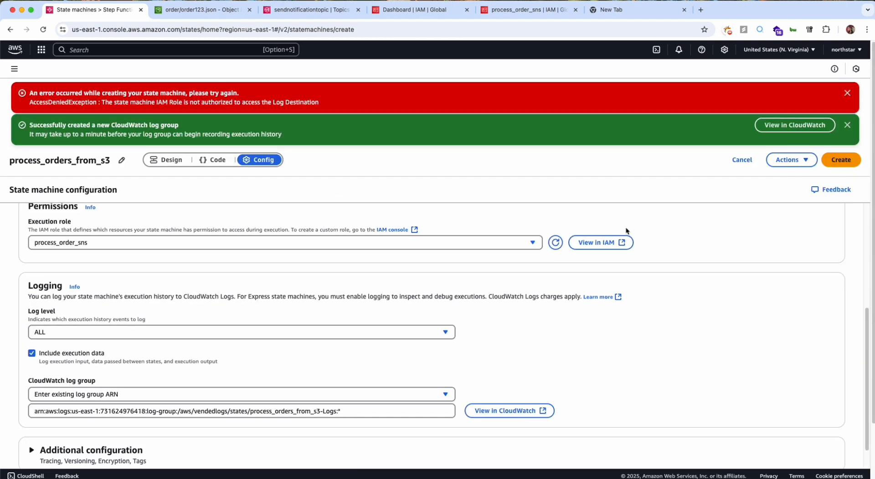
Examine the creation error and check it against the CloudWatch log group and execution role settings.
triple_click(152, 104)
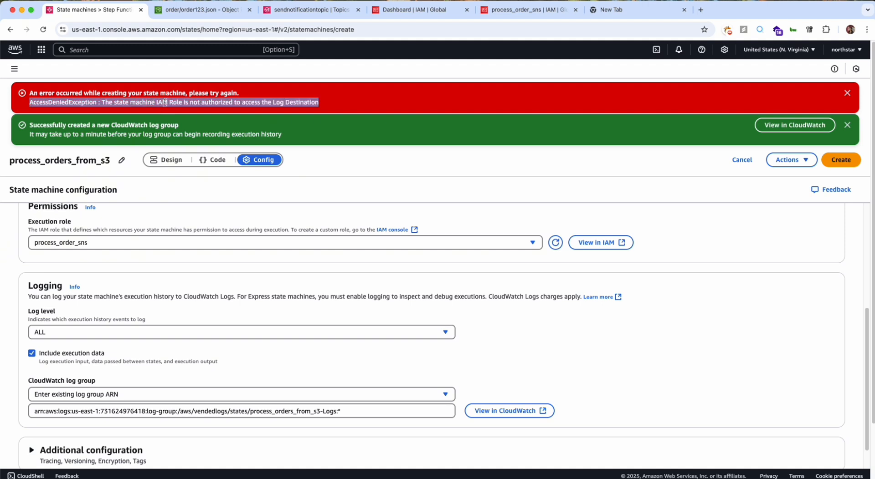
triple_click(180, 101)
click(271, 99)
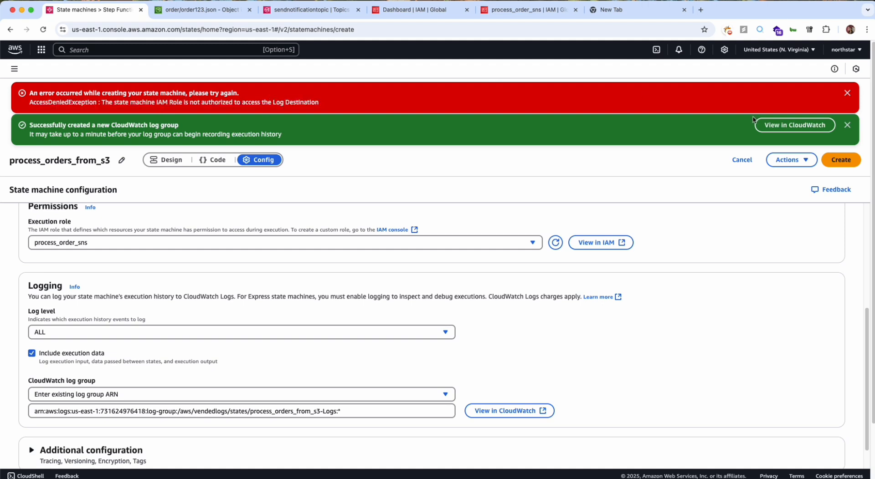
scroll(445, 167, down, 1)
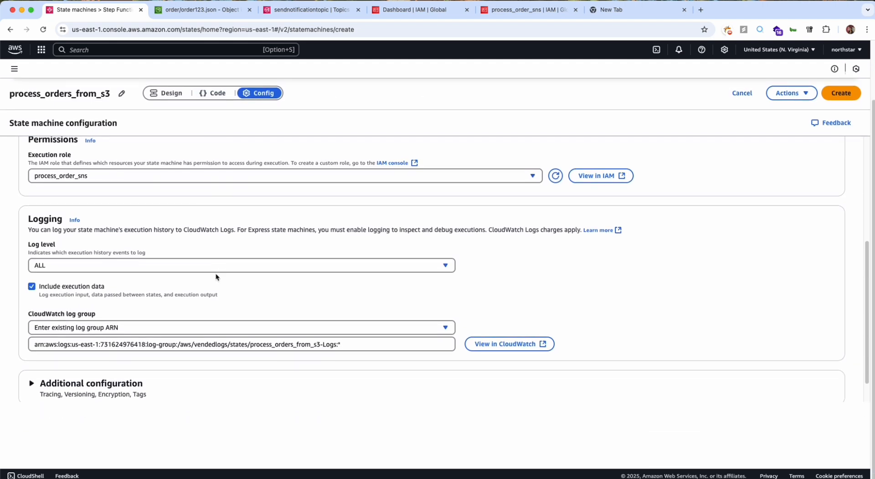
click(254, 345)
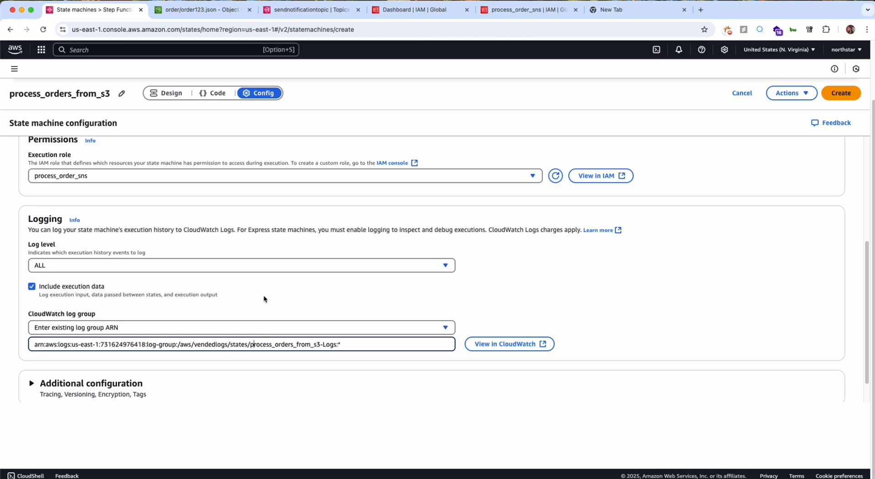
scroll(269, 279, up, 4)
scroll(242, 316, down, 1)
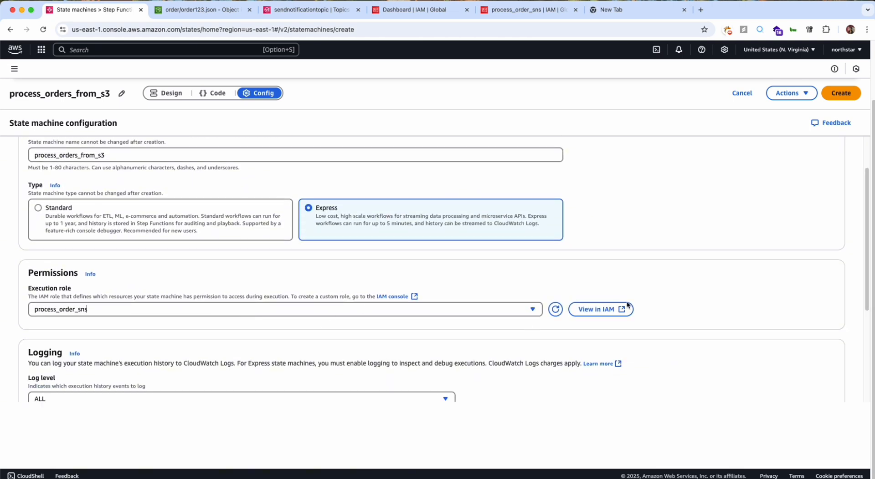
Open the process_order_sns role in IAM in a separate browser tab and examine its trust policy.
right_click(603, 306)
click(625, 312)
scroll(568, 181, up, 1)
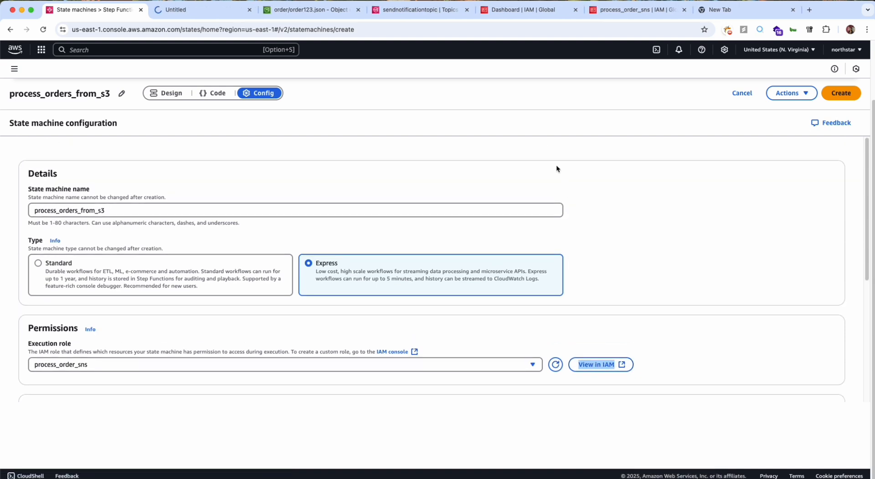
click(211, 13)
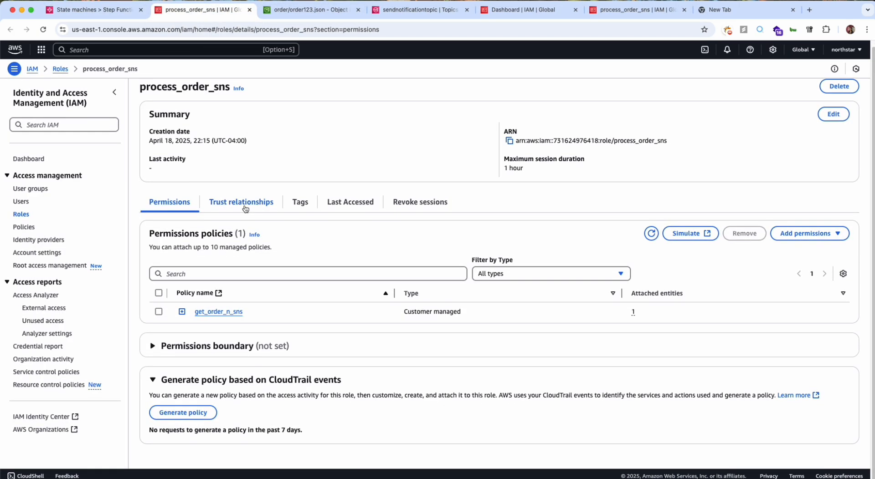
click(246, 207)
triple_click(310, 319)
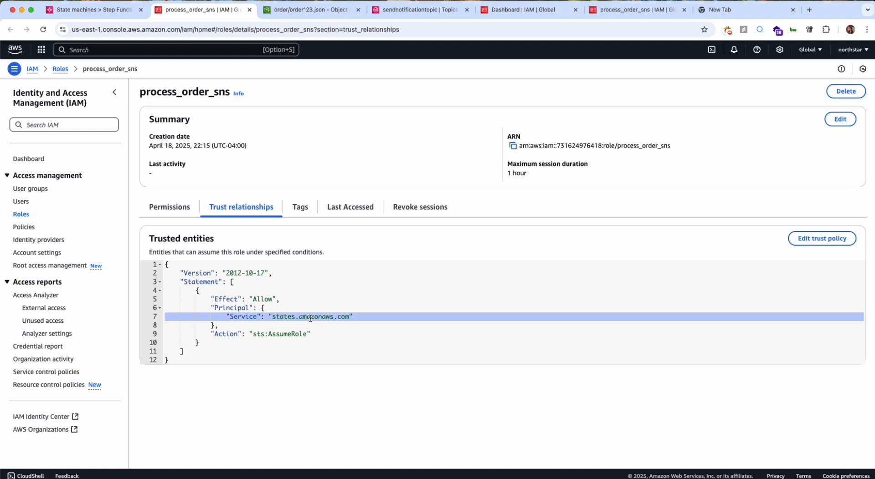
key(ctrl+a)
Exclude execution data from the state machine's logging and try to create it again.
click(111, 15)
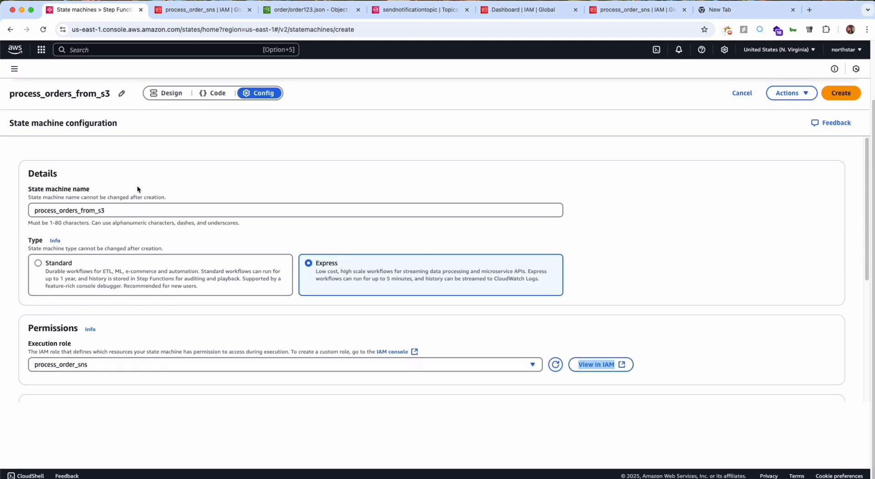
scroll(147, 233, down, 5)
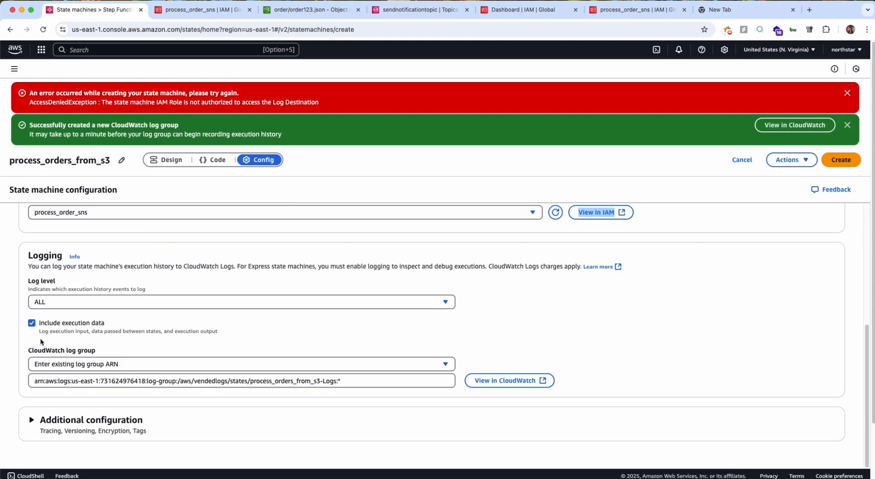
click(32, 325)
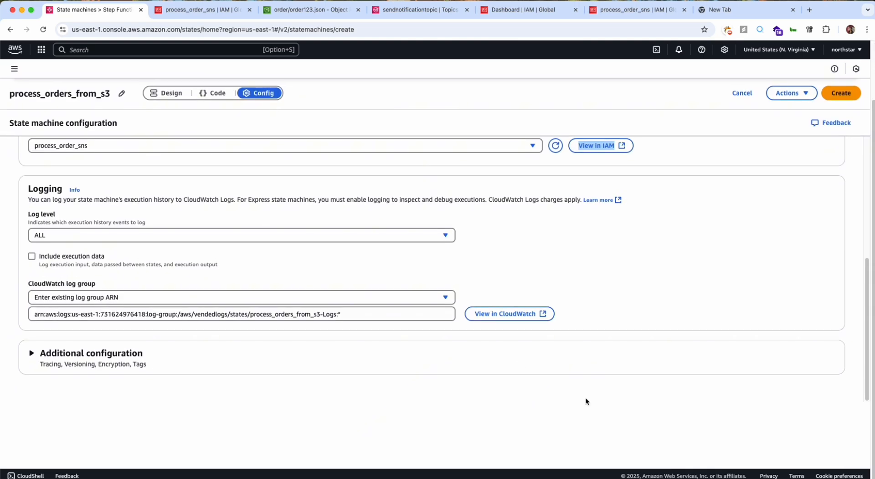
scroll(585, 402, up, 5)
click(850, 97)
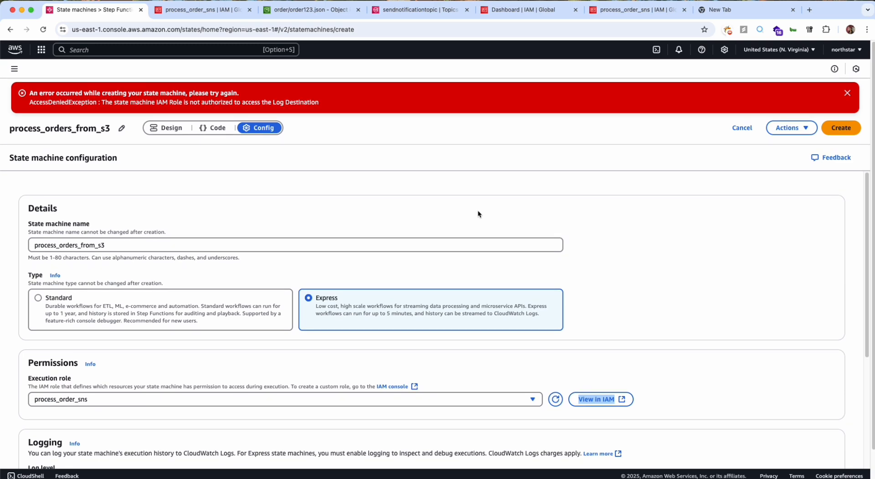
Check the CloudWatch log group ARN and turn the inclusion of execution data back on.
scroll(170, 378, down, 3)
scroll(170, 378, down, 2)
click(214, 350)
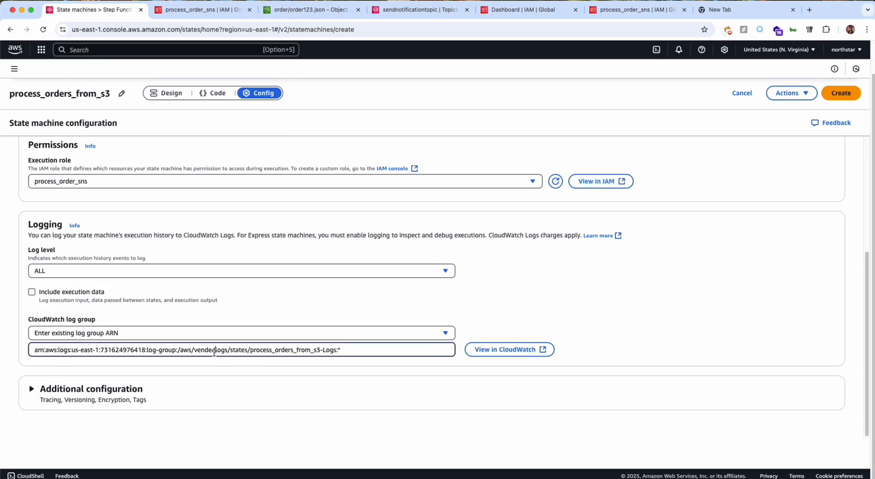
triple_click(214, 350)
click(108, 300)
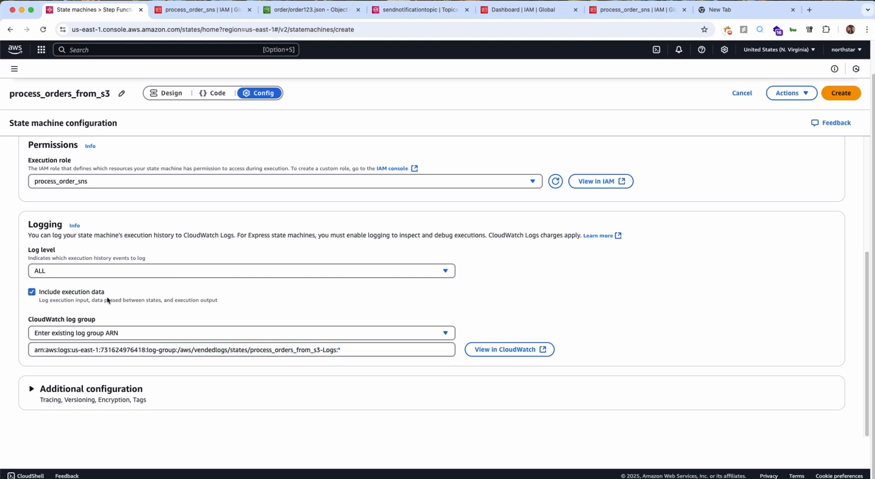
click(108, 300)
Copy the full text of the state machine creation error.
scroll(108, 301, up, 4)
scroll(155, 101, up, 2)
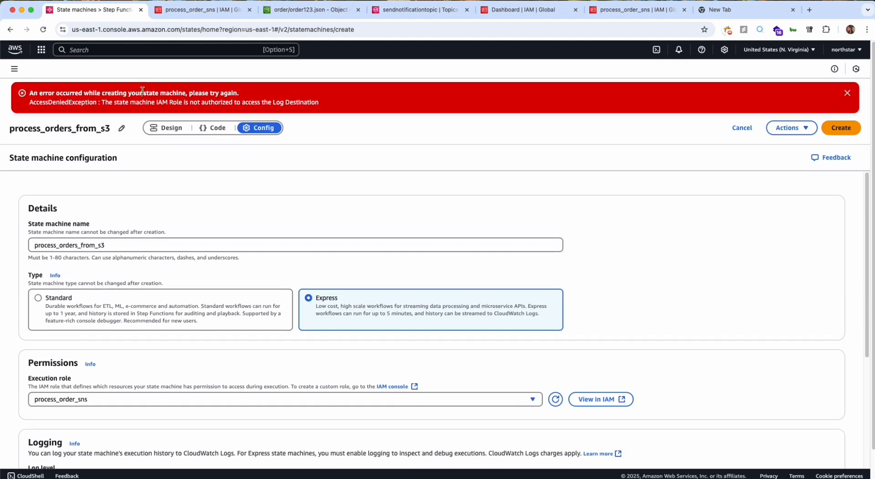
triple_click(143, 91)
shift+click(325, 104)
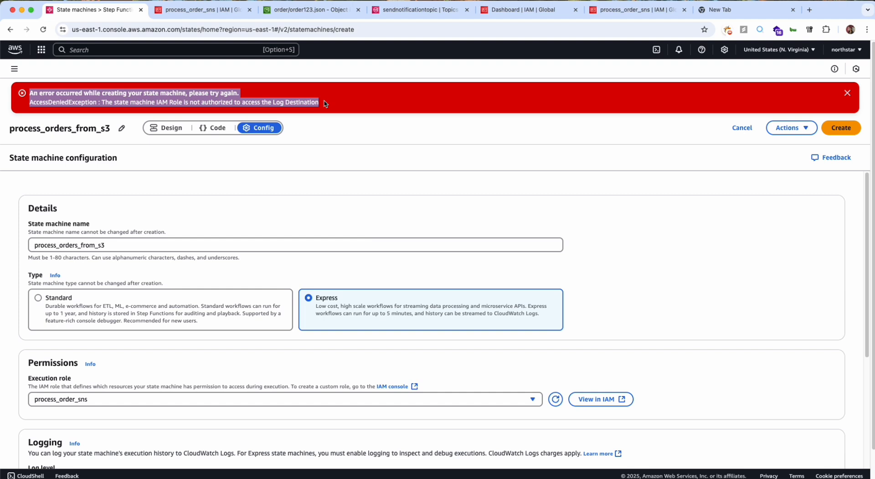
key(super+c)
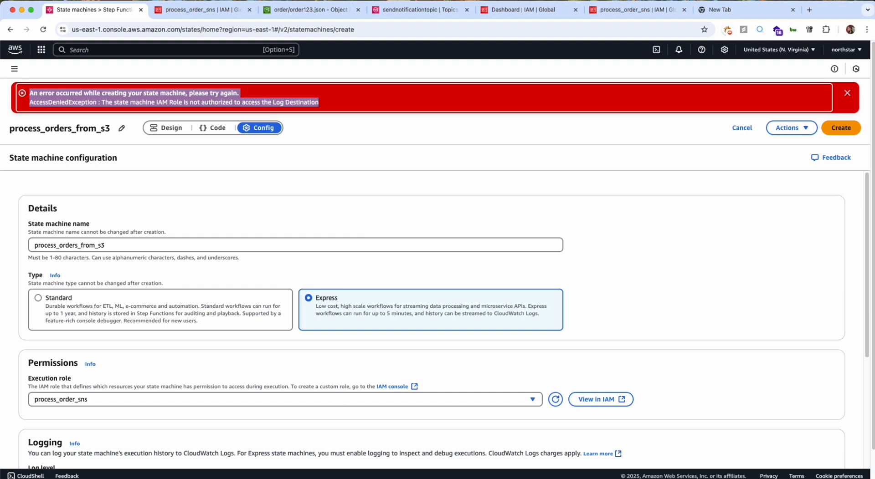
key(super+Tab)
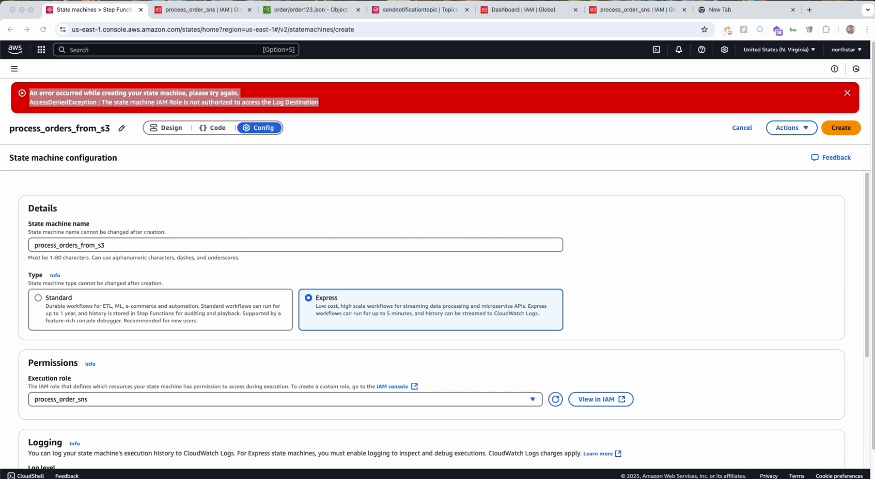
Show the permissions policies attached to the process_order_sns role in IAM.
click(179, 18)
click(239, 93)
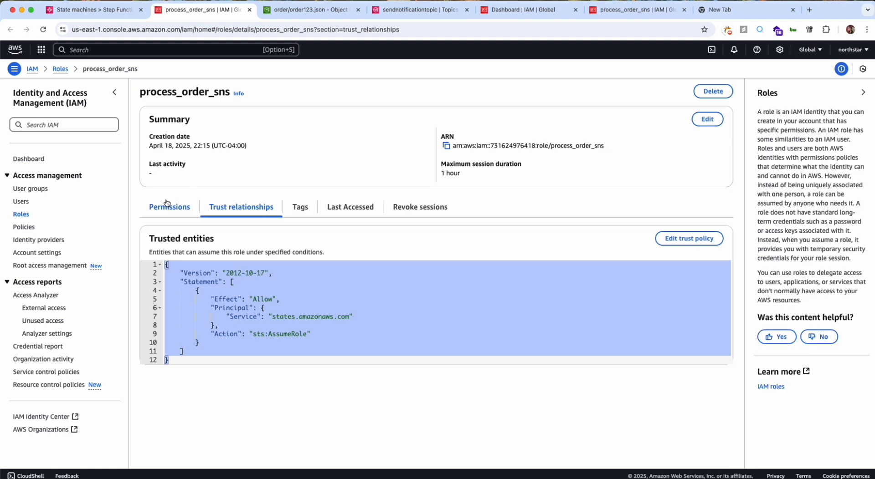
click(169, 207)
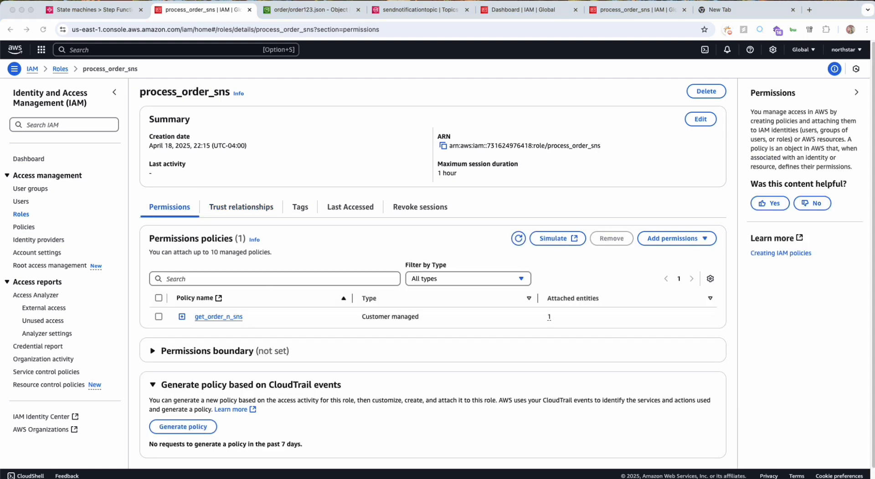
Show the JSON of the get_order_n_sns policy attached to the role and open the policy for editing.
click(250, 263)
scroll(250, 264, down, 1)
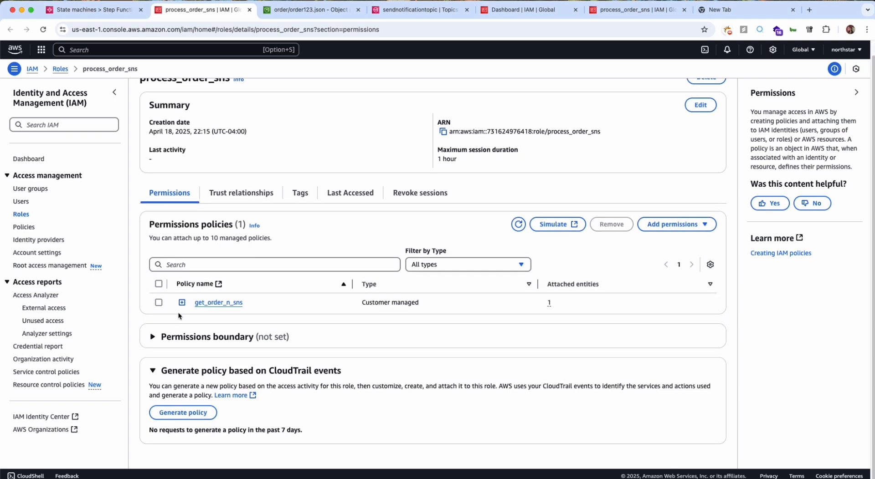
click(182, 303)
scroll(182, 309, down, 2)
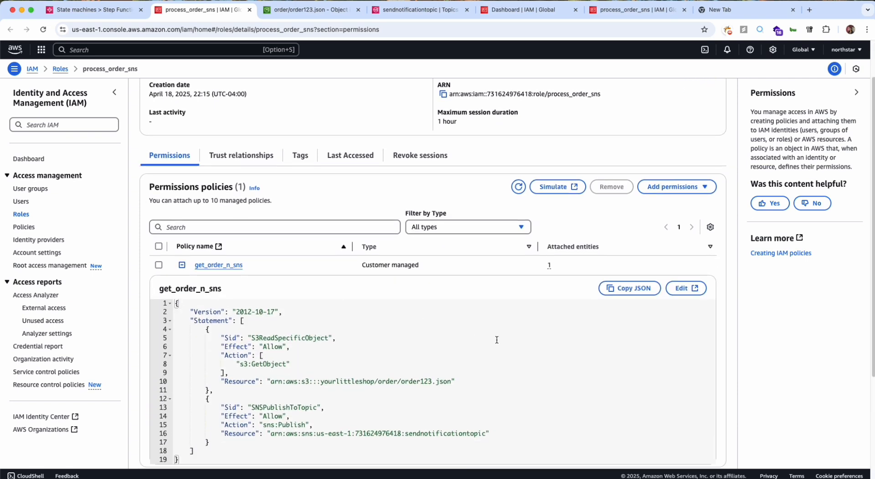
scroll(497, 340, down, 2)
click(686, 235)
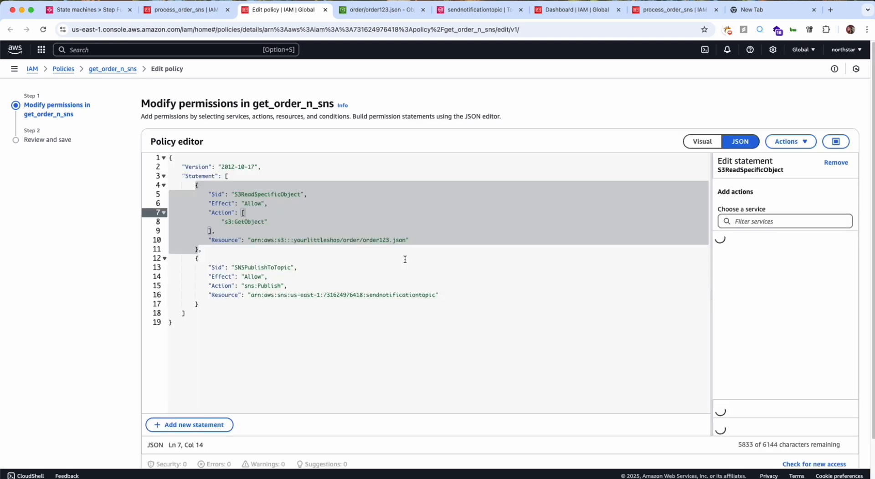
Paste a statement after SNSPublishToTopic that allows the CloudWatch log delivery, resource policy and DescribeLogGroups actions on all resources.
scroll(405, 260, down, 1)
click(268, 275)
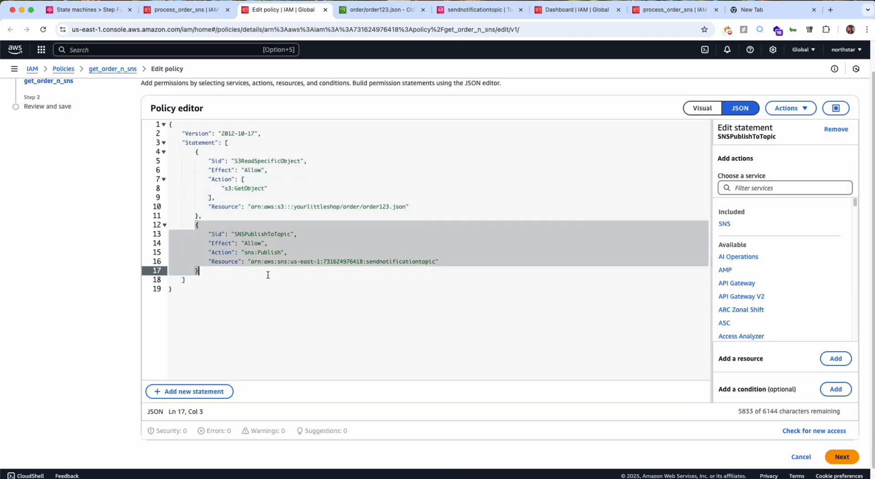
text(,)
key(Return)
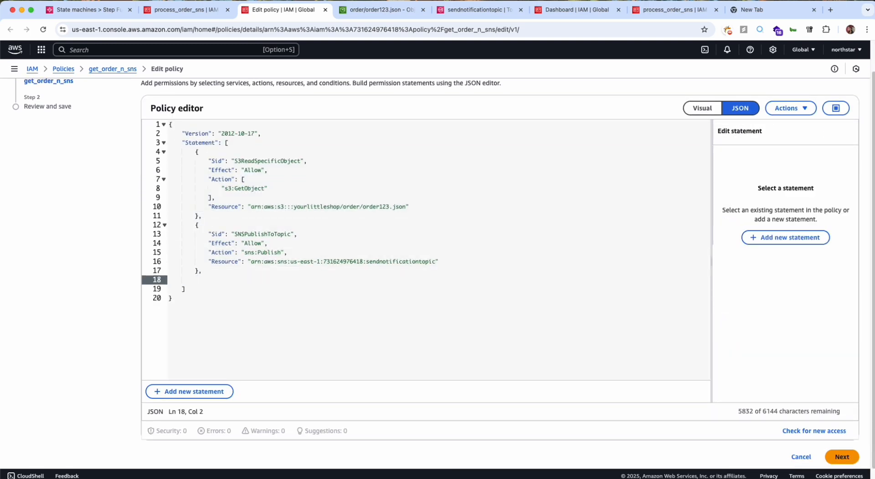
key(super+v)
Indent the lines of the pasted CloudWatch Logs statement to match the policy's JSON structure.
key(shift+Up)
key(shift+Up)
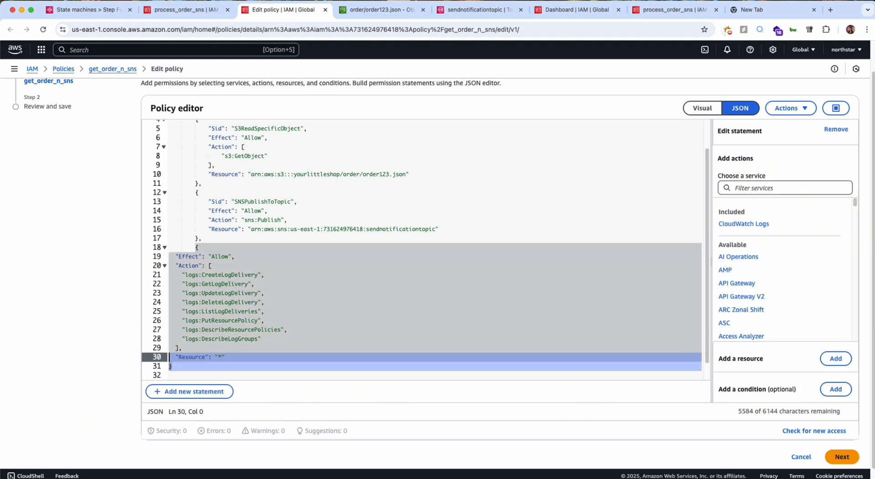
key(Tab)
key(Tab)
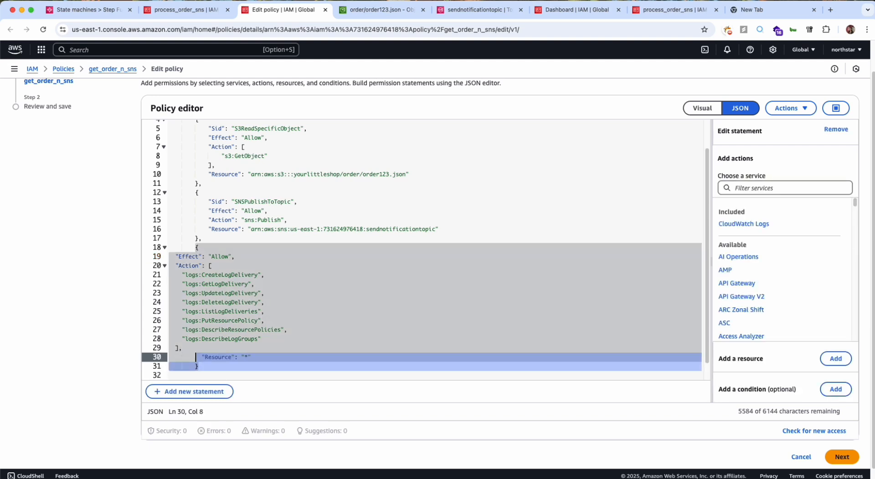
scroll(425, 253, down, 1)
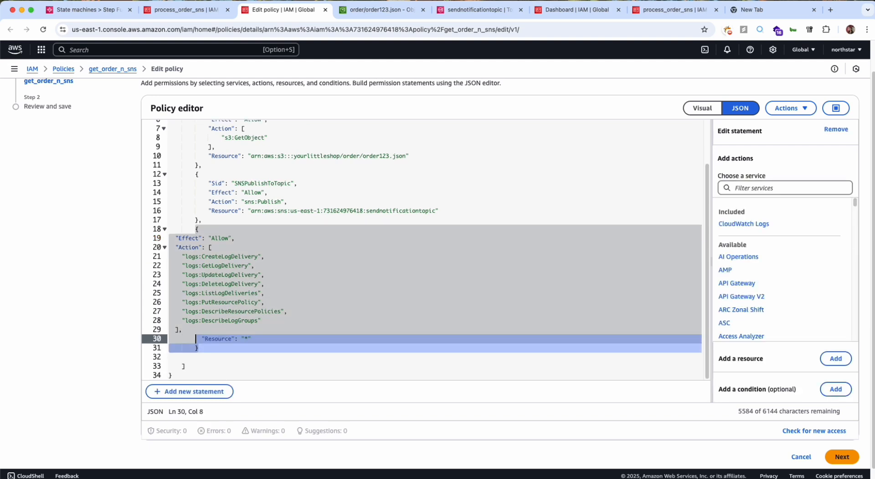
click(273, 327)
drag(182, 333, 176, 238)
key(Tab)
key(Tab)
key(Tab)
key(shift+Tab)
Check the CloudWatch Logs statement and save the get_order_n_sns policy, keeping the new version as the default.
click(218, 304)
double_click(217, 338)
scroll(218, 341, down, 1)
click(217, 341)
scroll(217, 341, up, 1)
double_click(217, 314)
click(217, 327)
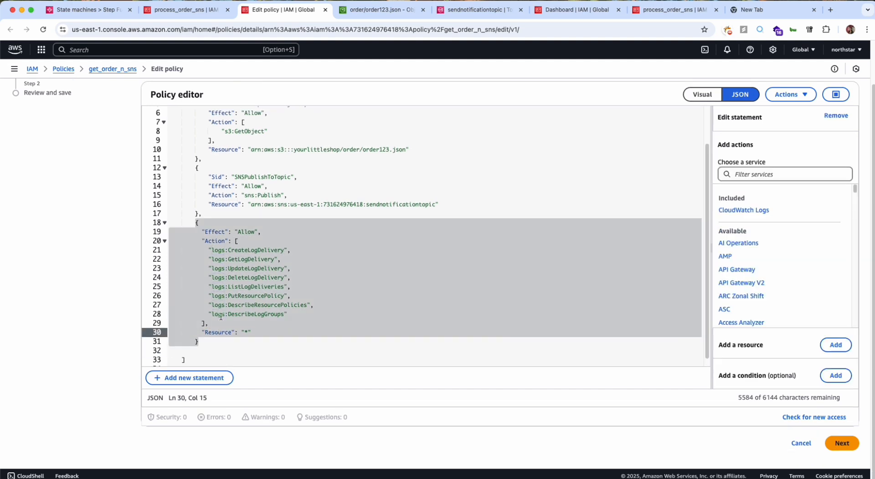
click(222, 315)
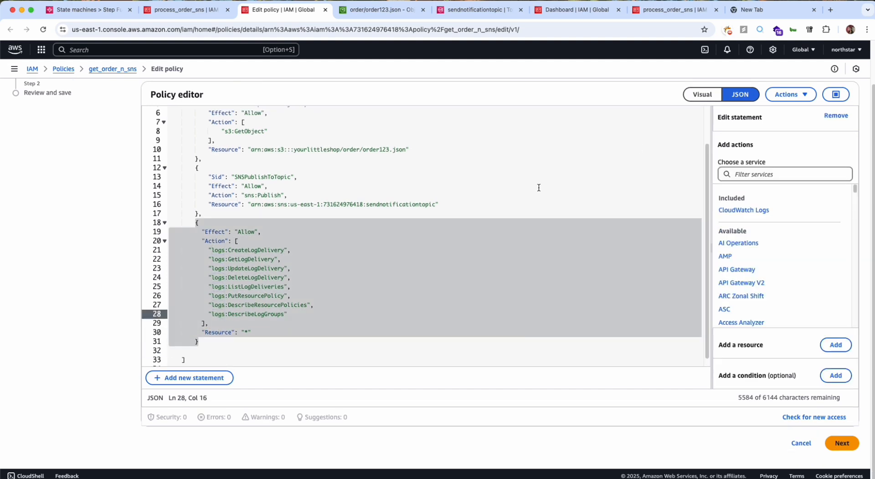
click(841, 444)
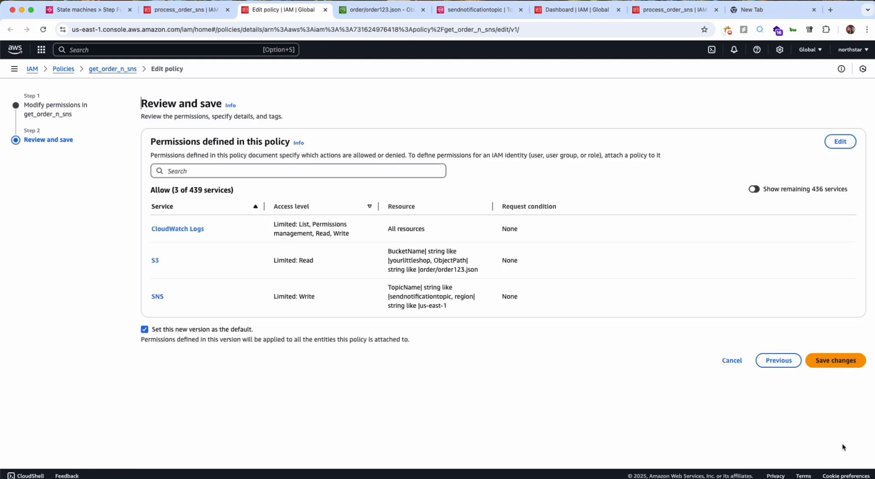
click(814, 356)
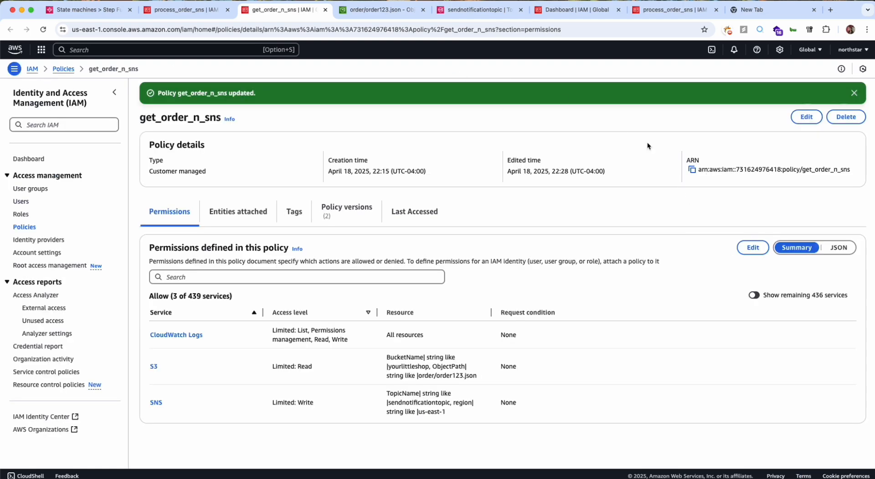
Return to the Step Functions configuration, check the execution role and logging settings, and create process_orders_from_s3 again.
click(219, 12)
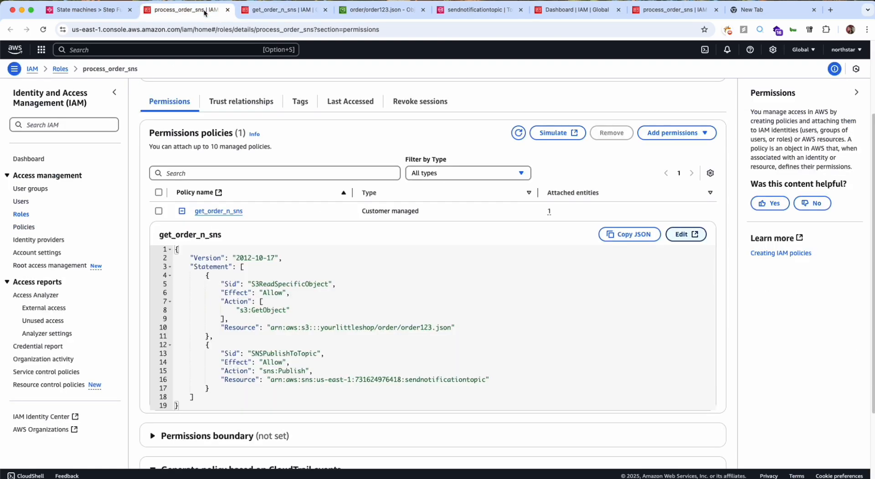
click(92, 15)
click(269, 190)
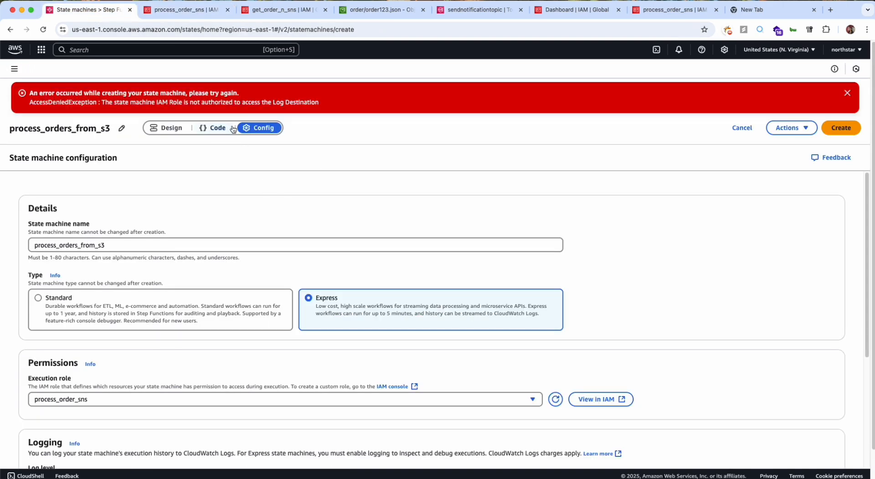
click(417, 399)
scroll(416, 399, down, 1)
click(415, 364)
scroll(415, 364, down, 5)
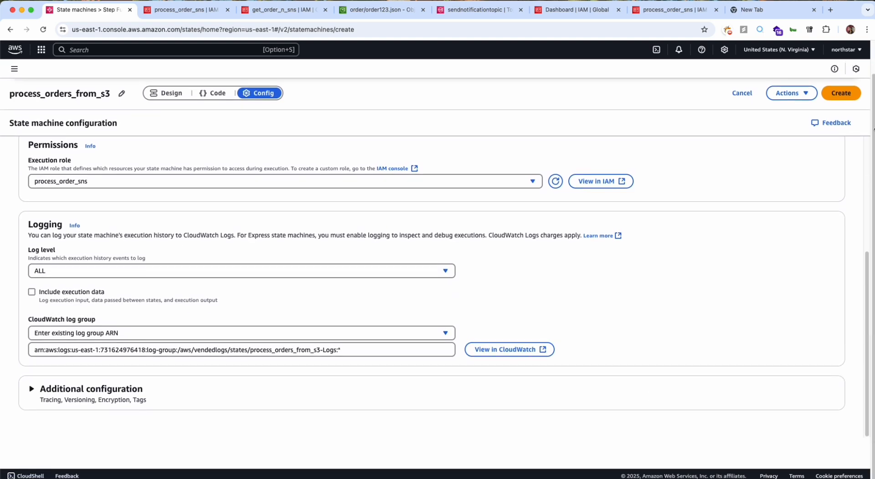
click(838, 101)
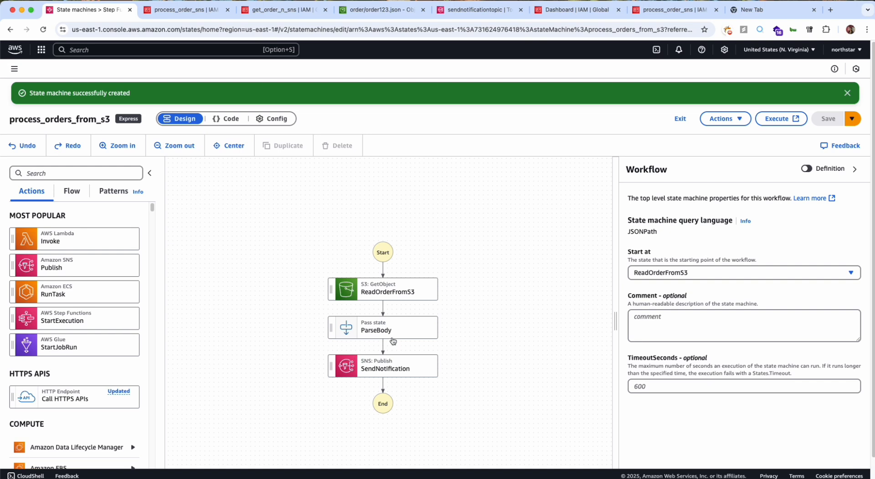
Check the new state machine's configuration and start an asynchronous execution without any input.
scroll(770, 335, down, 2)
click(228, 113)
click(277, 114)
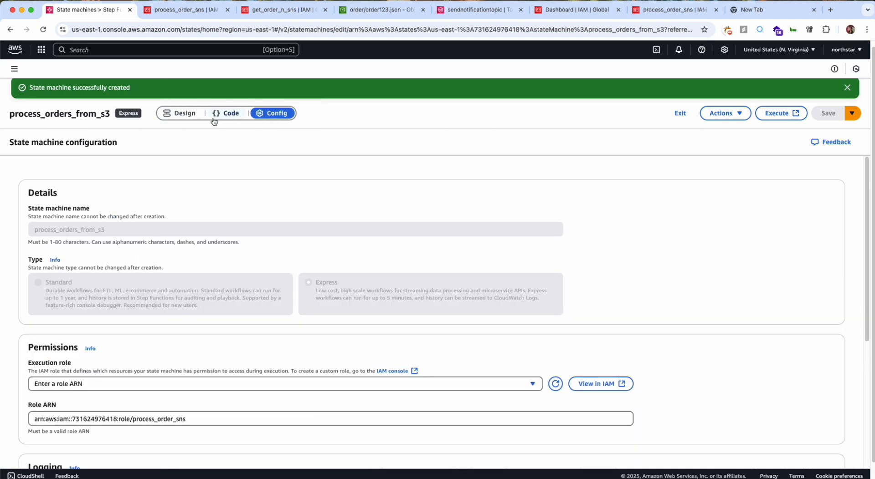
click(184, 117)
click(778, 117)
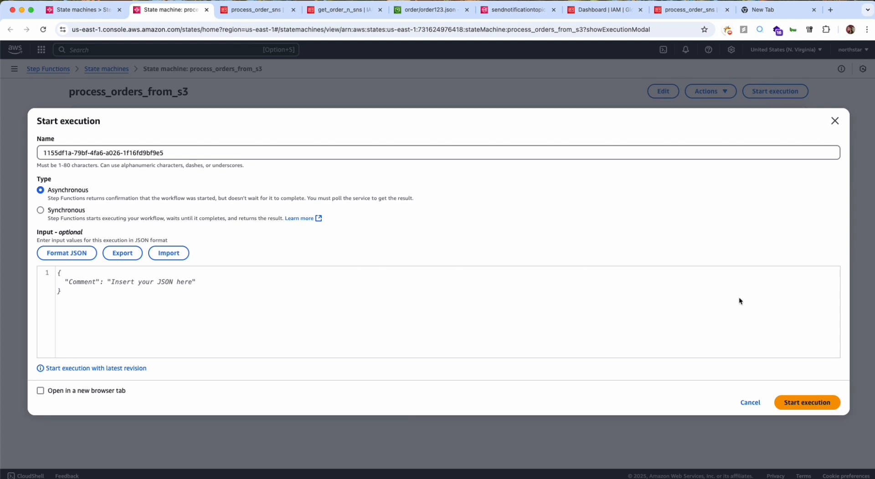
click(805, 403)
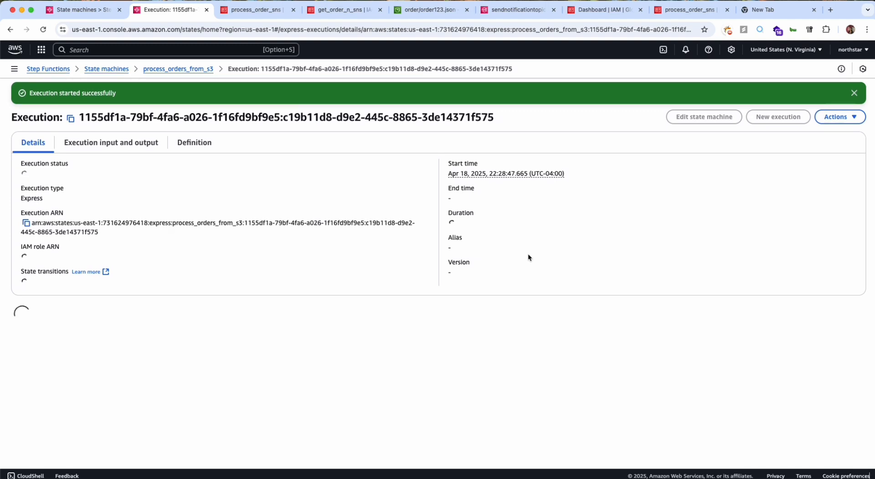
Examine the execution's status details, its graph and its list of events.
scroll(527, 258, down, 5)
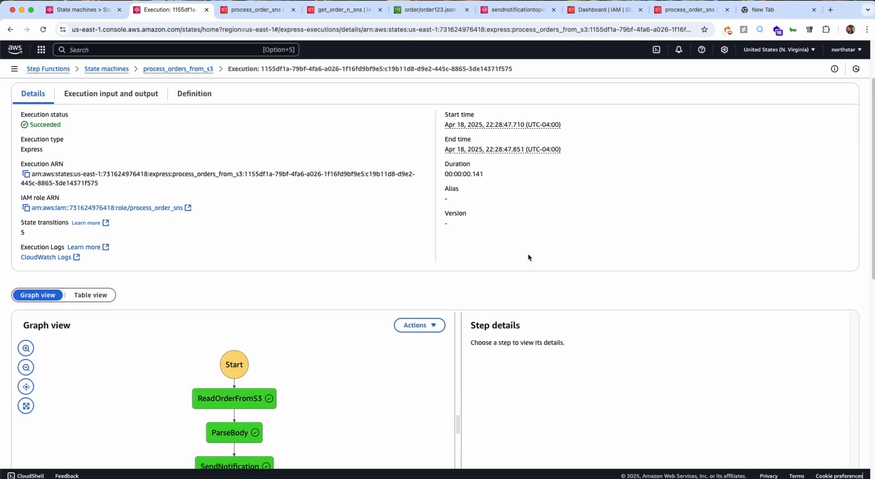
scroll(247, 371, down, 2)
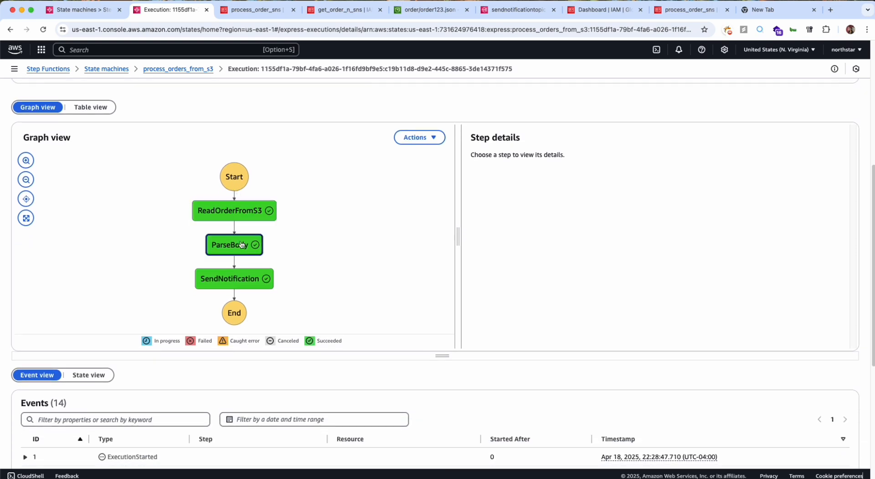
scroll(235, 245, down, 2)
scroll(305, 318, down, 4)
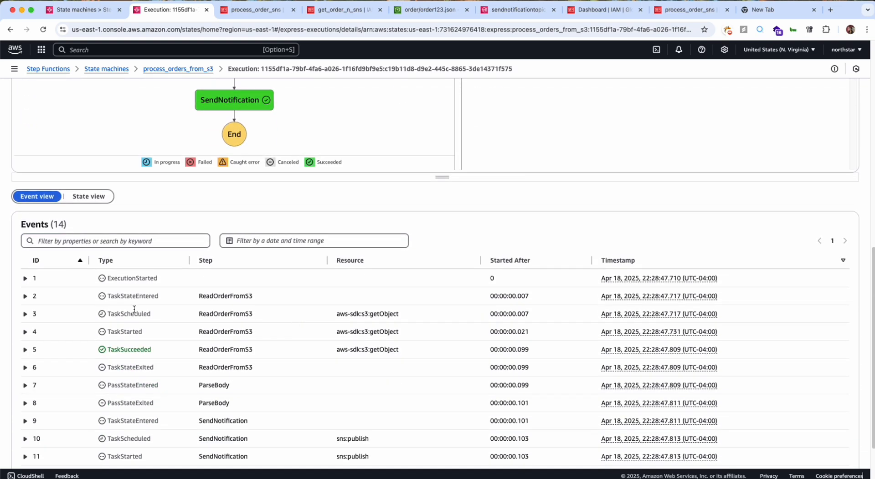
scroll(237, 426, up, 5)
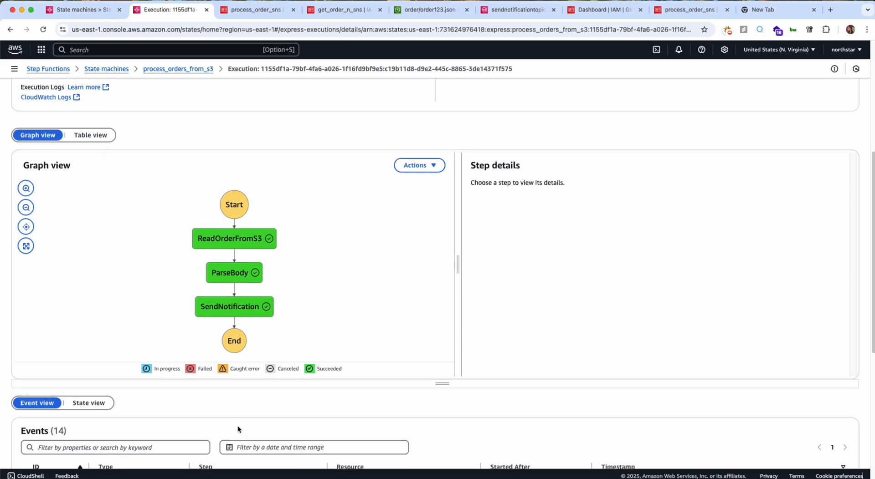
scroll(237, 426, down, 6)
scroll(237, 426, up, 4)
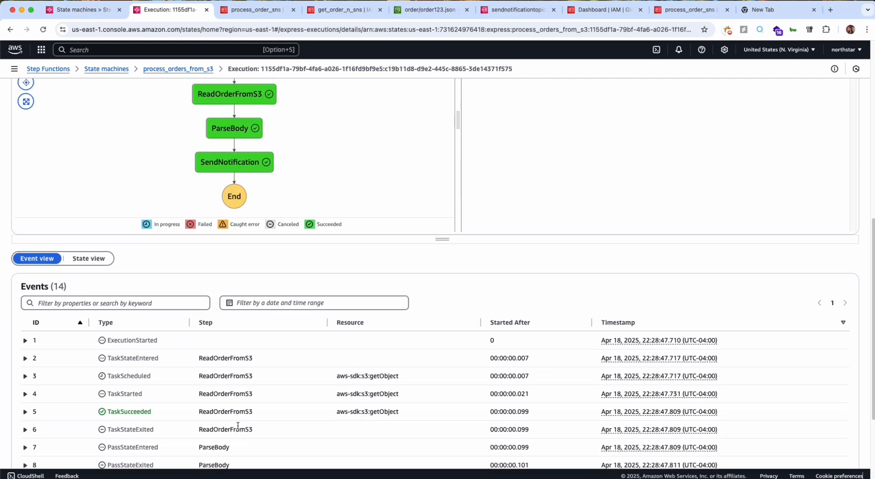
scroll(237, 426, up, 1)
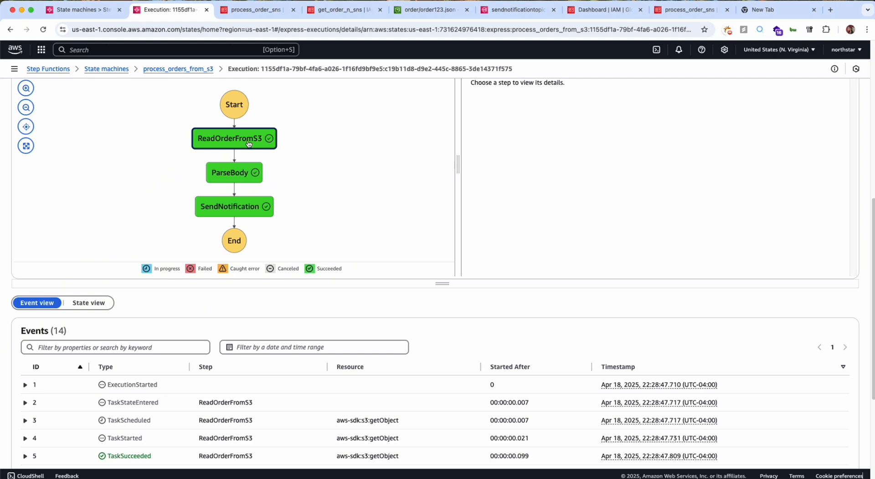
scroll(247, 141, up, 3)
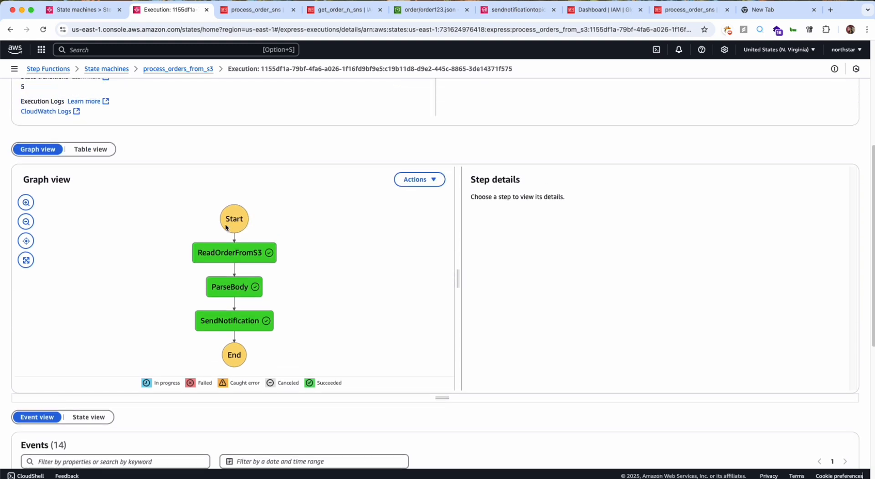
scroll(102, 160, up, 1)
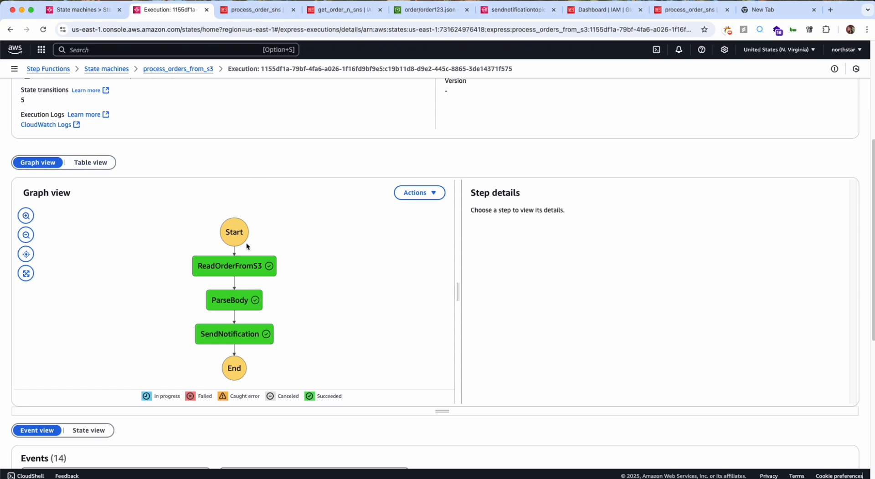
Inspect the input, output and variables of the ReadOrderFromS3 state in the execution graph.
click(236, 272)
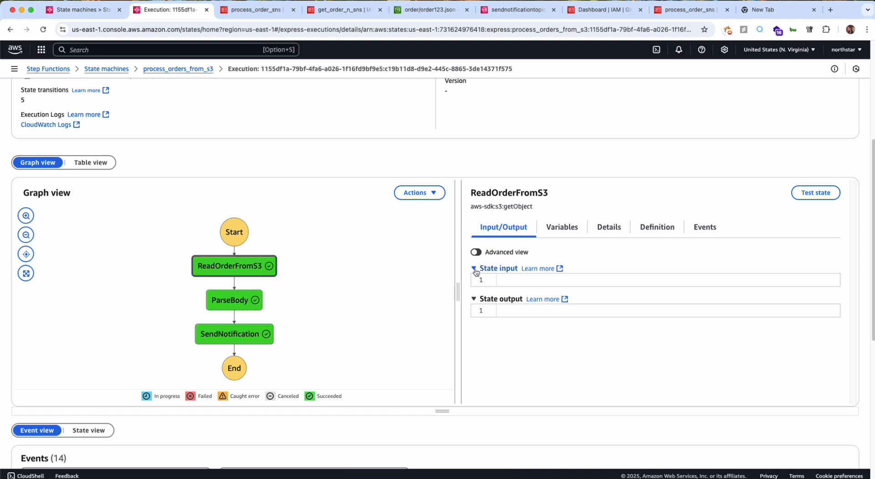
click(474, 269)
click(565, 232)
click(511, 233)
scroll(511, 234, up, 1)
click(568, 250)
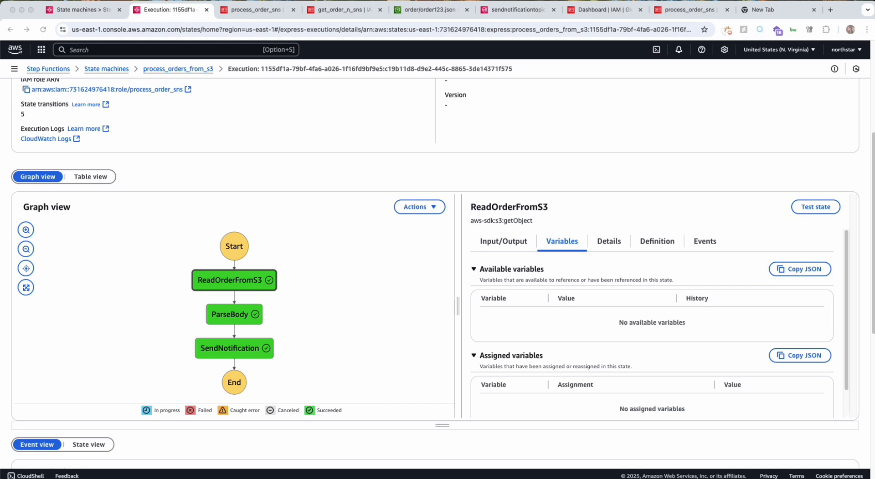
Edit the get_order_n_sns policy again and paste a statement after SNSPublishToTopic allowing X-Ray trace, telemetry and sampling actions on all resources.
click(335, 11)
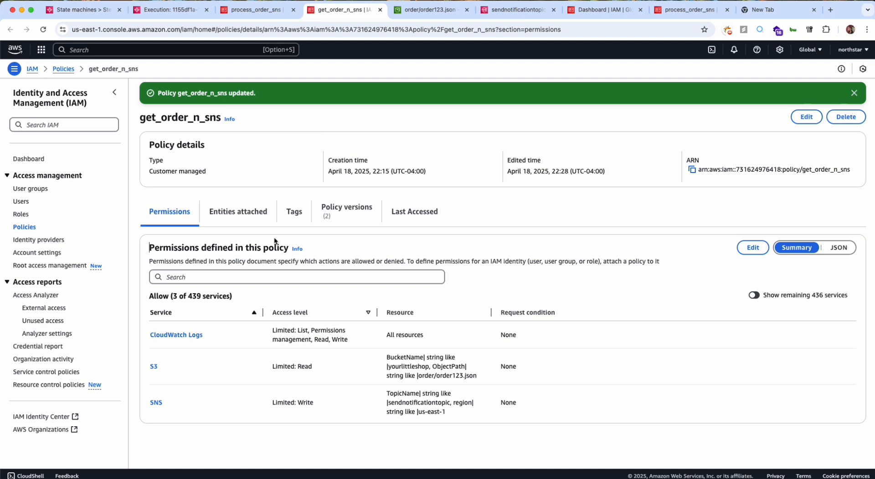
click(753, 246)
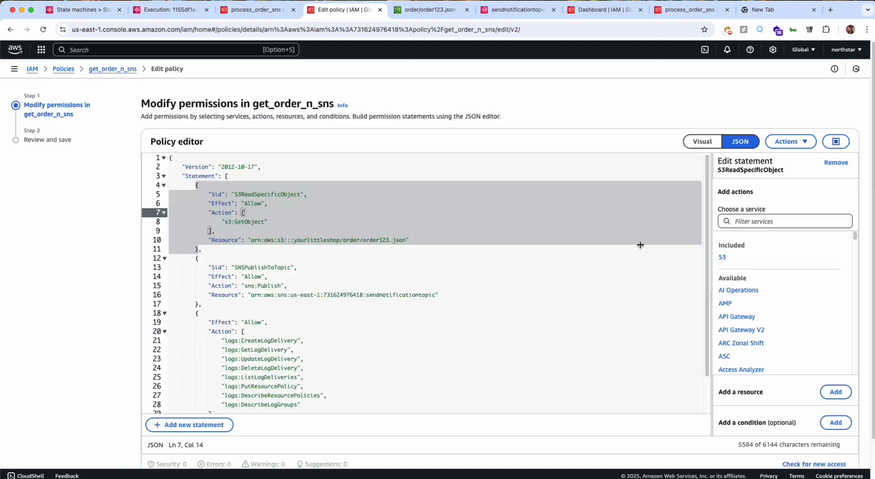
click(411, 306)
scroll(410, 301, down, 1)
click(344, 302)
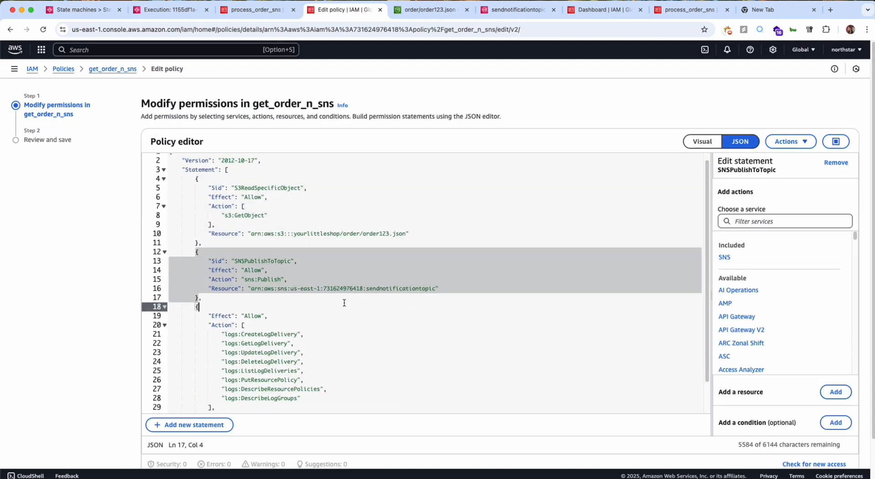
click(344, 298)
key(Return)
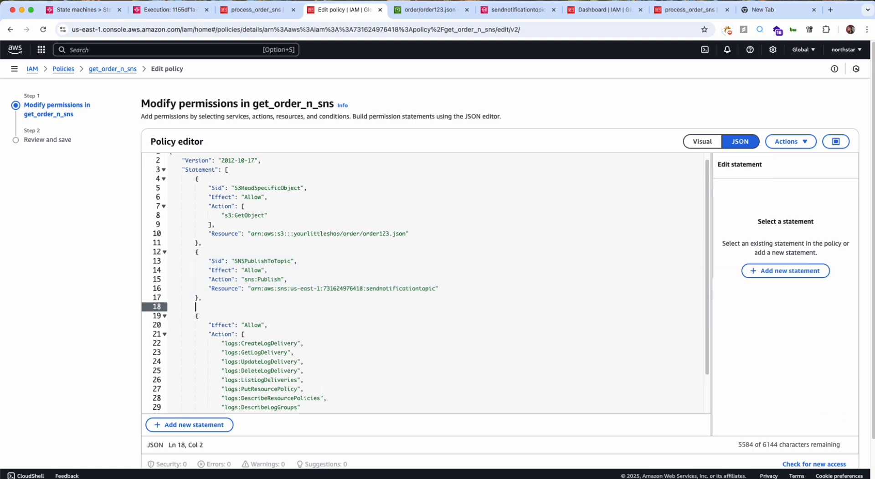
text({   "Effect": "Allow",   "Action": [     "xray:PutTraceSegments",     "xray:PutTelemetryRecords",     "xray:GetSamplingRules",     "xray:GetSamplingTargets"   ],   "Resource": "*" })
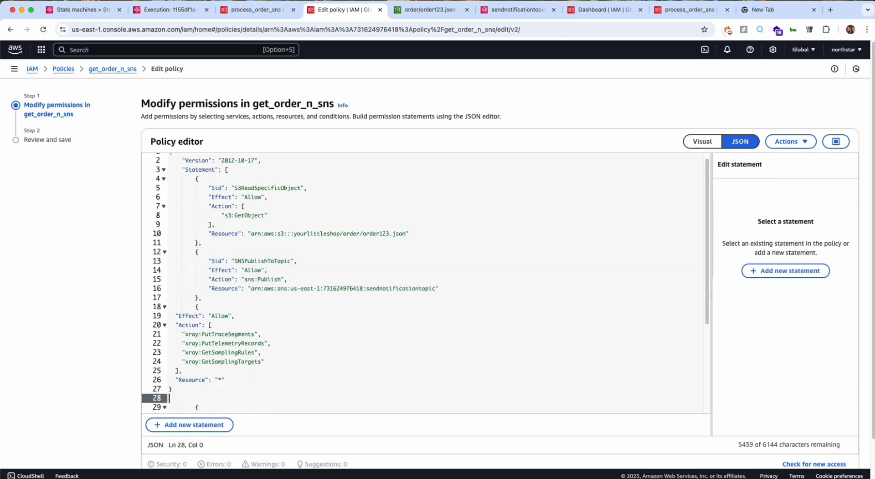
Indent the pasted X-Ray statement two levels so it lines up with the other statements in the policy JSON.
key(shift+Up)
key(shift+Up)
key(shift+Up)
key(shift+Up)
key(shift+Up)
key(shift+Up)
key(shift+Up)
key(shift+Up)
key(shift+Up)
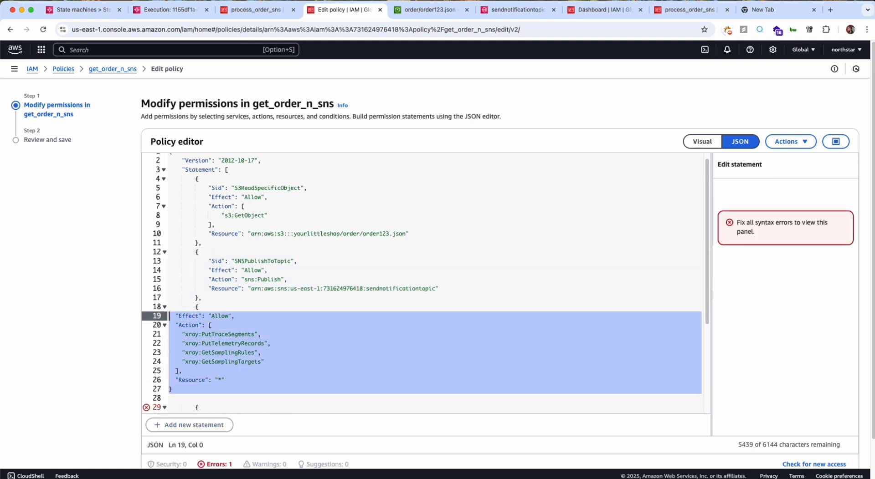
key(Tab)
key(Tab)
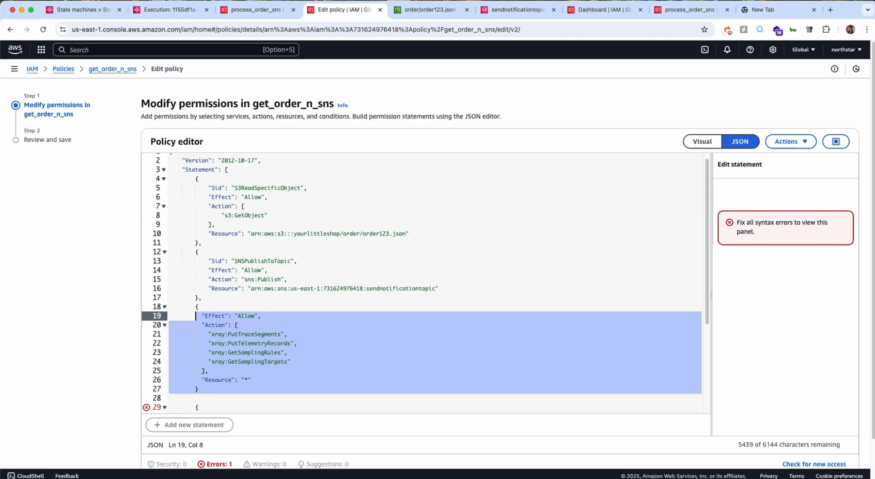
click(368, 286)
Add a comma after the X-Ray statement's closing brace and remove the blank line before the CloudWatch Logs statement.
scroll(368, 285, down, 3)
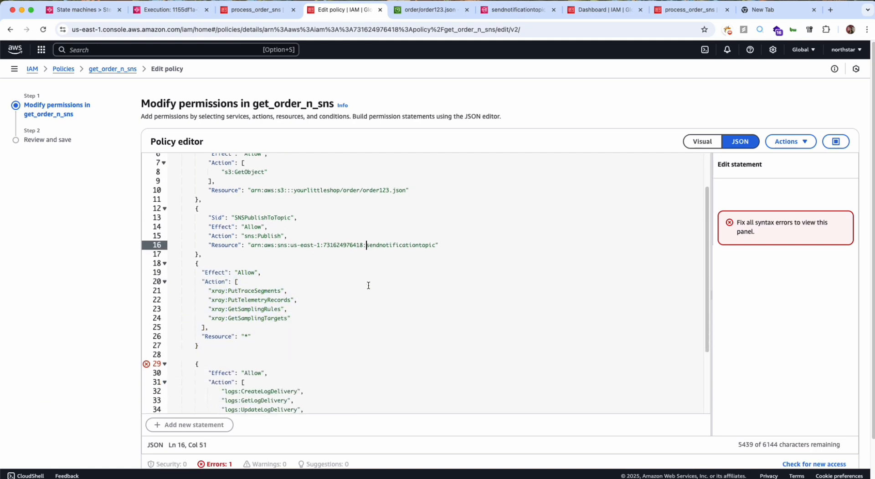
click(274, 332)
click(274, 326)
text(,)
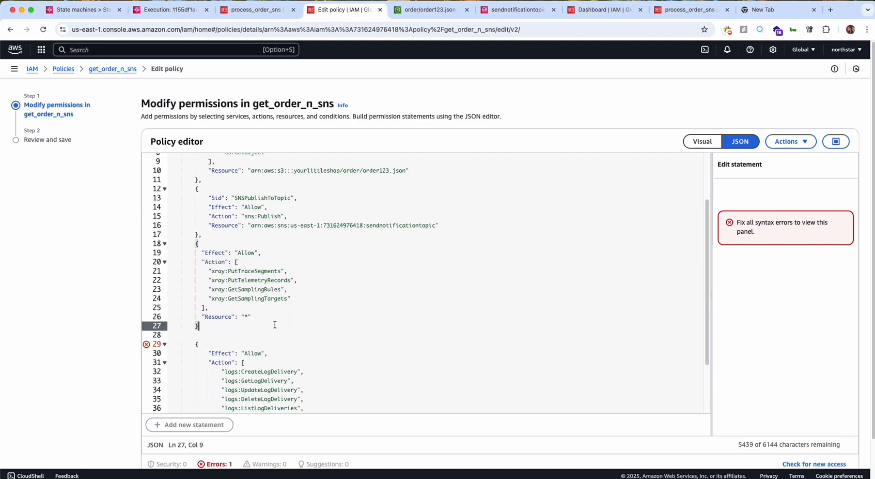
click(269, 332)
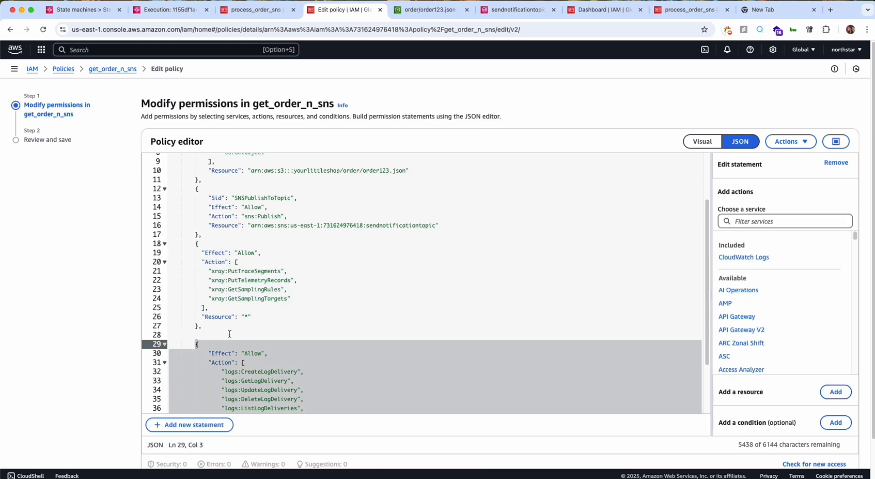
key(BackSpace)
Check the remaining policy JSON and save the changes to the get_order_n_sns policy.
scroll(238, 334, down, 1)
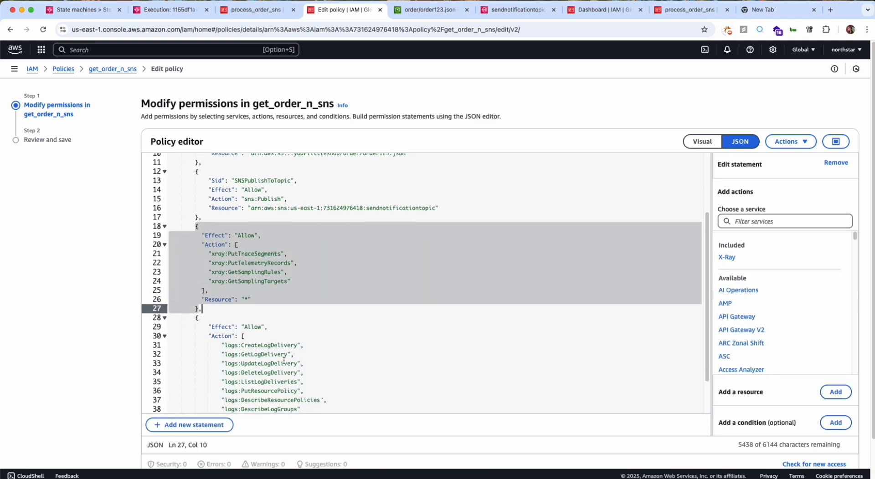
scroll(298, 250, down, 3)
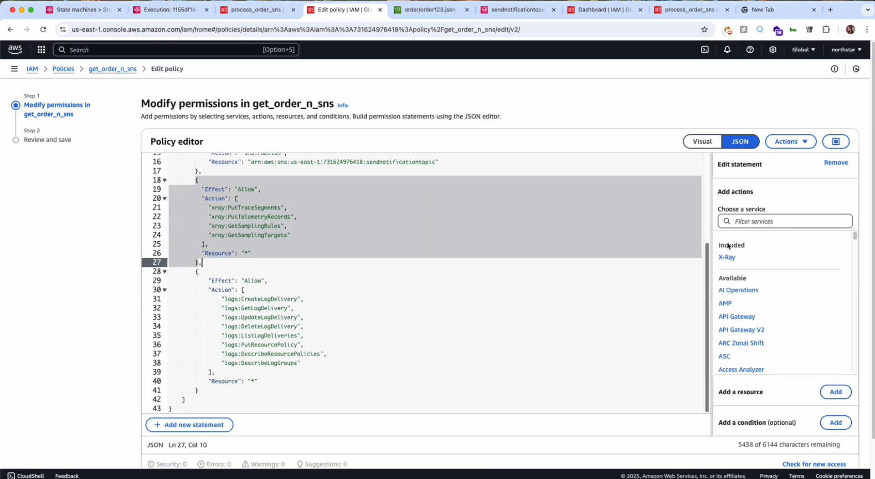
scroll(703, 255, down, 2)
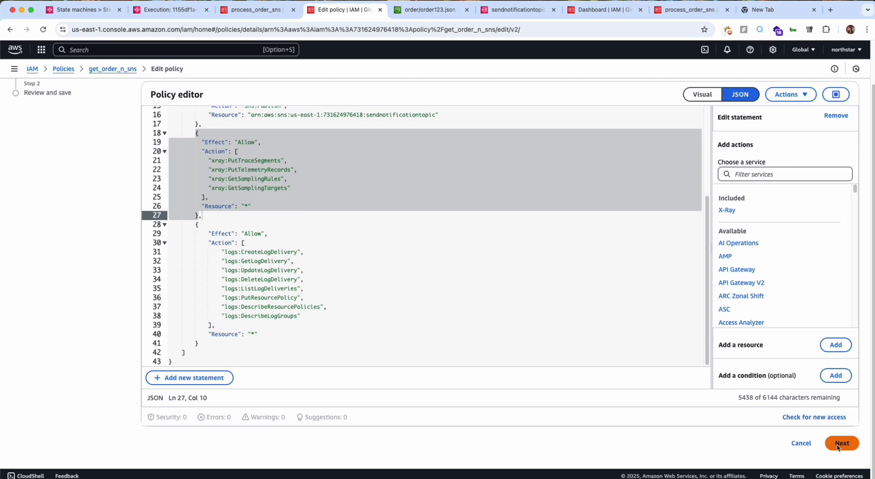
click(842, 444)
click(834, 378)
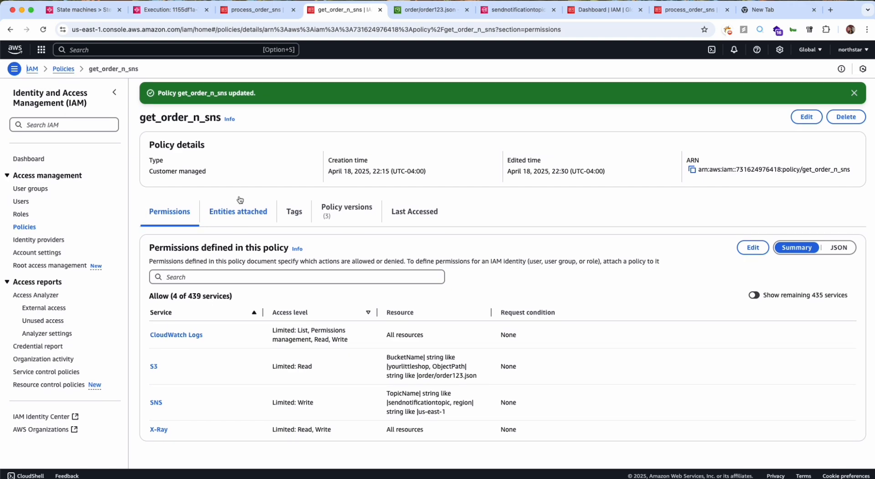
Return to the process_orders_from_s3 state machine, reload it and start another asynchronous execution without any input.
click(171, 10)
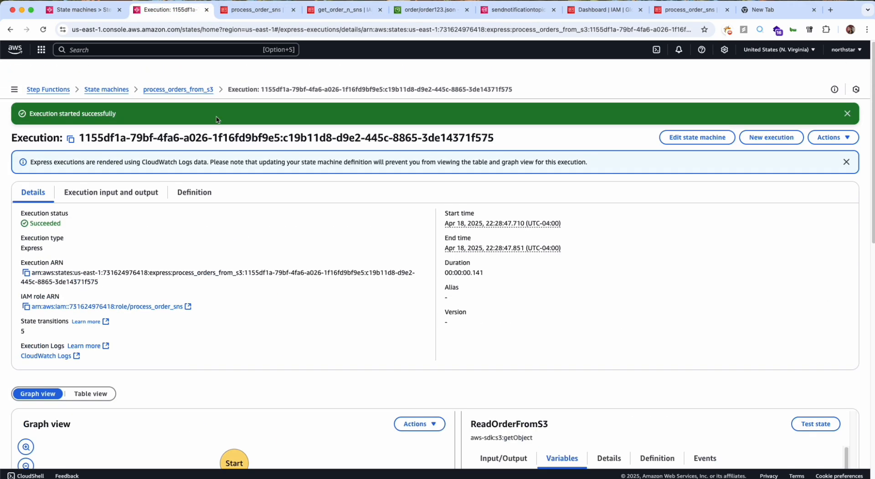
click(184, 68)
key(super+r)
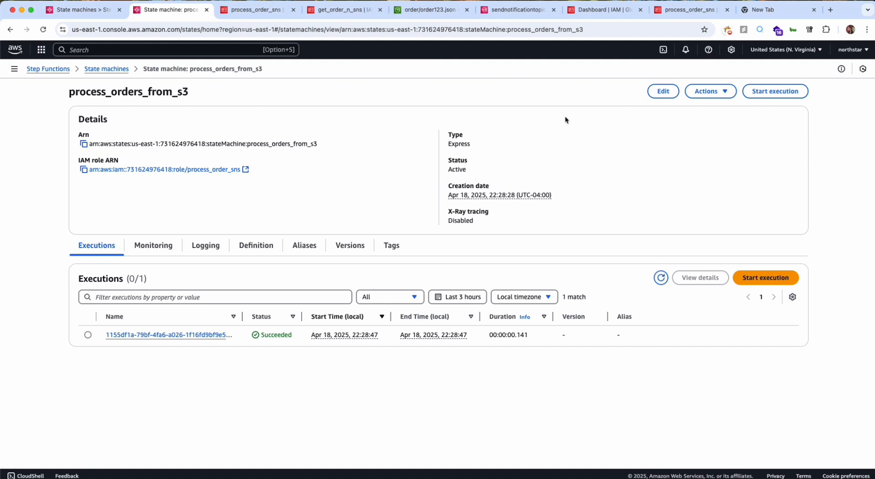
click(759, 92)
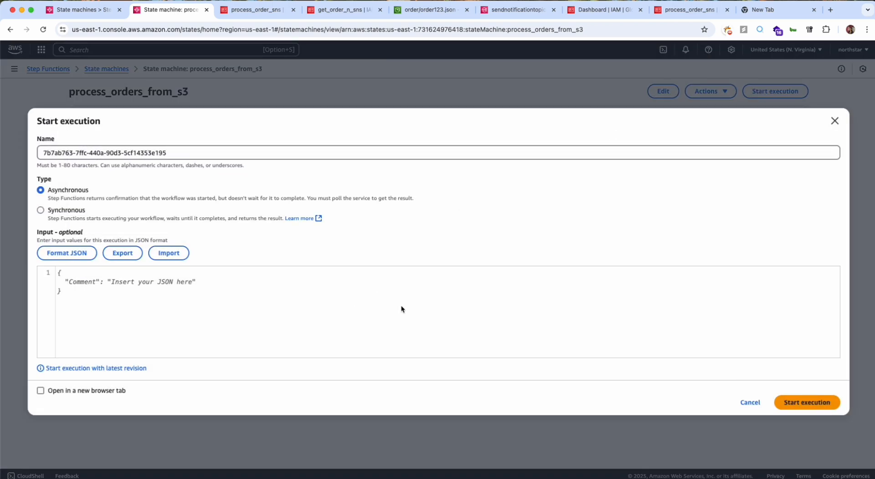
click(803, 405)
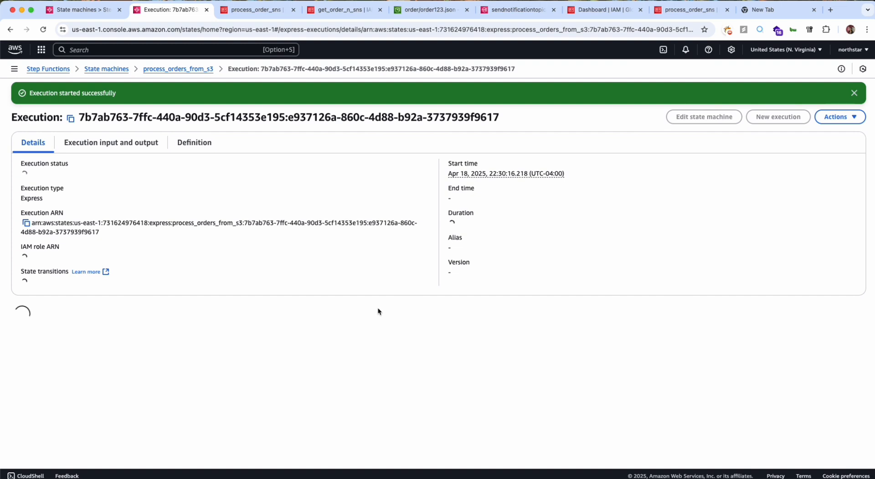
Examine the new execution's graph and the ReadOrderFromS3 state's input, parameters and ResultPath in advanced view.
scroll(481, 405, down, 3)
scroll(482, 405, down, 3)
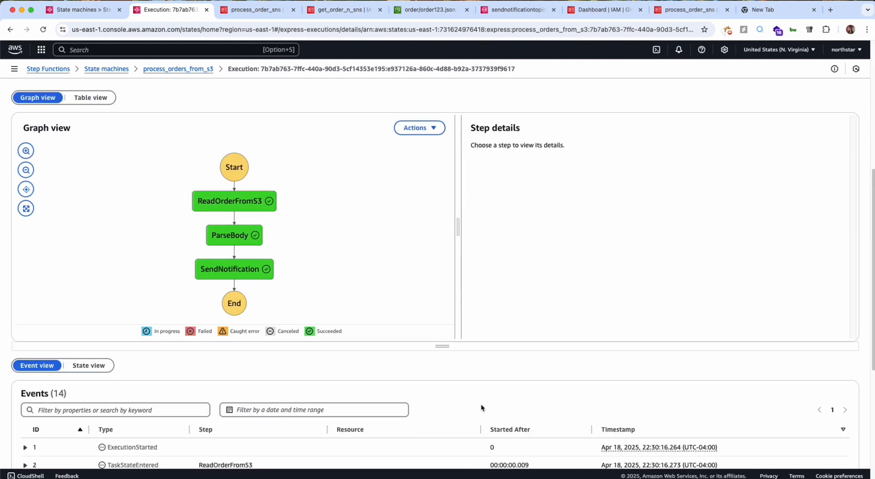
click(228, 206)
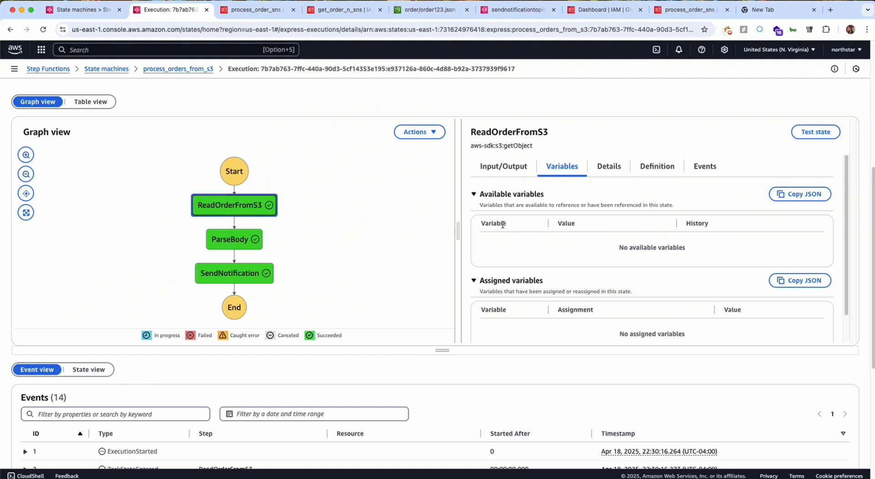
click(503, 172)
click(476, 192)
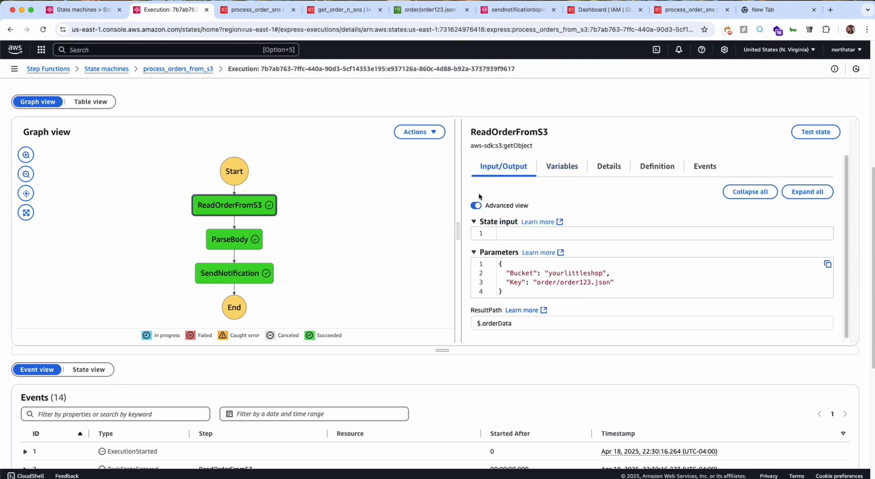
scroll(532, 282, down, 1)
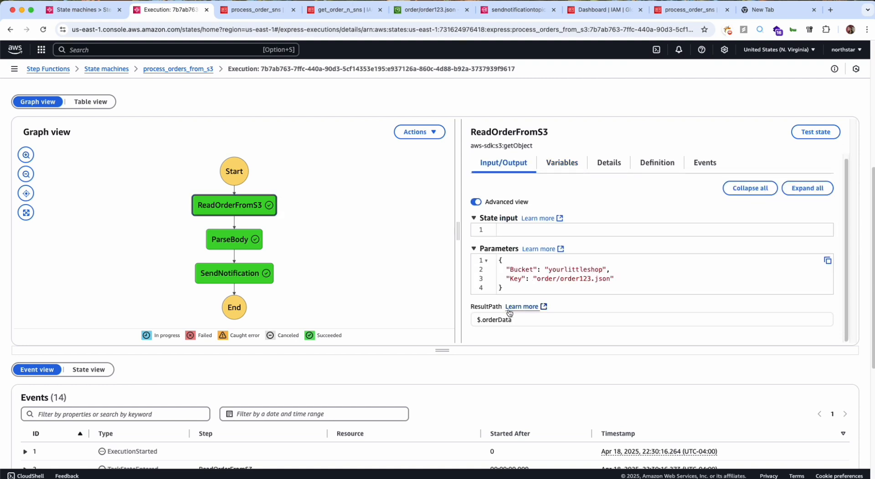
scroll(492, 301, down, 1)
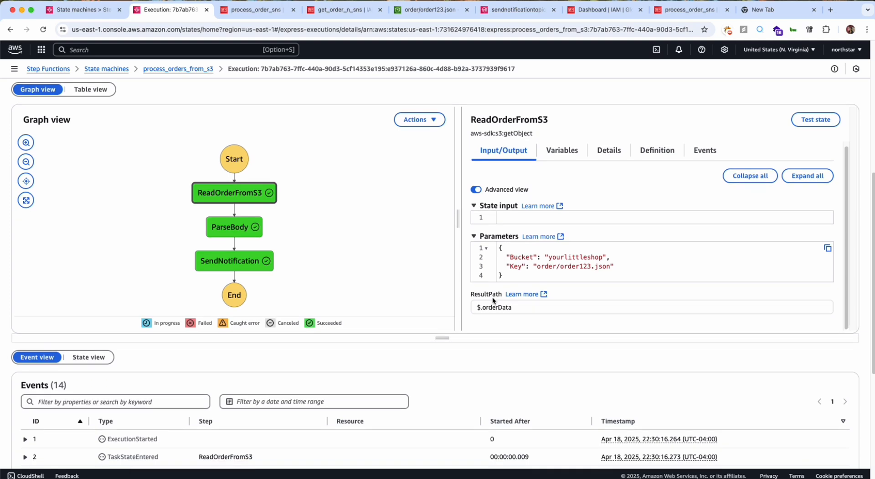
click(228, 201)
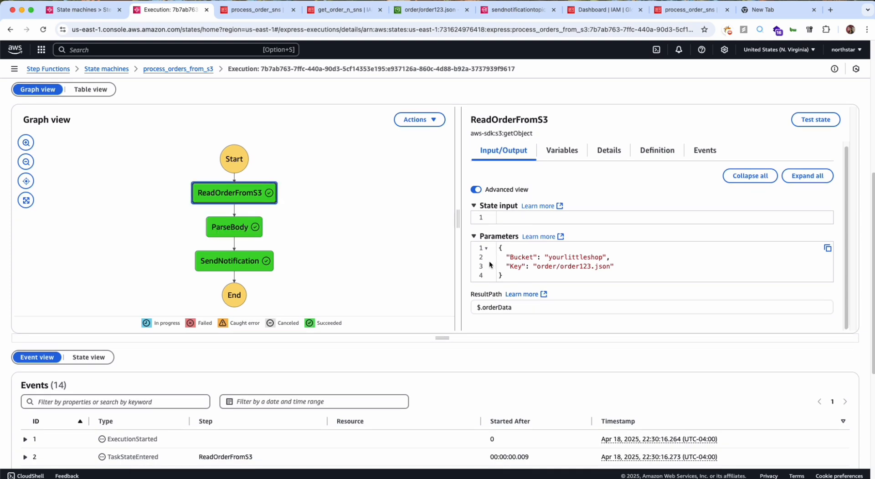
drag(503, 248, 502, 264)
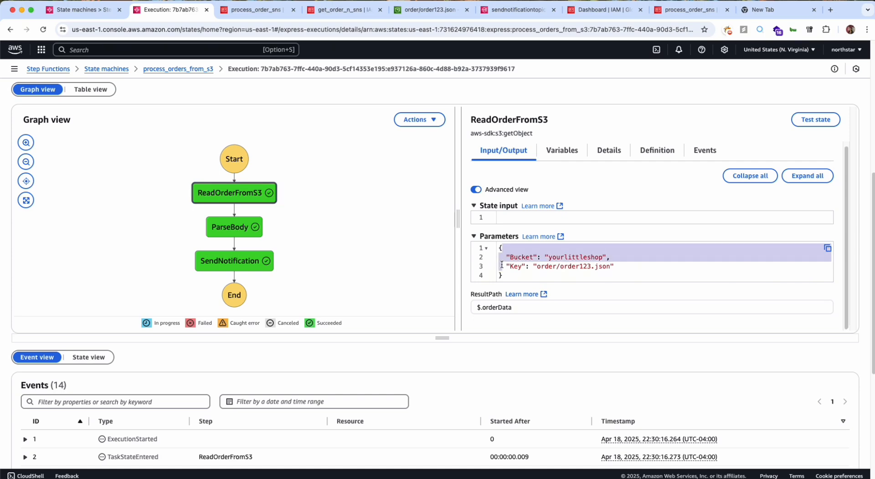
double_click(492, 308)
scroll(492, 310, down, 3)
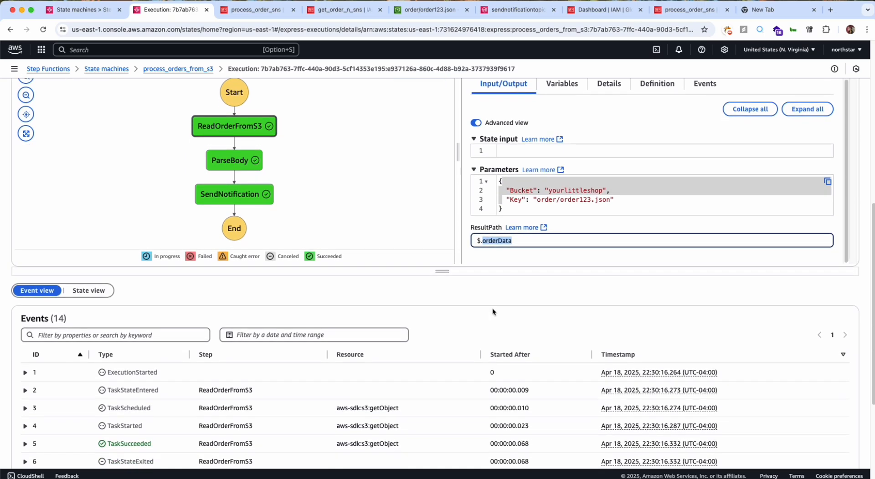
scroll(492, 312, up, 6)
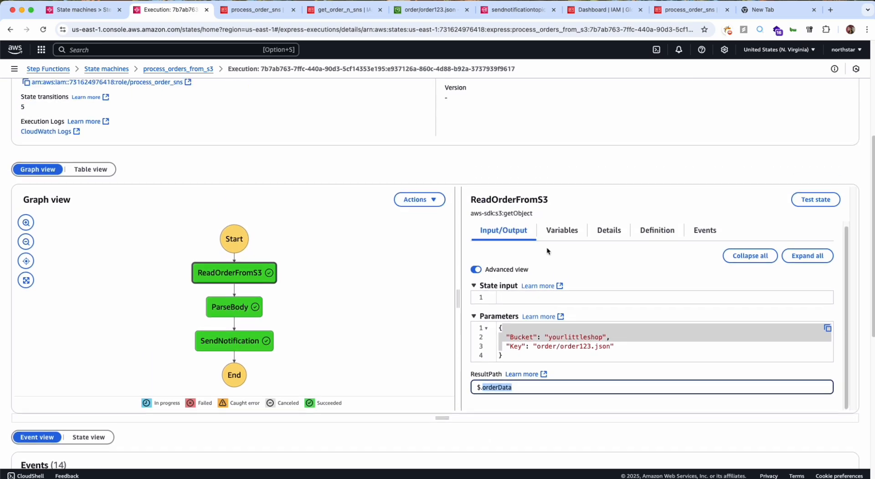
Check the definition, details and variables of the ReadOrderFromS3 state.
click(654, 234)
scroll(616, 235, down, 1)
click(603, 235)
click(561, 227)
scroll(562, 230, down, 1)
scroll(563, 229, up, 2)
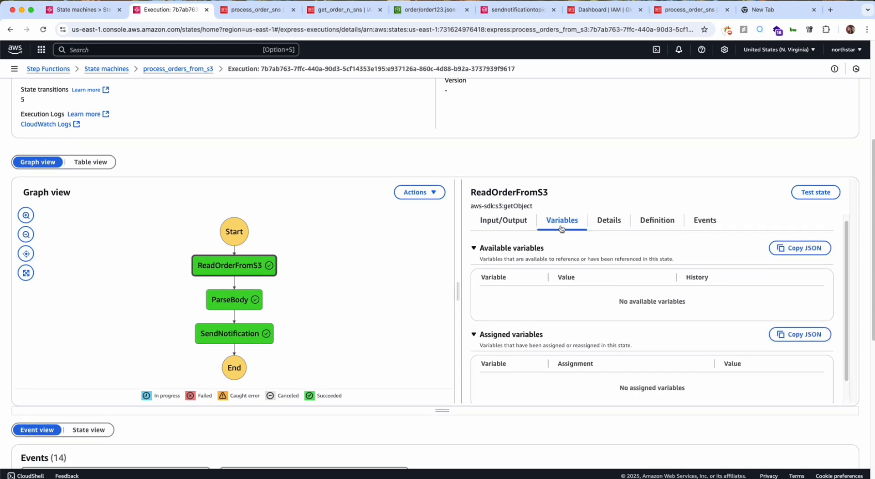
Review the ReadOrderFromS3 state's events, expanding the TaskStateEntered and TaskScheduled entries.
click(698, 233)
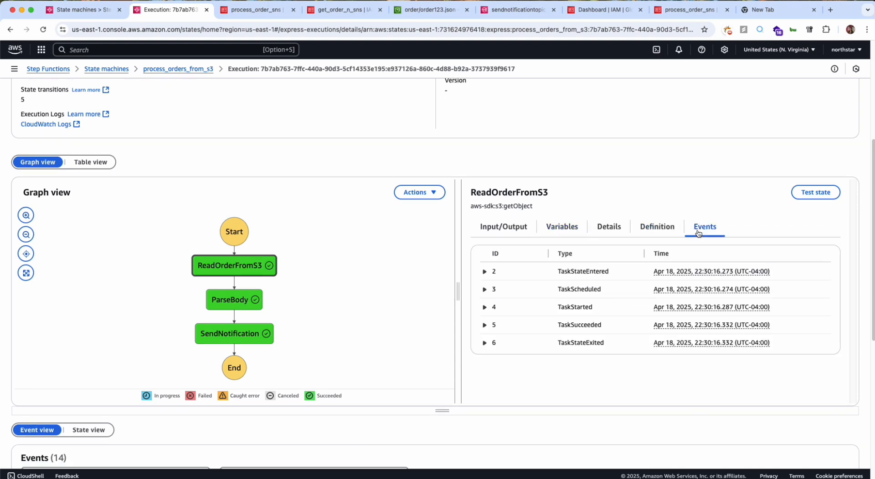
click(483, 271)
click(484, 272)
click(486, 272)
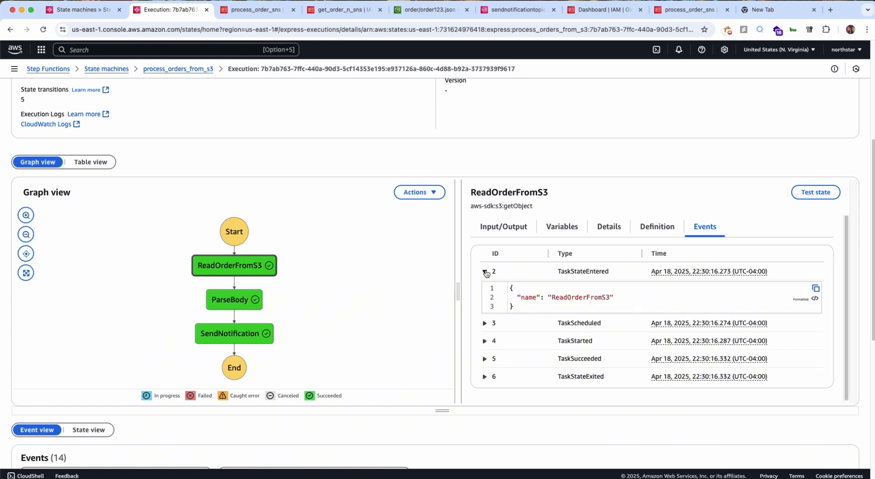
click(484, 323)
scroll(484, 326, down, 2)
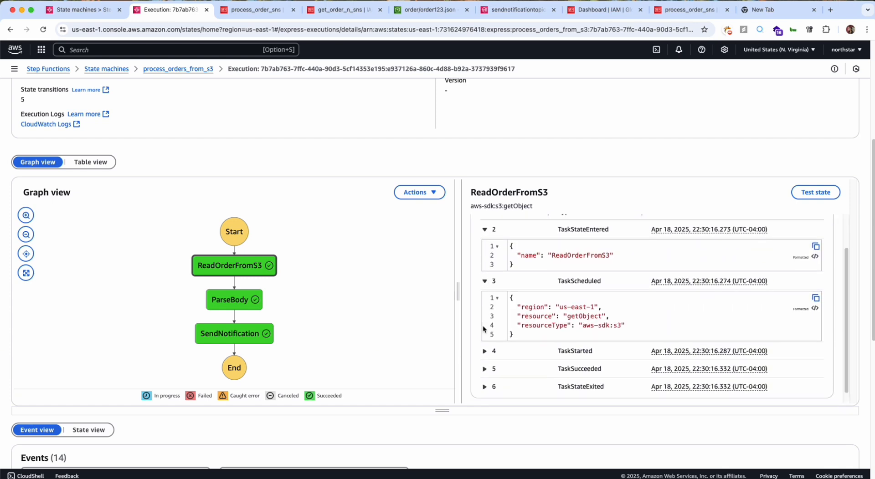
scroll(482, 354, up, 2)
Reexamine the ReadOrderFromS3 state's parameters and ResultPath, and check its available and assigned variables again.
click(503, 227)
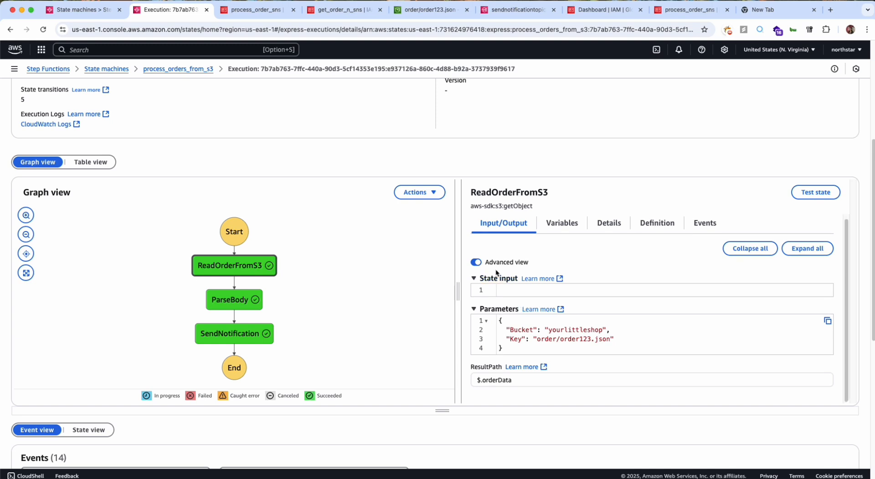
scroll(504, 357, down, 1)
triple_click(504, 357)
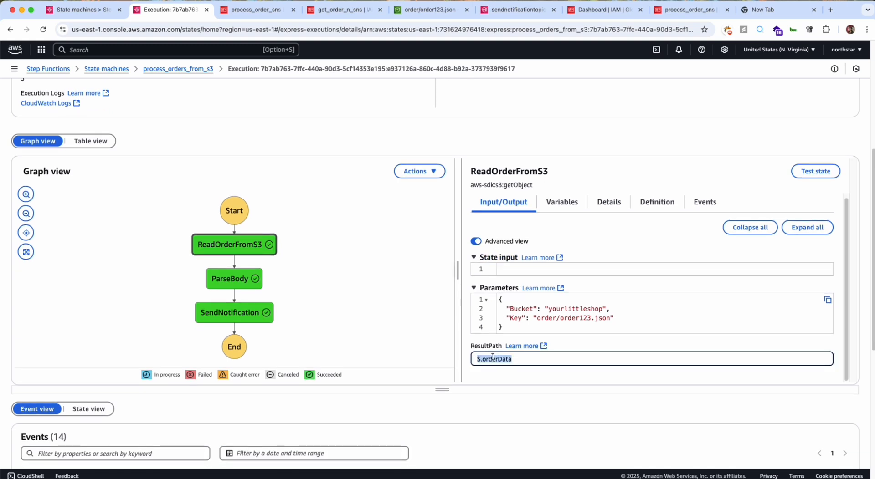
scroll(534, 269, down, 1)
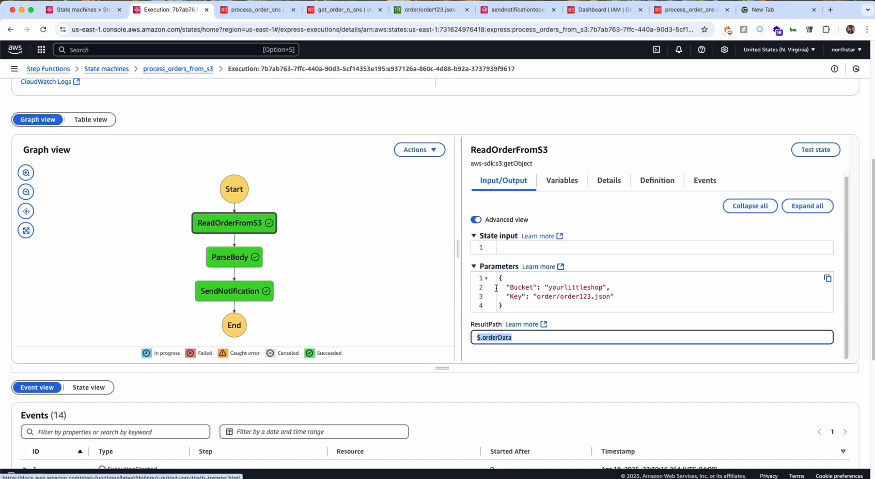
scroll(496, 225, down, 1)
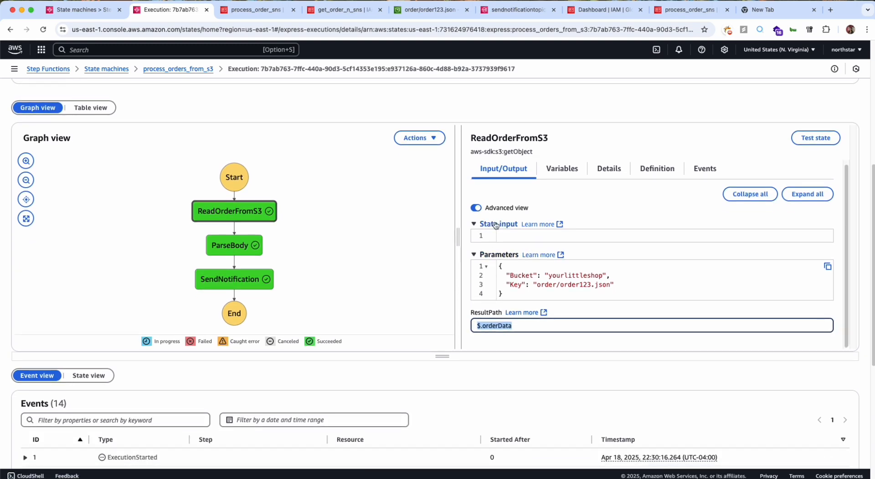
scroll(494, 296, down, 1)
click(498, 303)
double_click(498, 303)
click(484, 303)
double_click(484, 303)
click(558, 152)
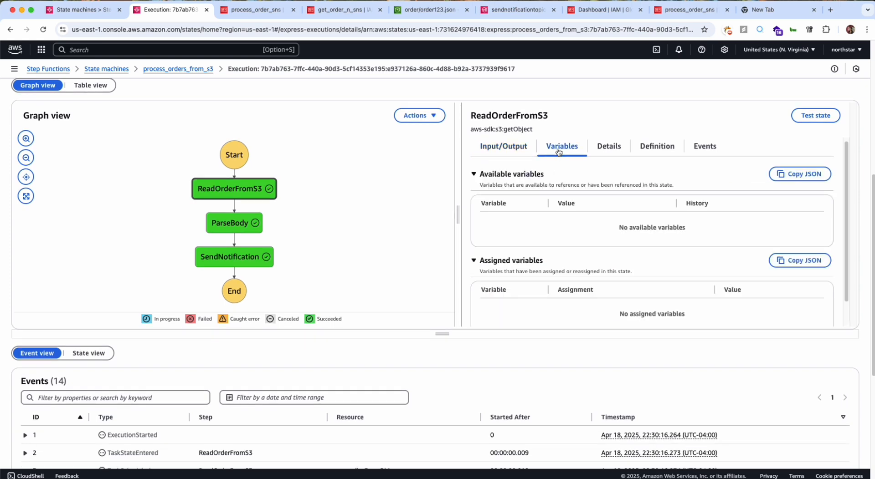
click(504, 147)
Inspect the ParseBody state's input, its StringToJson parameters and its ResultPath in the execution graph.
click(234, 224)
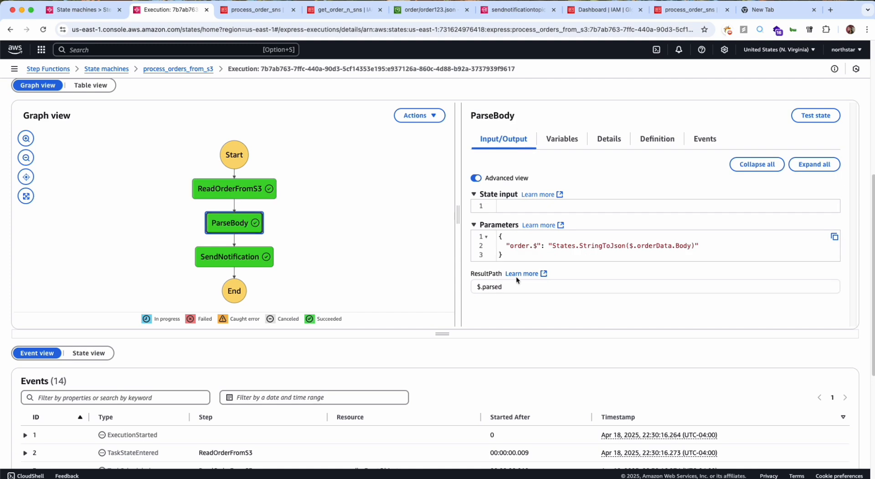
scroll(517, 280, down, 1)
click(489, 278)
double_click(488, 278)
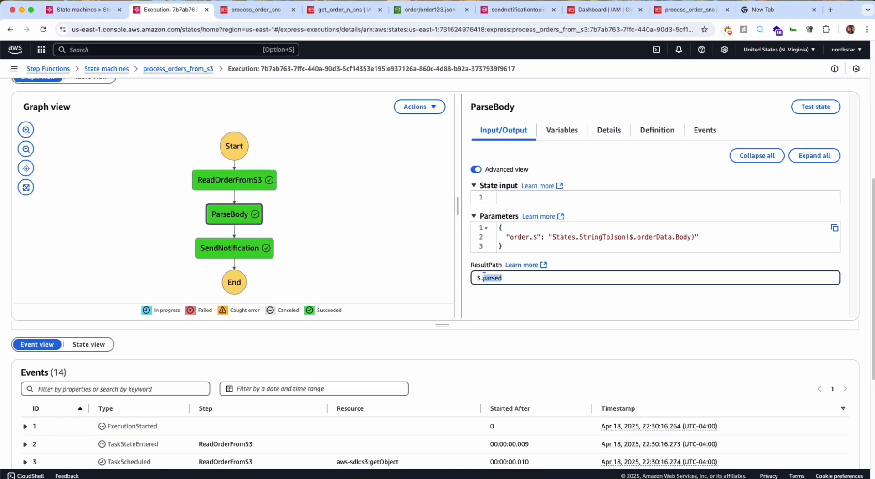
scroll(497, 282, down, 1)
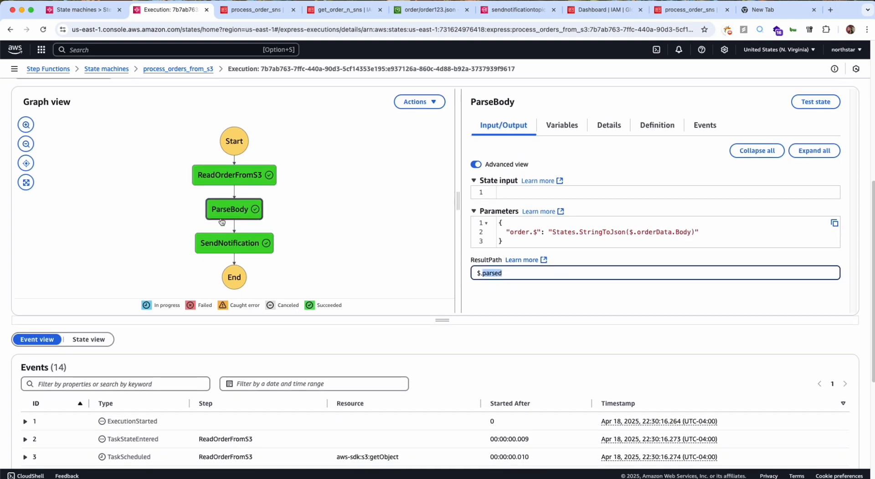
click(233, 213)
double_click(491, 275)
click(509, 238)
drag(504, 244, 499, 222)
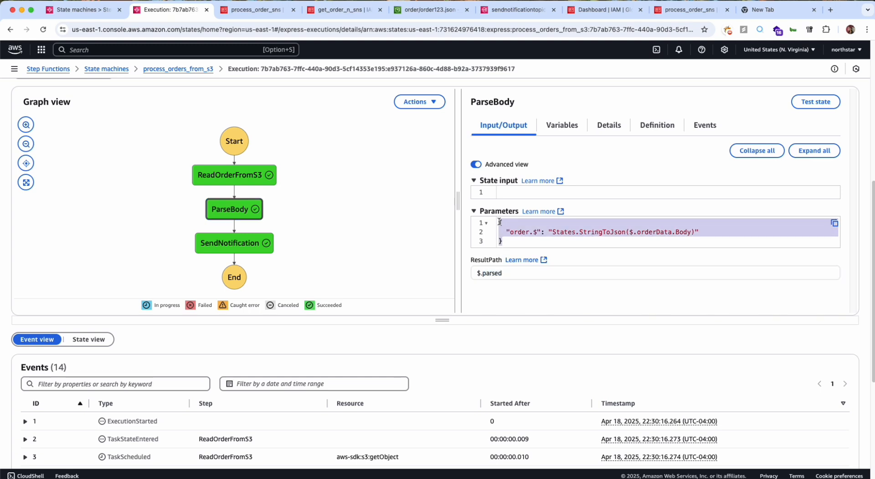
Examine the StringToJson expression on the order data body in the ParseBody state's parameters.
click(515, 225)
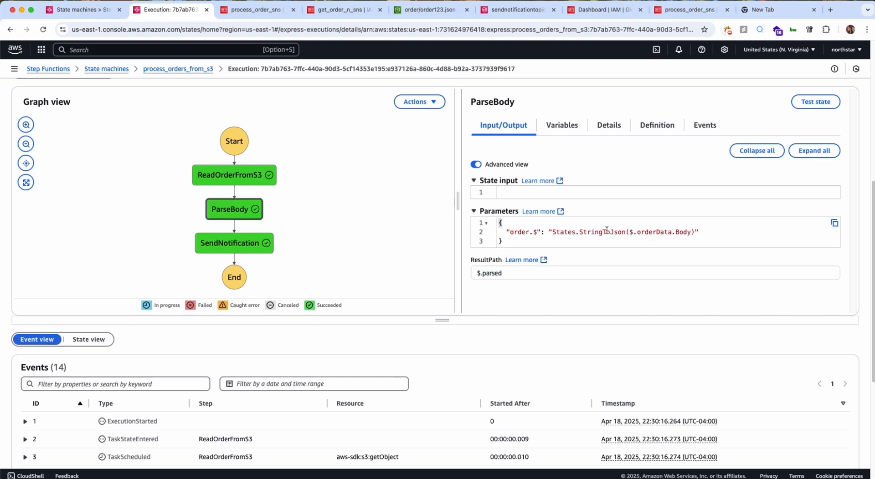
drag(579, 232, 694, 233)
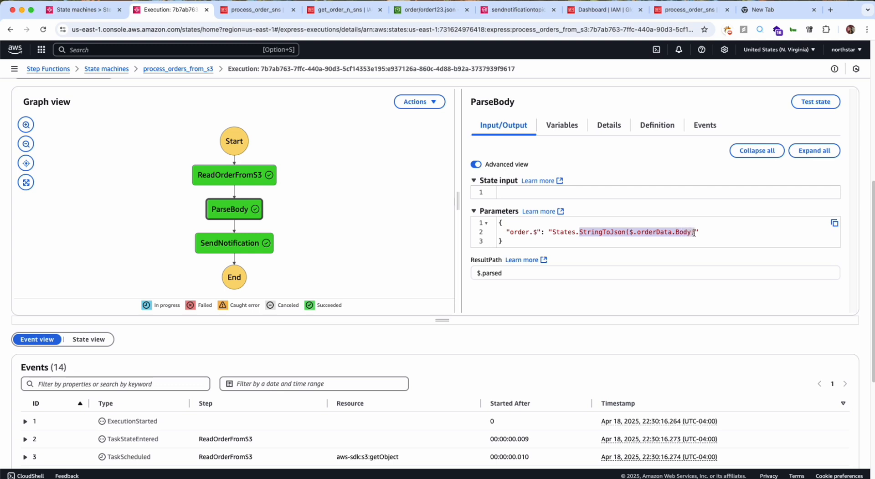
click(631, 230)
Check the ParseBody state's definition, its available and assigned variables, and its events.
scroll(597, 232, down, 2)
scroll(596, 231, up, 5)
click(616, 224)
click(656, 218)
scroll(656, 219, down, 1)
click(579, 191)
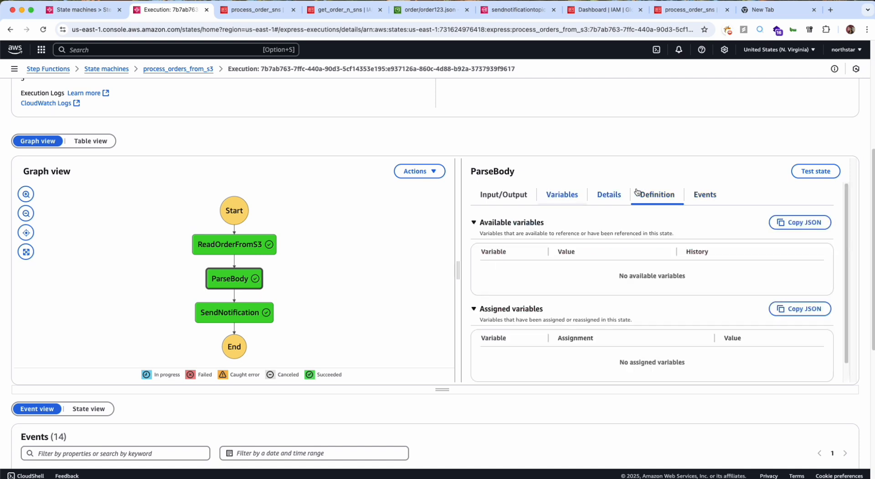
click(706, 196)
scroll(660, 200, down, 1)
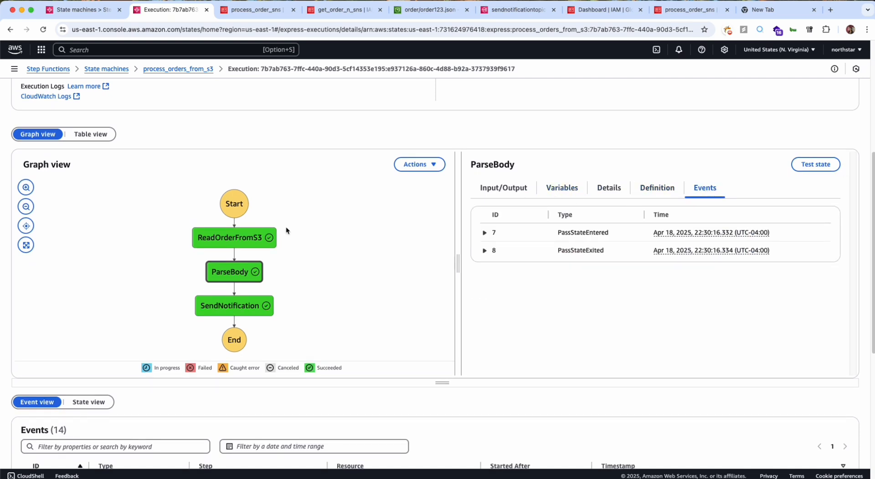
Expand the ReadOrderFromS3 state's TaskStateEntered event and examine the state name it records.
click(269, 234)
scroll(706, 205, down, 1)
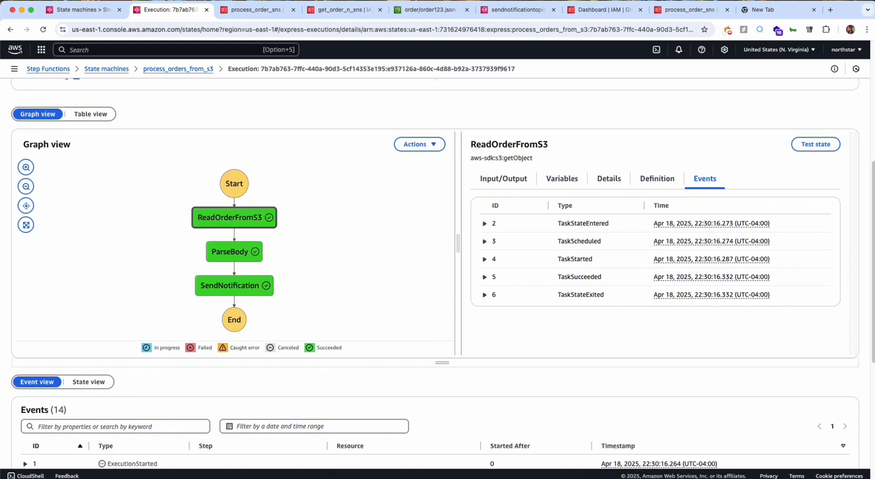
scroll(497, 264, down, 3)
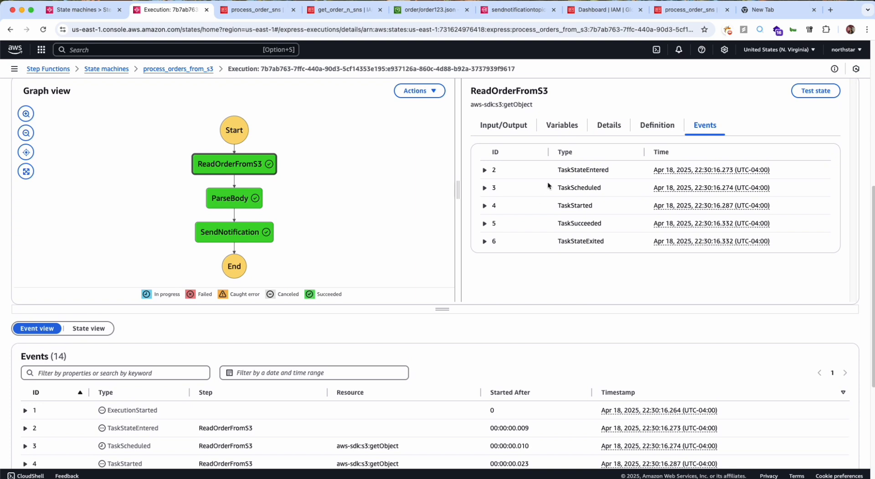
click(484, 171)
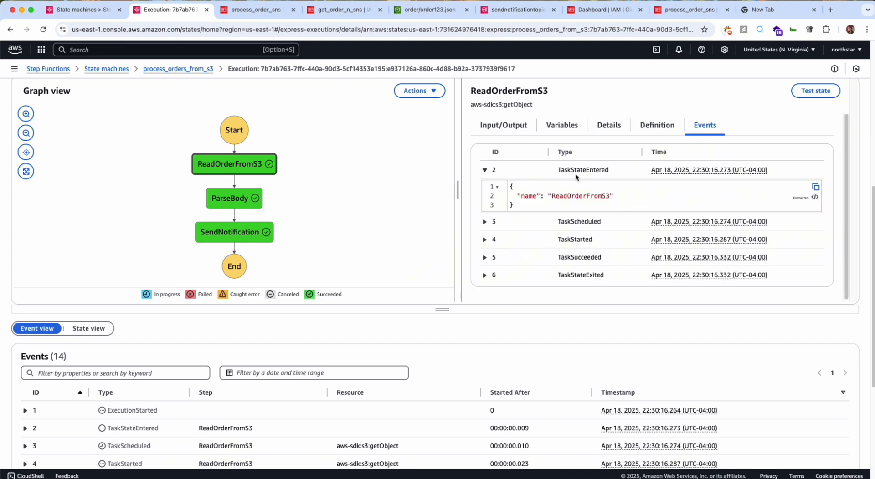
double_click(569, 196)
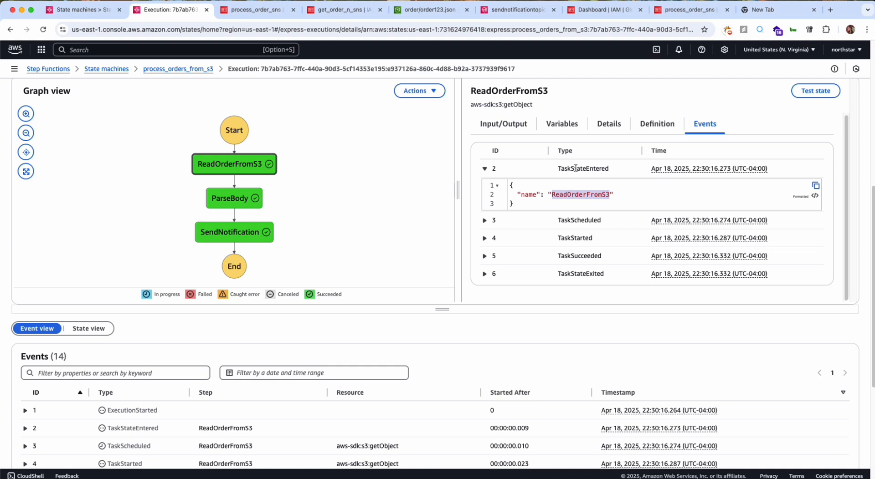
scroll(572, 180, down, 1)
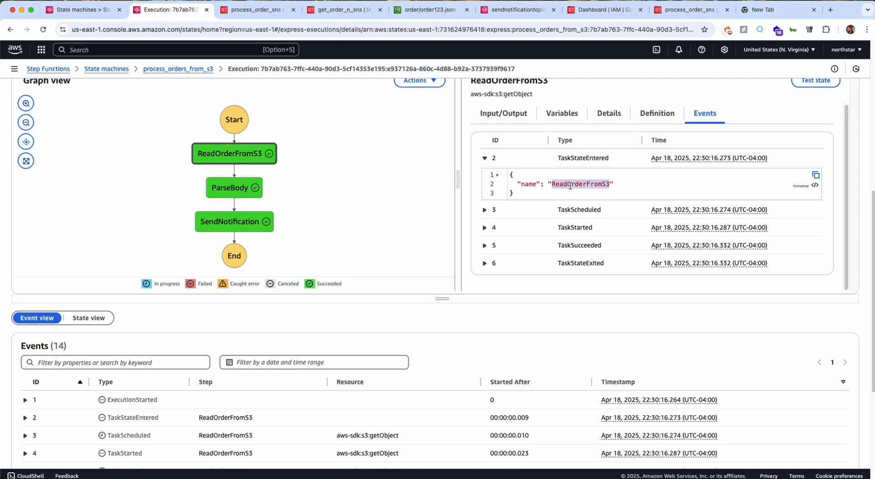
triple_click(570, 185)
Expand the ReadOrderFromS3 state's TaskScheduled event and read its region, resource and resource type.
click(487, 210)
scroll(489, 212, down, 2)
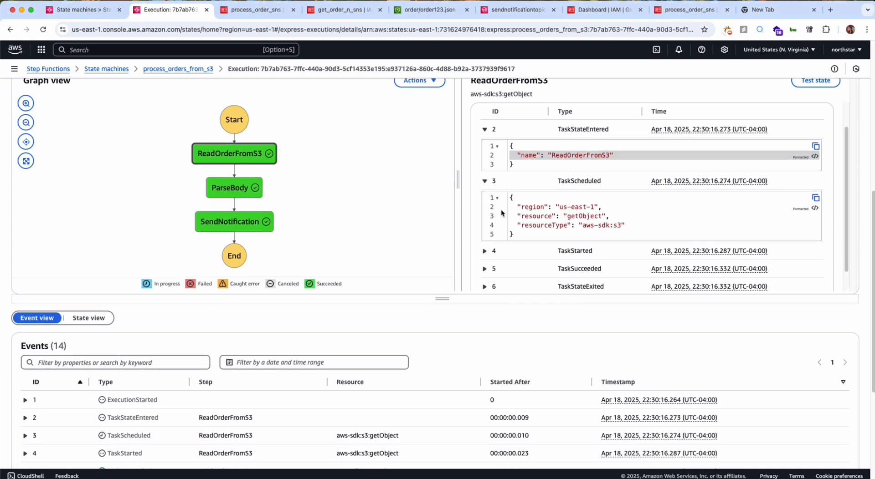
double_click(537, 216)
scroll(537, 215, down, 2)
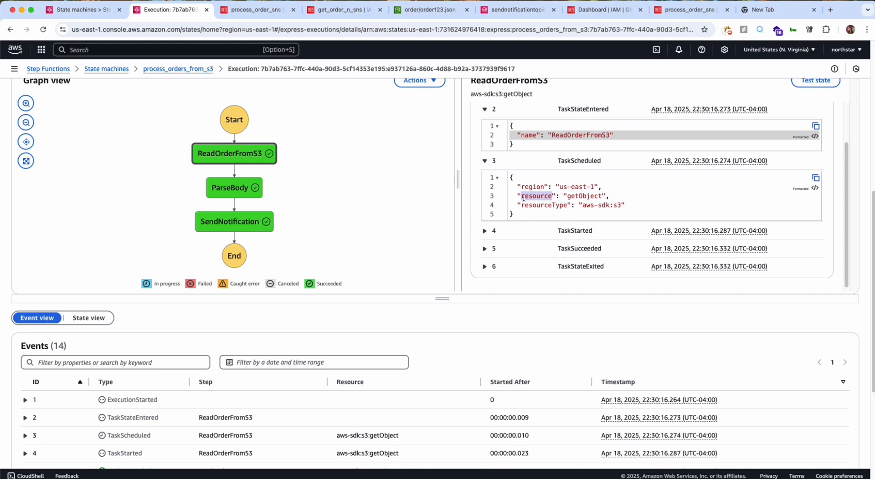
drag(518, 195, 514, 214)
Expand the ReadOrderFromS3 state's TaskStarted, TaskSucceeded and TaskStateExited events and read their details.
scroll(521, 213, down, 1)
click(484, 231)
scroll(484, 231, down, 2)
drag(514, 229, 514, 201)
scroll(509, 230, down, 1)
click(484, 217)
scroll(501, 219, down, 2)
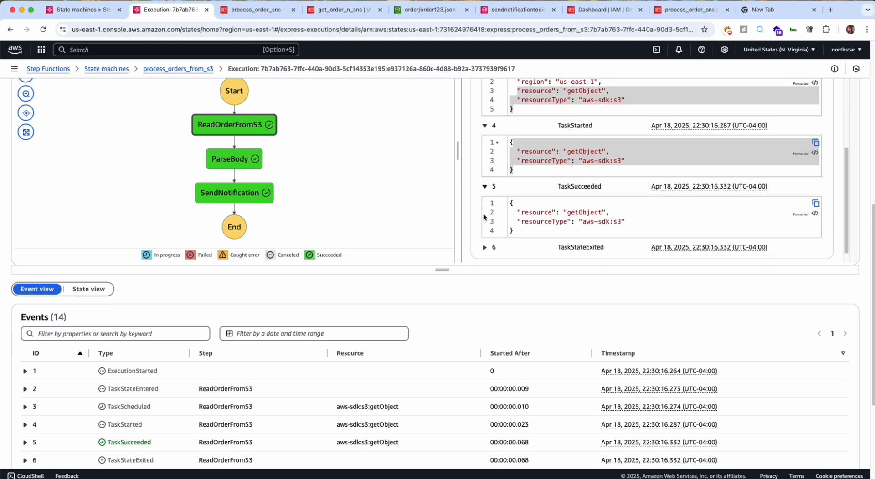
drag(513, 225, 510, 198)
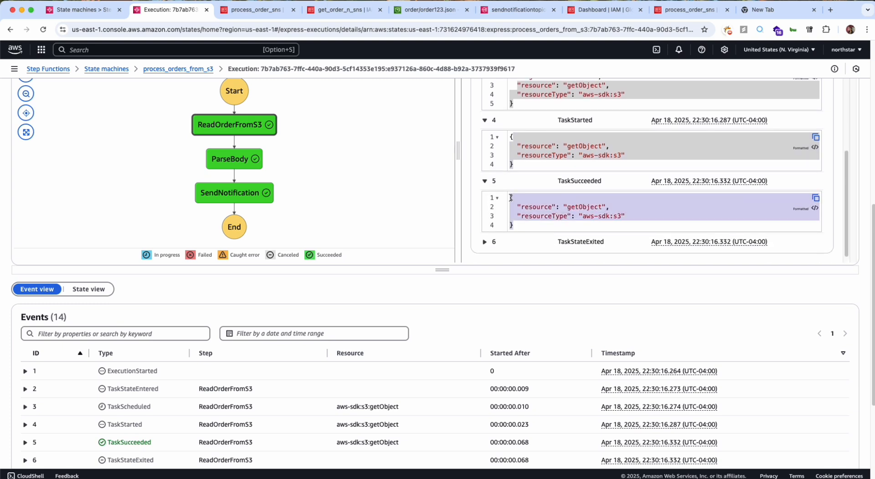
scroll(511, 198, down, 1)
click(486, 235)
scroll(486, 235, down, 2)
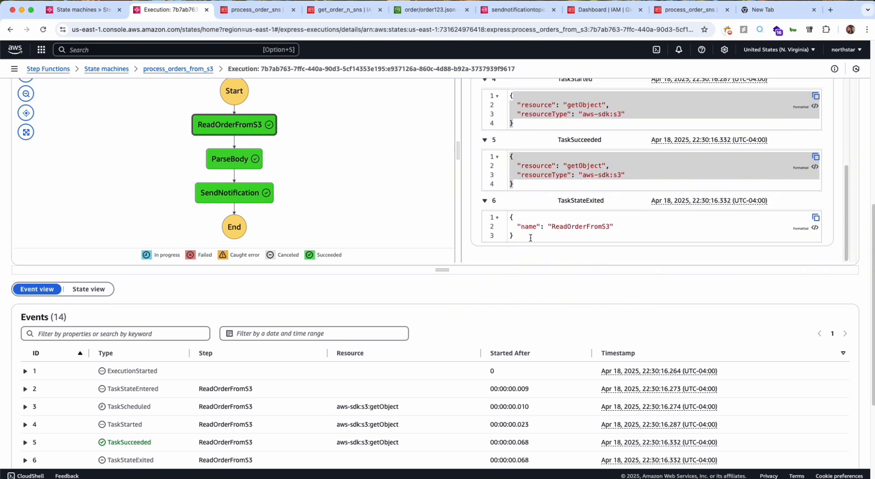
scroll(510, 215, down, 5)
Select the ParseBody and SendNotification states in the graph and review SendNotification's events alongside the execution's event list.
scroll(511, 216, up, 8)
scroll(511, 217, up, 3)
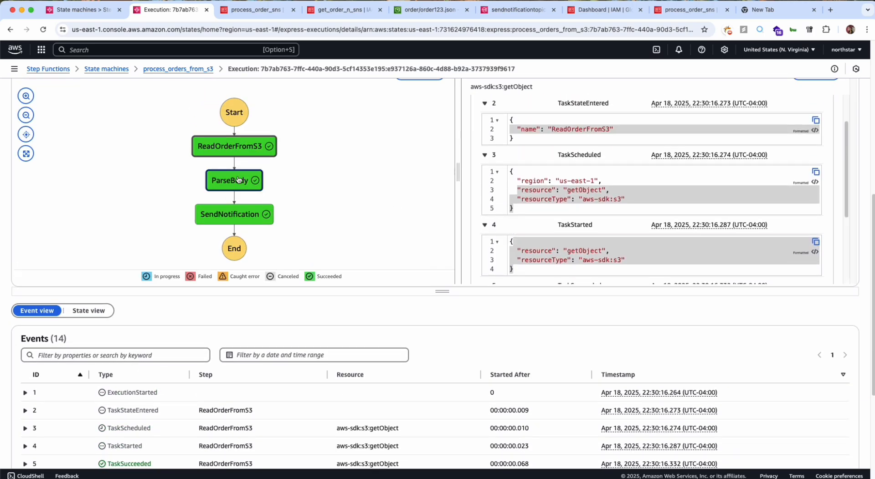
click(237, 180)
click(237, 219)
scroll(538, 146, up, 1)
scroll(538, 146, down, 2)
scroll(537, 146, up, 4)
scroll(538, 146, up, 1)
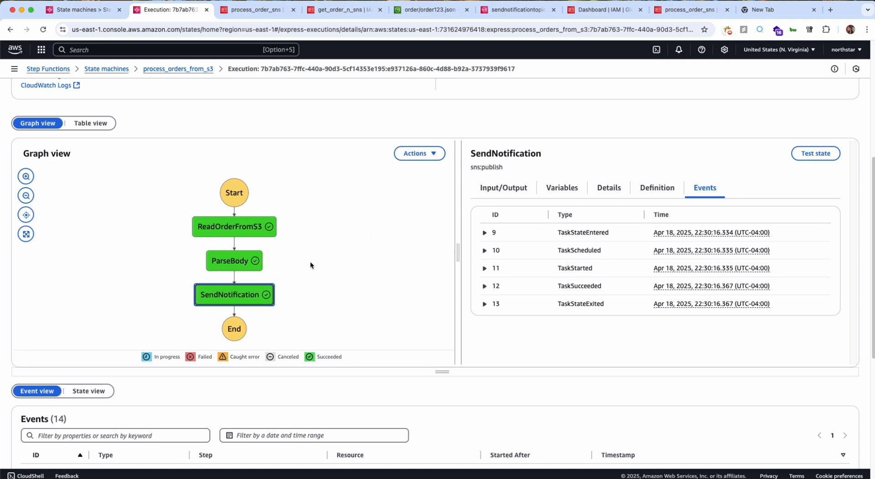
scroll(337, 320, down, 5)
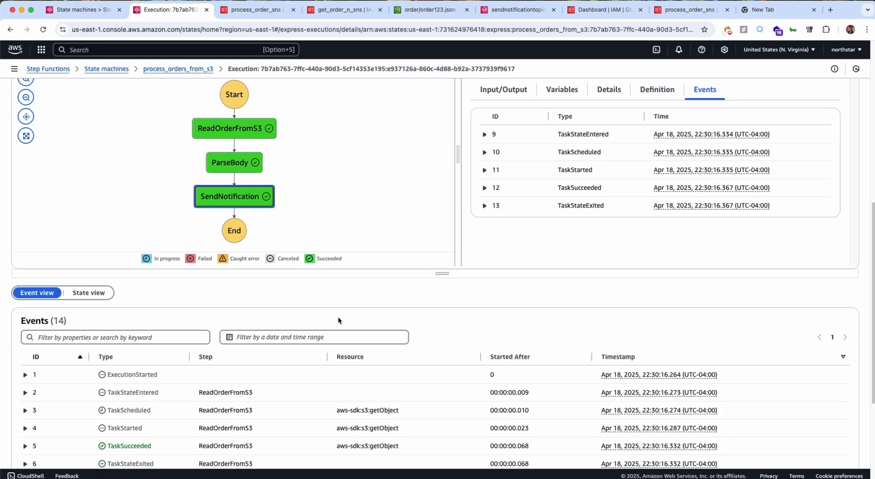
scroll(337, 318, down, 1)
scroll(337, 312, up, 4)
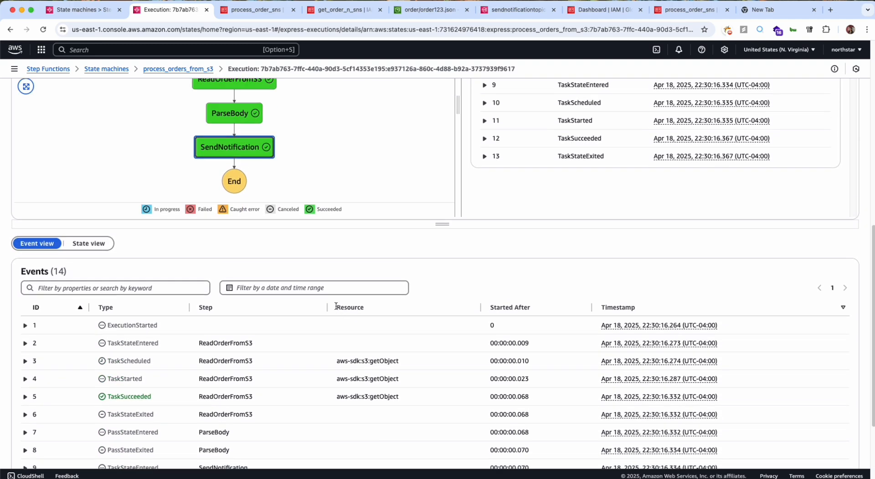
Compare the ReadOrderFromS3 state's events with the execution's full event list, checking its TaskSucceeded entry.
click(238, 151)
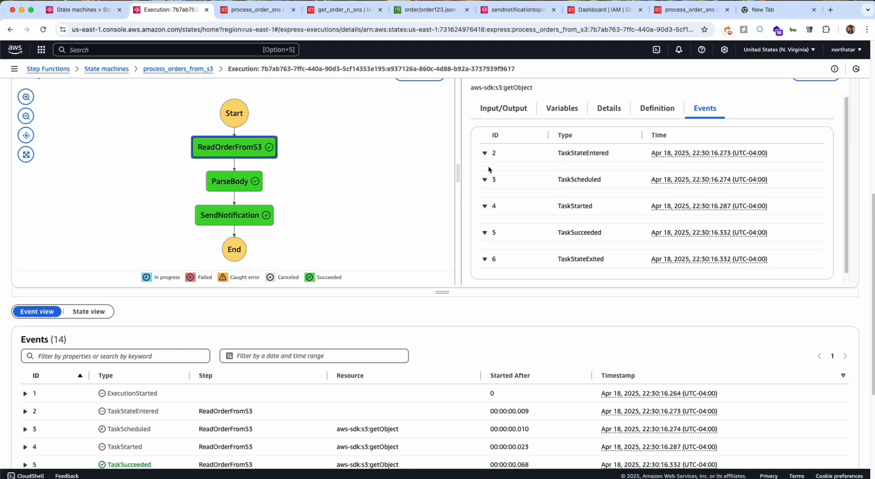
scroll(484, 273, down, 1)
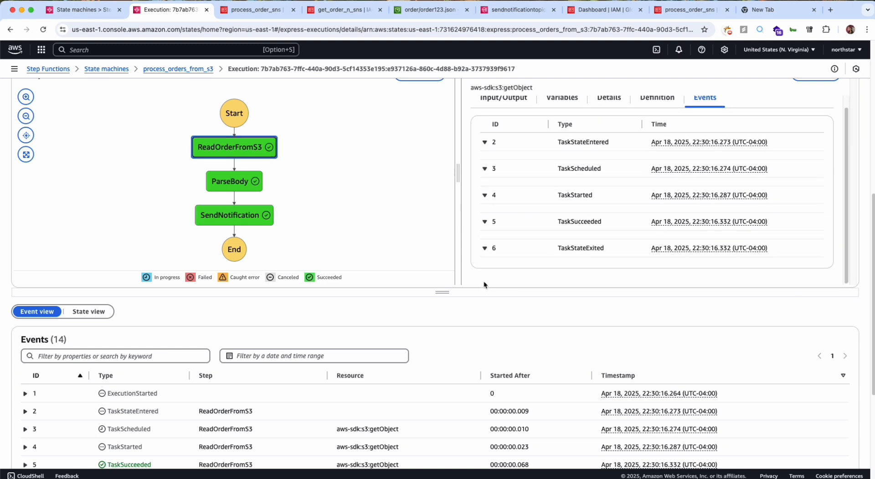
scroll(474, 404, down, 5)
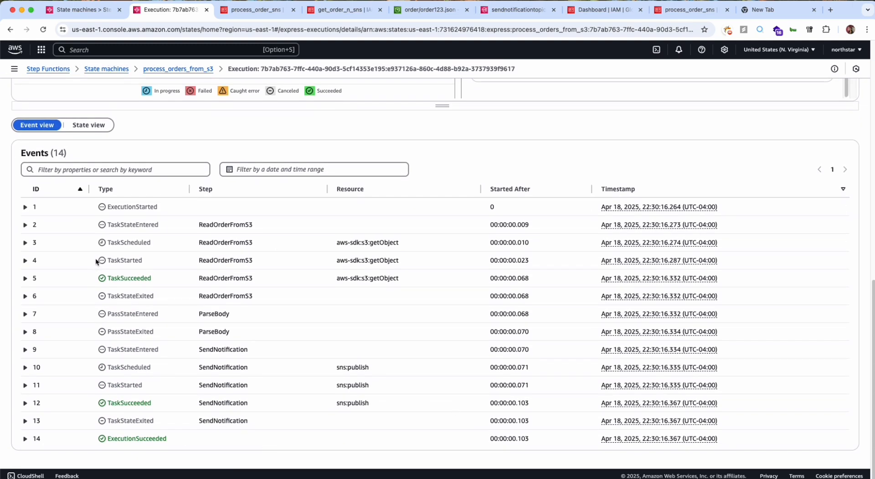
mouse_move(108, 281)
mouse_down()
mouse_move(151, 280)
mouse_move(112, 281)
mouse_up()
double_click(116, 281)
scroll(116, 281, up, 3)
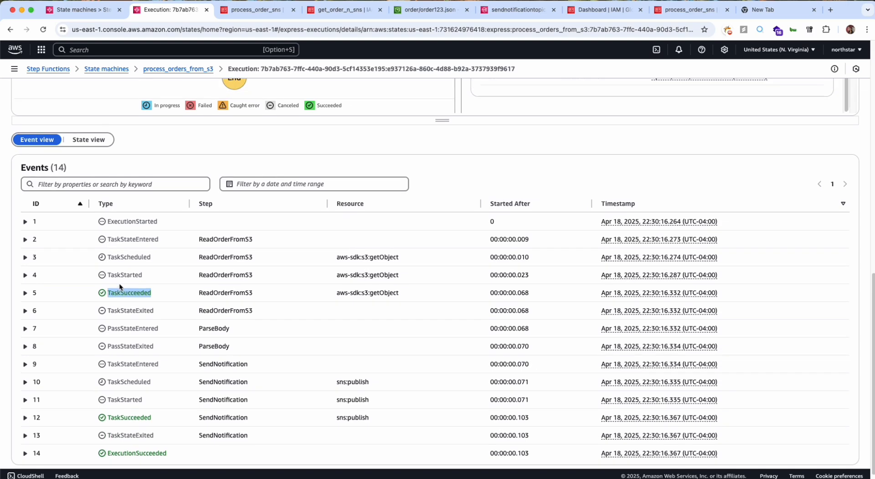
Open the process_orders_from_s3 state machine in a separate browser tab and review its definition.
scroll(119, 283, up, 8)
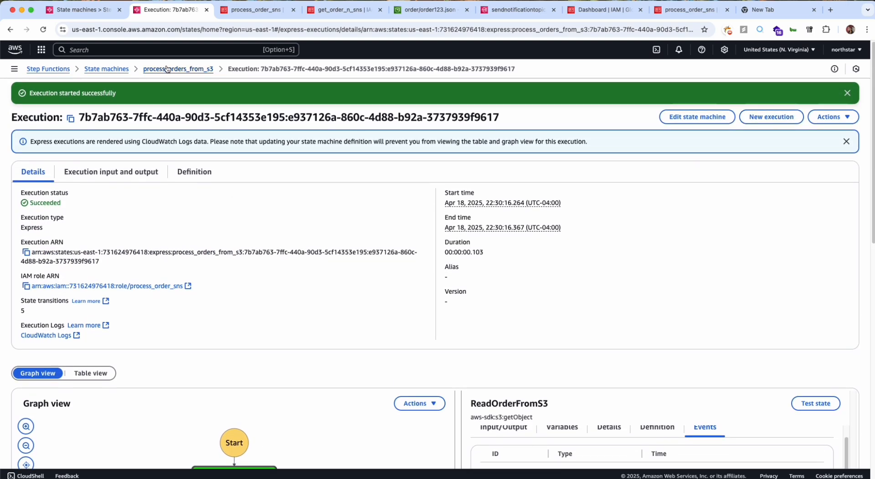
right_click(153, 69)
click(182, 69)
click(239, 9)
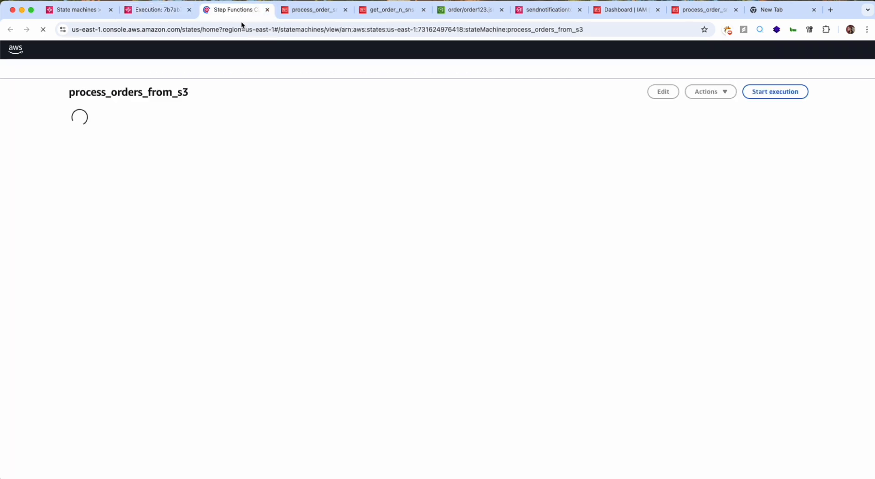
click(255, 246)
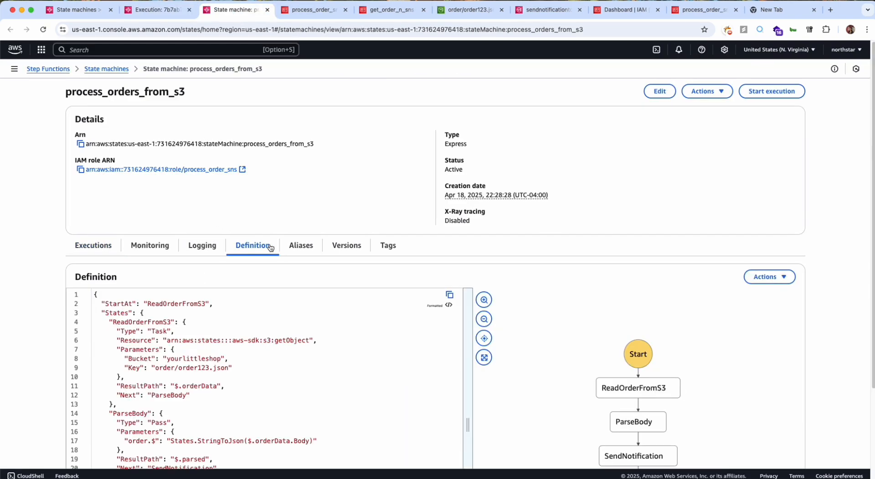
scroll(210, 288, down, 3)
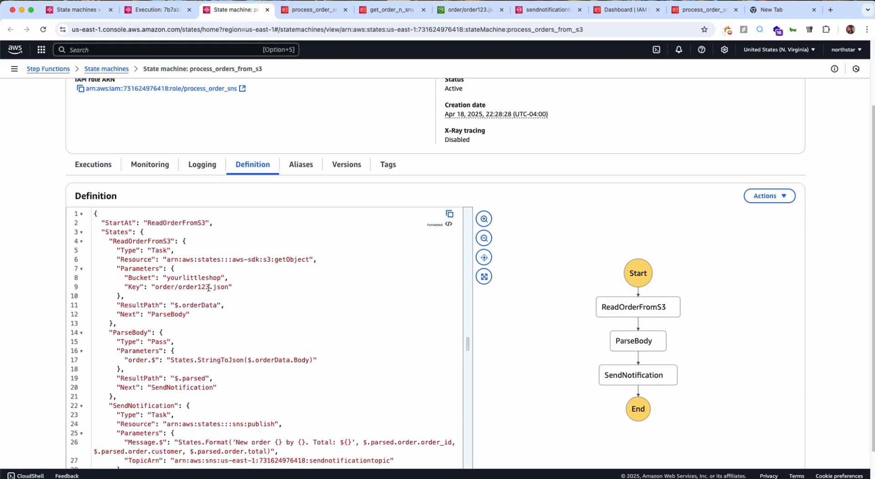
scroll(337, 232, up, 3)
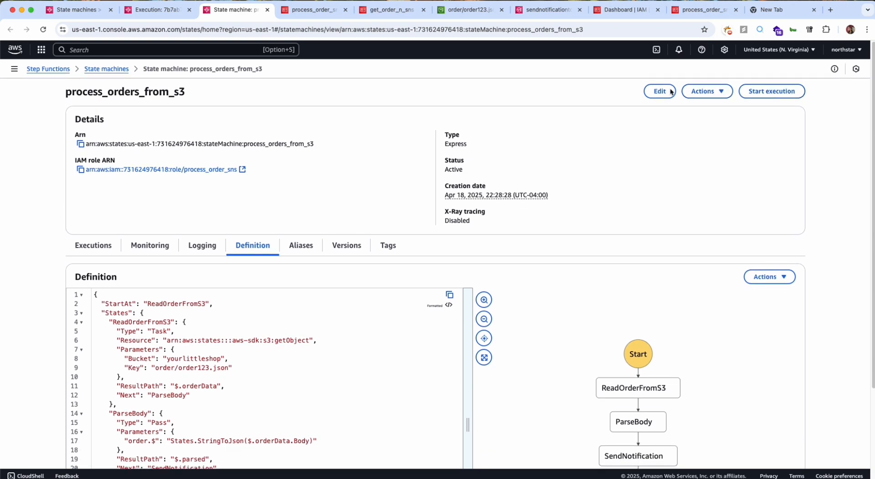
Edit the state machine's code so ReadOrderFromS3 reads the key order/order1233.json, and save the state machine.
click(646, 92)
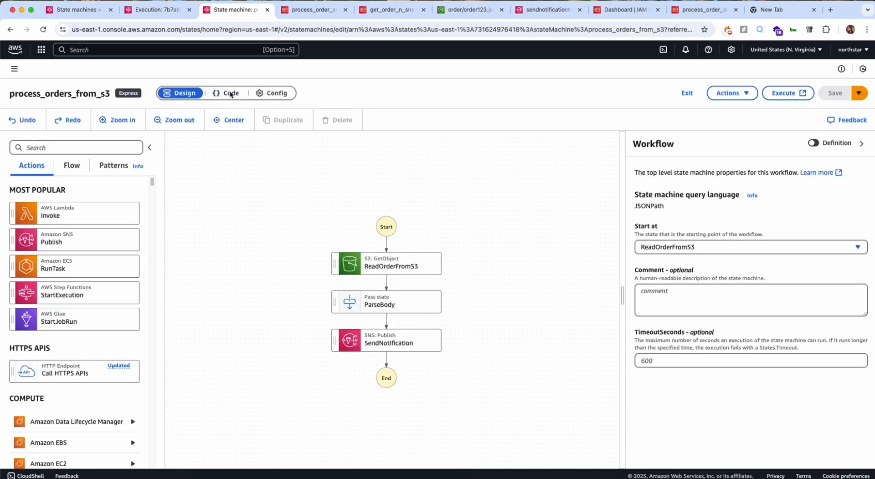
click(228, 93)
drag(82, 200, 144, 201)
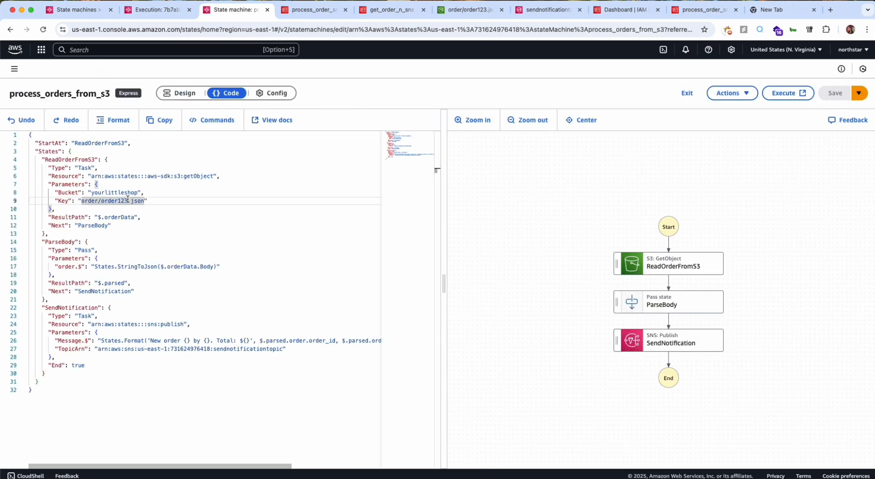
text(3)
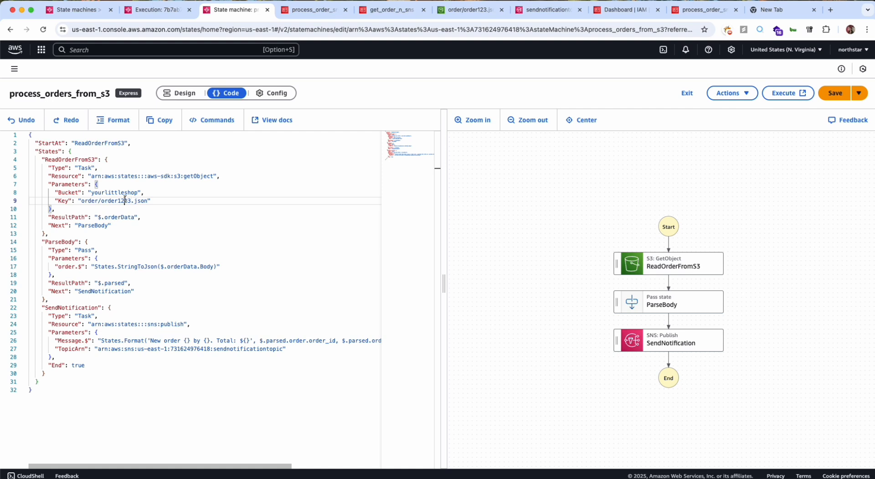
key(super+z)
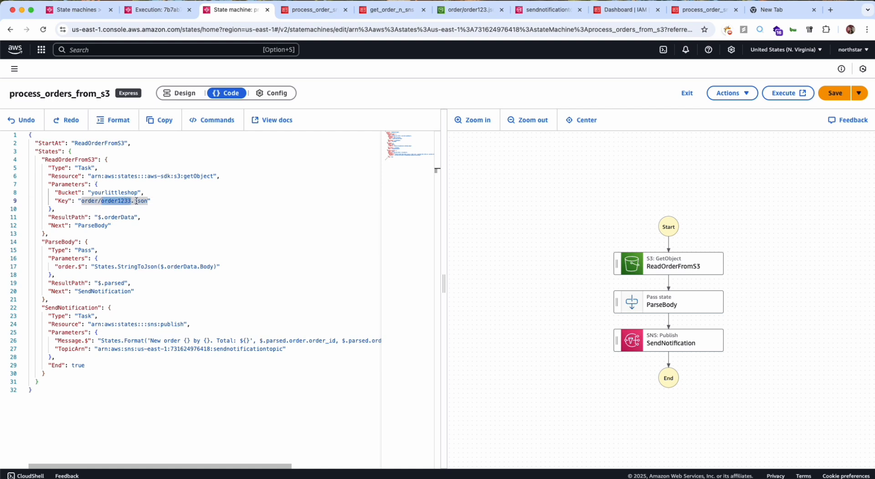
click(820, 94)
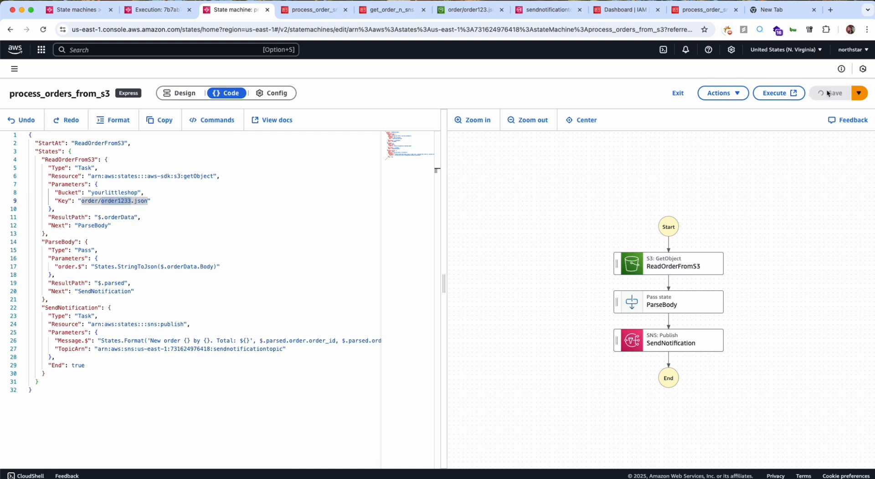
scroll(282, 185, down, 2)
scroll(282, 185, up, 2)
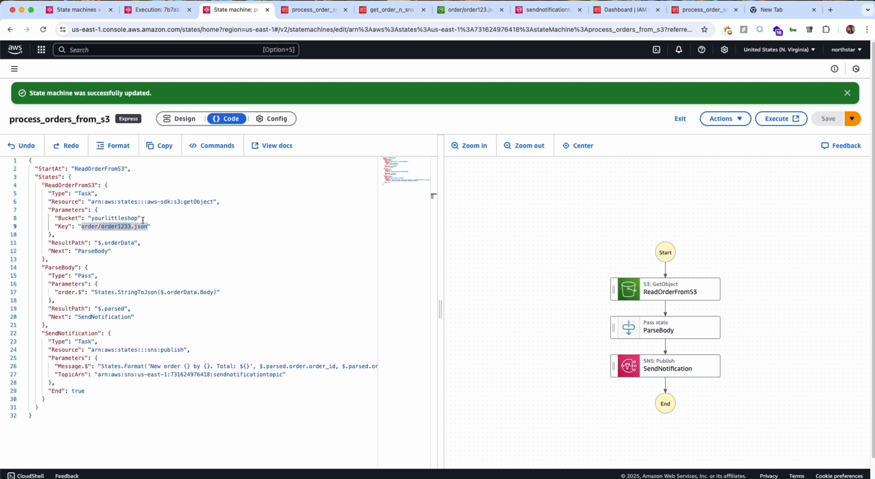
Return to the process_orders_from_s3 state machine from the earlier execution and start a new asynchronous execution with the default name and input.
click(152, 13)
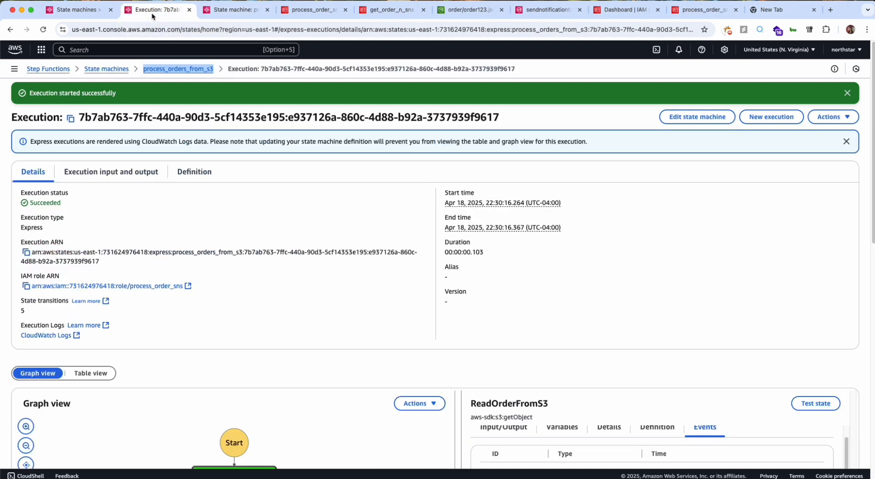
click(178, 69)
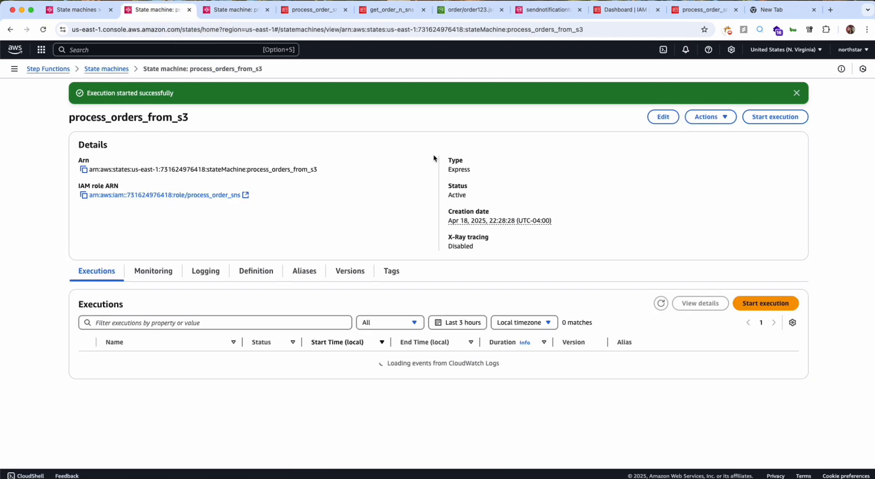
click(757, 119)
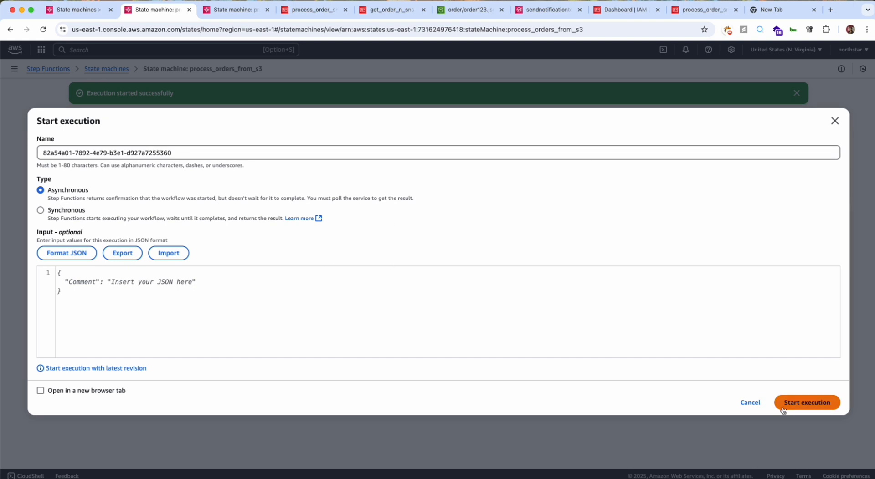
click(798, 403)
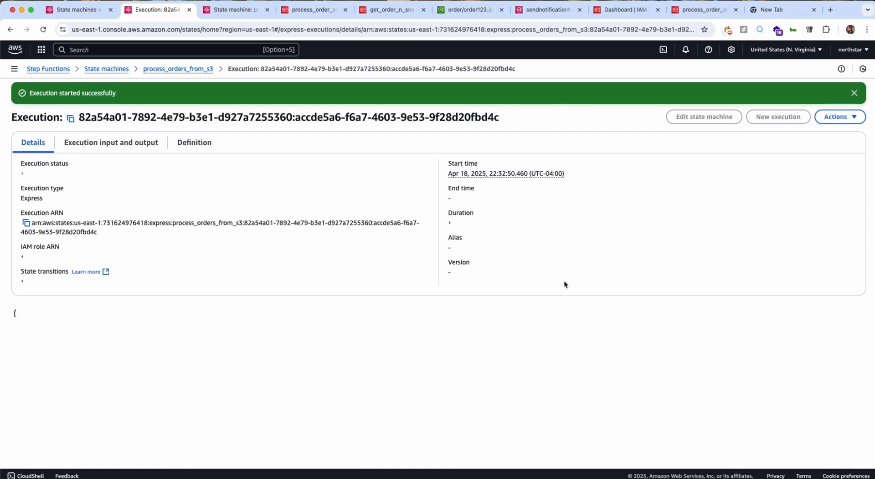
Select the ReadOrderFromS3 state in the new execution's graph to view its events.
scroll(564, 285, down, 5)
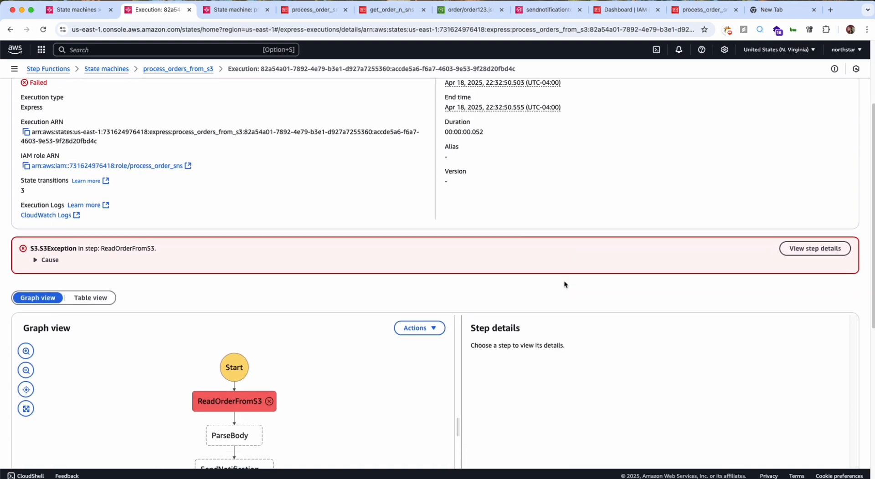
scroll(223, 297, down, 1)
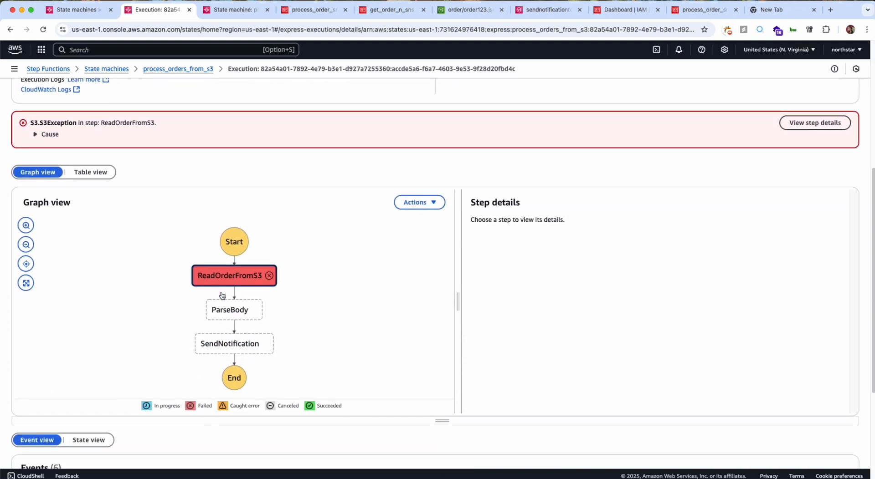
click(236, 283)
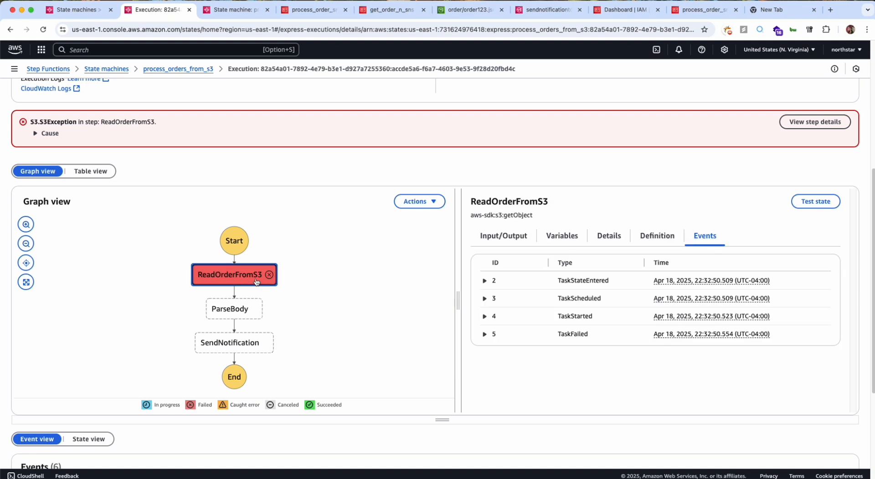
Expand the cause of the ReadOrderFromS3 exception and highlight the authorization text and its ListBucket action.
scroll(182, 228, up, 1)
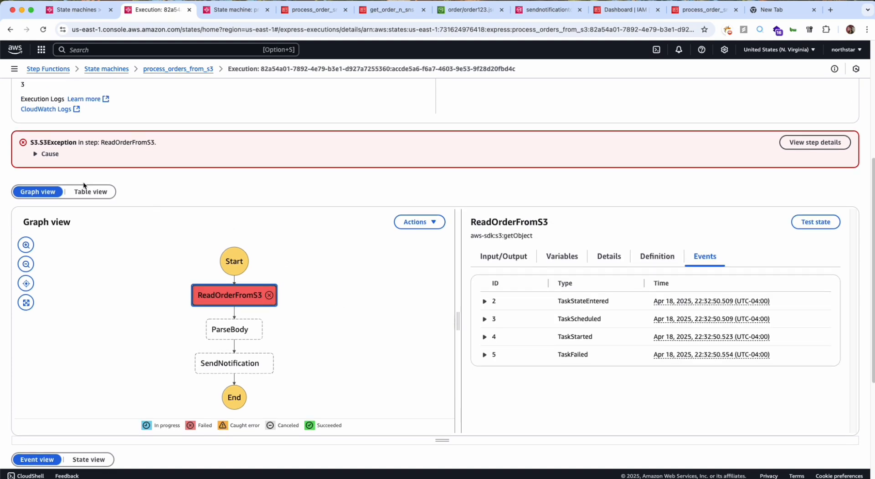
click(48, 154)
triple_click(108, 171)
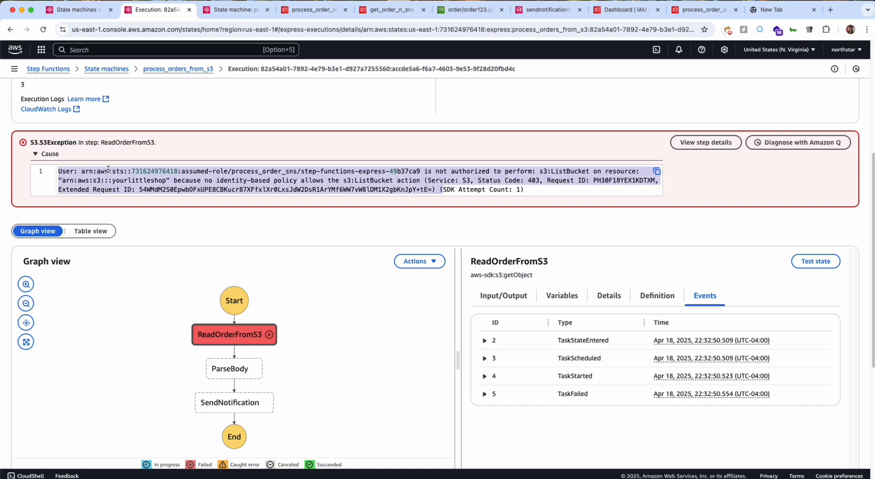
click(108, 171)
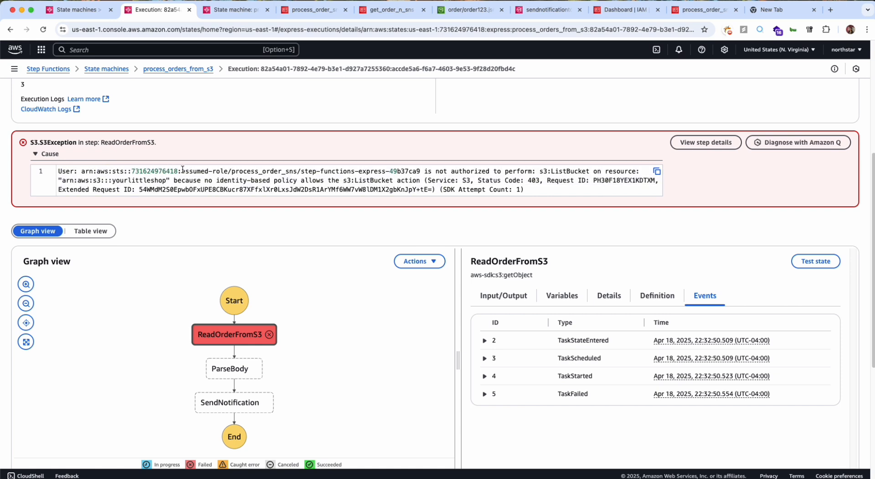
drag(425, 171, 569, 172)
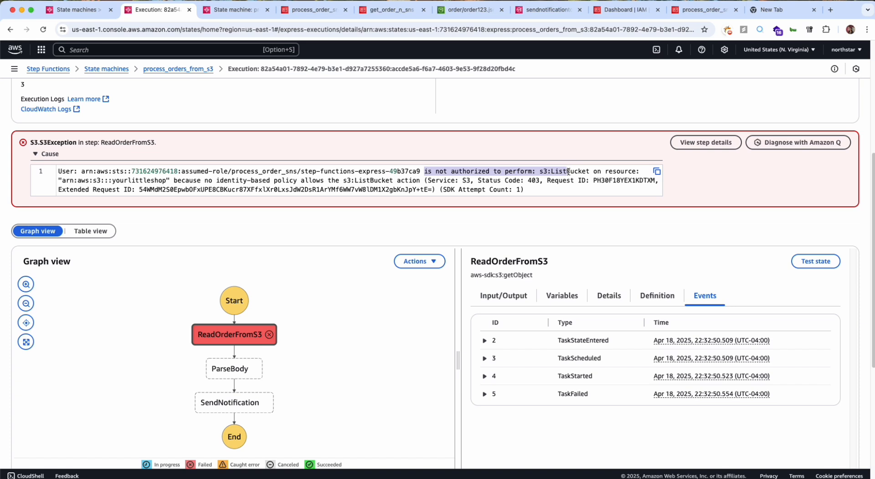
double_click(568, 171)
Show the input and output of ReadOrderFromS3 and check the order file name in its Key parameter.
scroll(174, 188, down, 1)
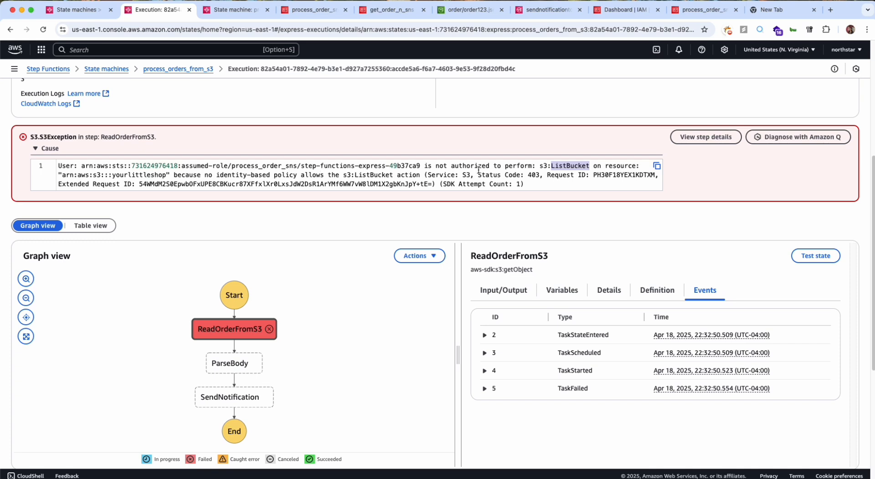
scroll(363, 194, down, 3)
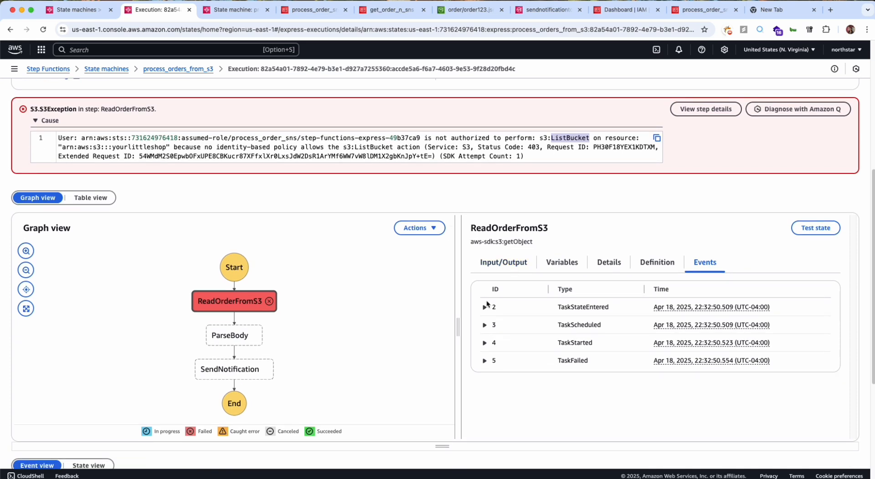
scroll(526, 262, down, 1)
click(527, 245)
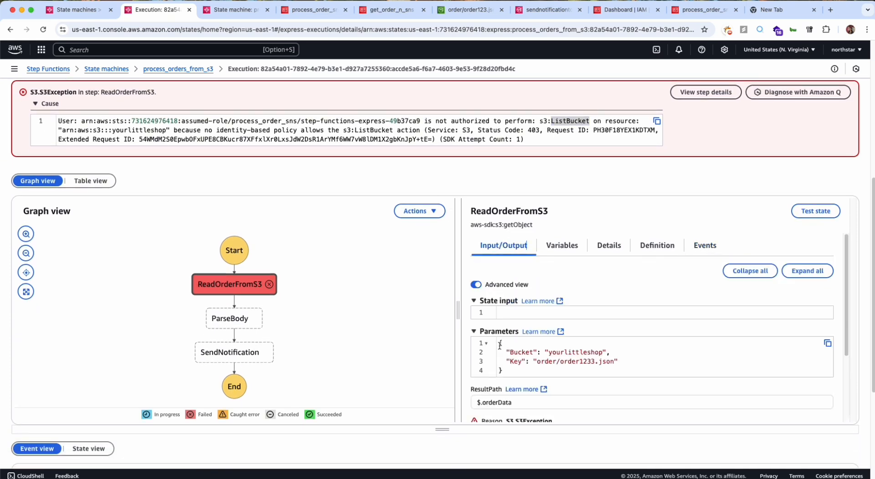
scroll(500, 345, down, 2)
double_click(585, 328)
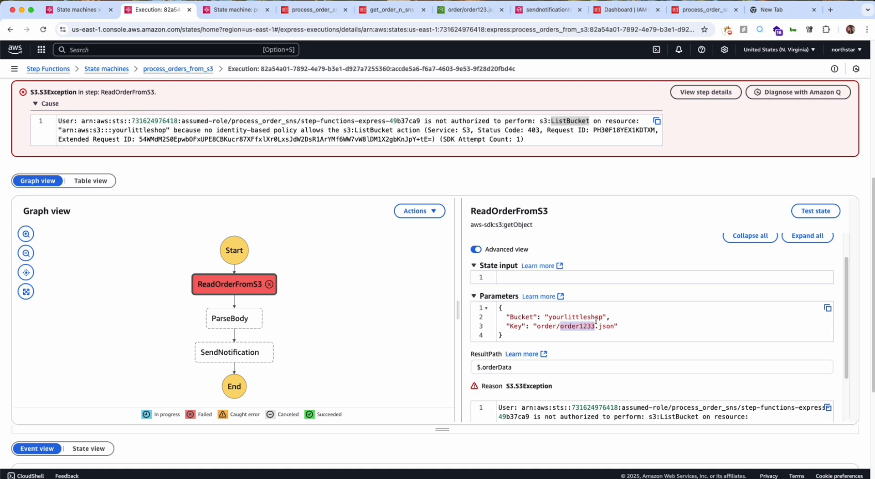
click(584, 328)
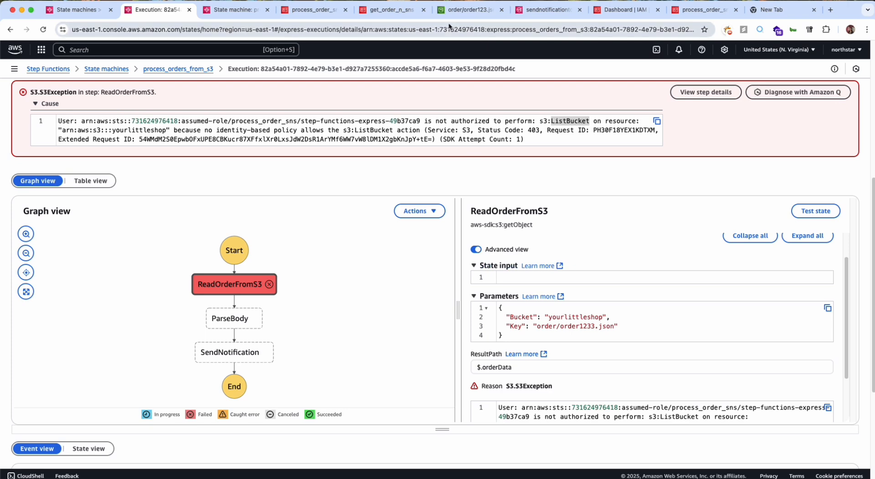
Collapse the state input and parameters of ReadOrderFromS3 and read the exception reason beneath them.
scroll(581, 156, down, 1)
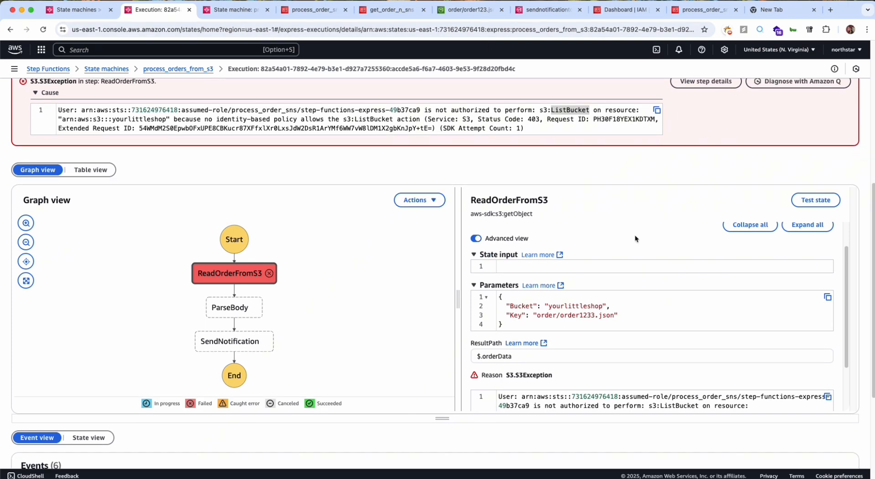
scroll(480, 273, down, 1)
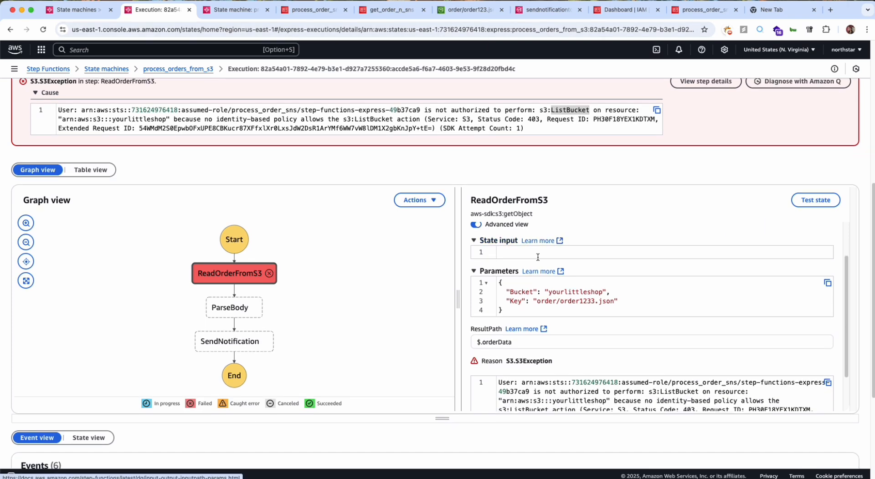
click(474, 241)
click(473, 257)
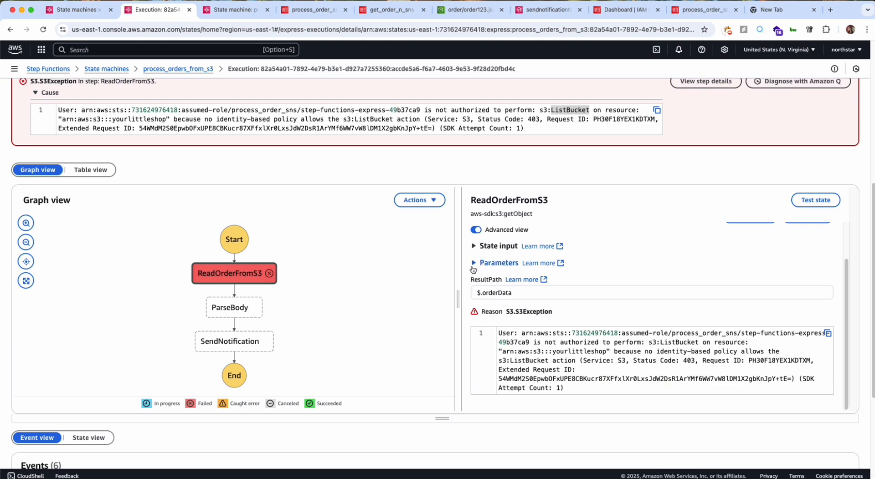
scroll(473, 270, down, 2)
scroll(522, 295, up, 2)
scroll(521, 295, down, 1)
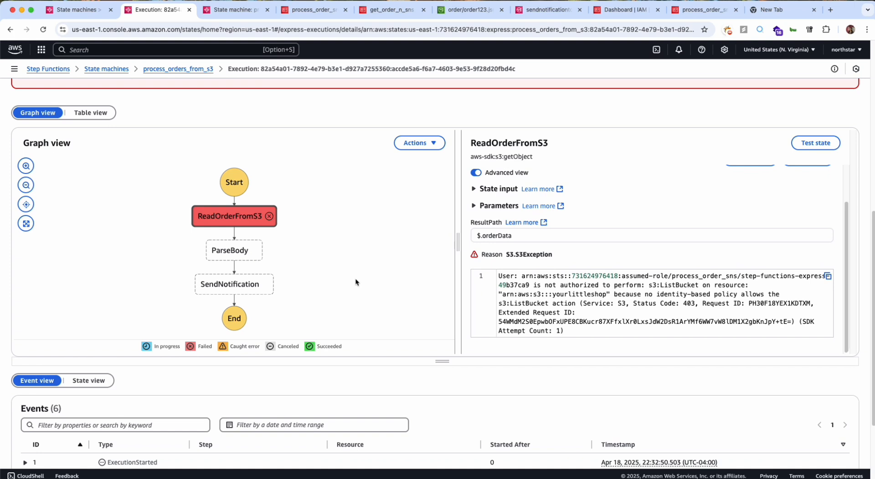
Select ReadOrderFromS3 in the graph again and review the execution's full event list.
click(233, 221)
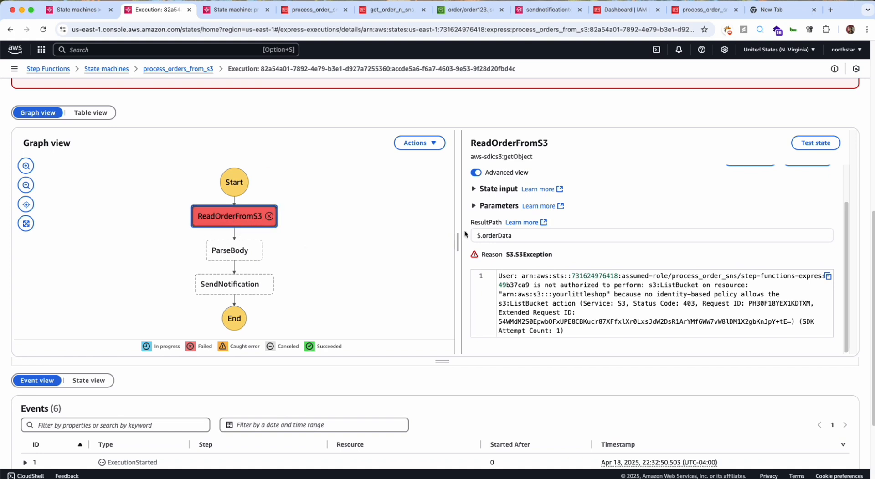
scroll(517, 311, down, 1)
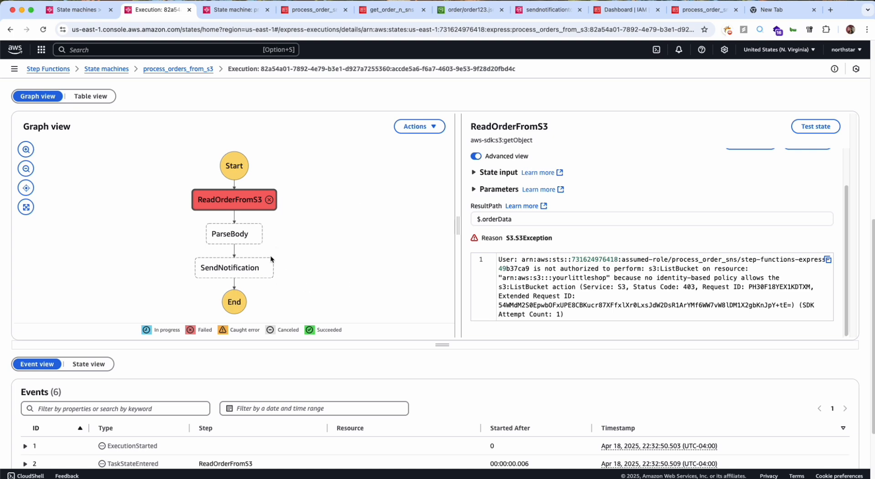
scroll(278, 239, down, 5)
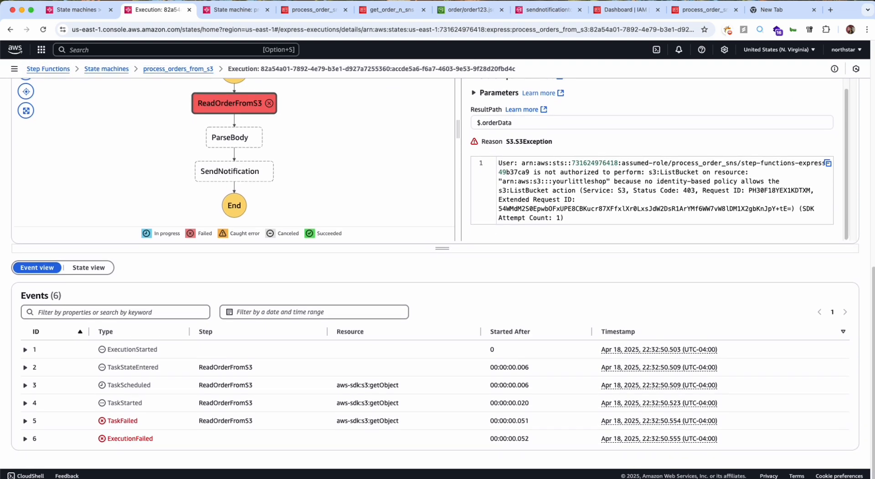